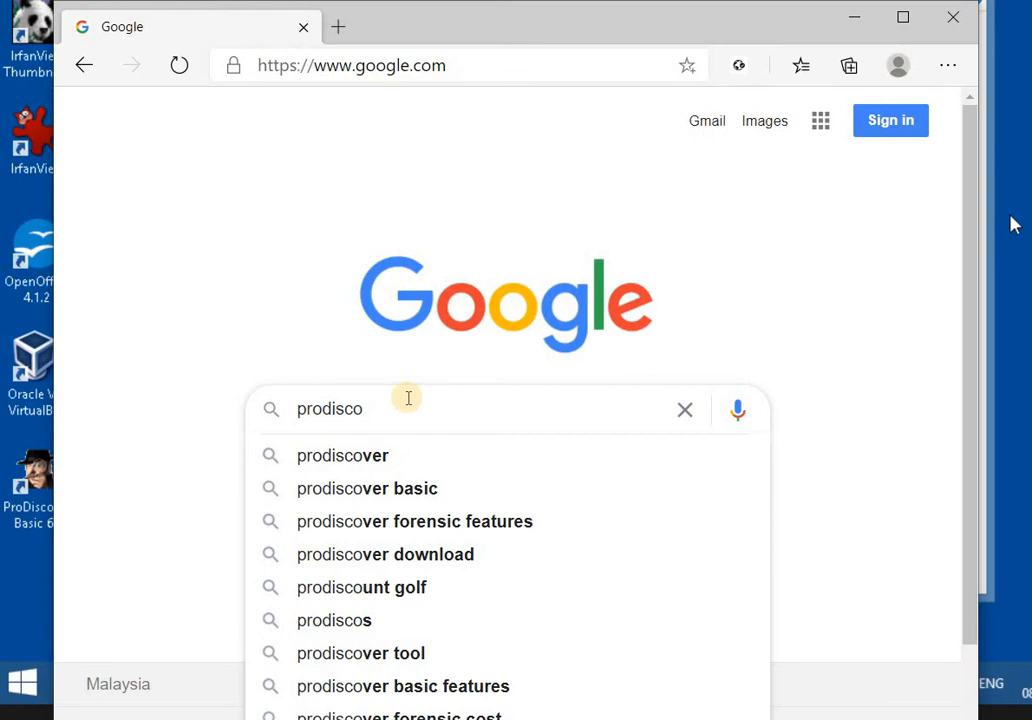
# Search Google for "prodiscover basic" and open the ProDiscover home page from the results.
pyautogui.write('ver basic')
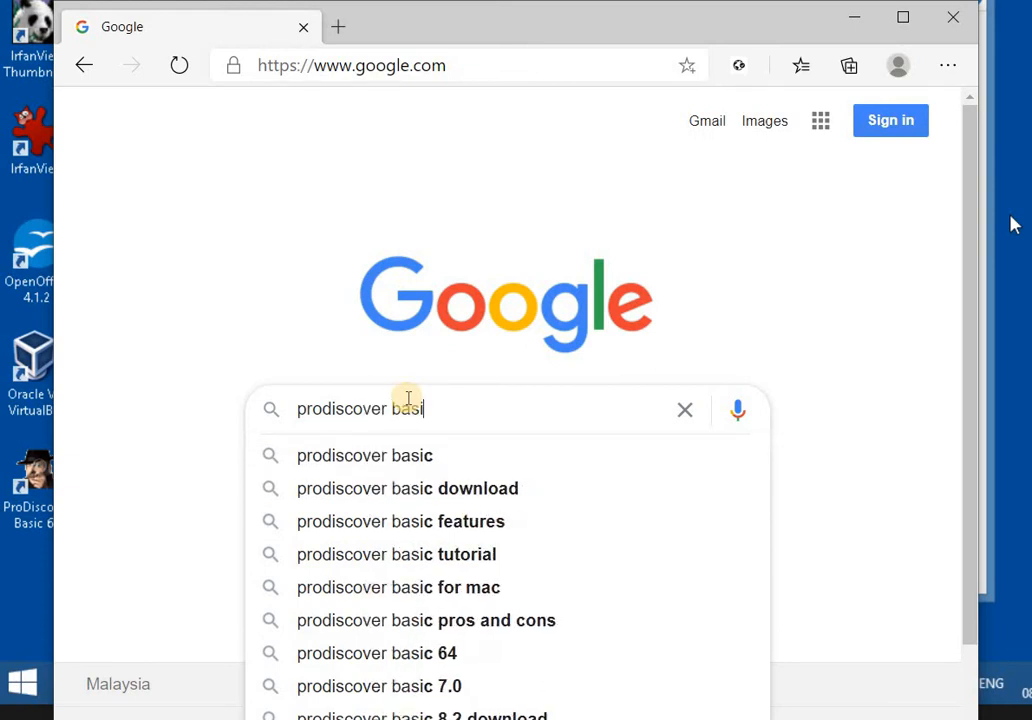
pyautogui.press('Return')
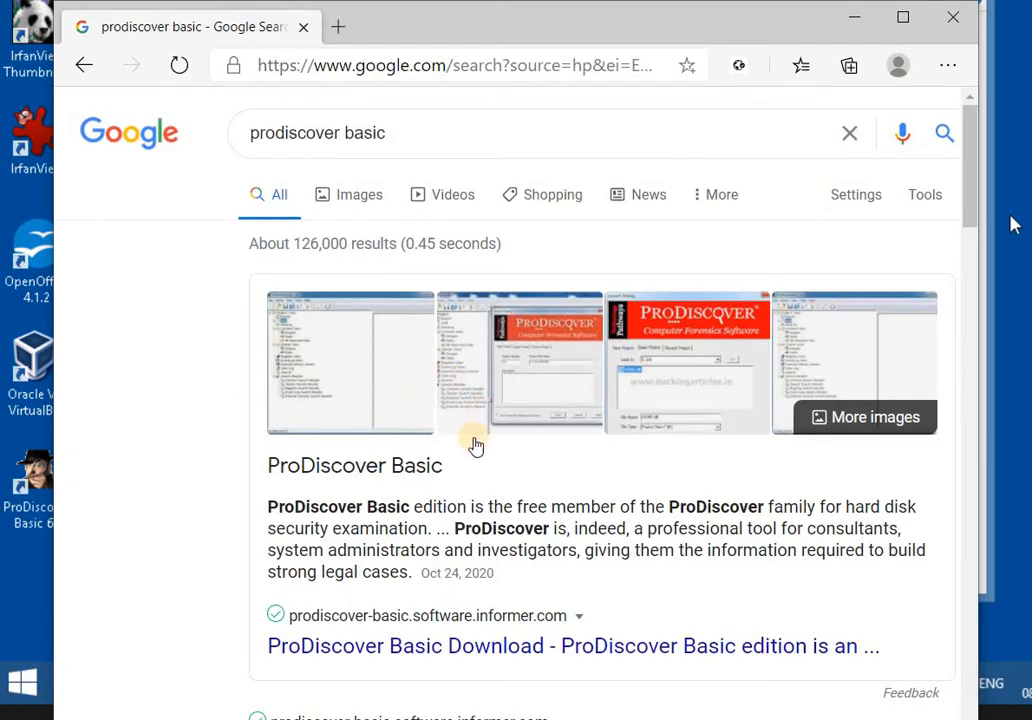
pyautogui.scroll(-2, 474, 440)
pyautogui.scroll(-3, 474, 440)
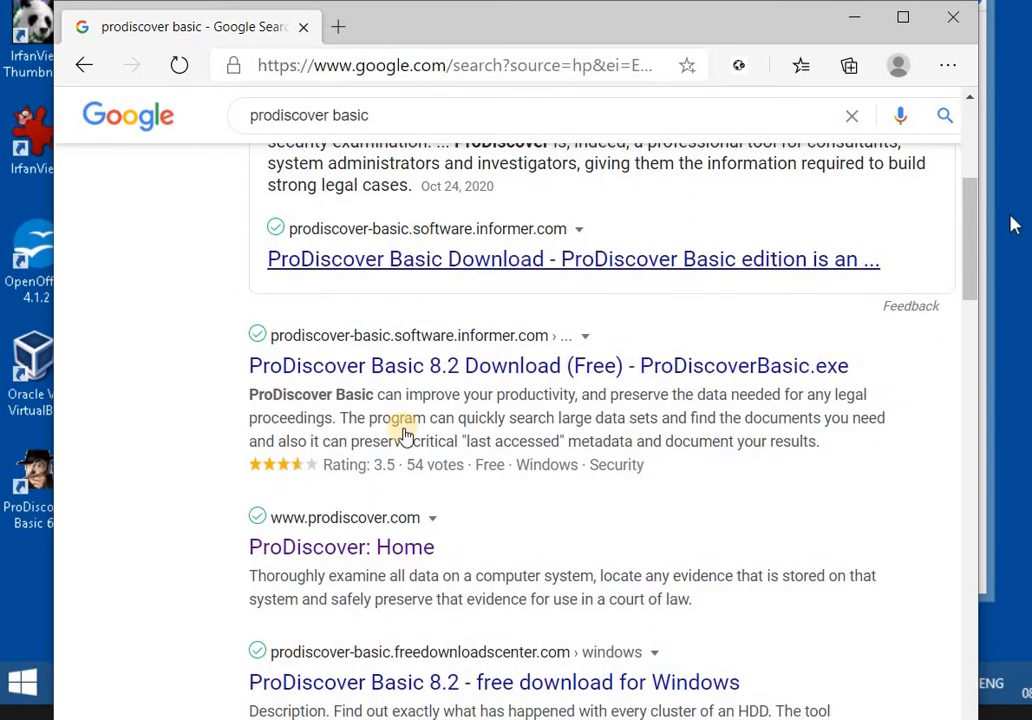
pyautogui.scroll(-3, 399, 426)
pyautogui.click(362, 262)
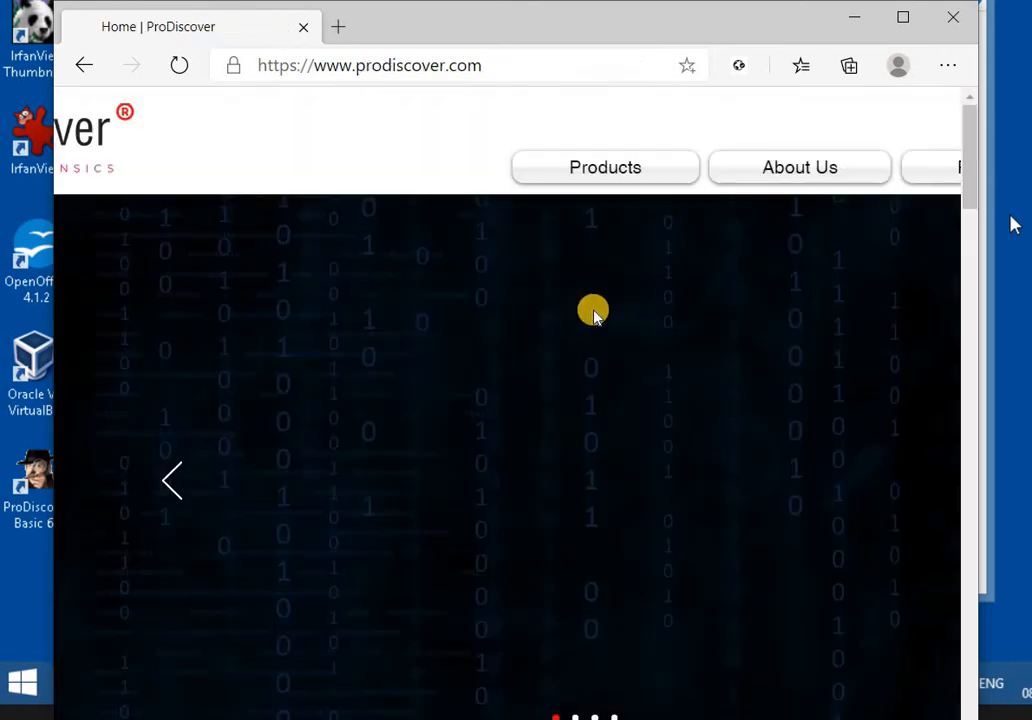
# Open the site's Products page and read the ProDiscover Forensics description and its key features.
pyautogui.scroll(-6, 539, 244)
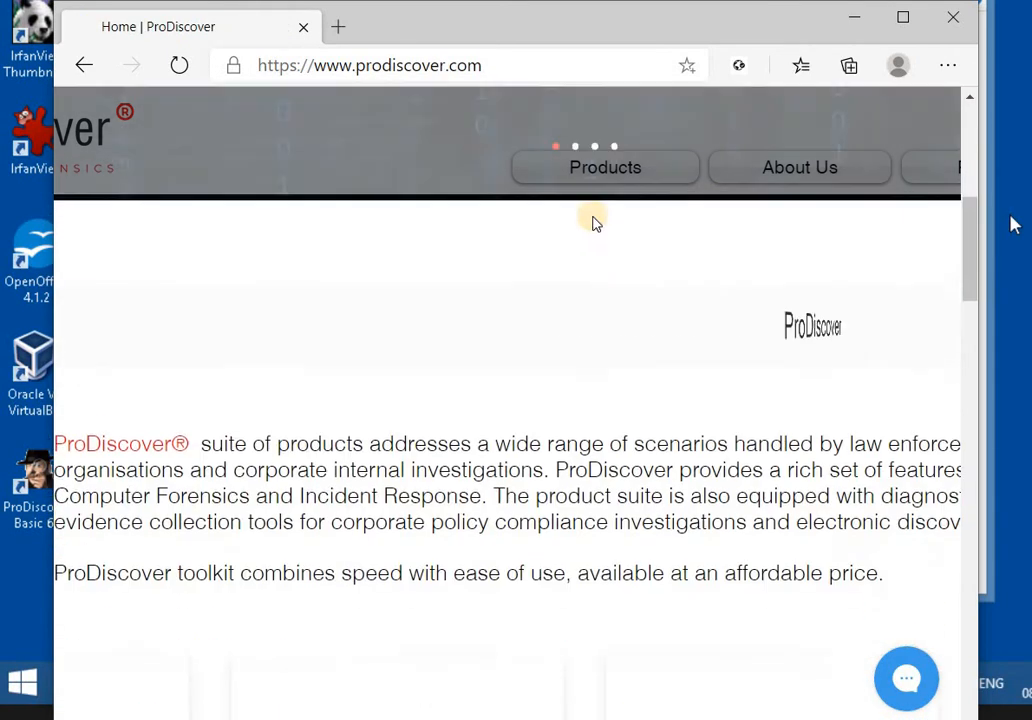
pyautogui.scroll(3, 605, 185)
pyautogui.click(606, 170)
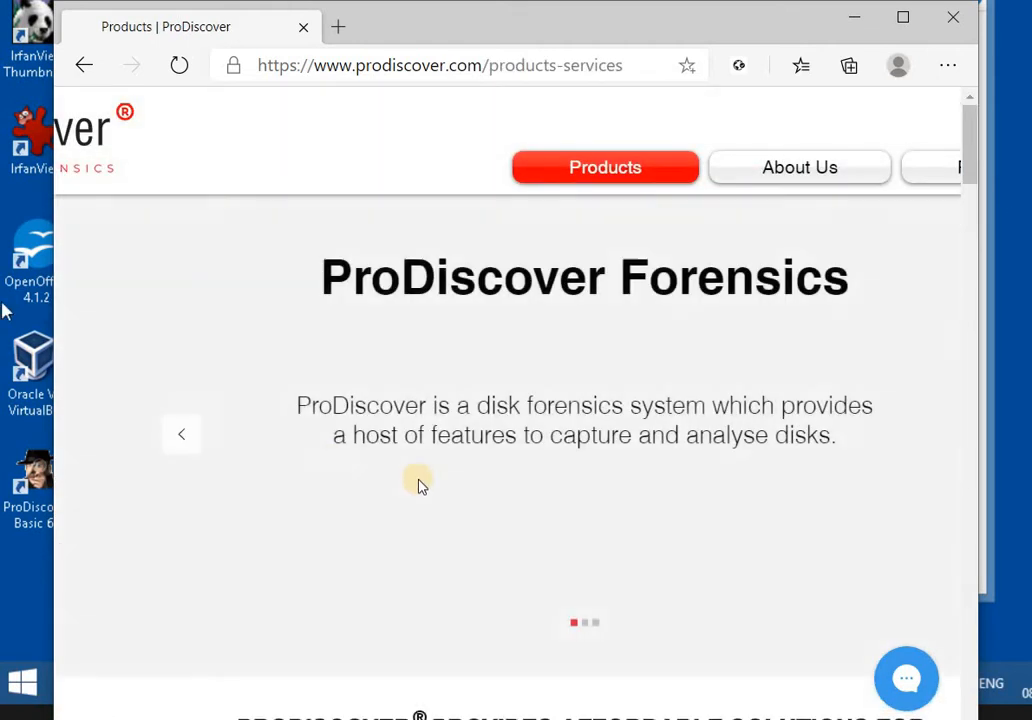
pyautogui.scroll(-8, 447, 485)
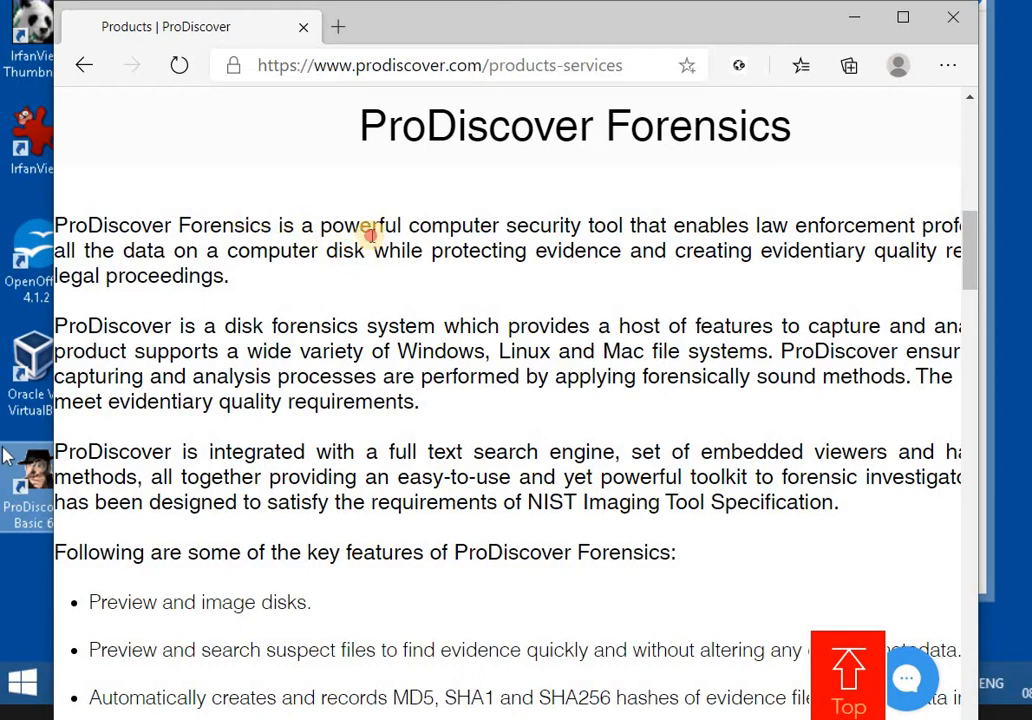
pyautogui.moveTo(251, 225); pyautogui.dragTo(300, 225)
pyautogui.moveTo(771, 226); pyautogui.dragTo(773, 226)
pyautogui.scroll(-5, 558, 447)
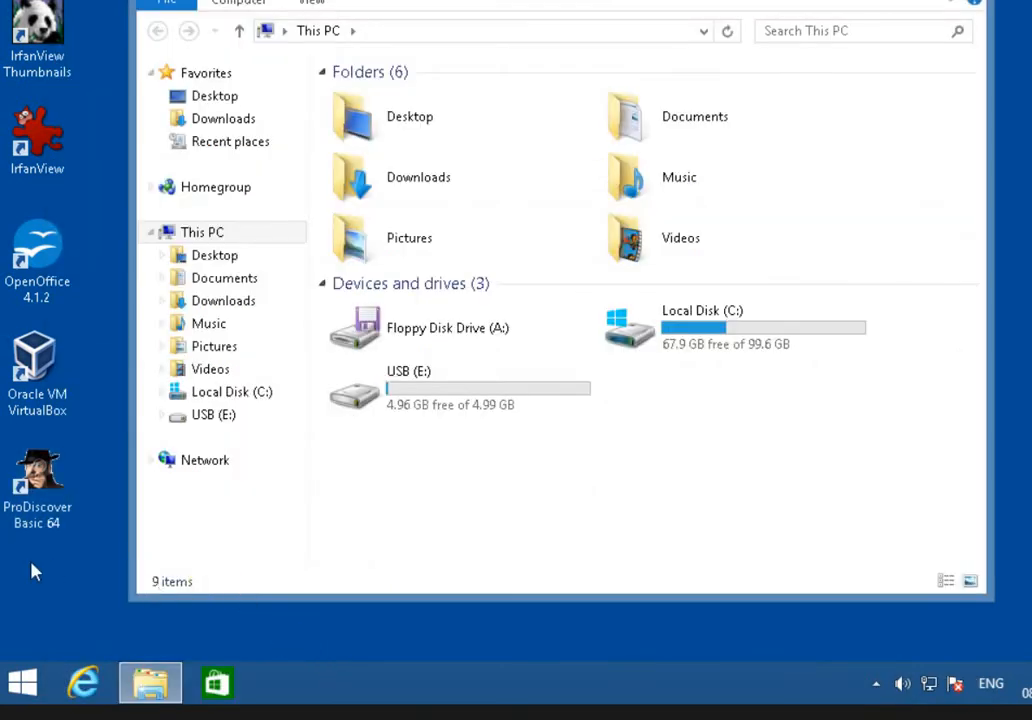
pyautogui.click(31, 563)
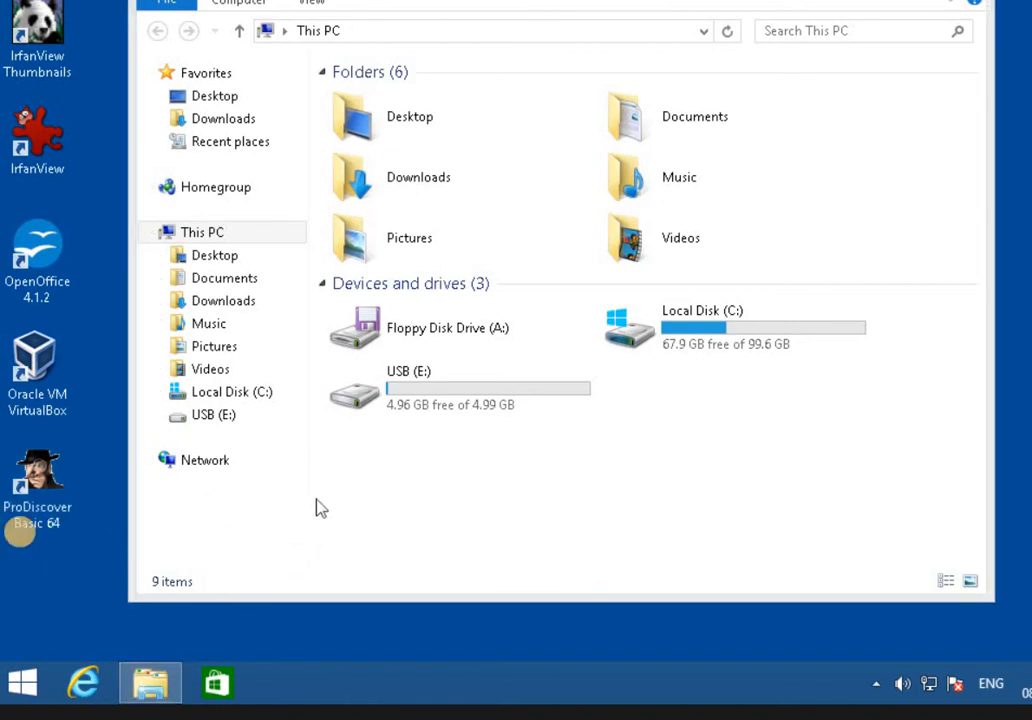
pyautogui.doubleClick(57, 528)
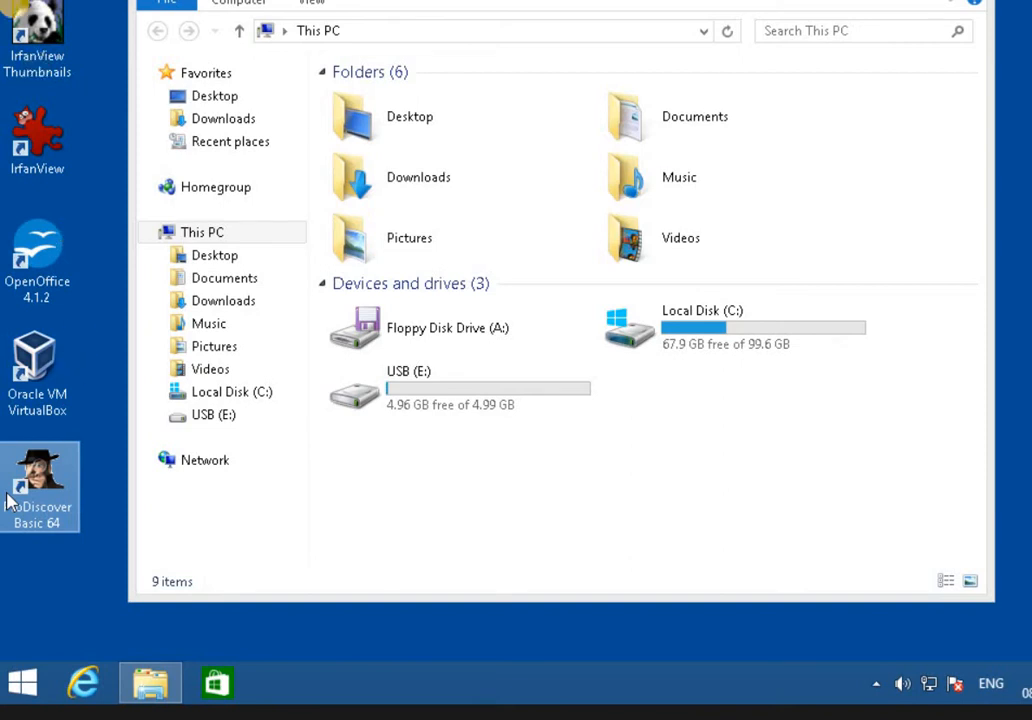
pyautogui.click(670, 418)
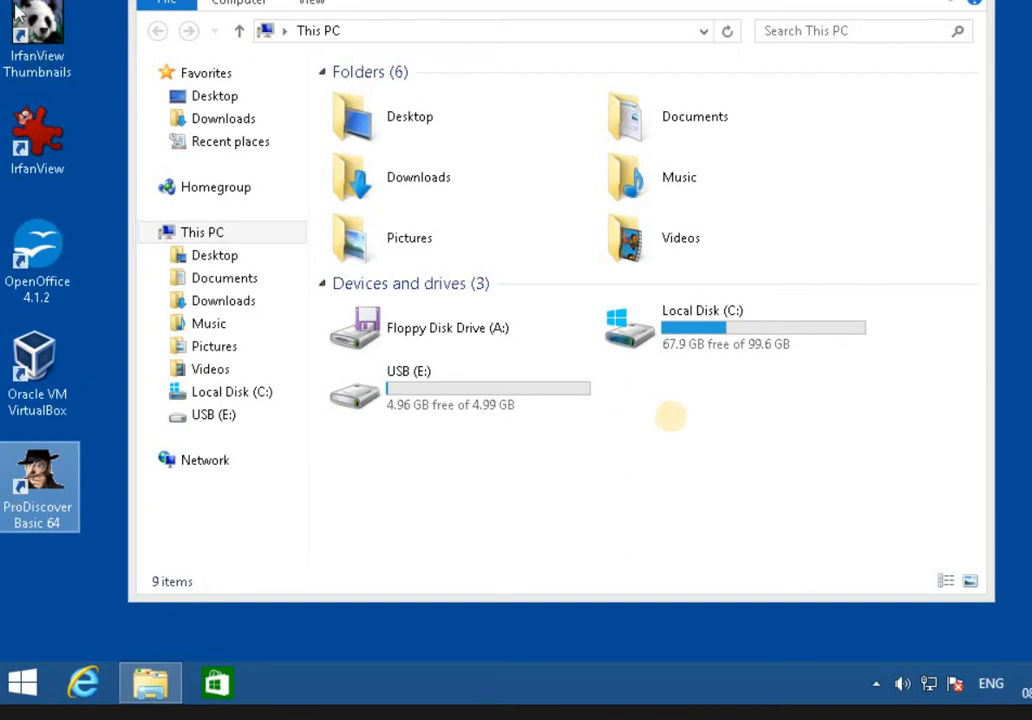
pyautogui.click(674, 425)
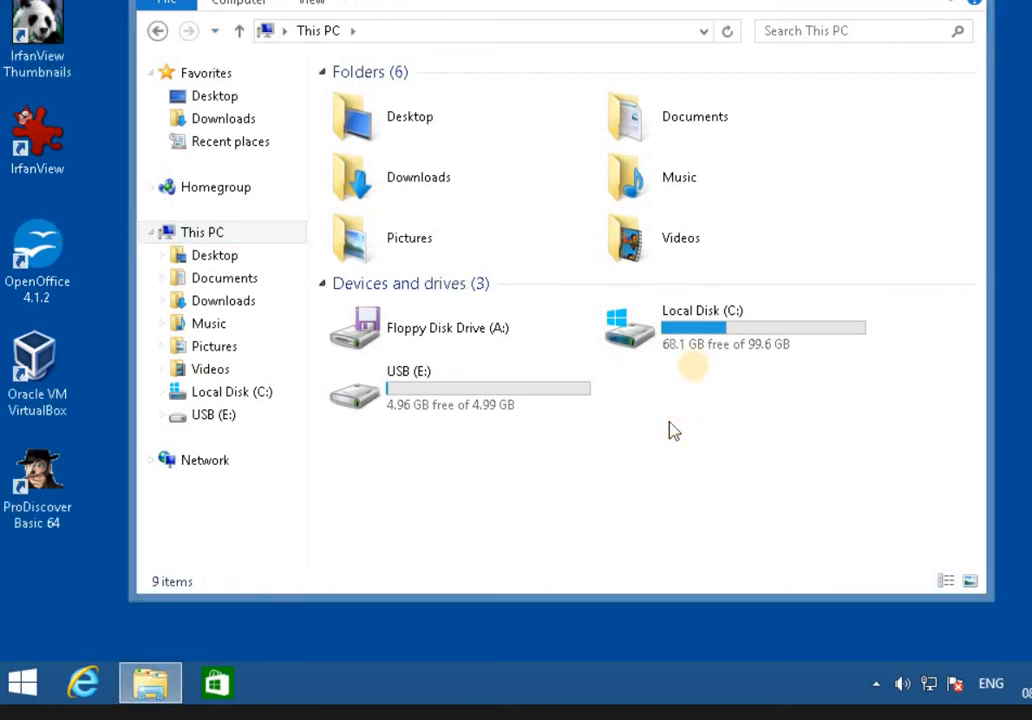
# Open the ProDiscover installation folder at Program Files (x86) > Technology Pathways > ProDiscover on Local Disk (C:).
pyautogui.click(708, 314)
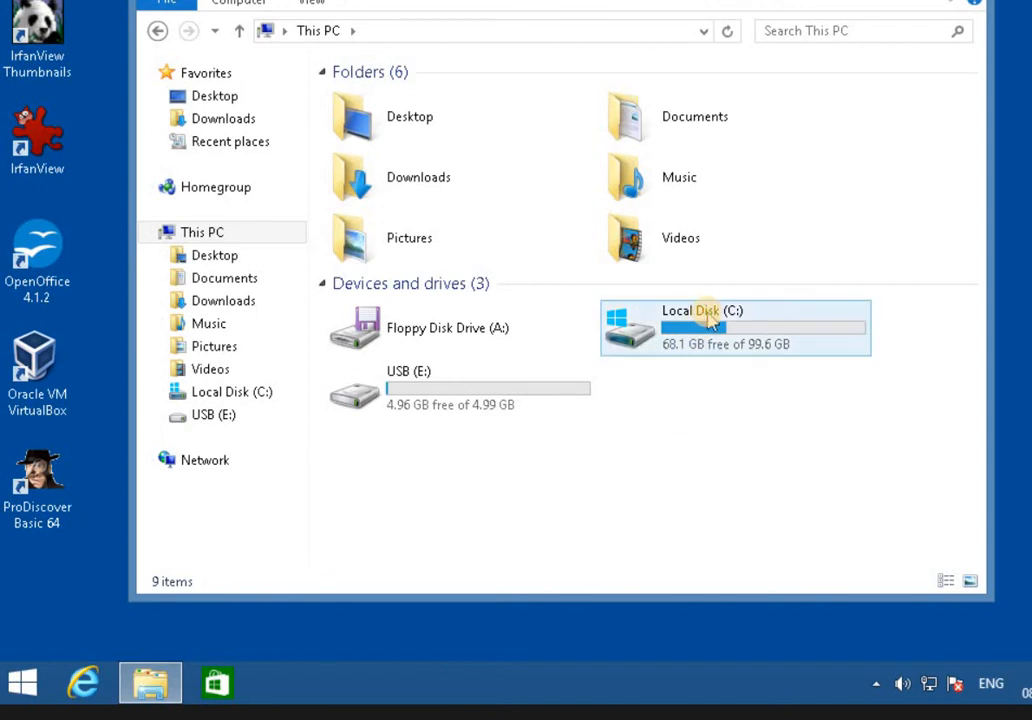
pyautogui.doubleClick(708, 314)
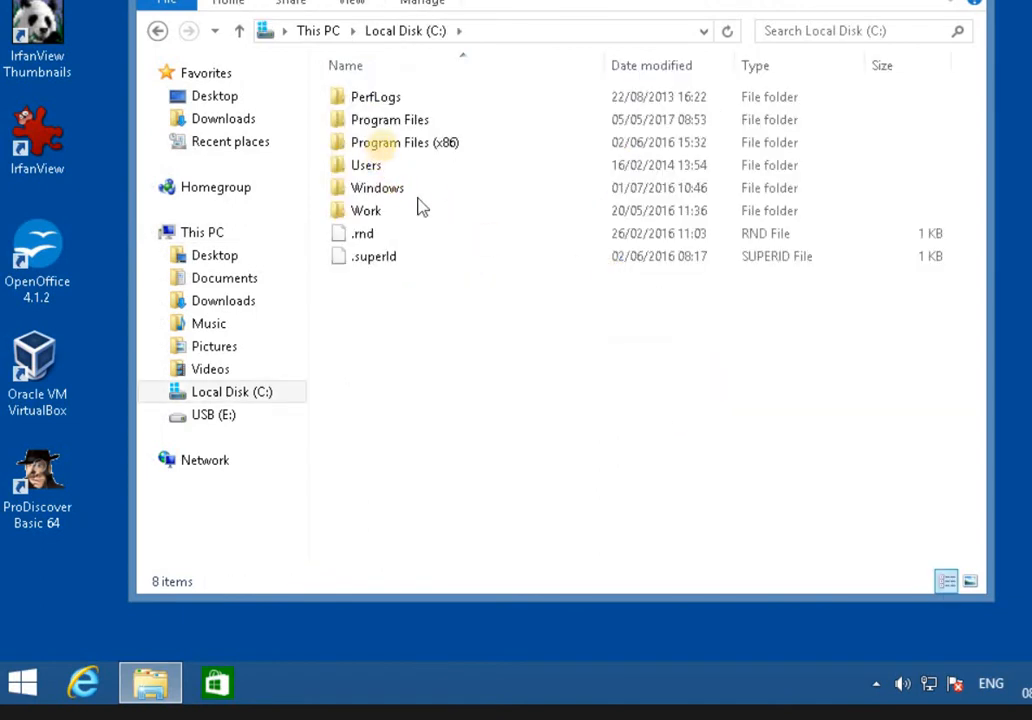
pyautogui.click(388, 146)
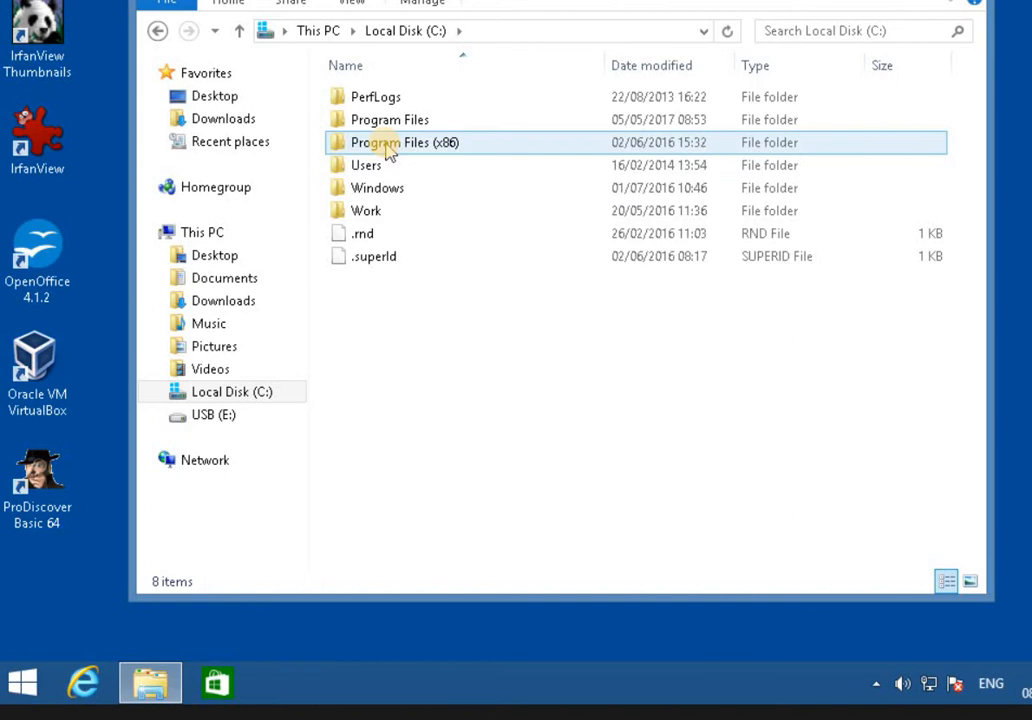
pyautogui.doubleClick(388, 146)
pyautogui.click(390, 223)
pyautogui.click(389, 214)
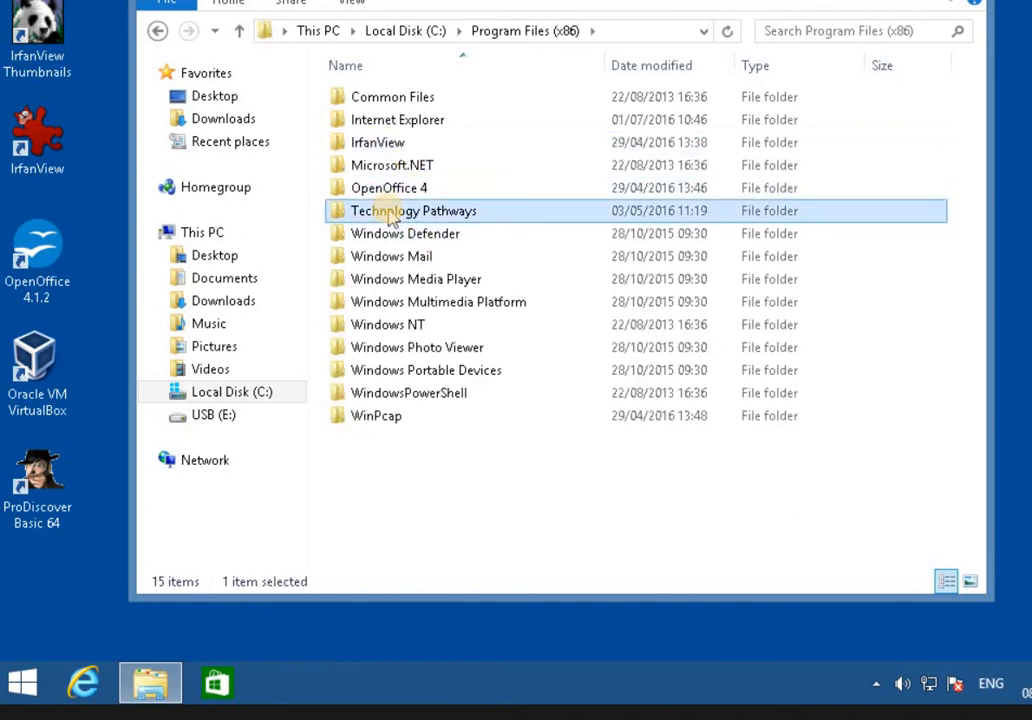
pyautogui.doubleClick(389, 214)
pyautogui.click(388, 96)
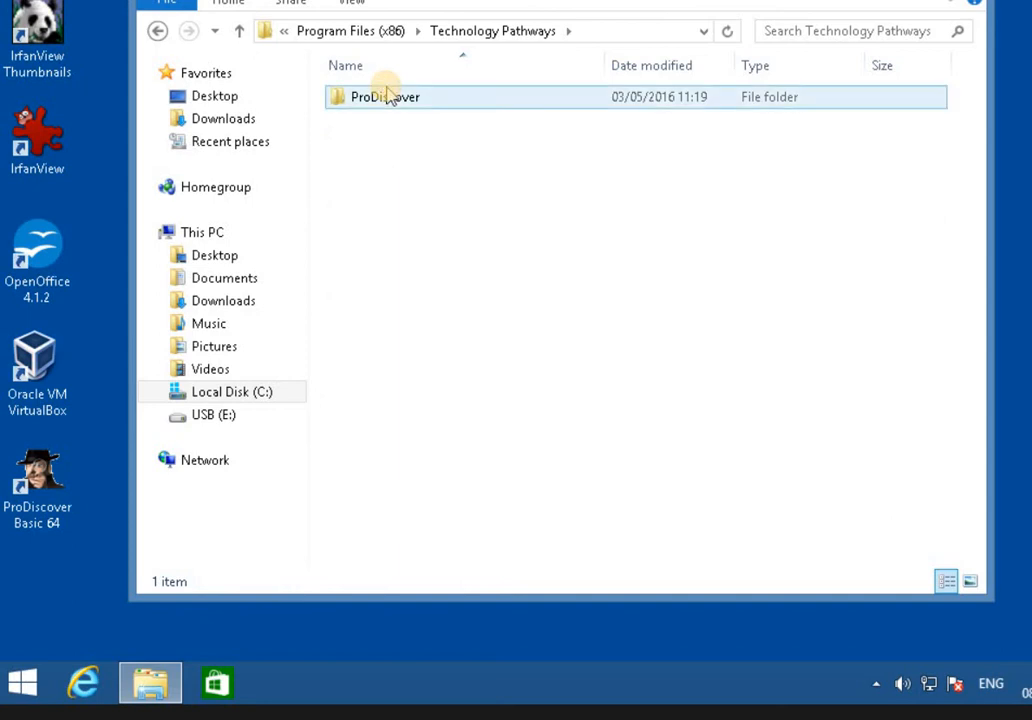
pyautogui.doubleClick(388, 96)
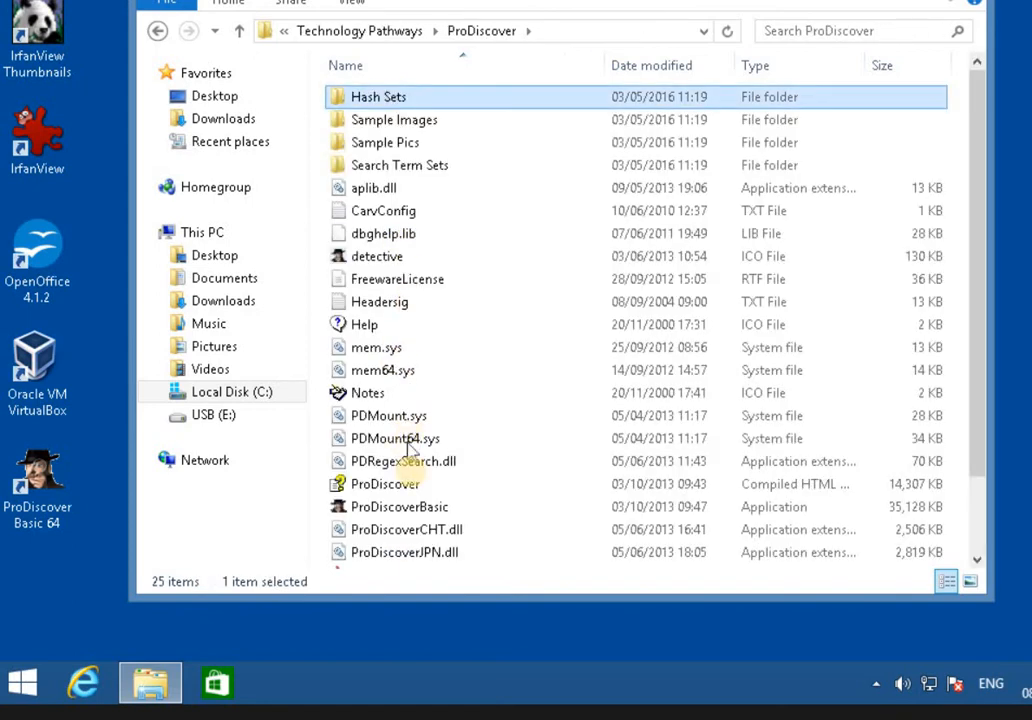
# Find the ProDiscoverManual PDF in the folder and open it.
pyautogui.scroll(-2, 380, 528)
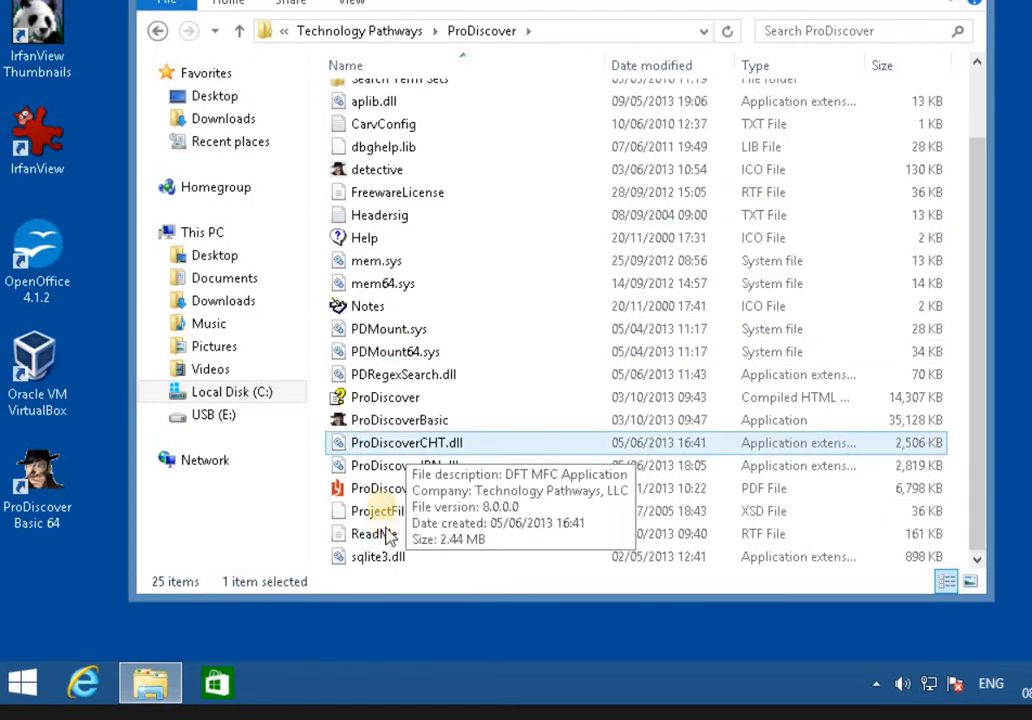
pyautogui.click(386, 490)
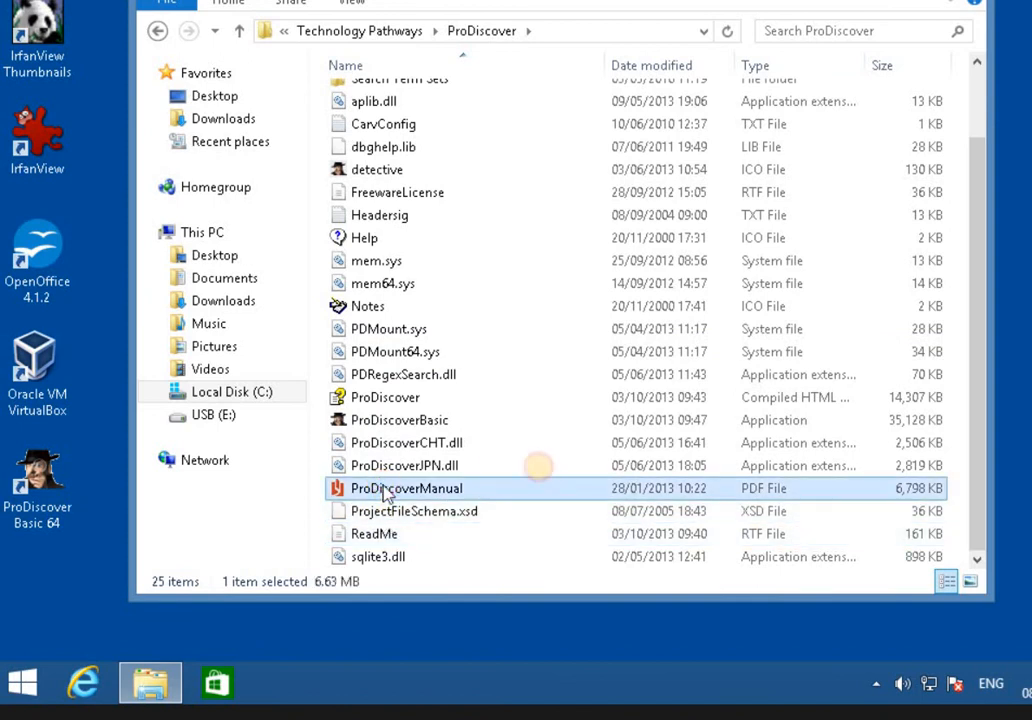
pyautogui.doubleClick(567, 486)
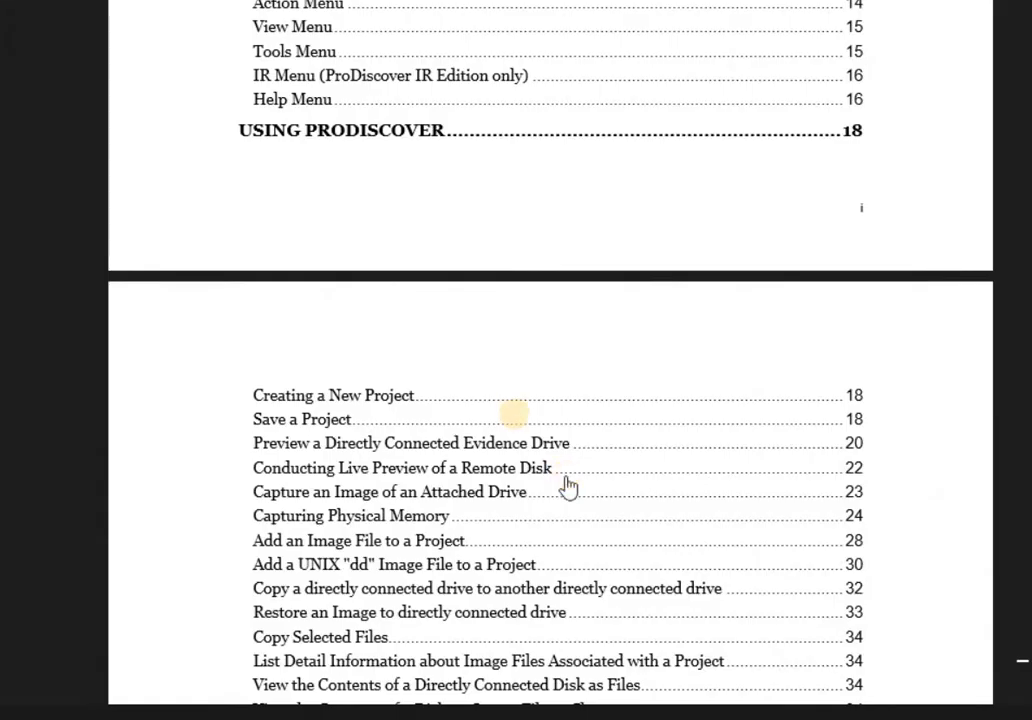
# Look through the user manual from its cover to the end of the table of contents, and leave the document.
pyautogui.scroll(2, 512, 416)
pyautogui.scroll(15, 512, 412)
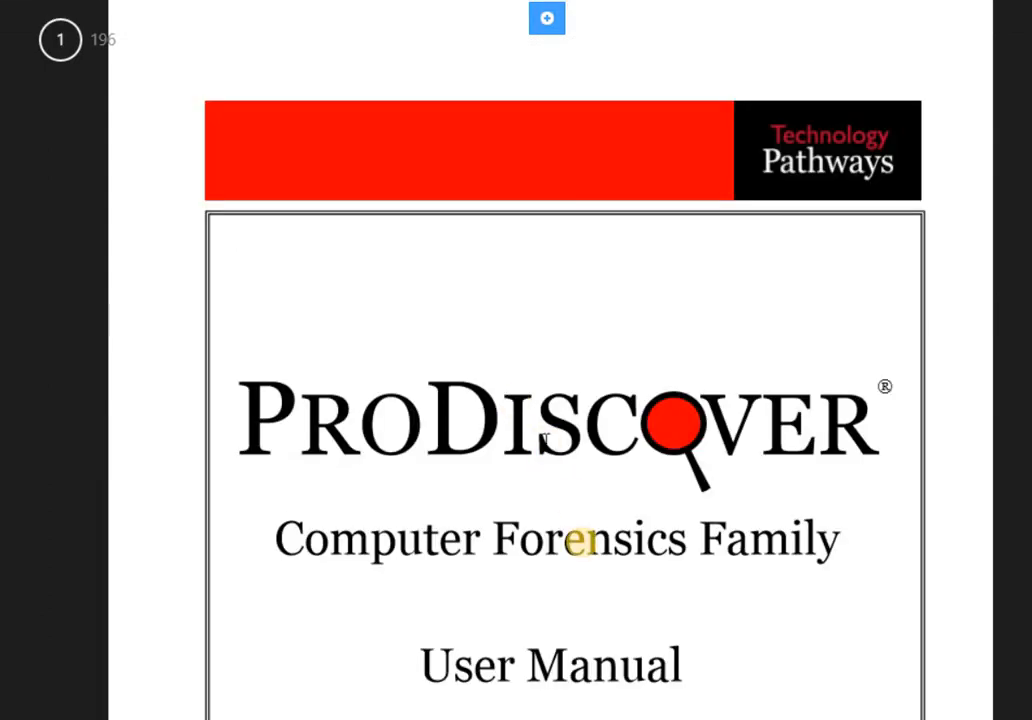
pyautogui.scroll(-2, 580, 552)
pyautogui.scroll(-8, 410, 428)
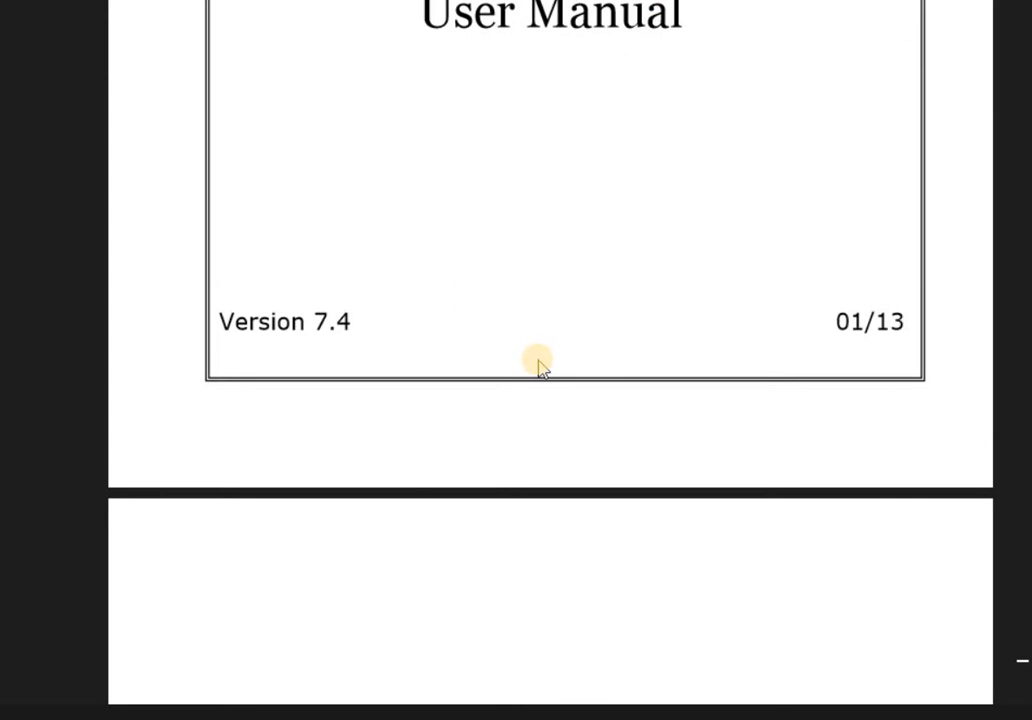
pyautogui.scroll(-12, 540, 368)
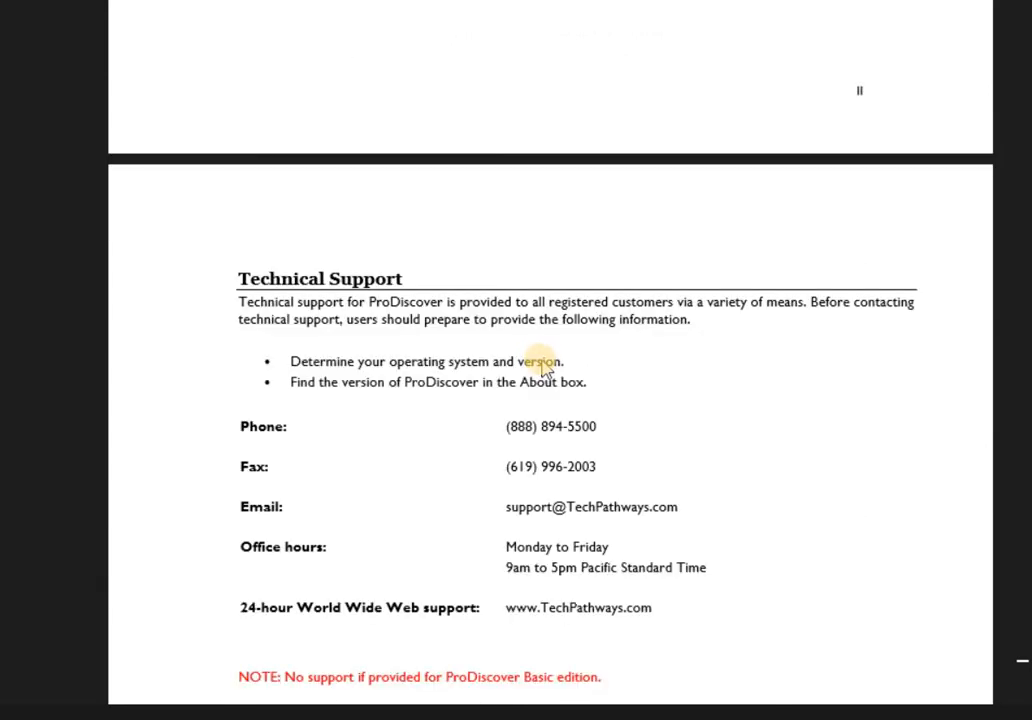
pyautogui.scroll(-8, 545, 368)
pyautogui.scroll(-20, 551, 372)
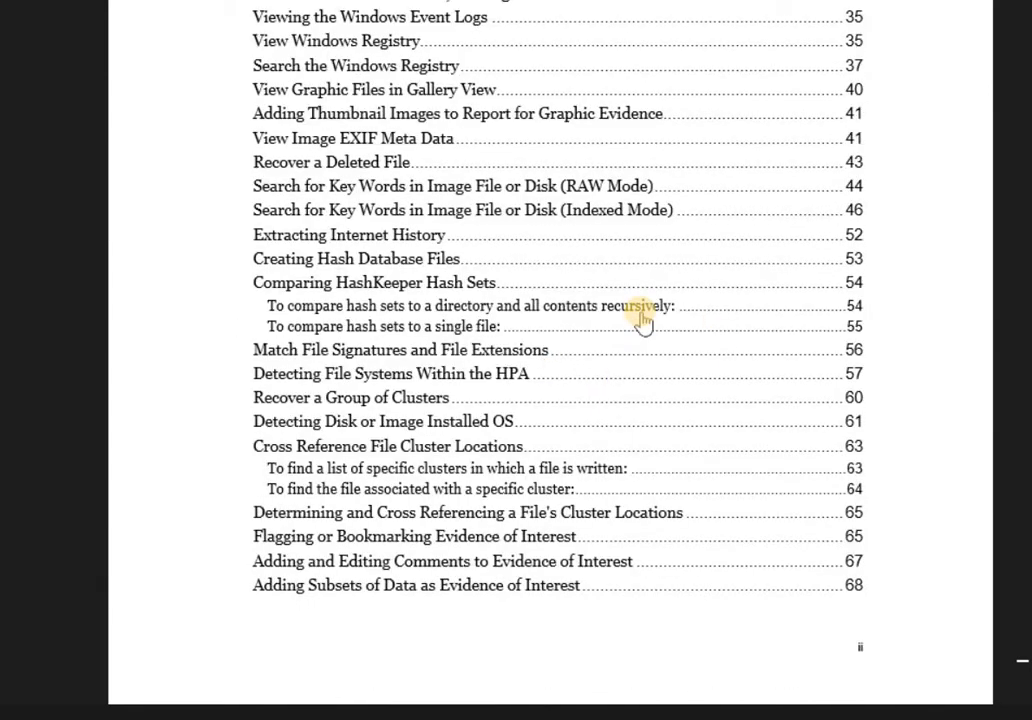
pyautogui.scroll(2, 617, 369)
pyautogui.scroll(-20, 624, 382)
pyautogui.scroll(12, 624, 378)
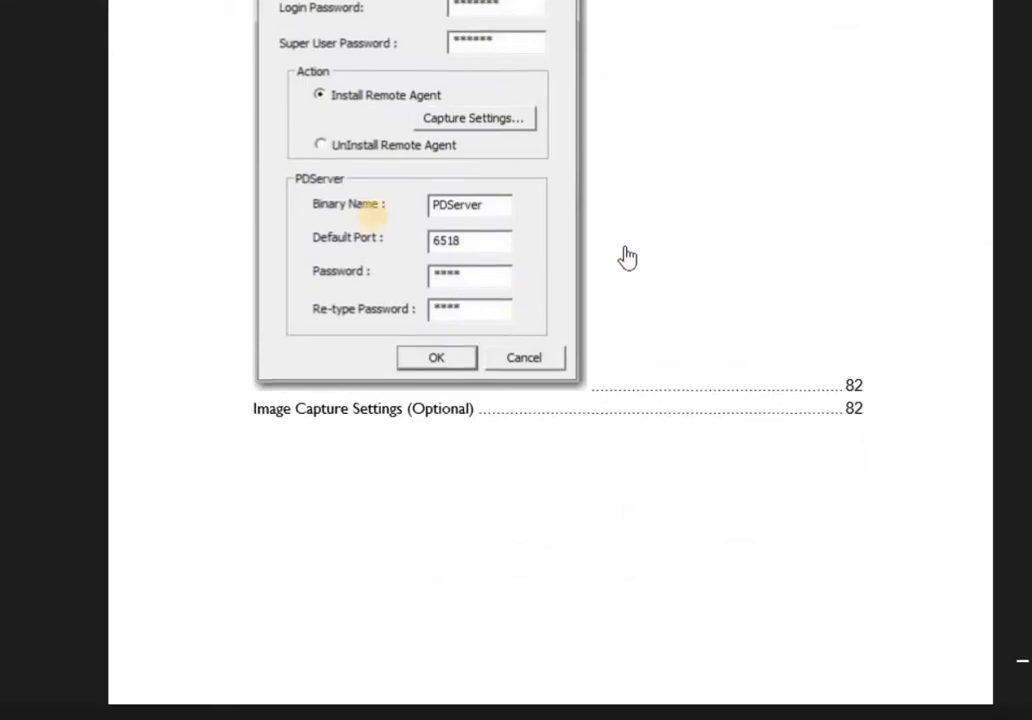
pyautogui.scroll(-8, 498, 274)
pyautogui.scroll(-20, 345, 224)
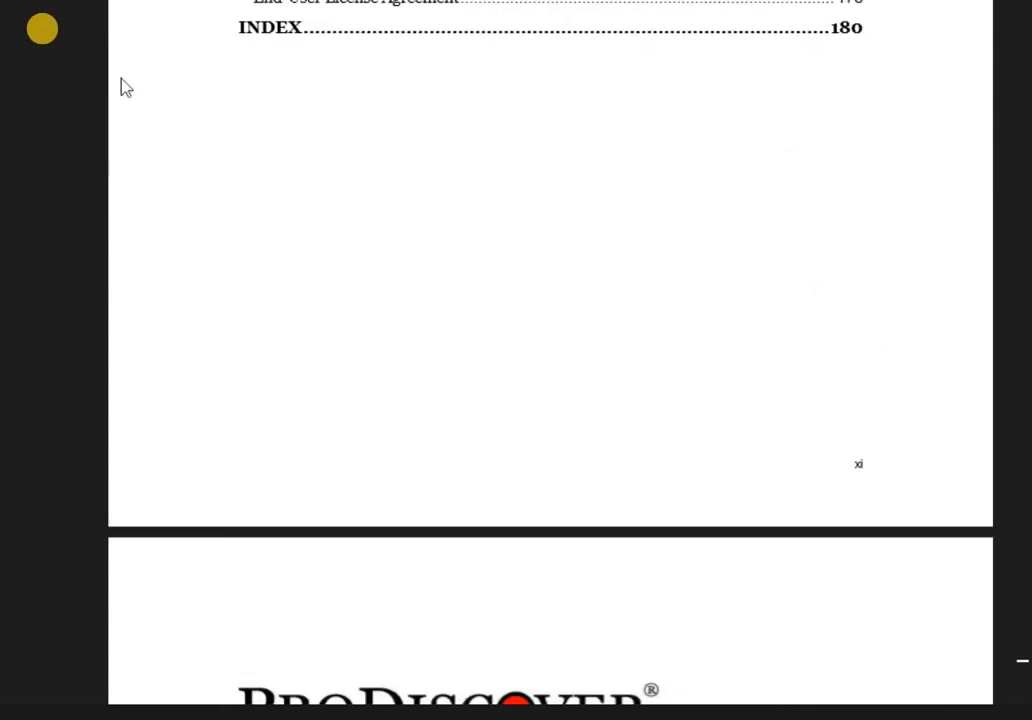
pyautogui.click(42, 32)
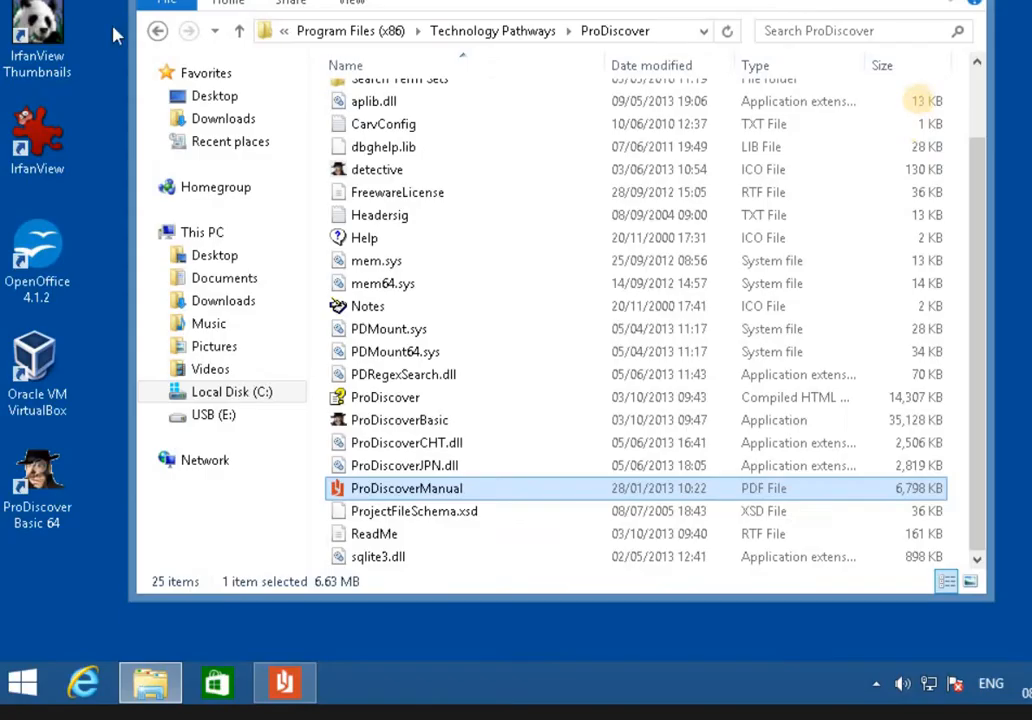
# Check the contents of the Work folder on Local Disk (C:) and of the USB (E:) drive.
pyautogui.click(961, 95)
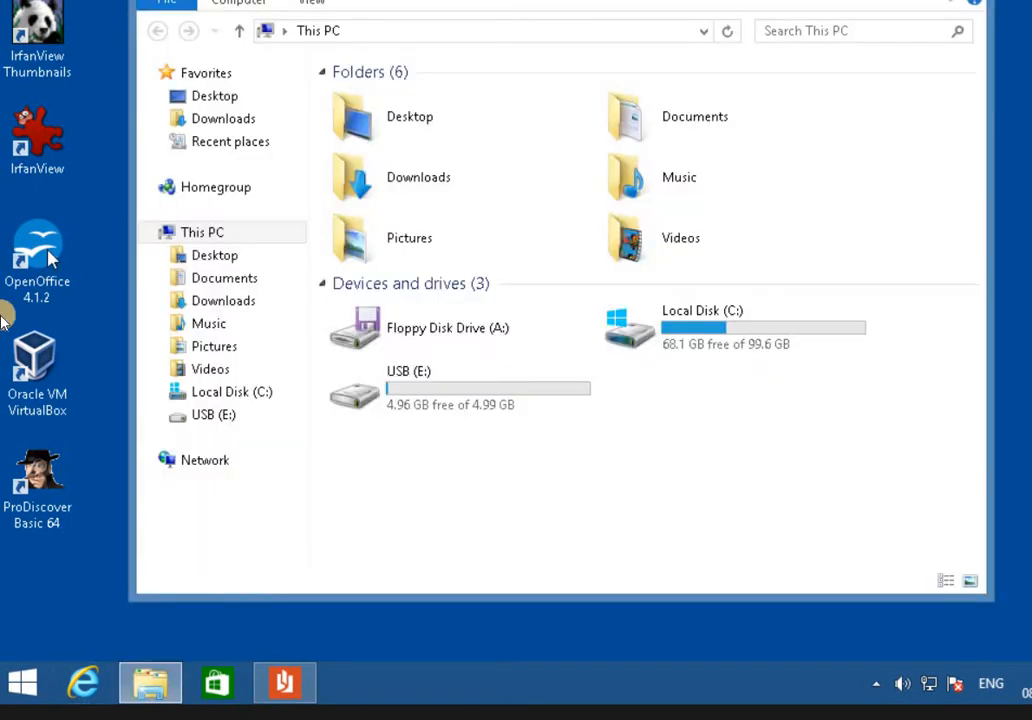
pyautogui.click(697, 327)
pyautogui.doubleClick(697, 327)
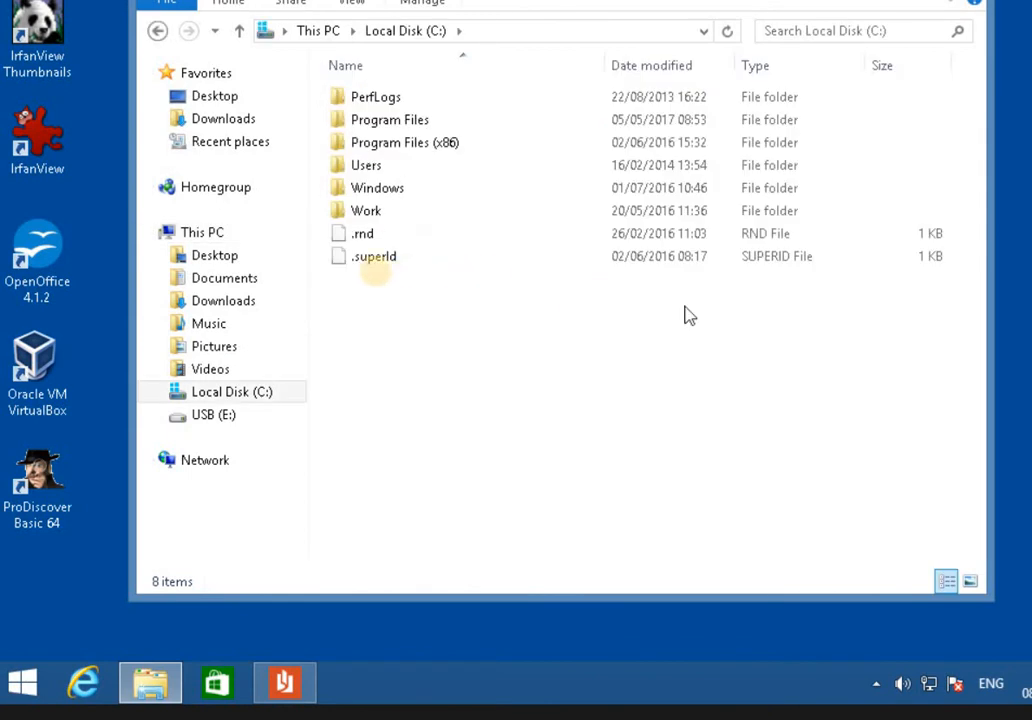
pyautogui.click(390, 192)
pyautogui.click(366, 213)
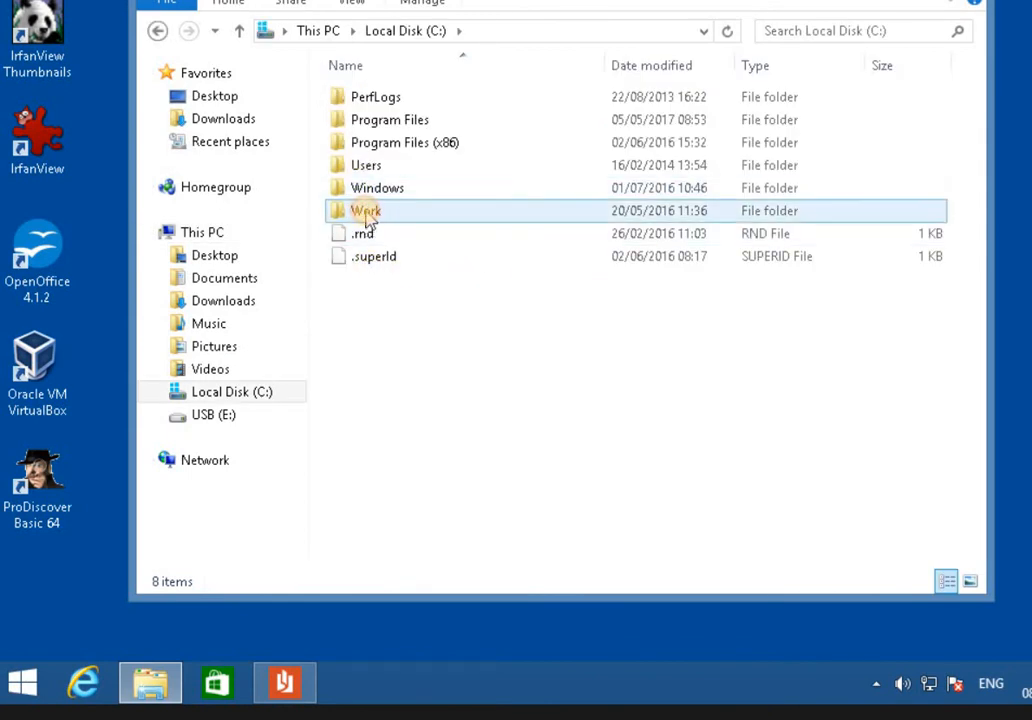
pyautogui.doubleClick(367, 215)
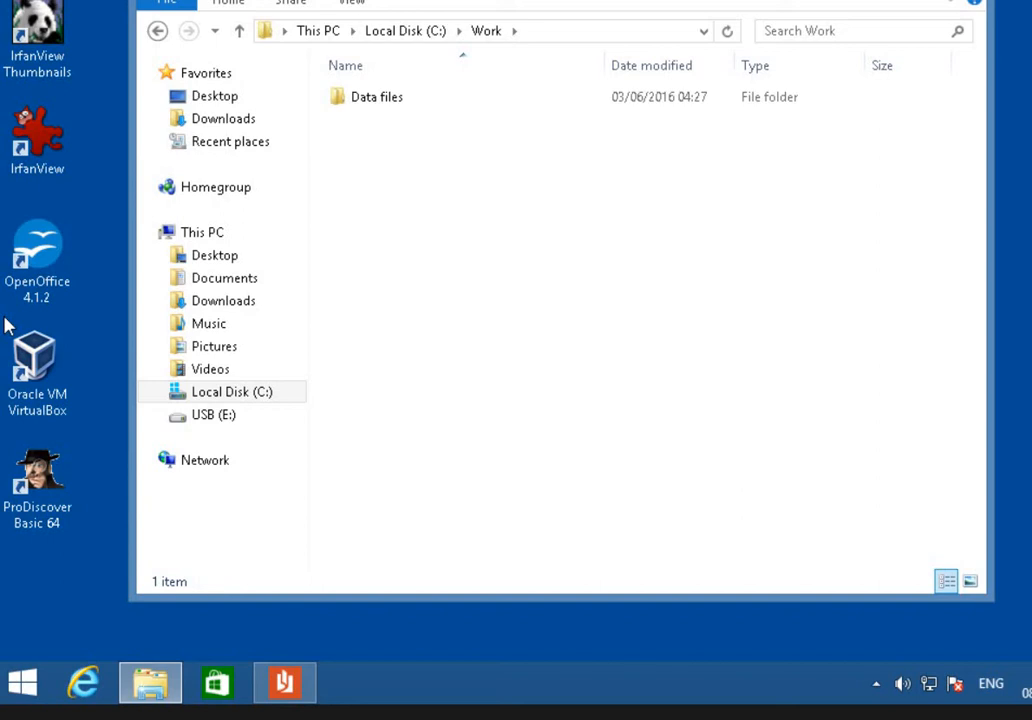
pyautogui.click(280, 279)
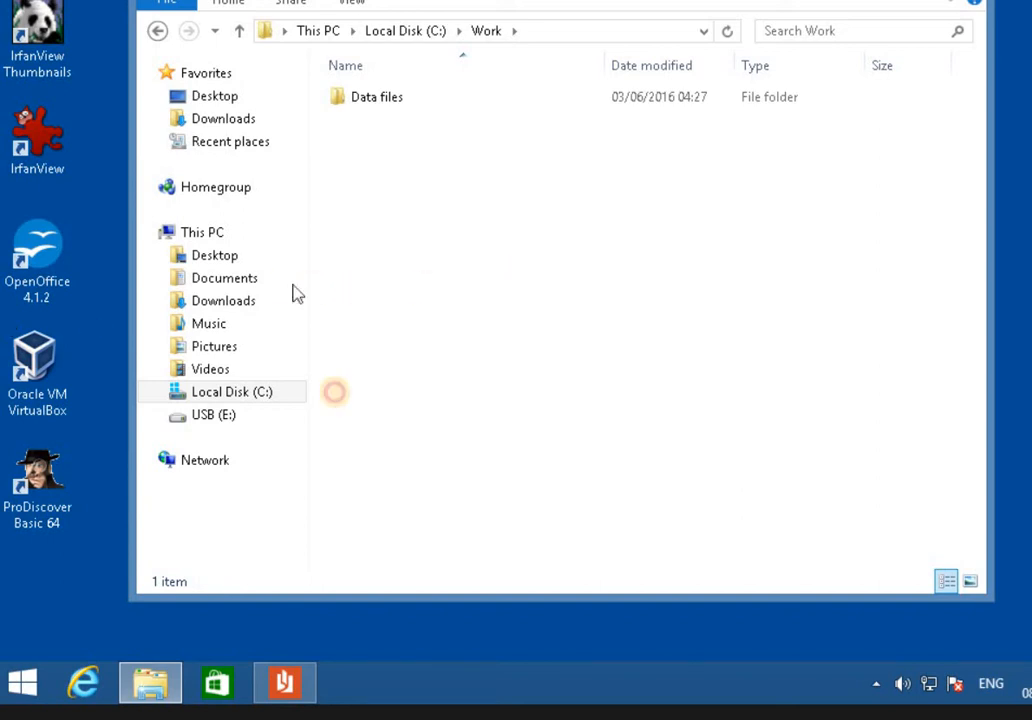
pyautogui.click(214, 417)
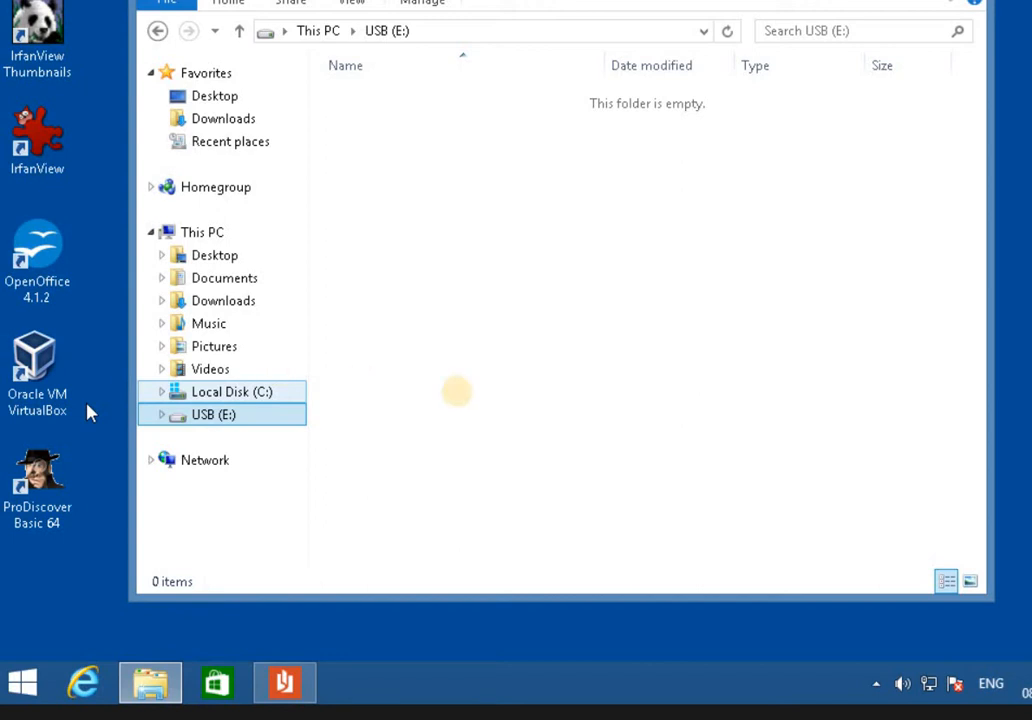
# Launch ProDiscover Basic 64 from the desktop as administrator, allow the elevation, and dismiss the launch dialog without creating a project.
pyautogui.rightClick(53, 500)
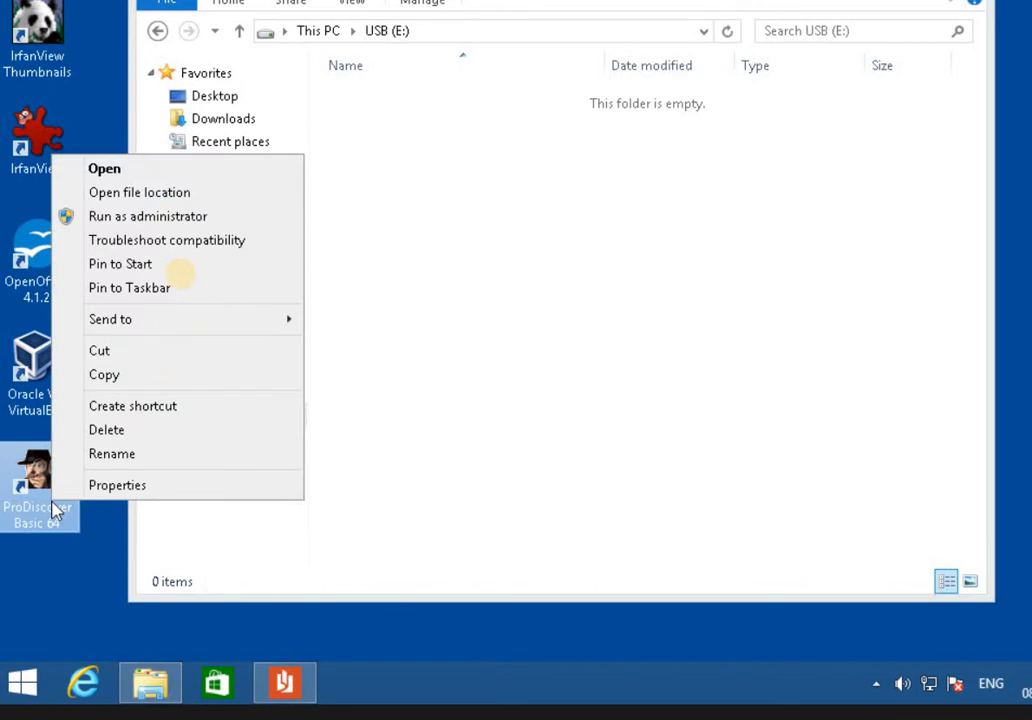
pyautogui.click(120, 226)
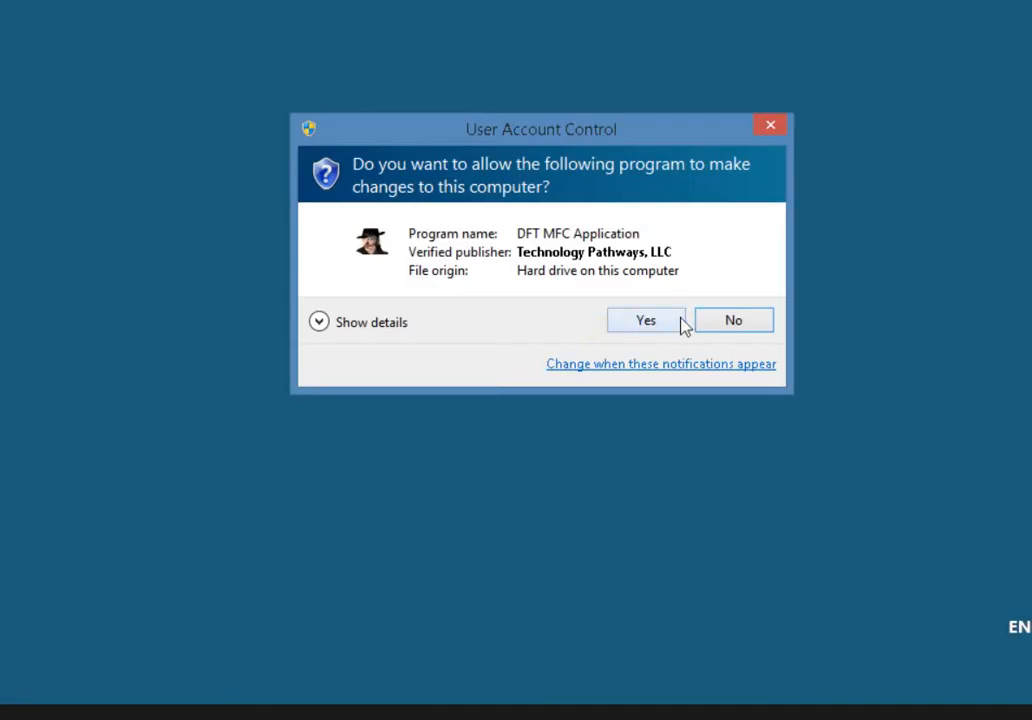
pyautogui.press('Return')
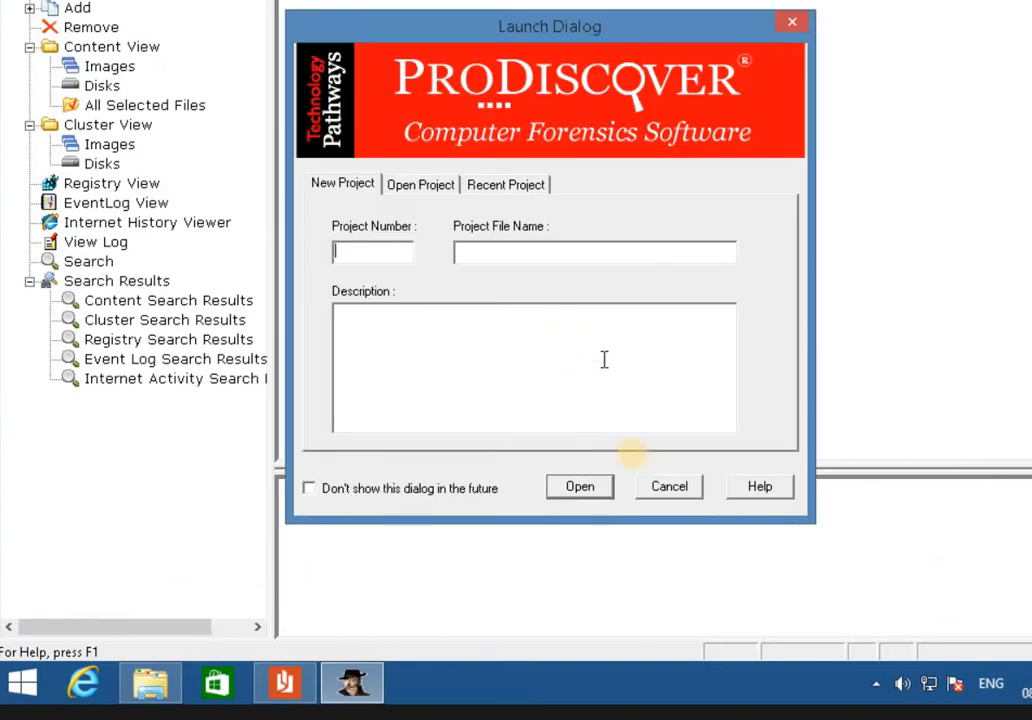
pyautogui.click(672, 487)
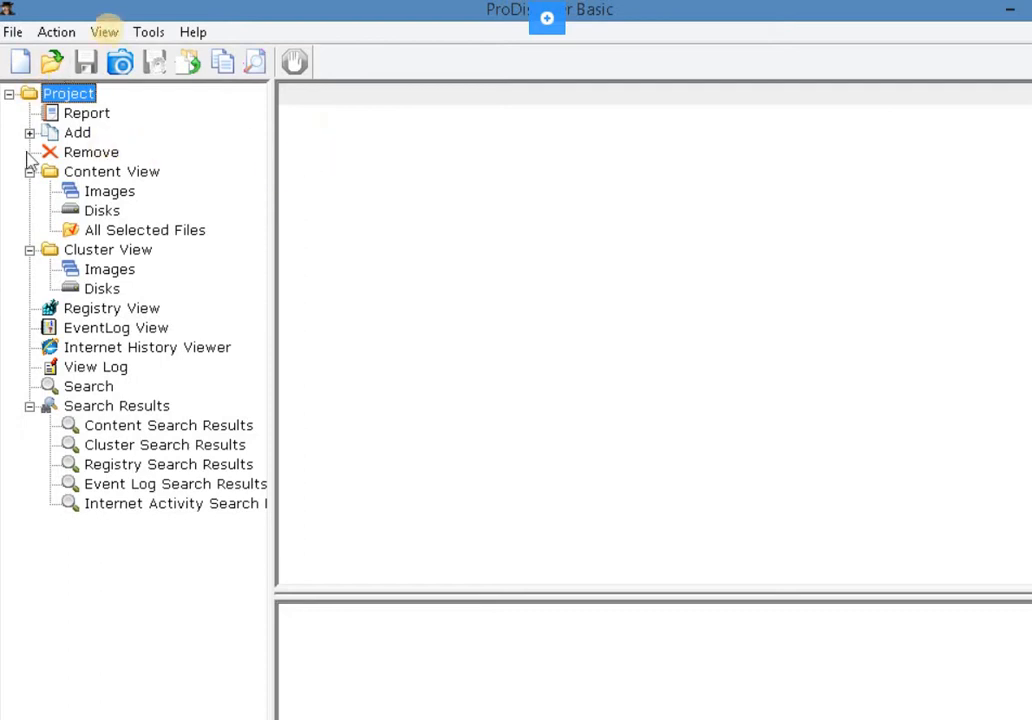
# Start a Capture Image action with the E:\ [USB] drive as the source.
pyautogui.click(54, 32)
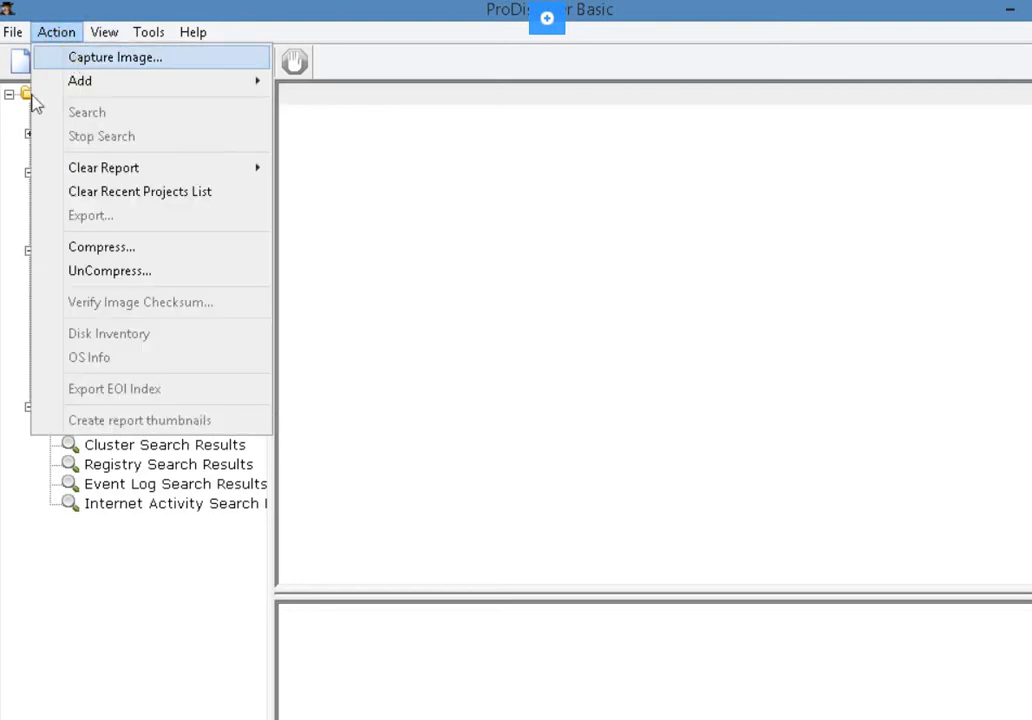
pyautogui.click(77, 60)
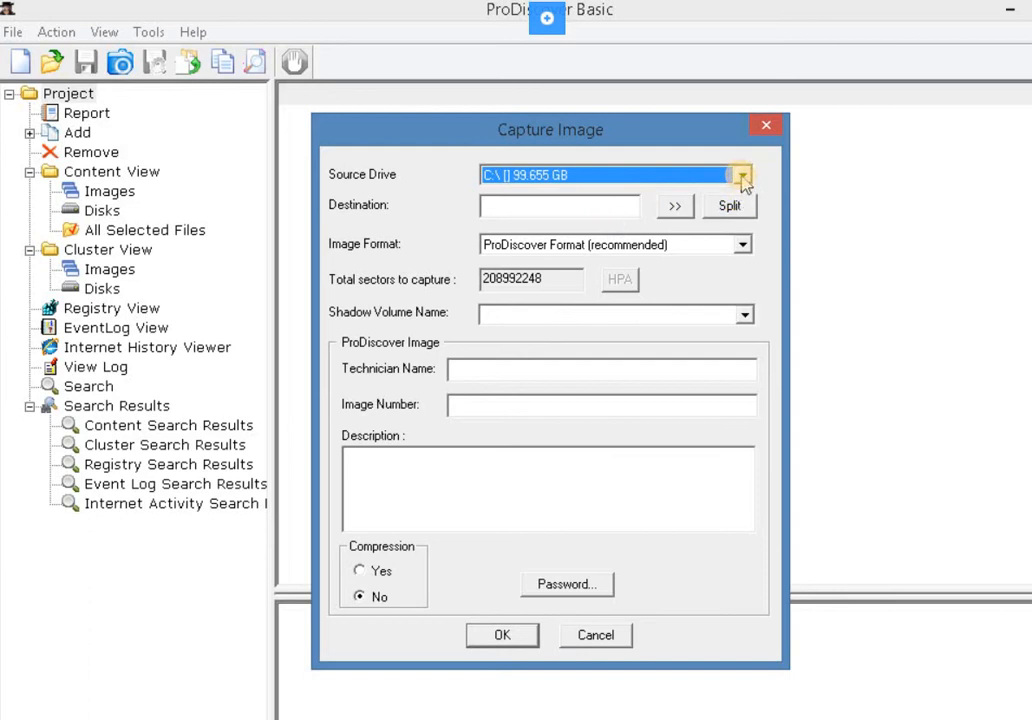
pyautogui.click(741, 176)
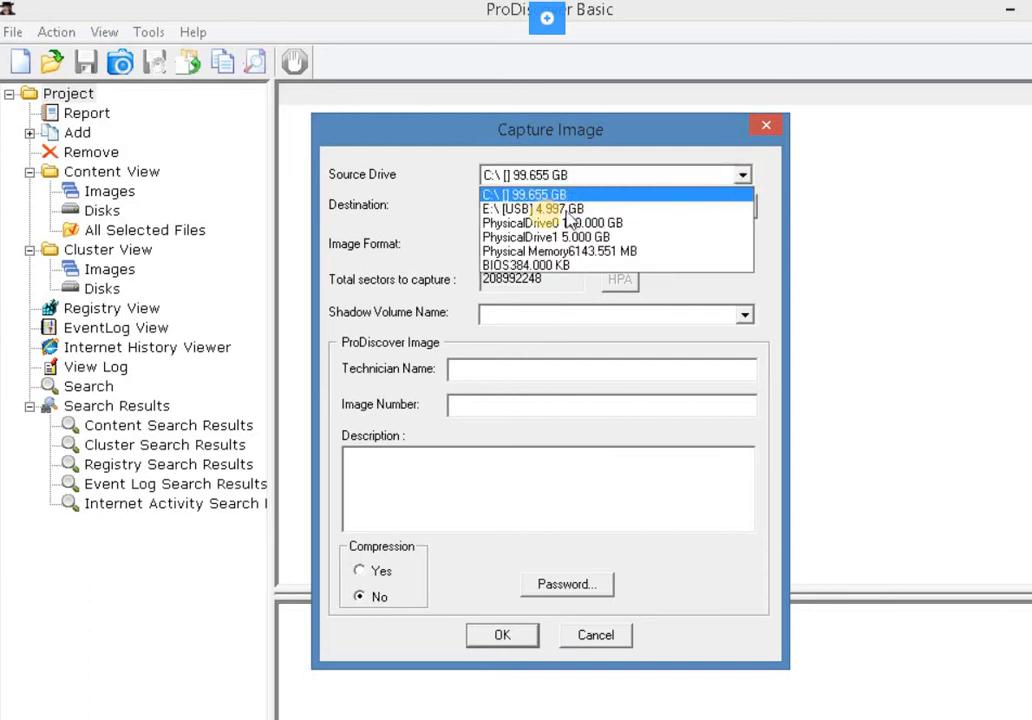
pyautogui.click(546, 210)
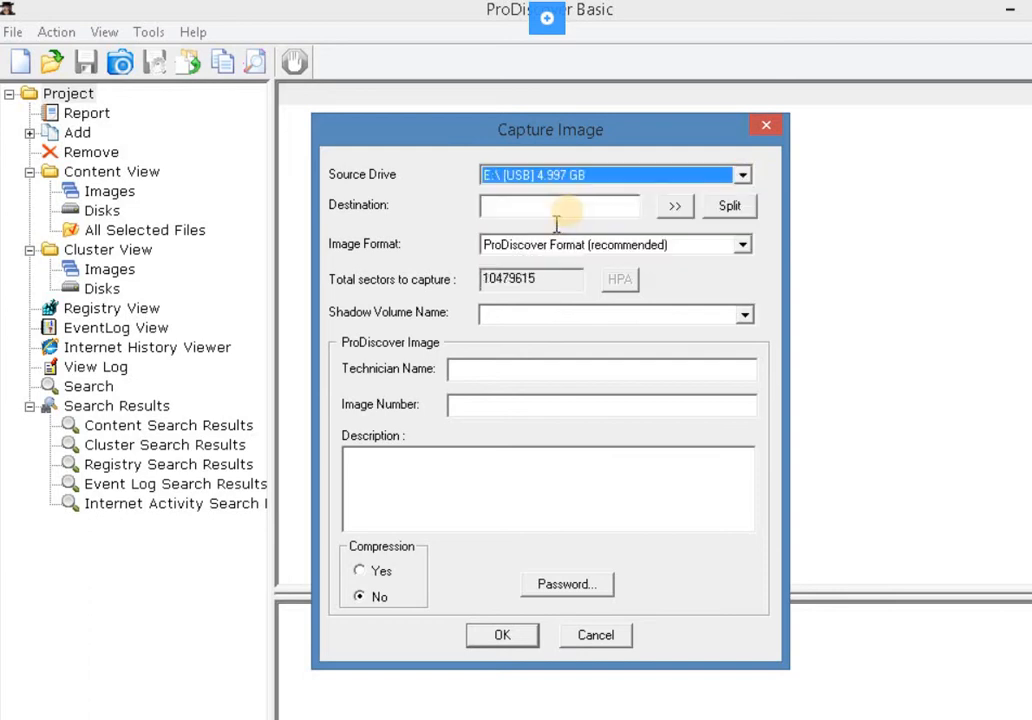
# Set the capture's local destination to a file named InChp-prac in Work > Data files > Ch01 on Local Disk (C:).
pyautogui.click(674, 206)
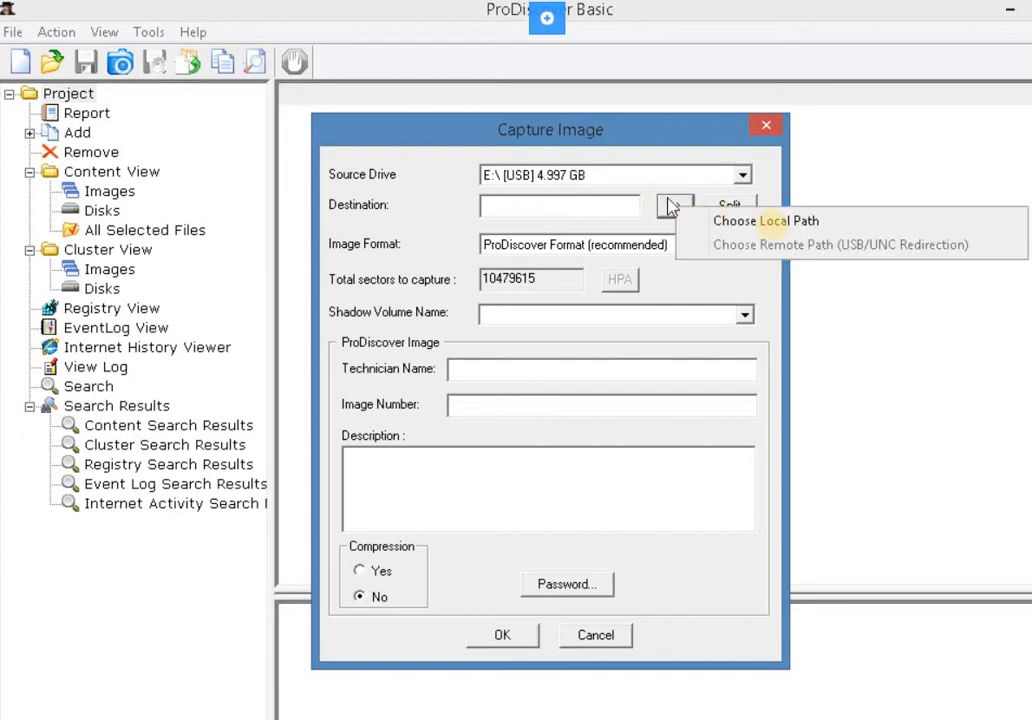
pyautogui.click(777, 229)
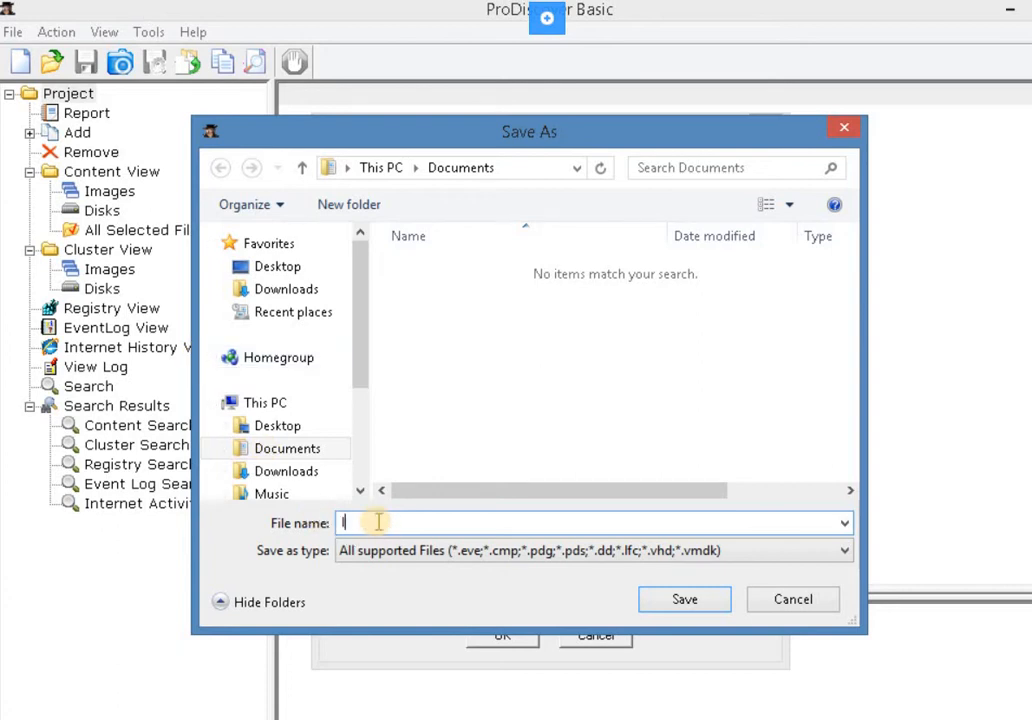
pyautogui.write('InChp-prac')
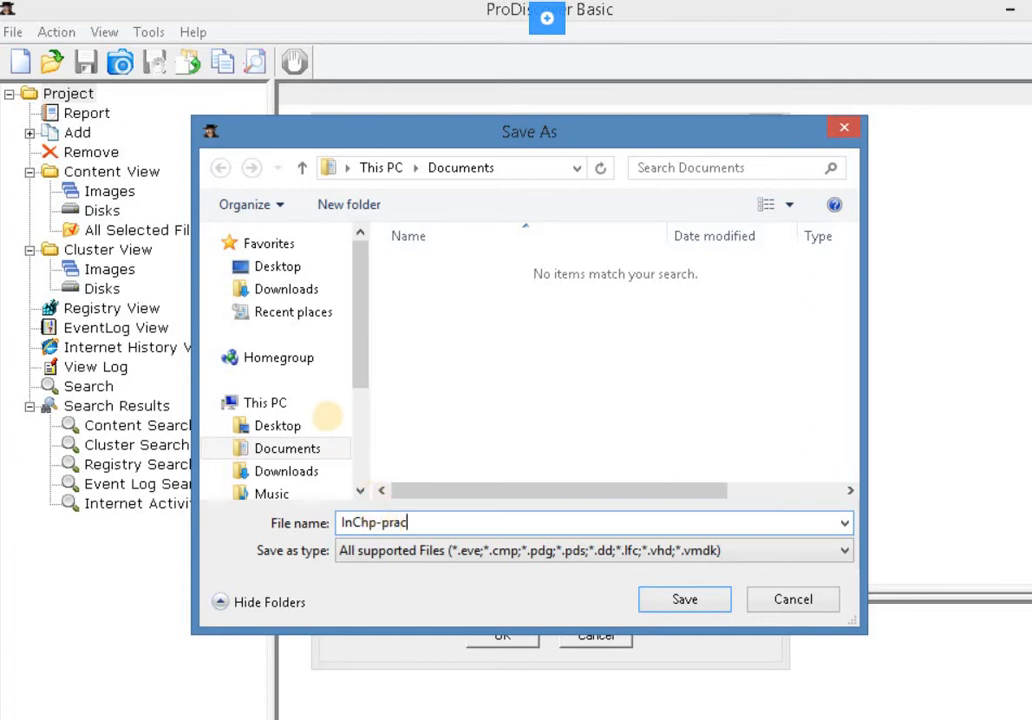
pyautogui.click(277, 410)
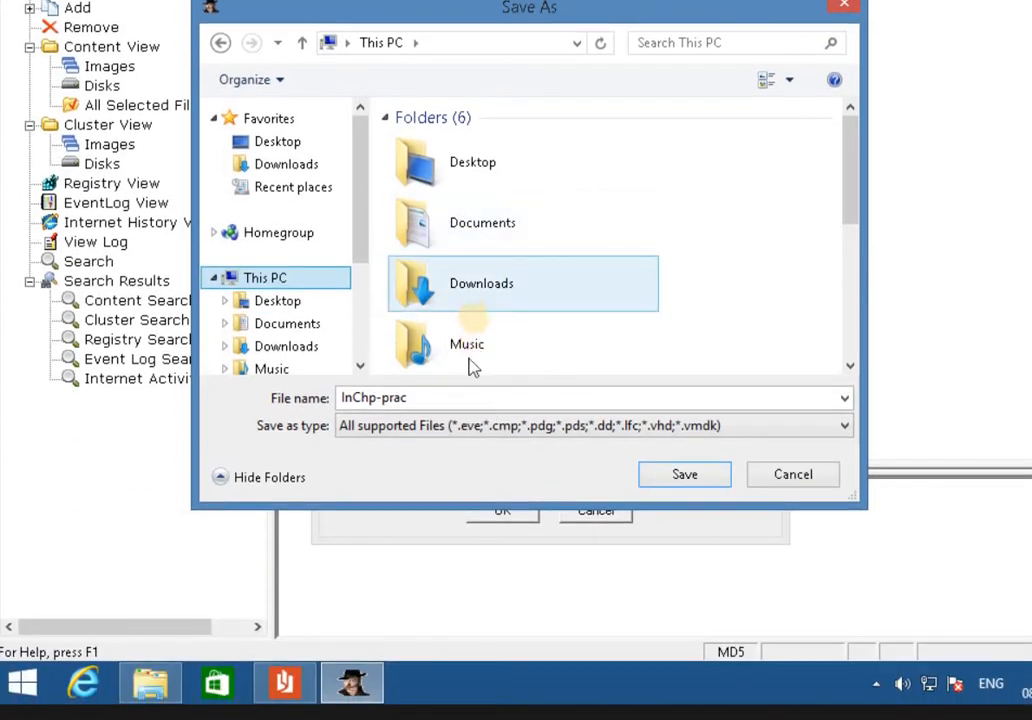
pyautogui.scroll(-3, 476, 465)
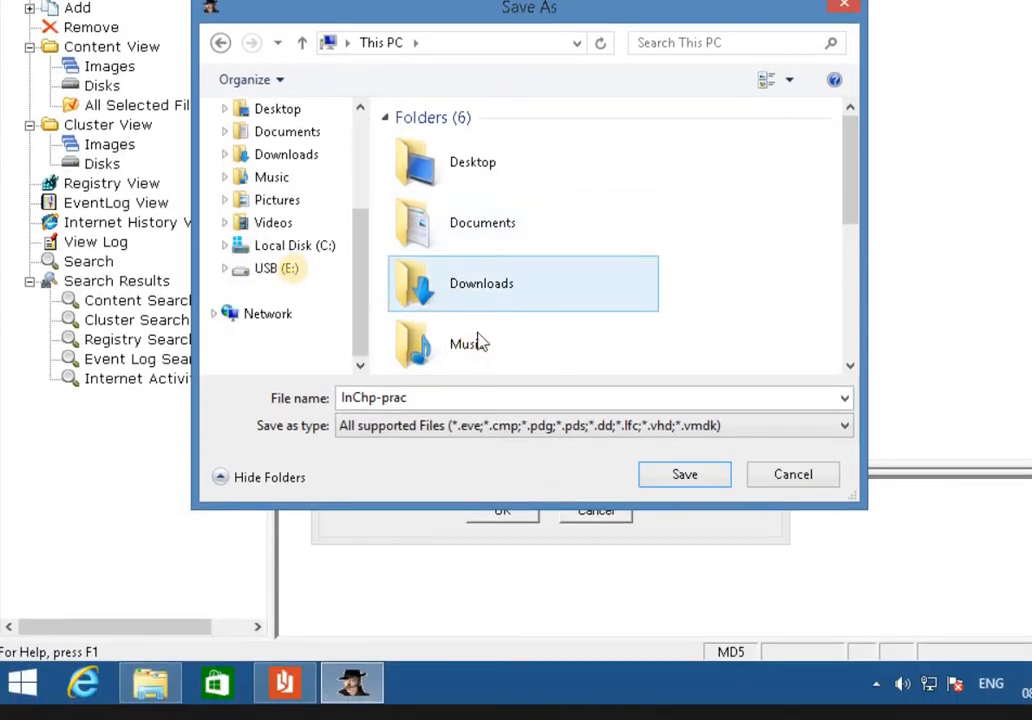
pyautogui.click(316, 249)
pyautogui.click(440, 256)
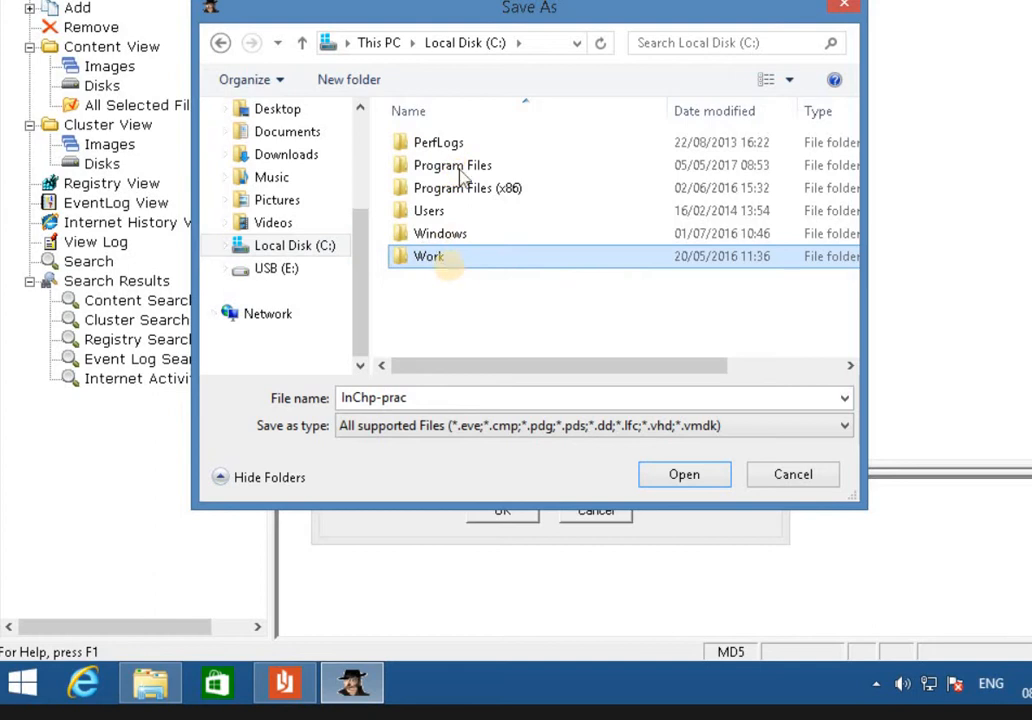
pyautogui.doubleClick(446, 262)
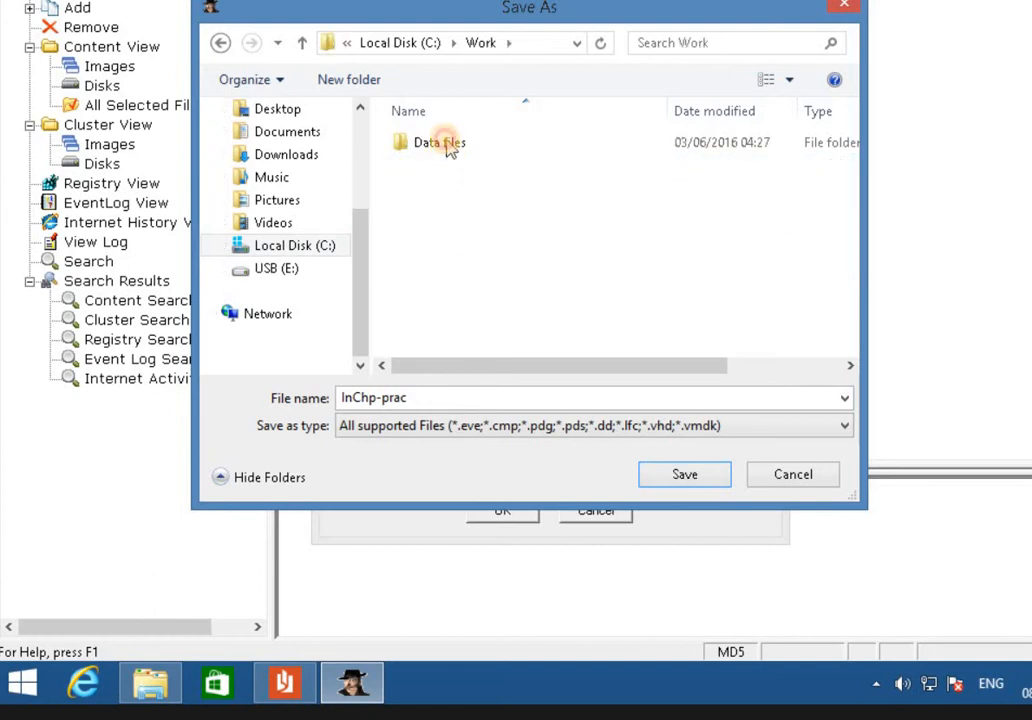
pyautogui.click(449, 150)
pyautogui.doubleClick(448, 149)
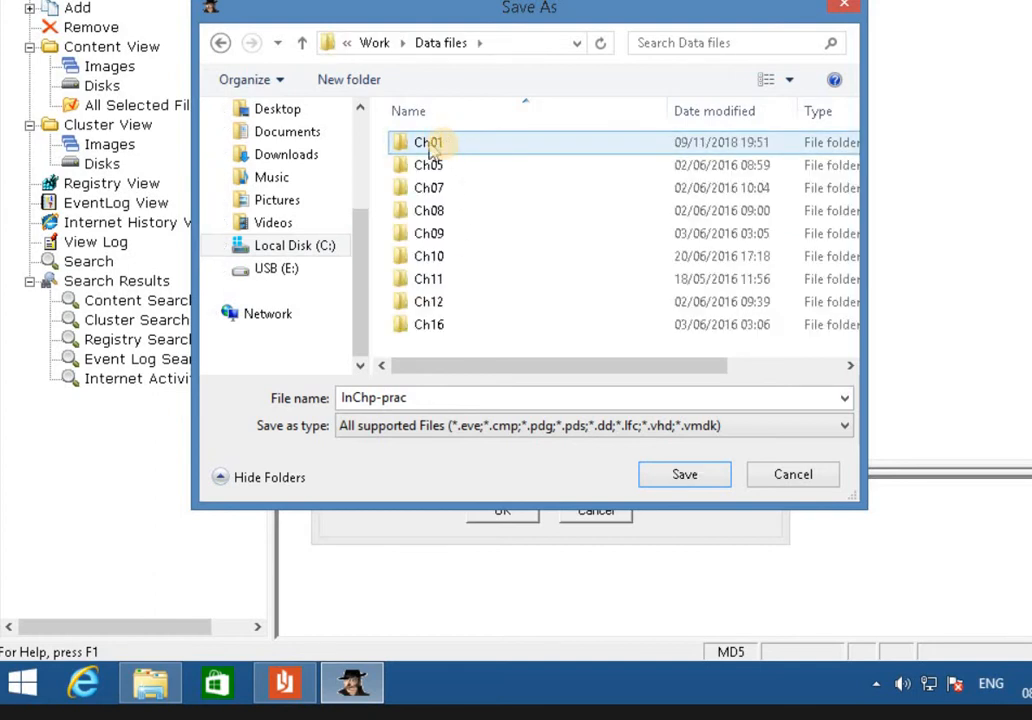
pyautogui.doubleClick(443, 145)
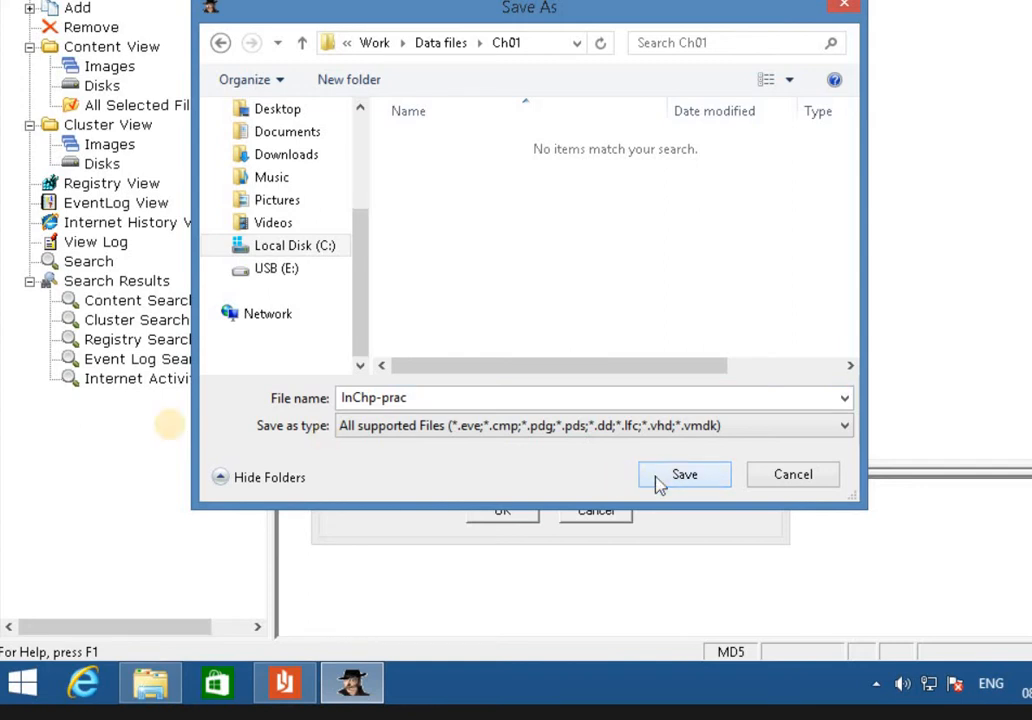
pyautogui.press('Return')
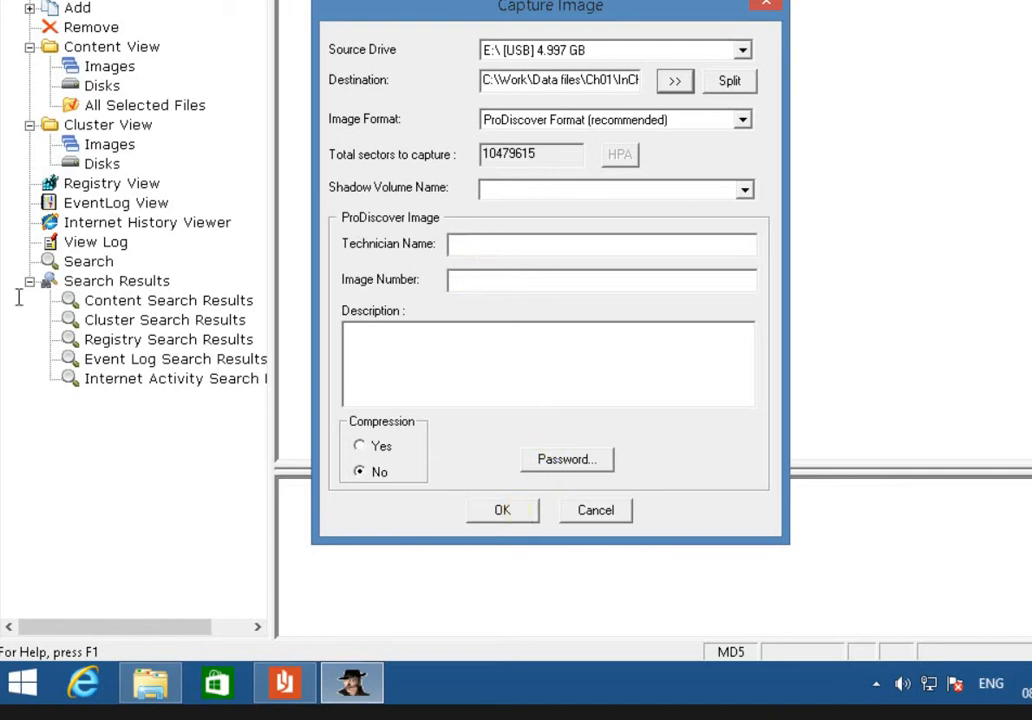
# Fill in the technician's name, set the image number to InChp-prac01, and run the image capture without compression.
pyautogui.click(478, 244)
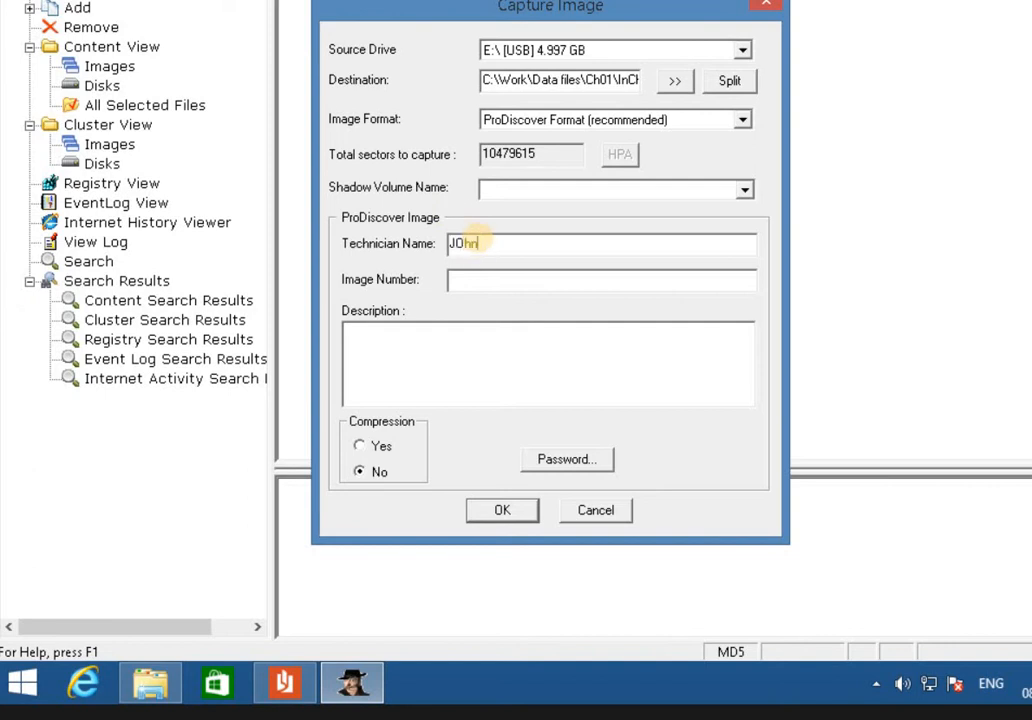
pyautogui.write('John')
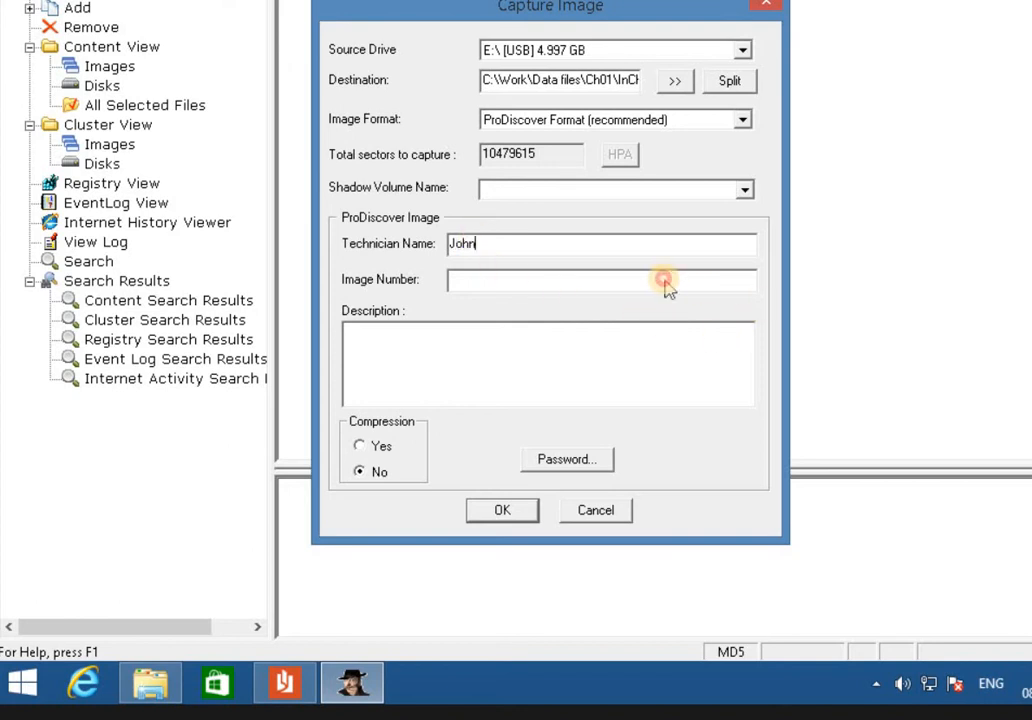
pyautogui.click(598, 271)
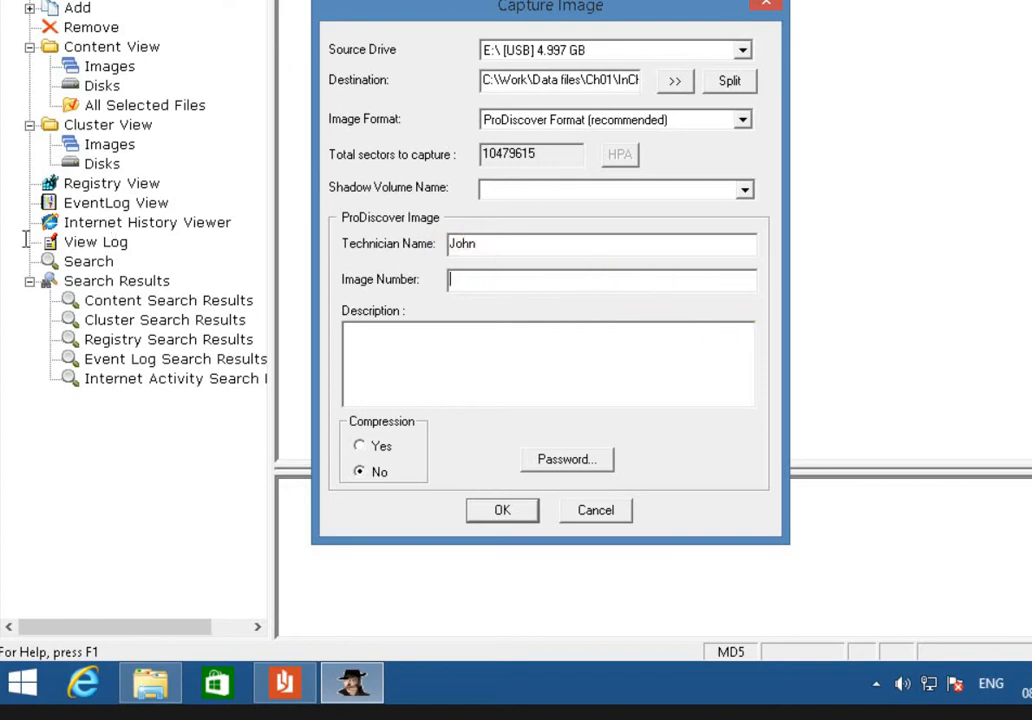
pyautogui.click(486, 282)
pyautogui.click(490, 298)
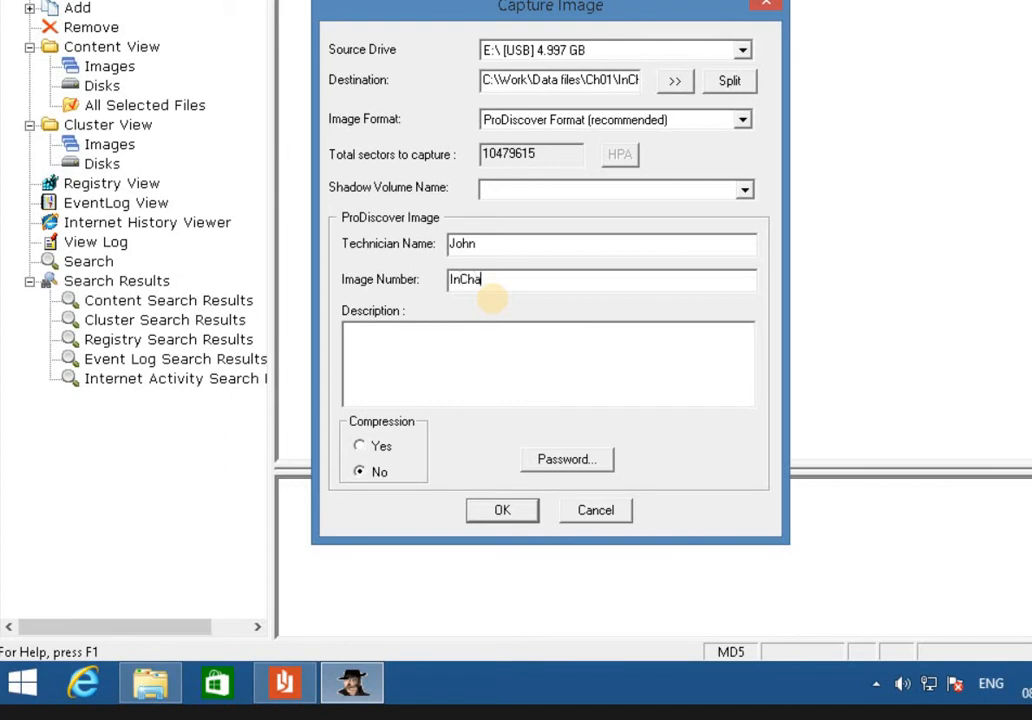
pyautogui.write('InChp-prac01')
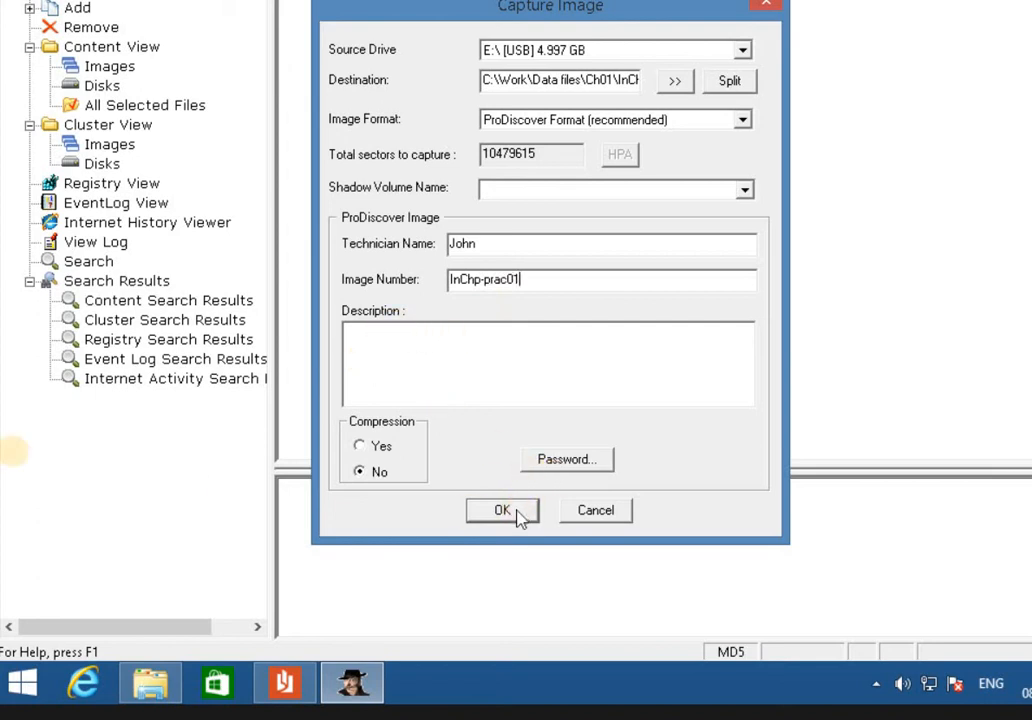
pyautogui.press('Return')
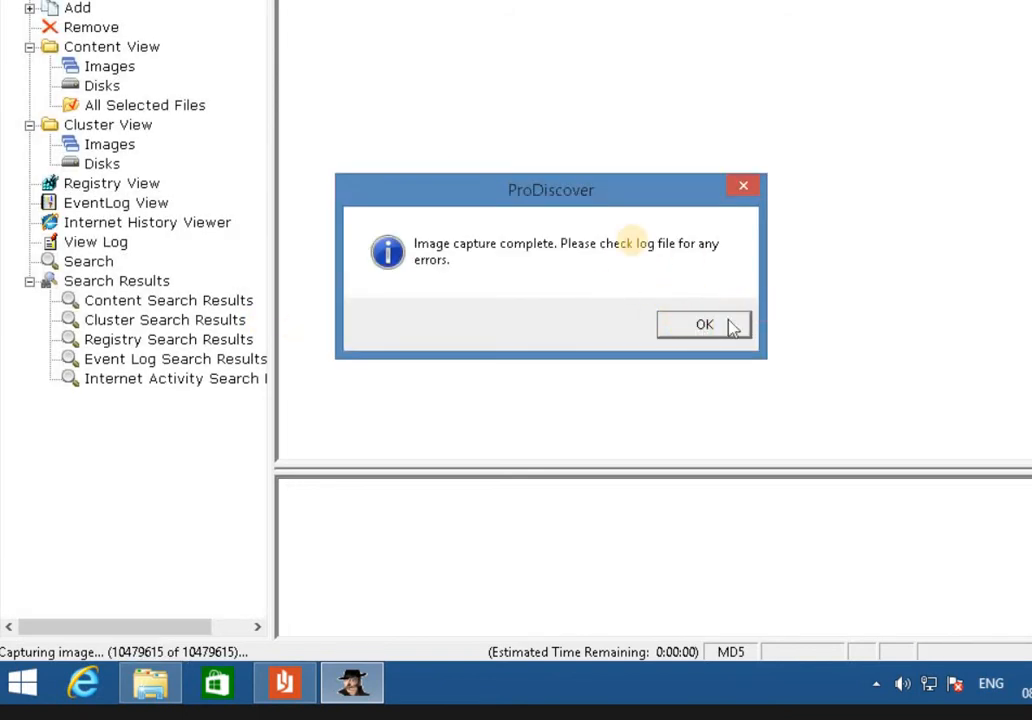
# Acknowledge the image capture notice and exit ProDiscover Basic.
pyautogui.click(678, 318)
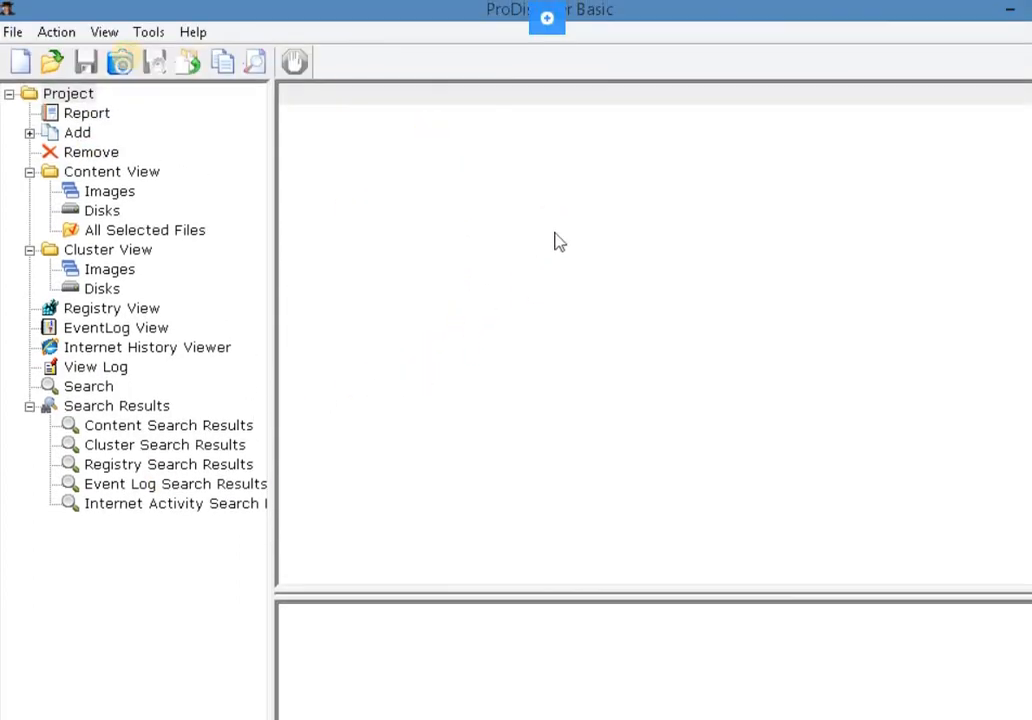
pyautogui.click(12, 32)
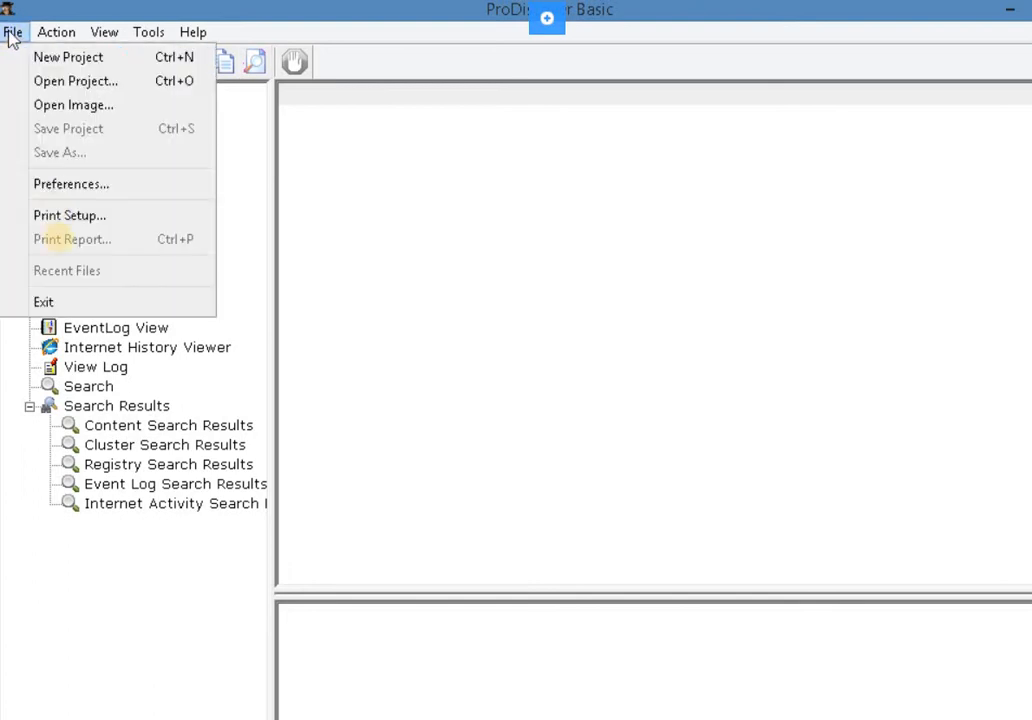
pyautogui.click(72, 304)
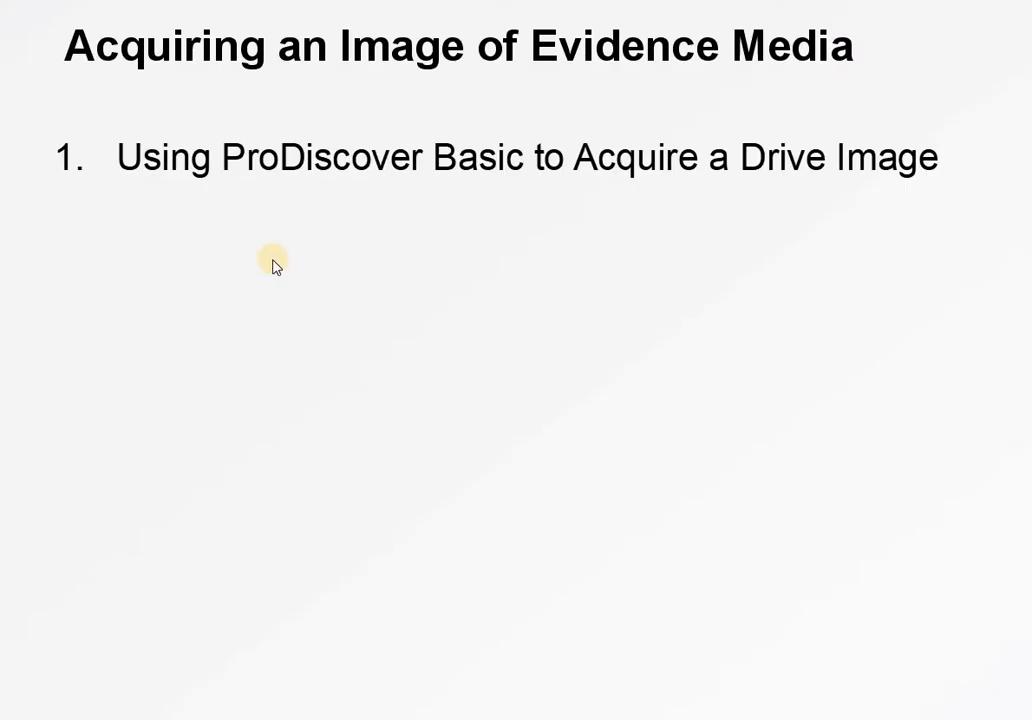
pyautogui.press('Left')
pyautogui.press('Left')
pyautogui.press('Right')
pyautogui.press('Right')
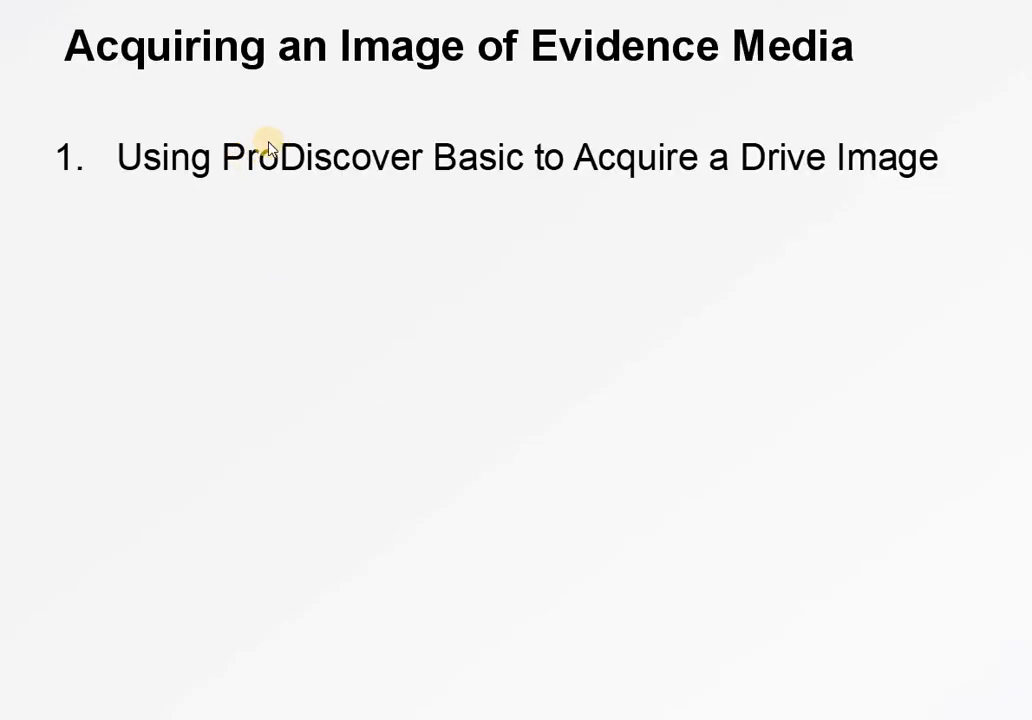
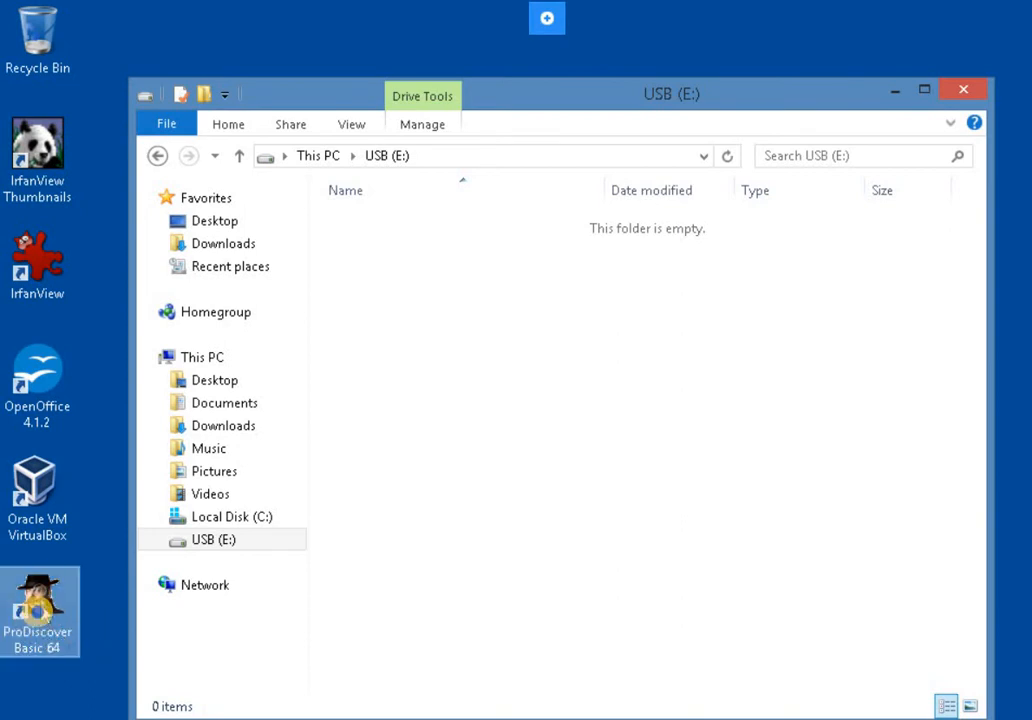
# Run ProDiscover Basic 64 as administrator again, allow the elevation, and cancel the launch dialog.
pyautogui.rightClick(40, 615)
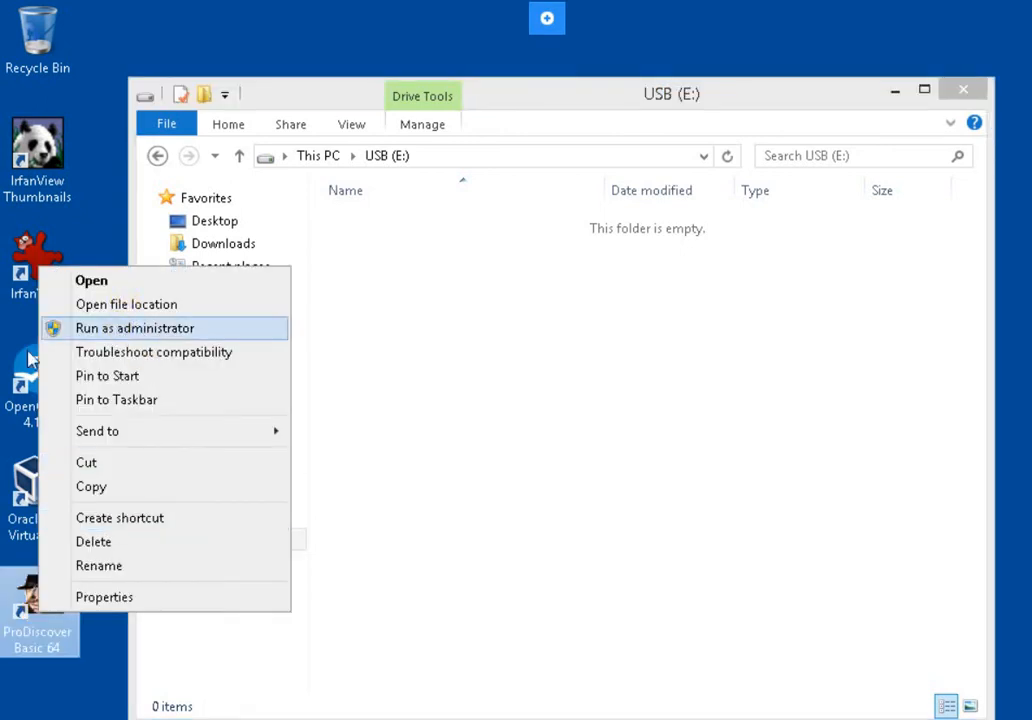
pyautogui.press('Return')
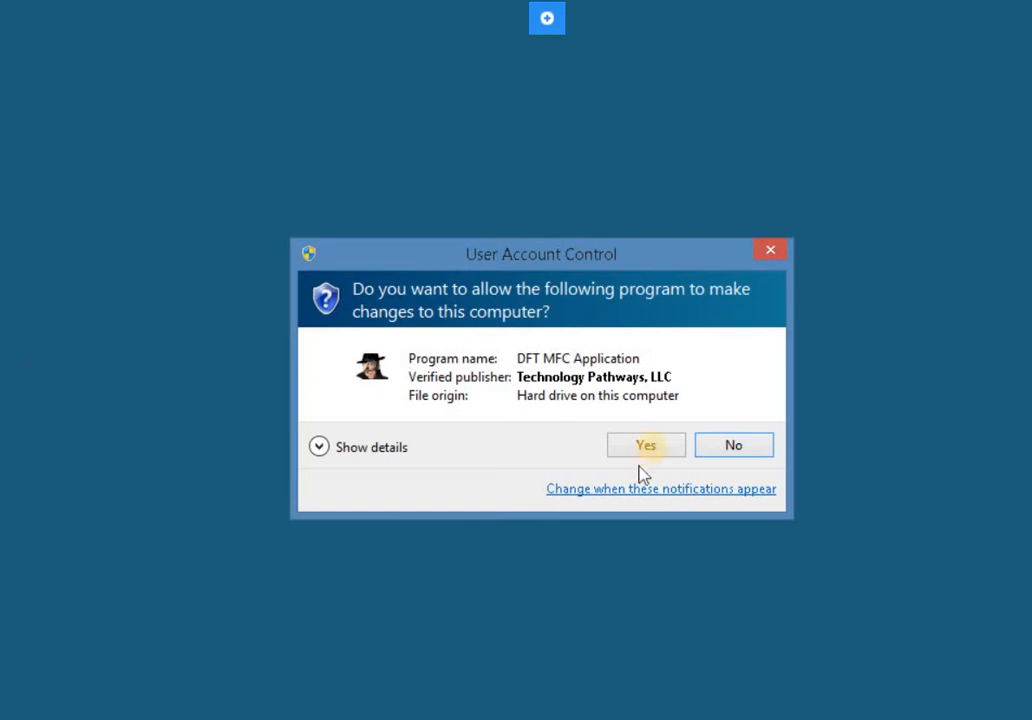
pyautogui.click(652, 447)
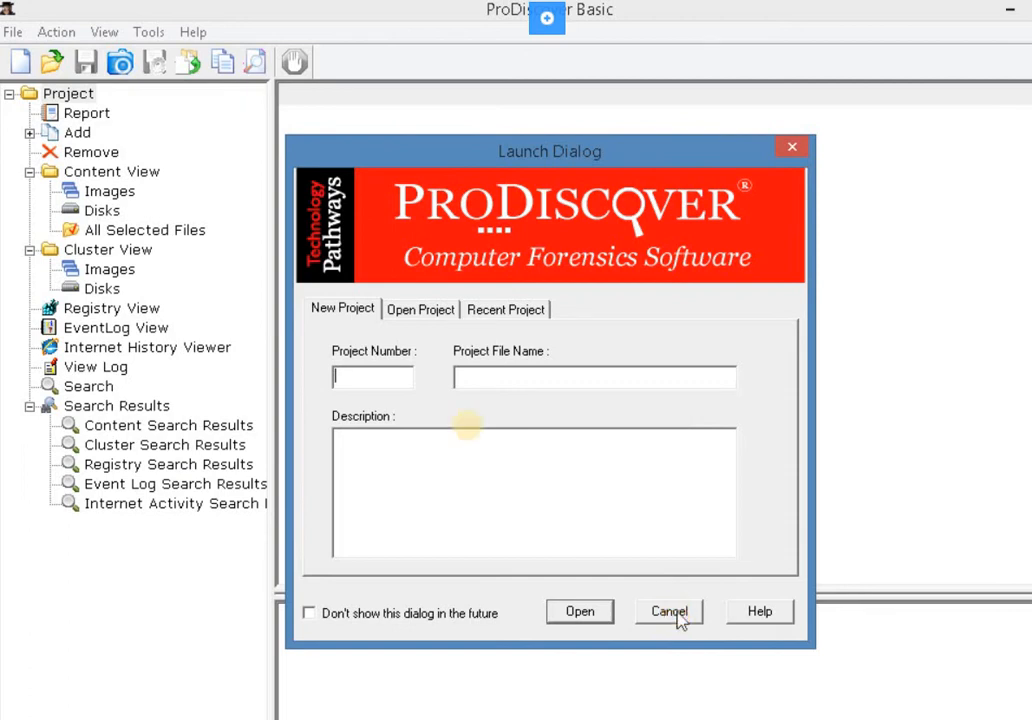
pyautogui.click(675, 612)
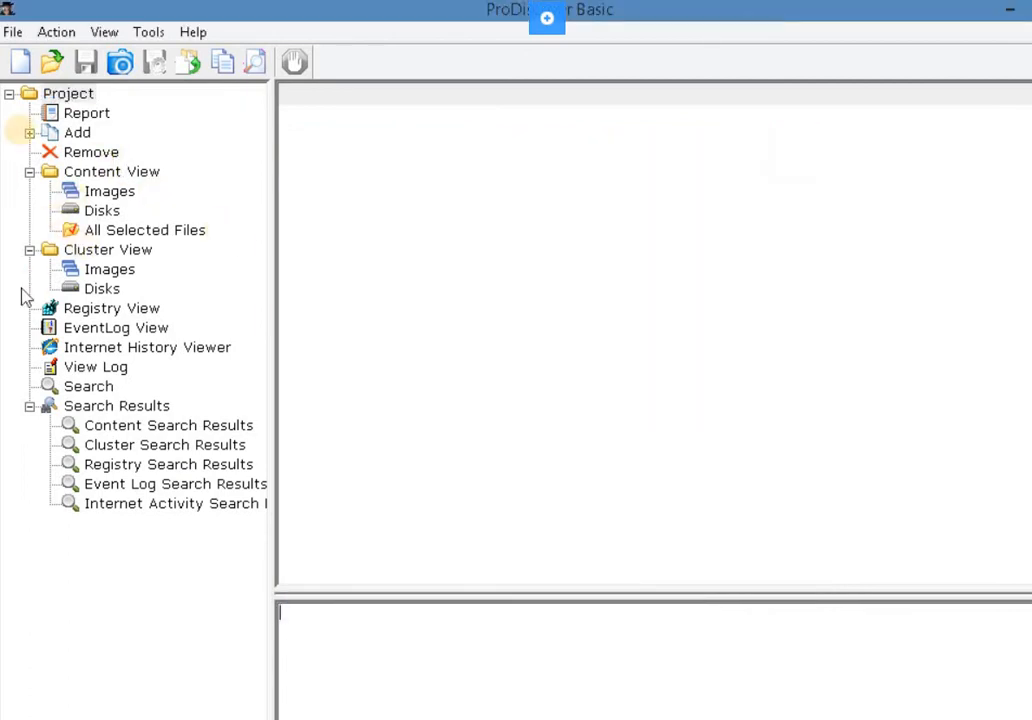
# Create a new project with project number InChp01 and project file name InChp01.
pyautogui.click(12, 32)
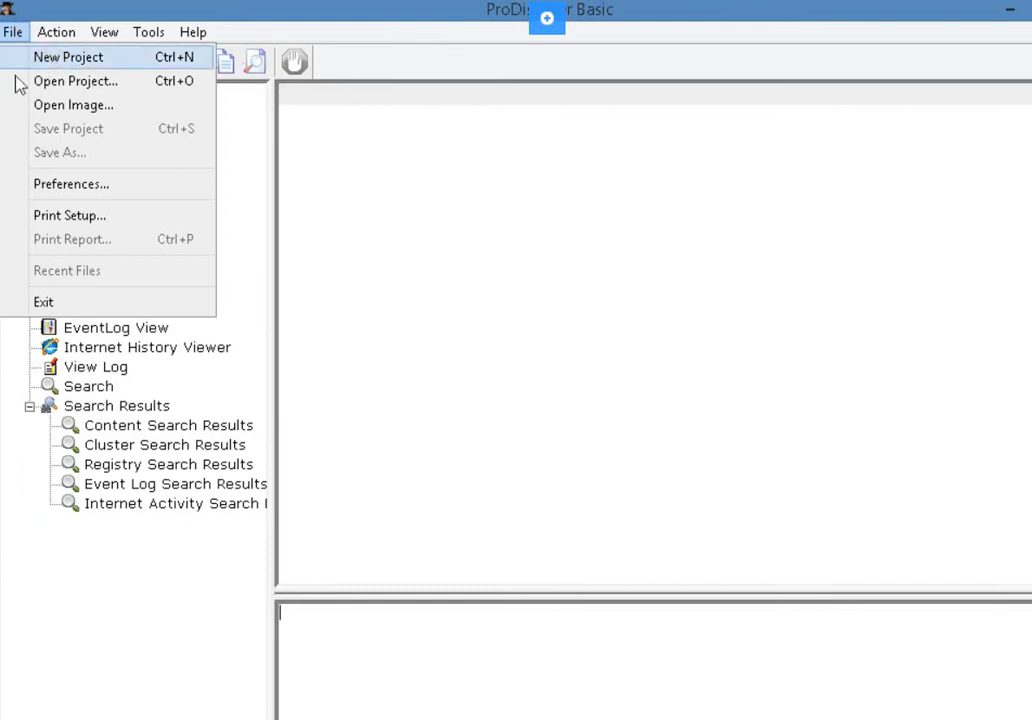
pyautogui.click(22, 60)
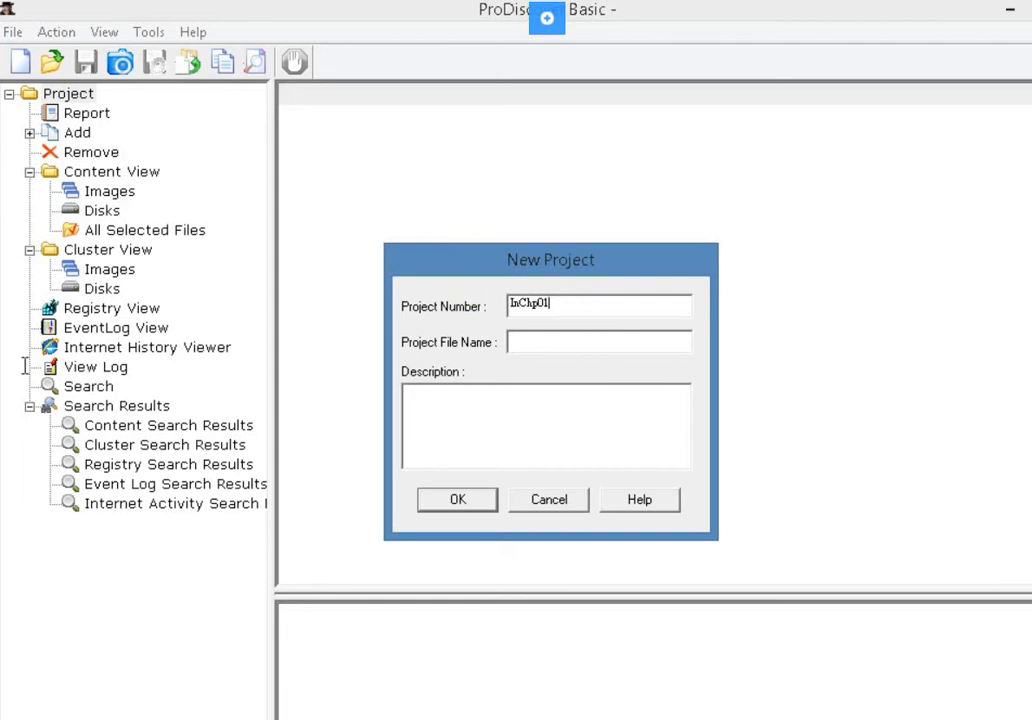
pyautogui.click(541, 246)
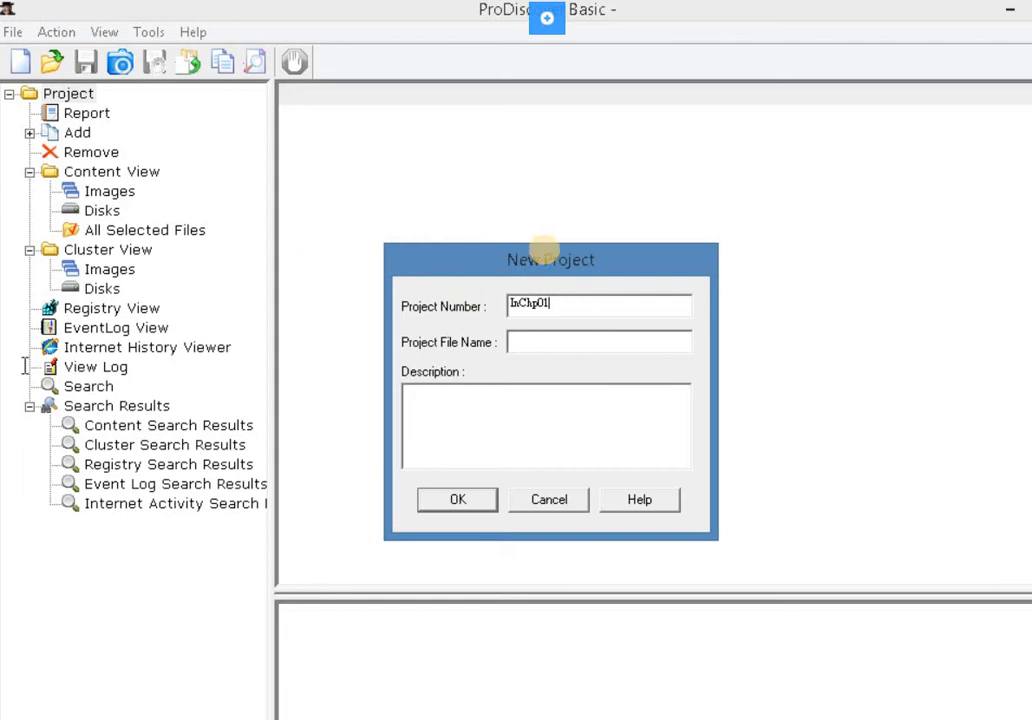
pyautogui.click(548, 339)
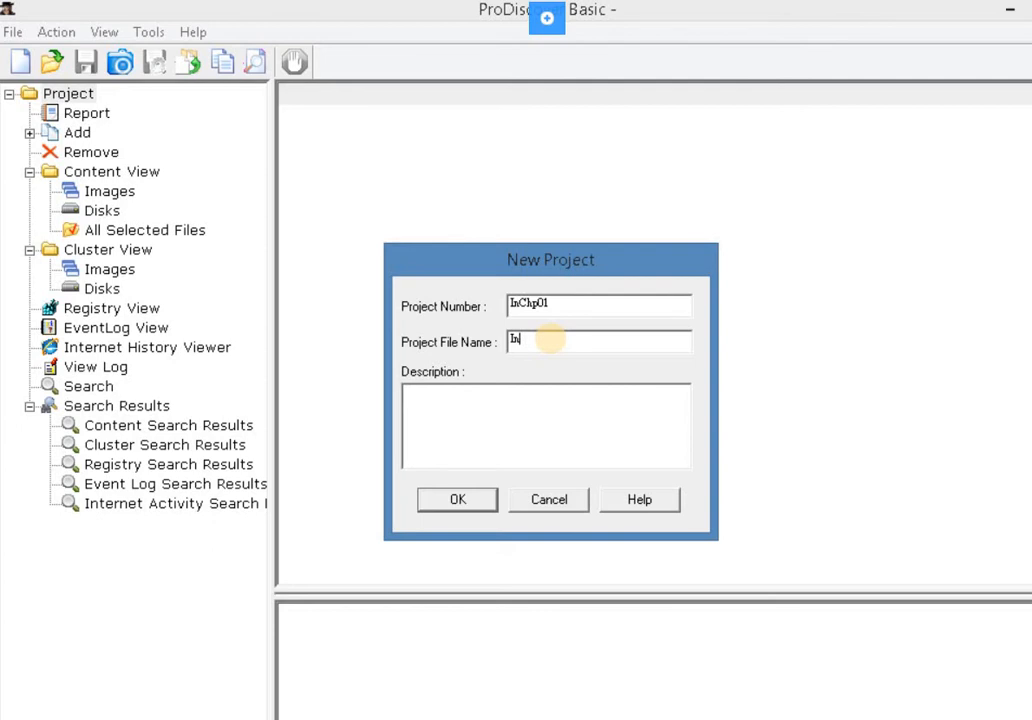
pyautogui.write('01')
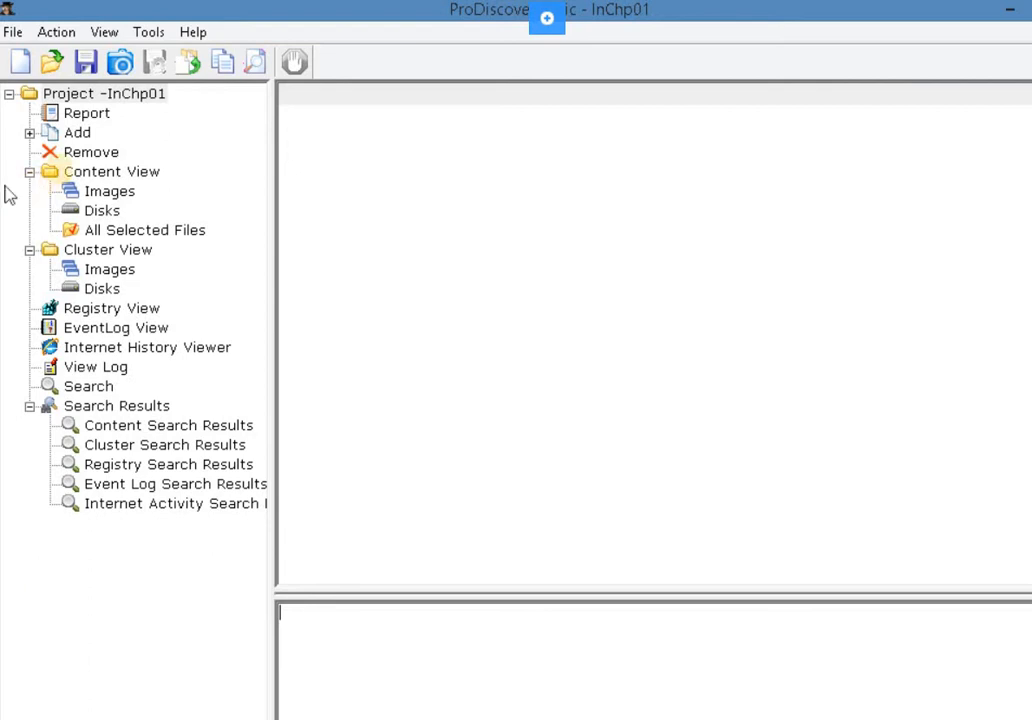
# Add the image file InChp-prac.eve from C:\Work\Data files\Ch01 to the project.
pyautogui.click(36, 137)
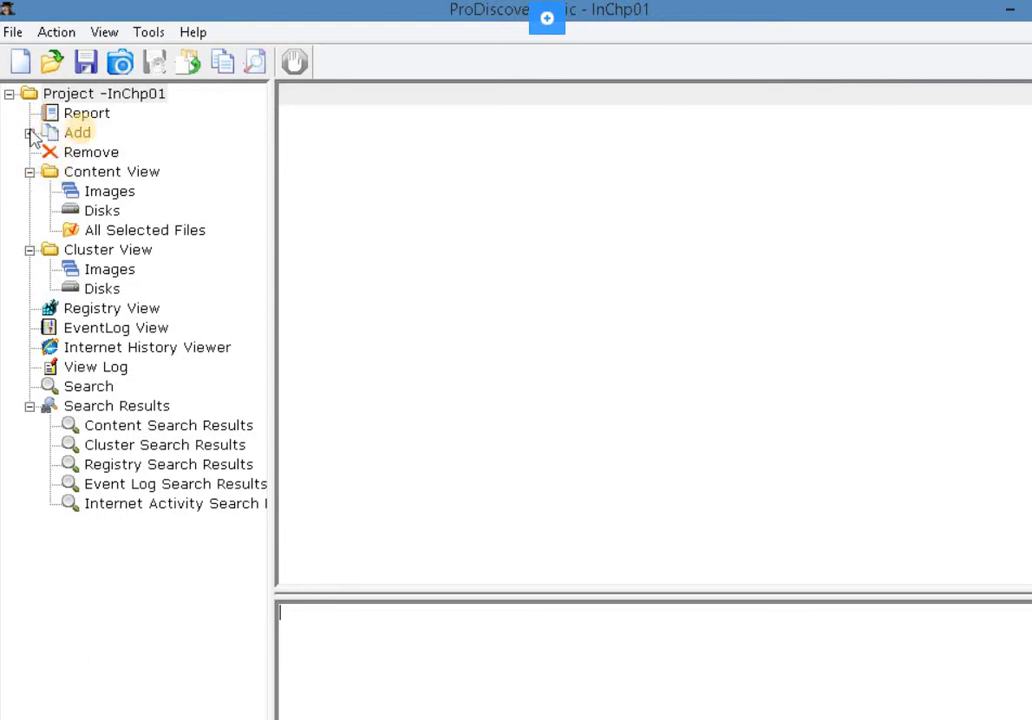
pyautogui.doubleClick(82, 137)
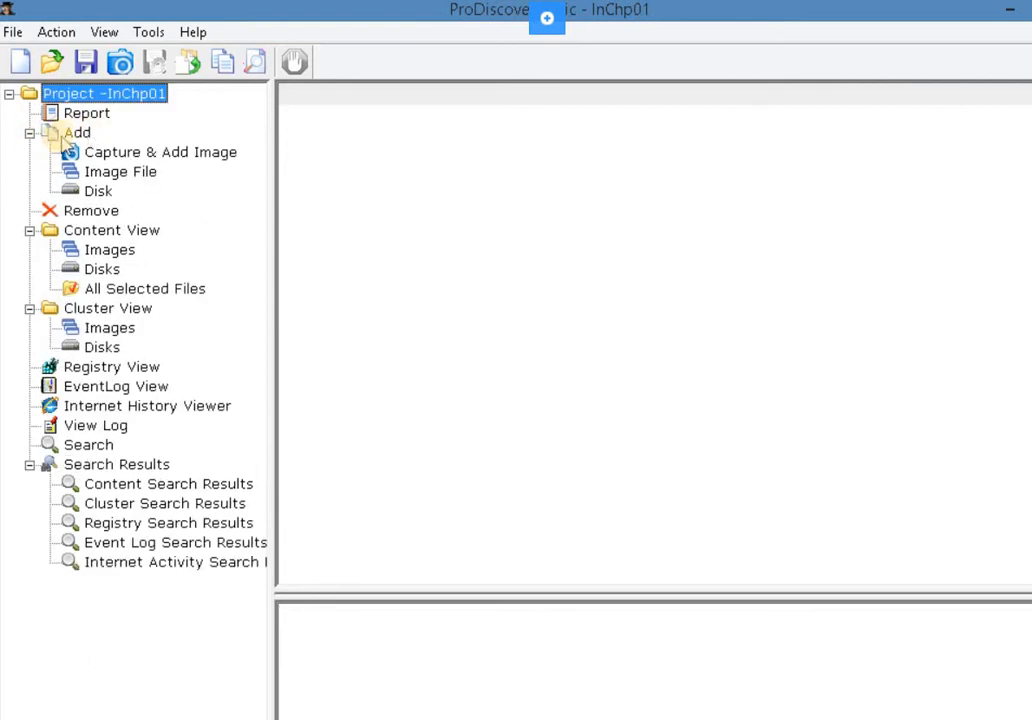
pyautogui.click(112, 172)
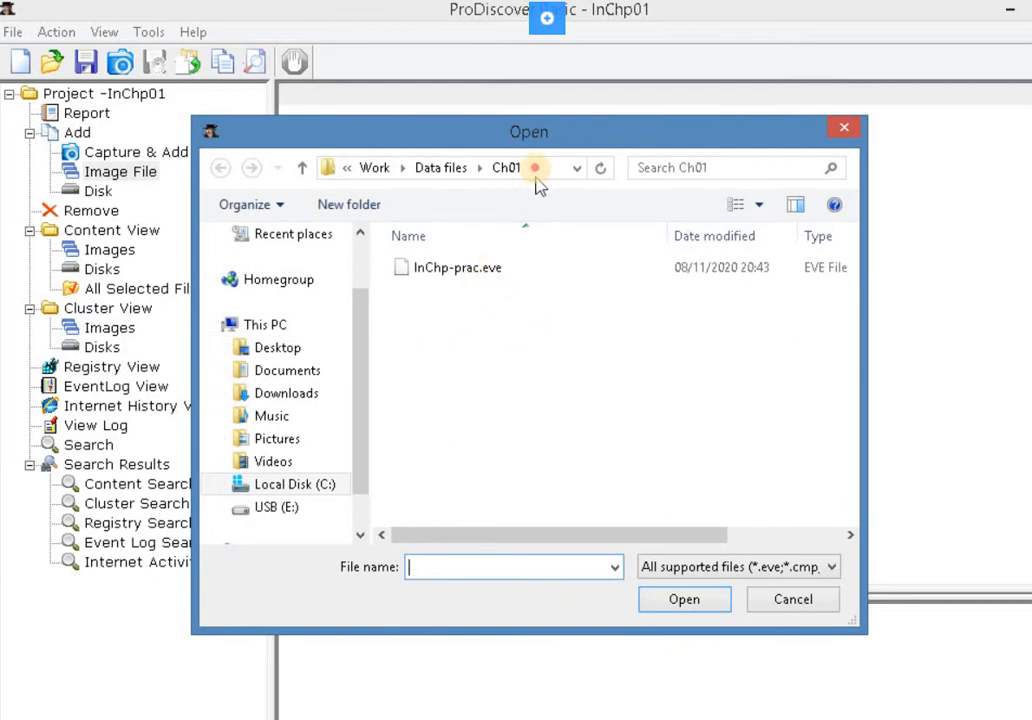
pyautogui.click(452, 178)
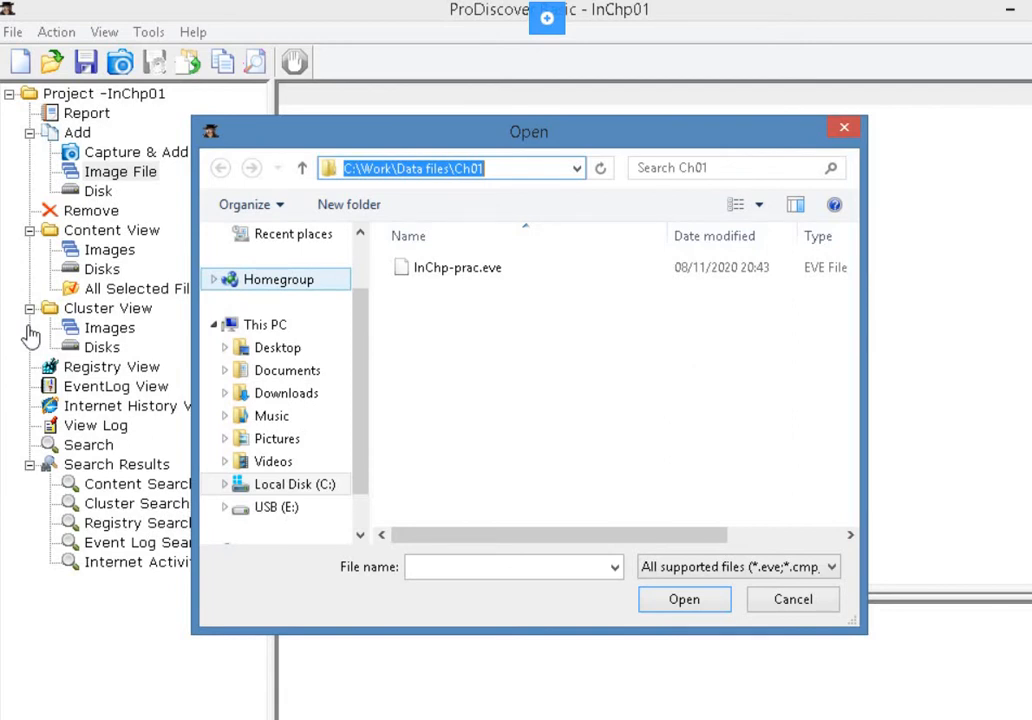
pyautogui.click(430, 267)
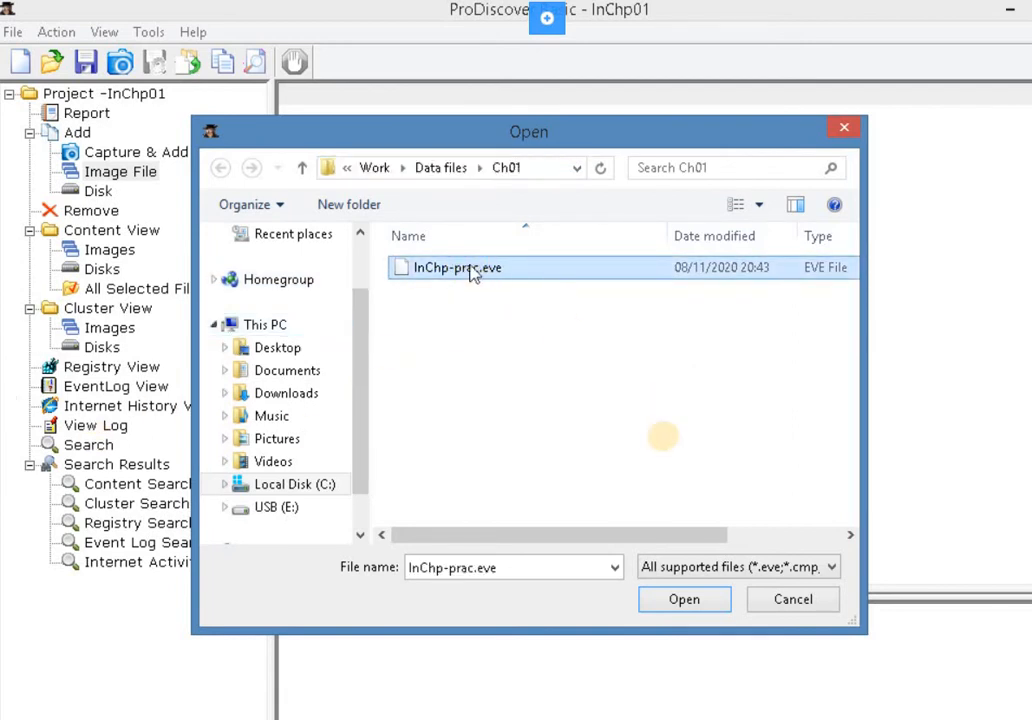
pyautogui.click(690, 605)
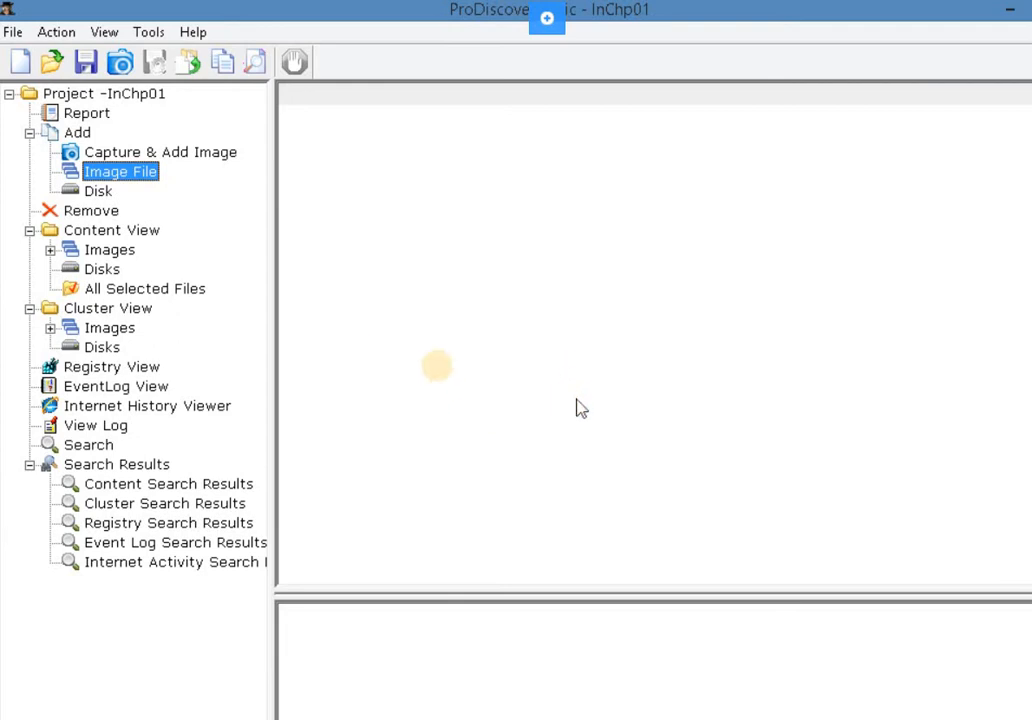
pyautogui.click(582, 408)
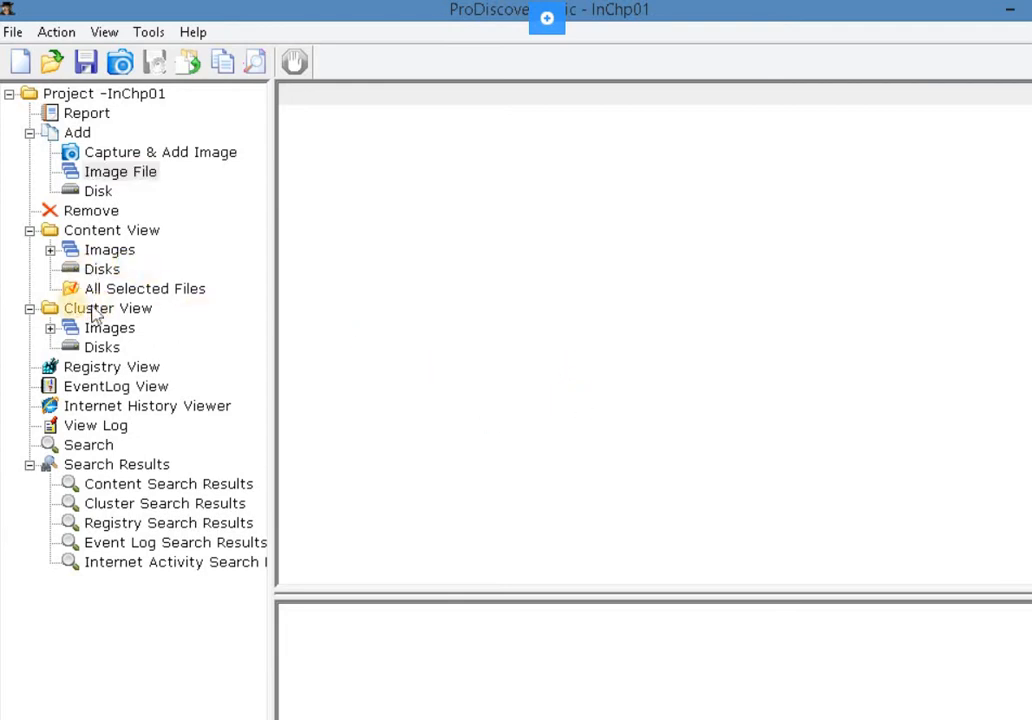
# Expand the added image under Content View and list all of its files, accepting the processing caution.
pyautogui.click(51, 252)
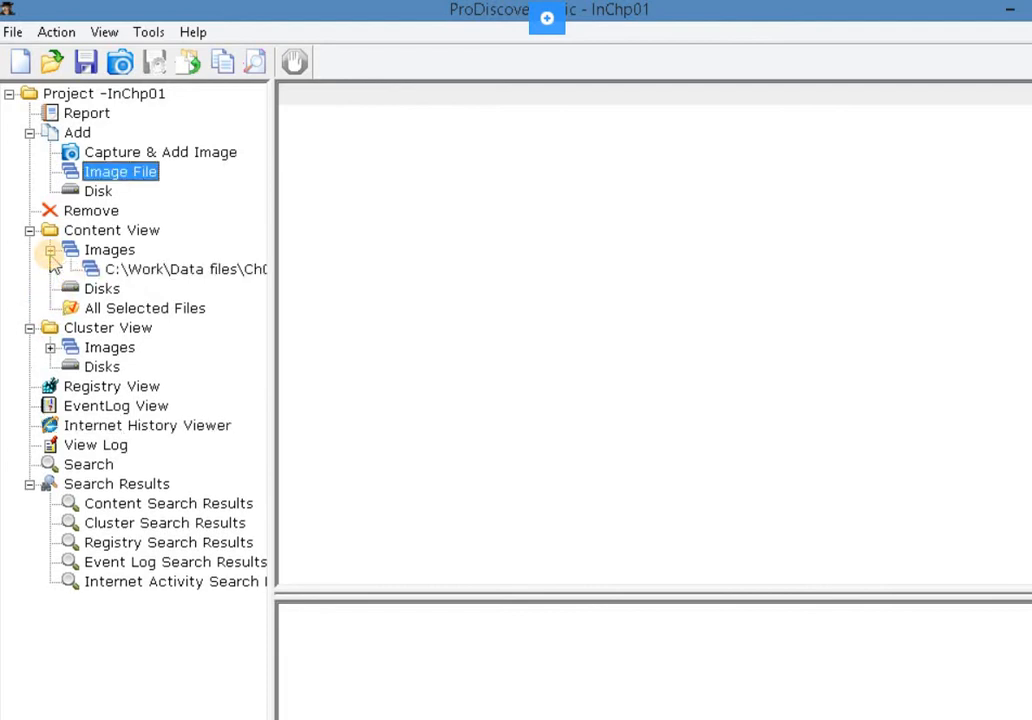
pyautogui.click(124, 254)
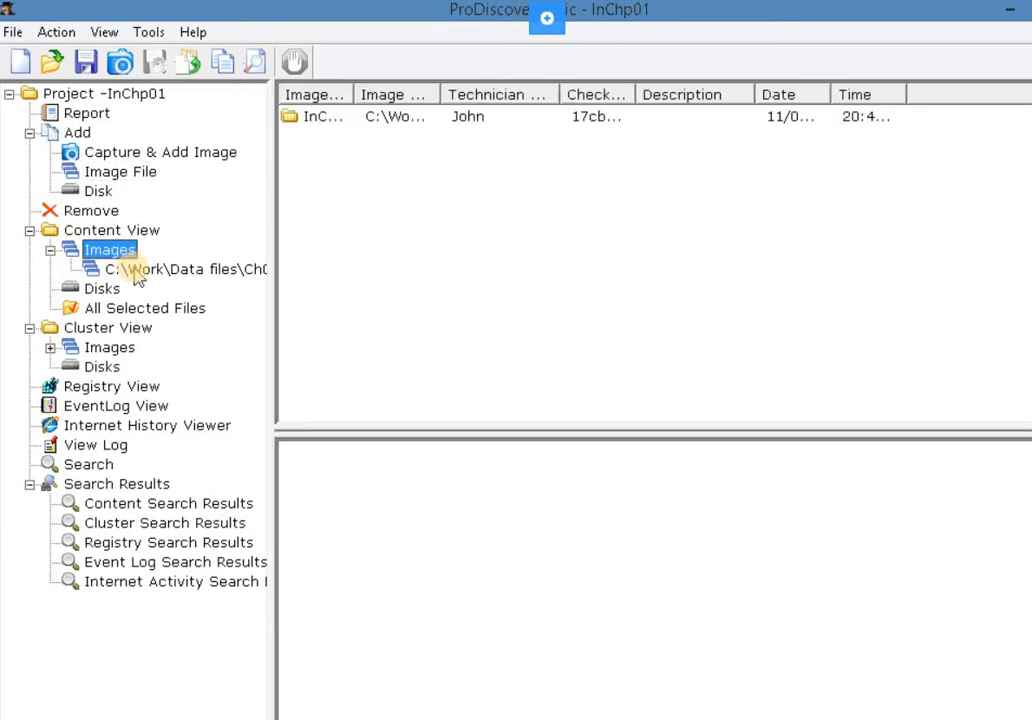
pyautogui.click(135, 270)
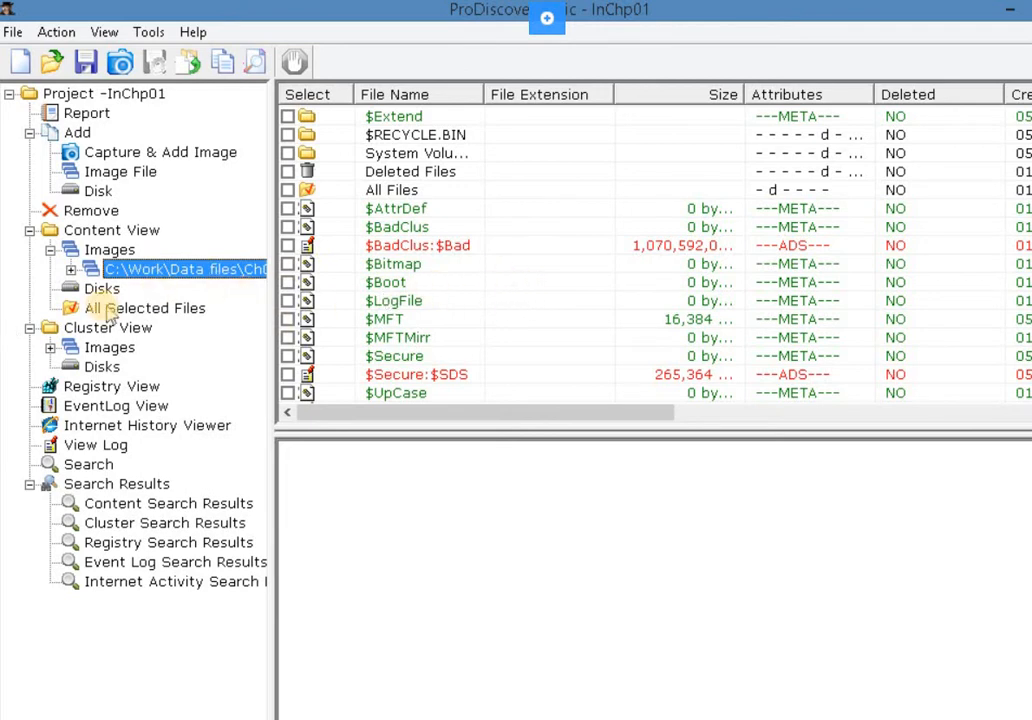
pyautogui.click(72, 270)
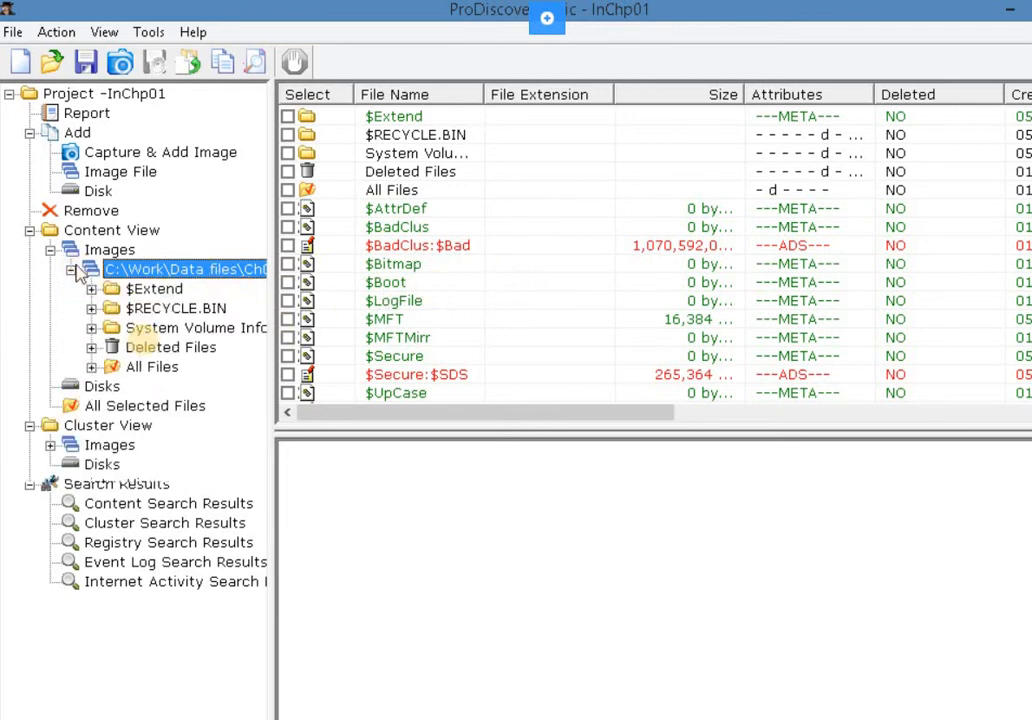
pyautogui.click(158, 367)
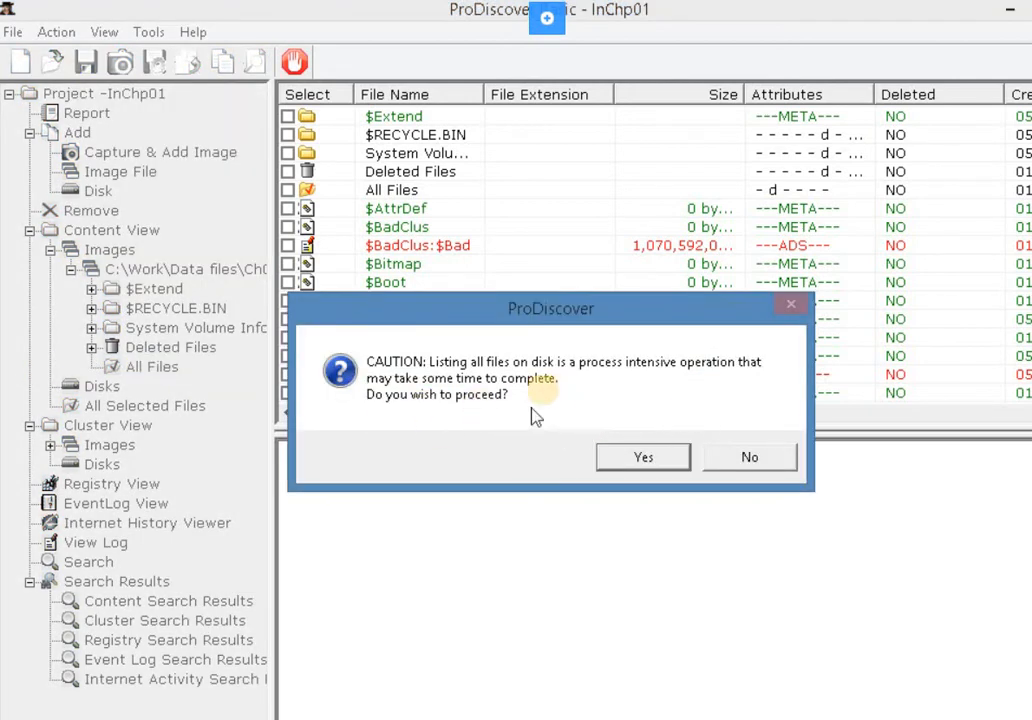
pyautogui.click(643, 458)
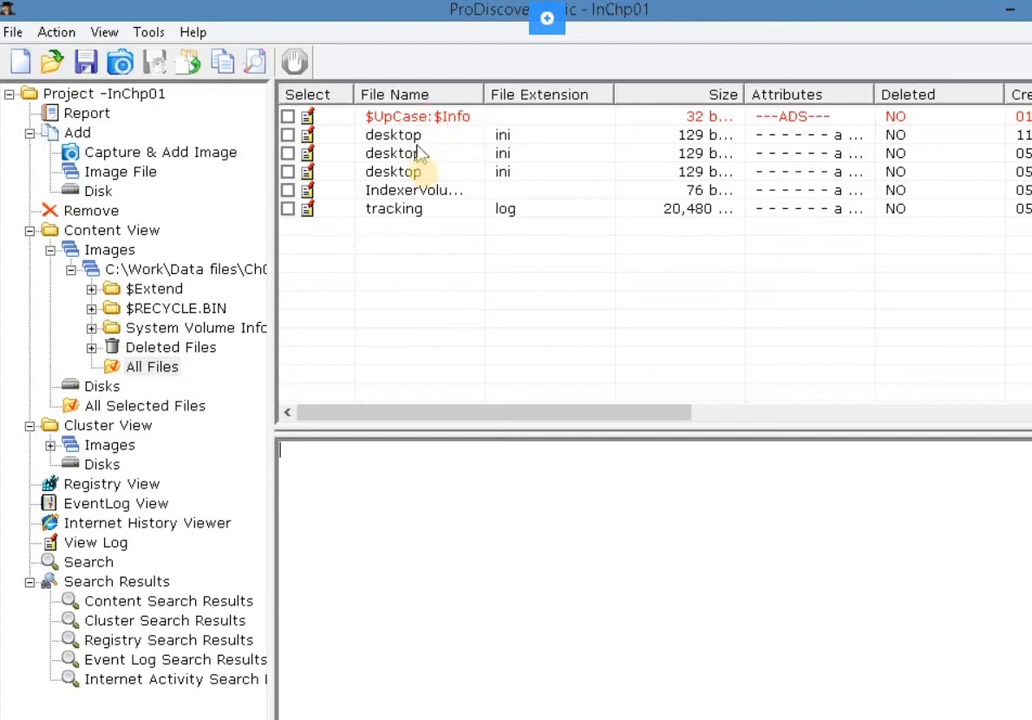
# Display the contents of the tracking log file and highlight the text plabwin810 in it.
pyautogui.click(400, 211)
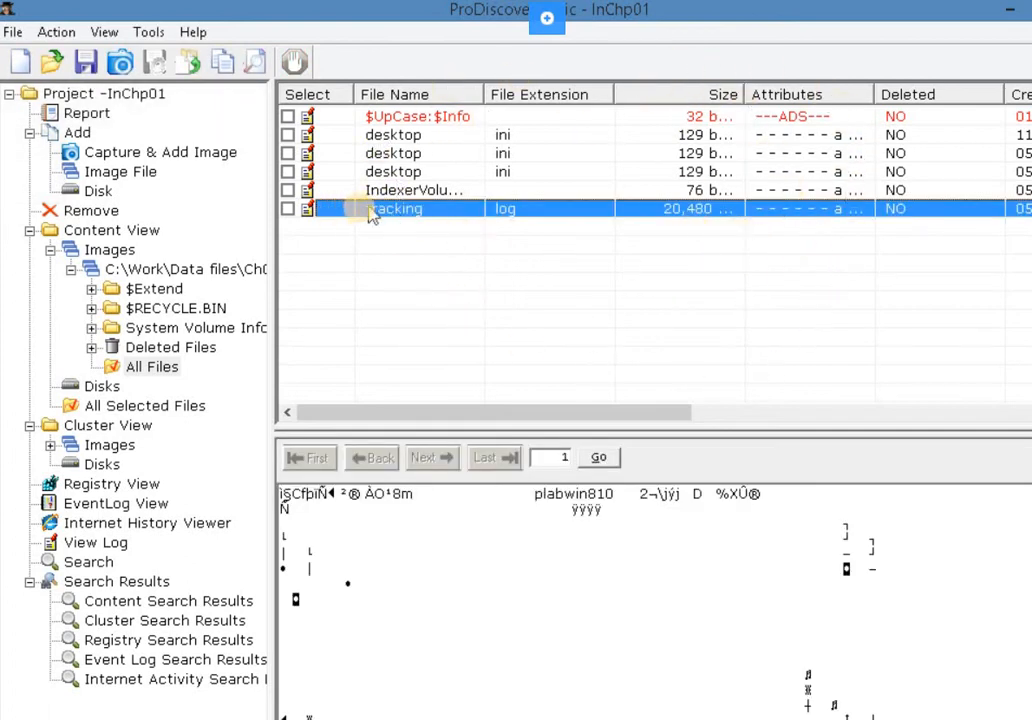
pyautogui.click(416, 221)
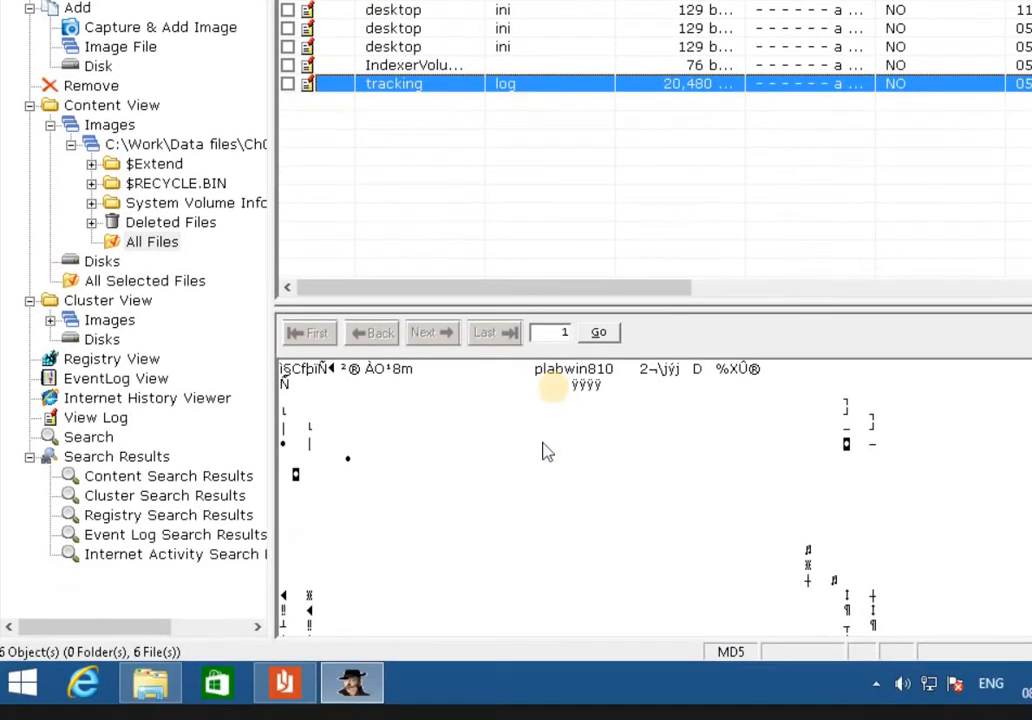
pyautogui.hscroll(2, 564, 542)
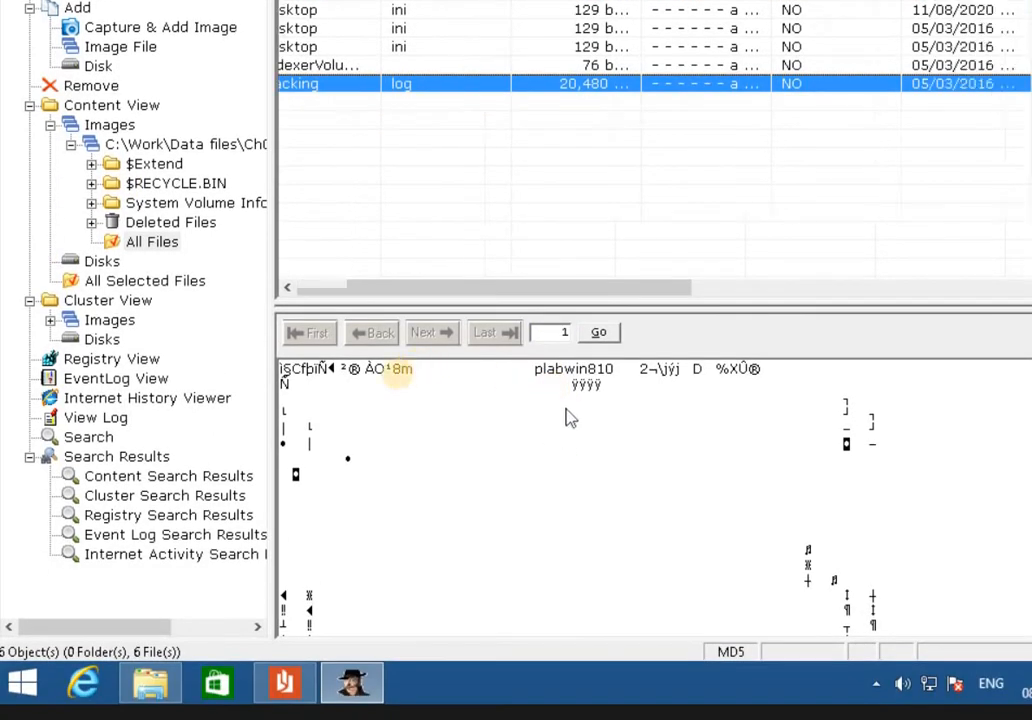
pyautogui.hotkey('shift', 'Right')
pyautogui.hotkey('shift', 'Right')
pyautogui.hotkey('shift', 'Right')
pyautogui.hotkey('shift', 'Right')
pyautogui.hotkey('shift', 'Right')
pyautogui.hotkey('shift', 'Right')
pyautogui.hotkey('shift', 'Right')
pyautogui.hotkey('shift', 'Right')
pyautogui.hotkey('shift', 'Right')
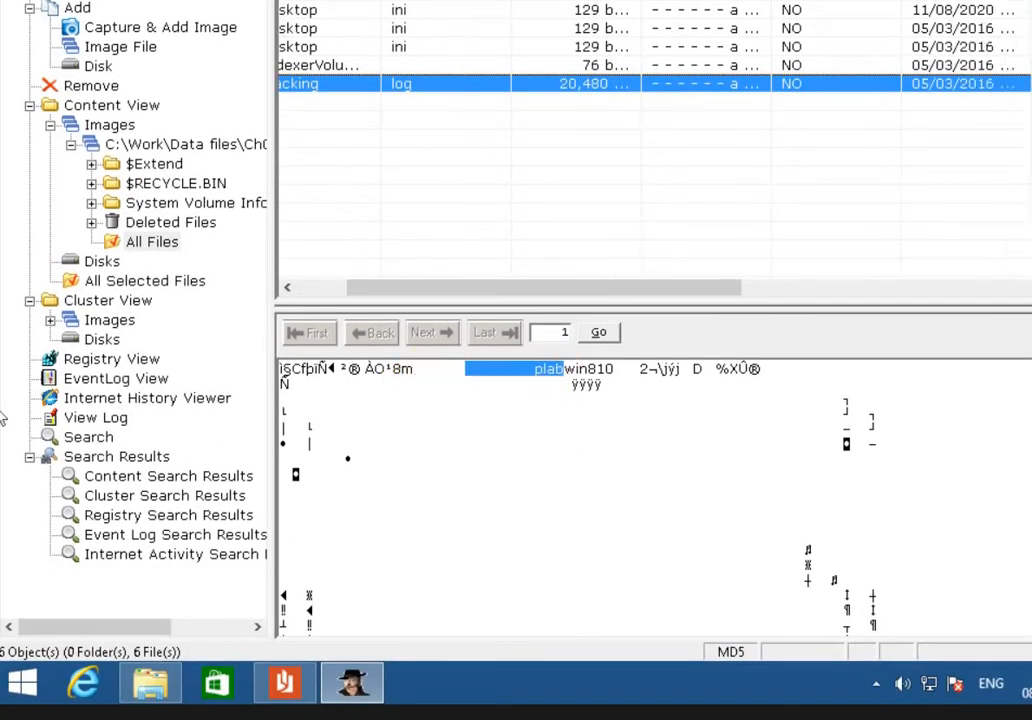
pyautogui.hotkey('shift', 'Right')
pyautogui.hotkey('shift', 'Right')
pyautogui.hotkey('shift', 'Right')
pyautogui.hotkey('shift', 'Right')
pyautogui.click(315, 284)
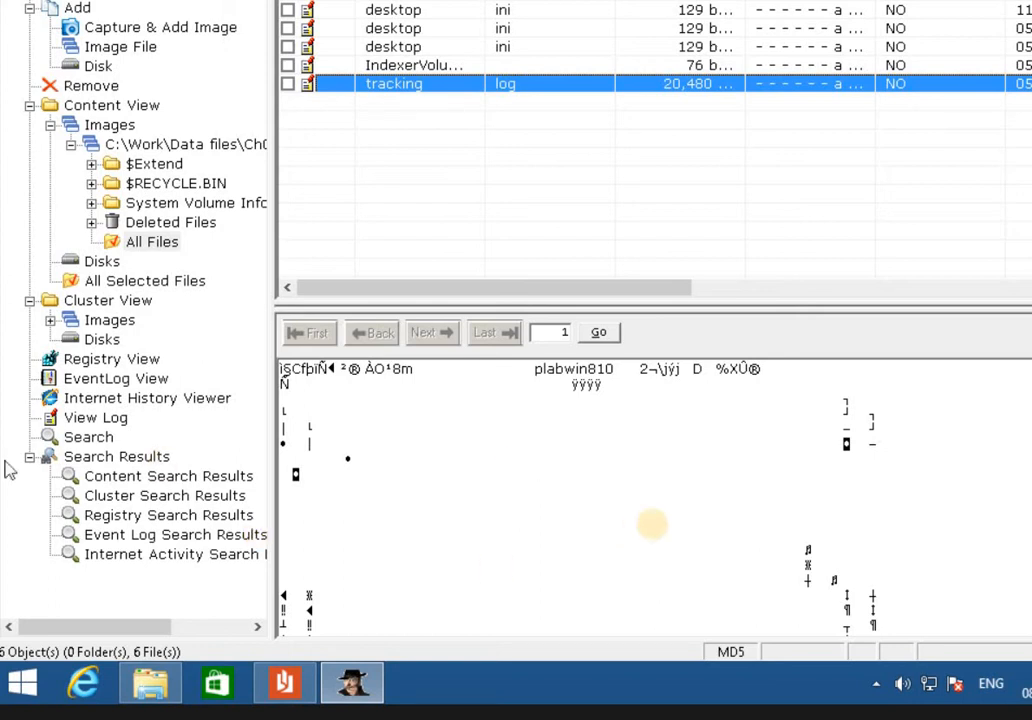
pyautogui.moveTo(566, 370); pyautogui.dragTo(612, 372)
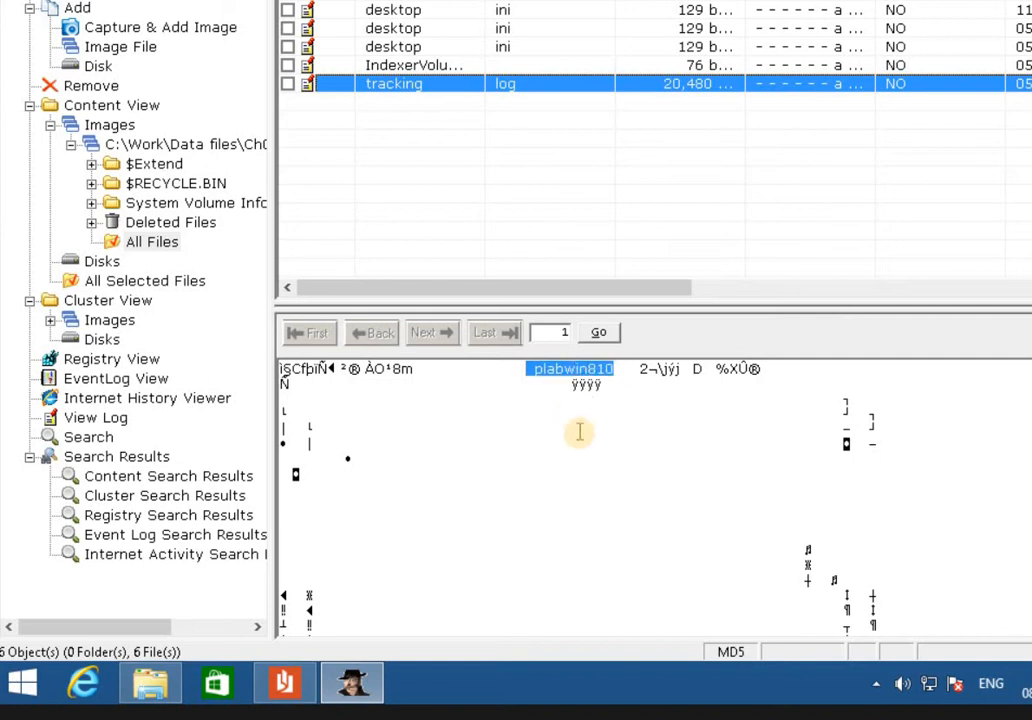
# Read through the remaining contents of the tracking log file.
pyautogui.scroll(-10, 582, 433)
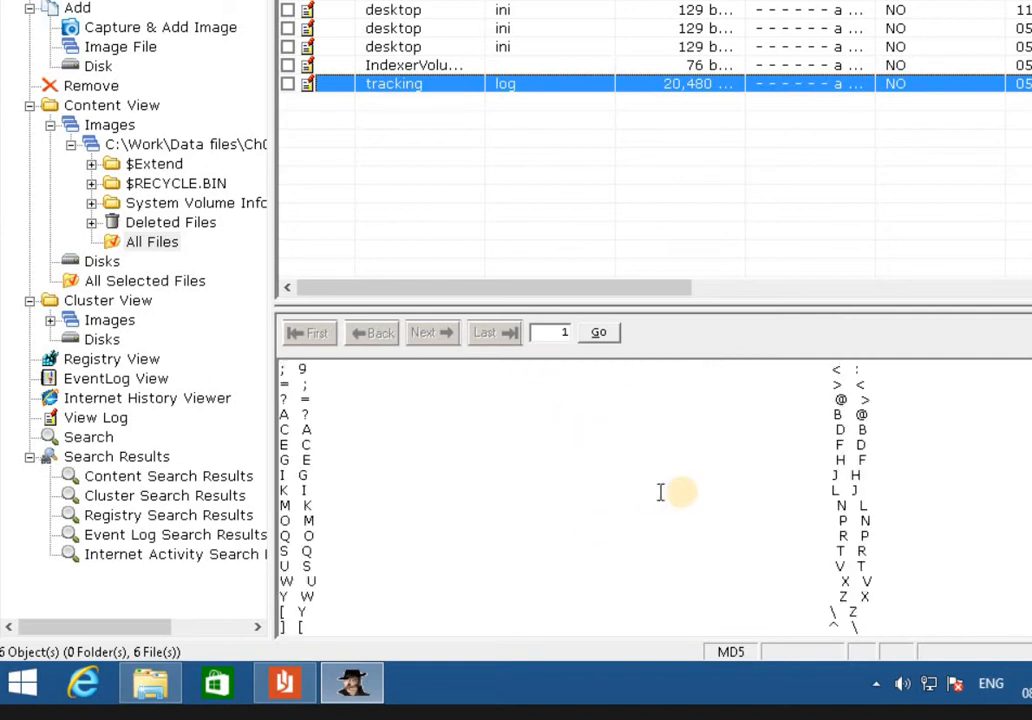
pyautogui.scroll(-5, 670, 491)
pyautogui.scroll(-3, 684, 491)
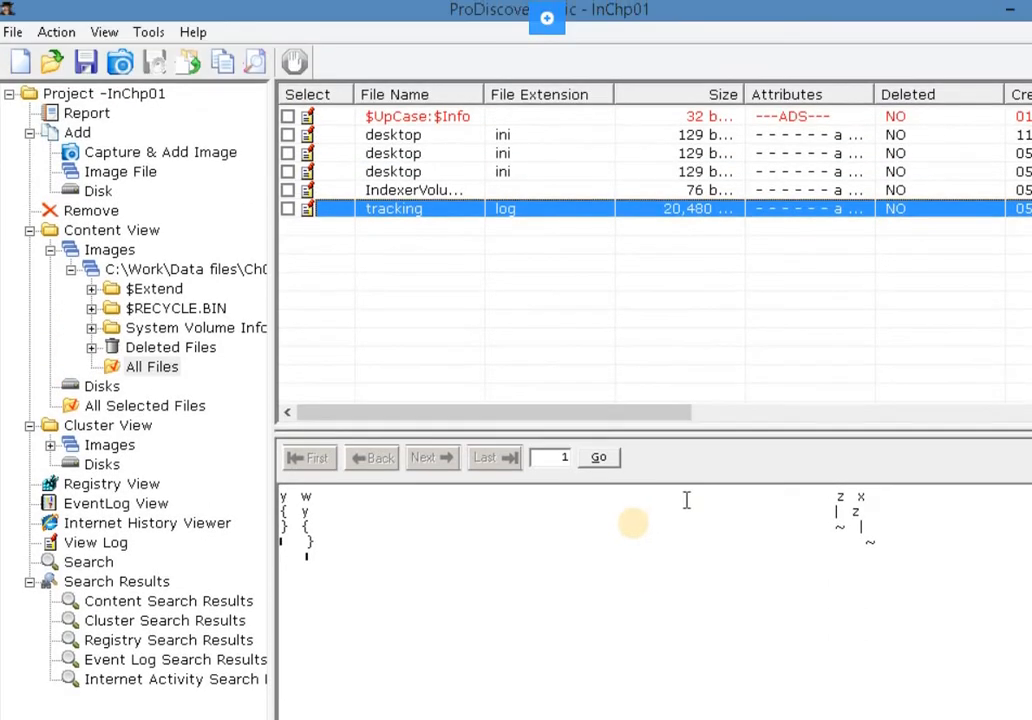
pyautogui.scroll(15, 636, 400)
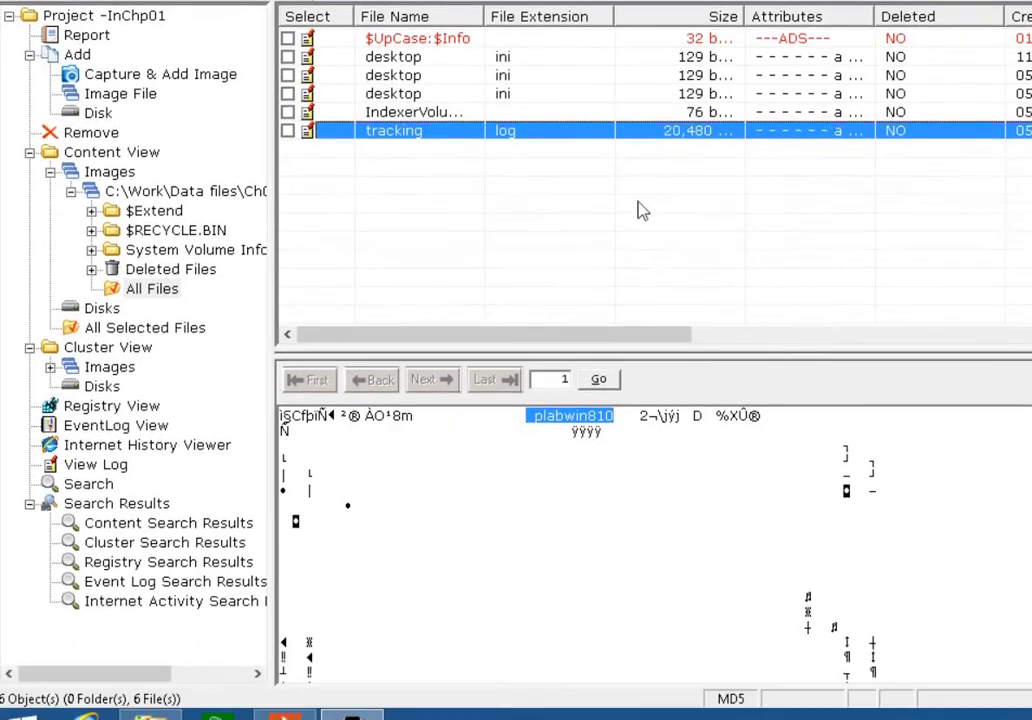
pyautogui.scroll(-6, 9, 513)
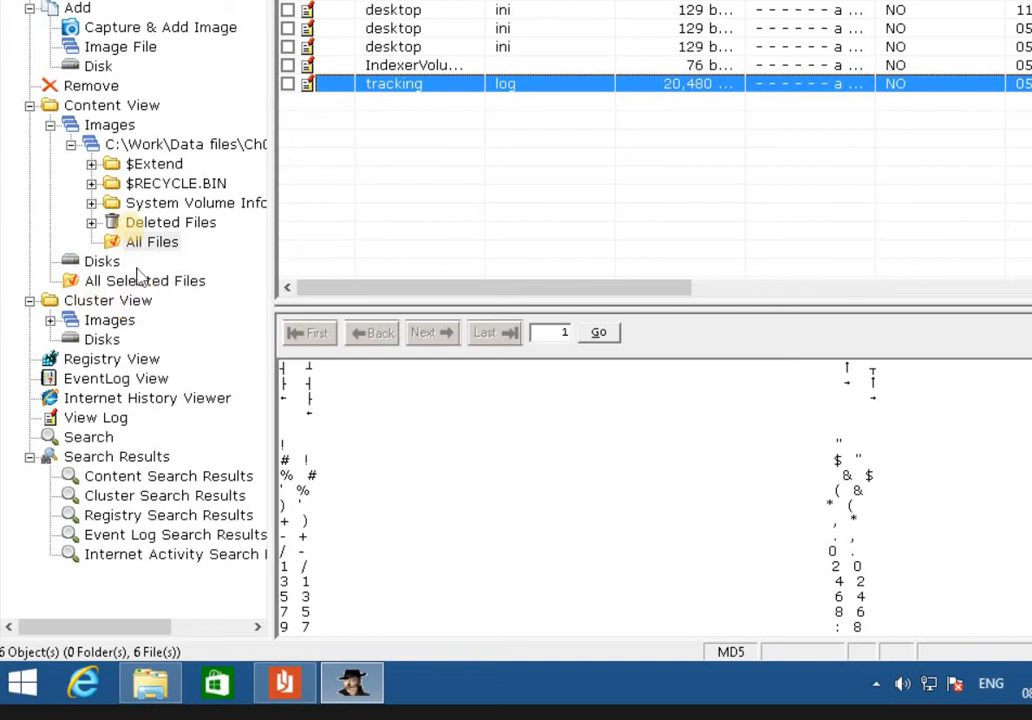
# Run a content search of InChp-prac.eve for the ASCII pattern plabwin810, with all matches selected.
pyautogui.click(88, 438)
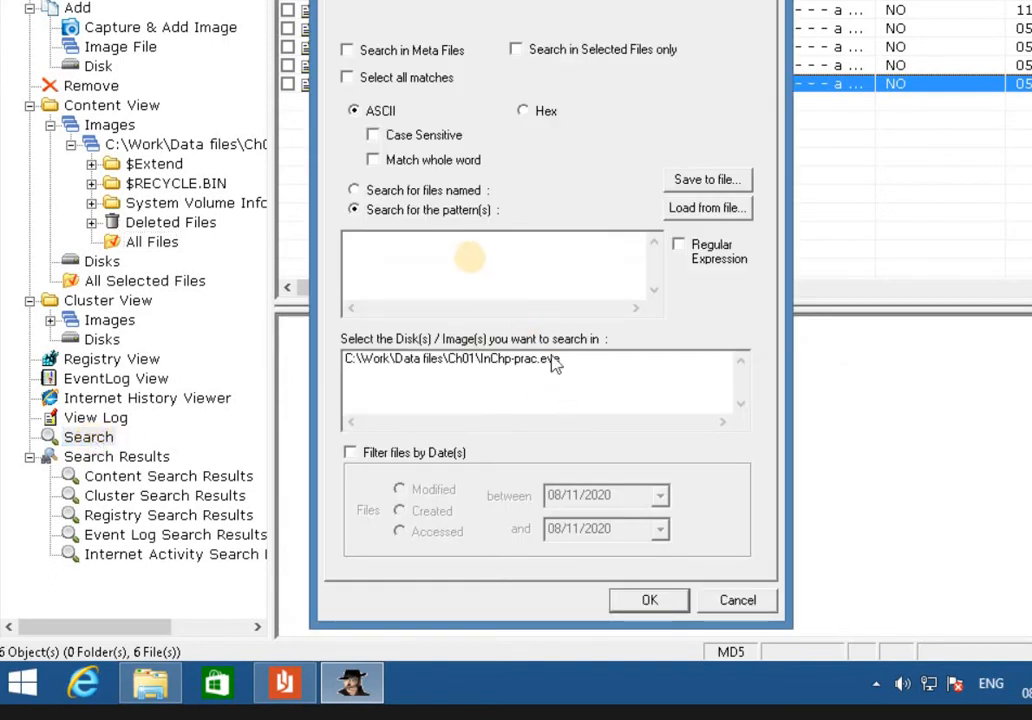
pyautogui.click(398, 80)
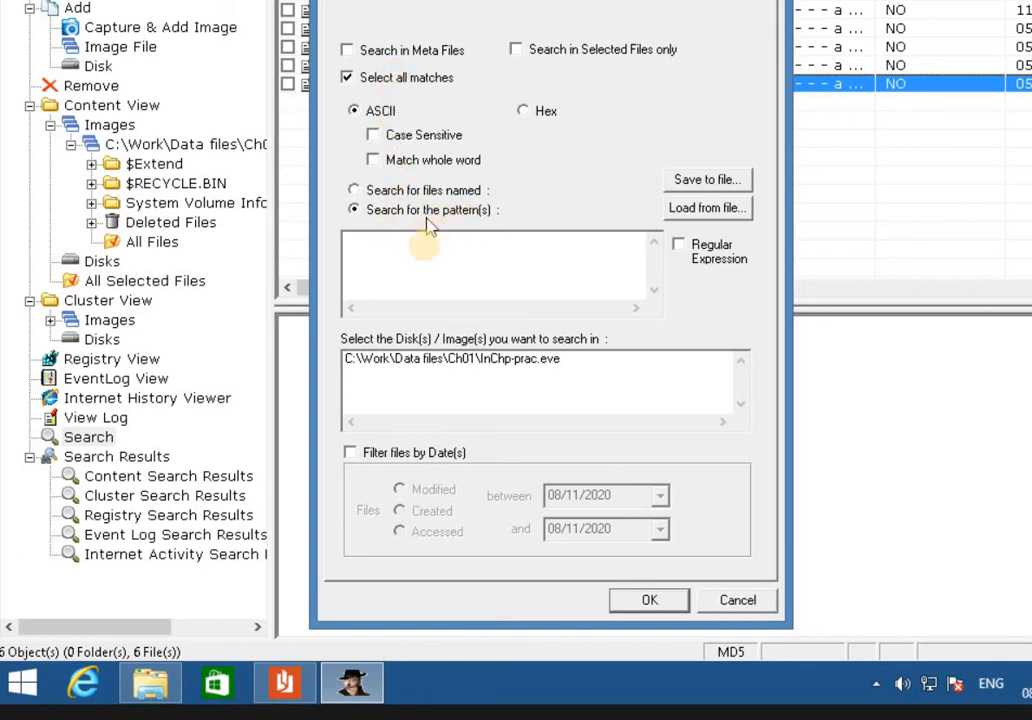
pyautogui.click(422, 253)
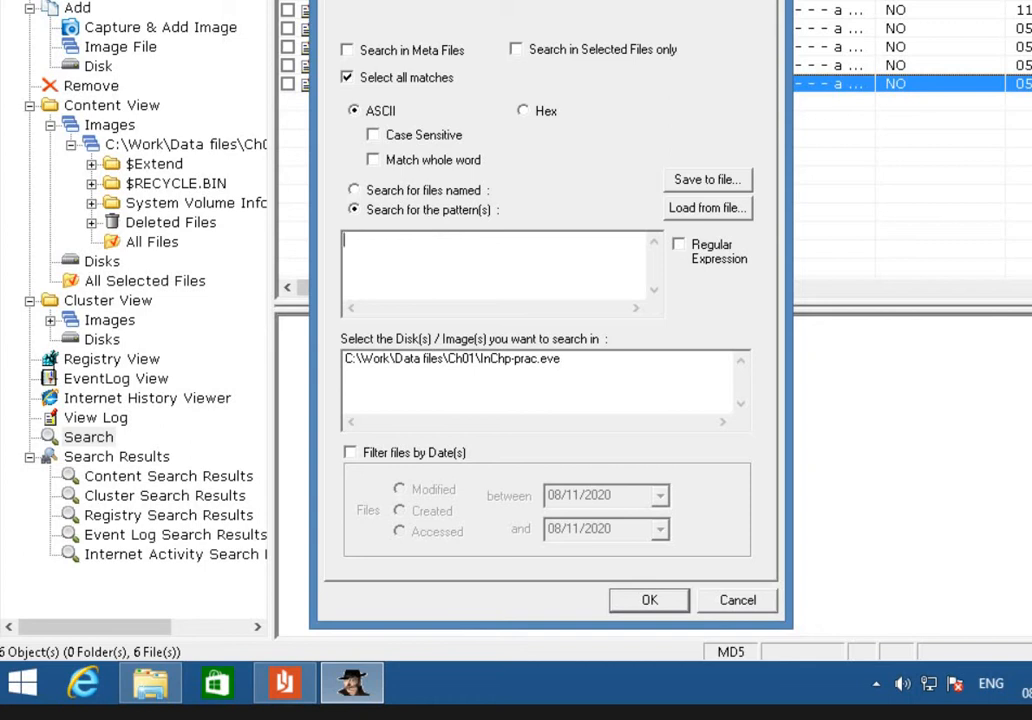
pyautogui.click(423, 250)
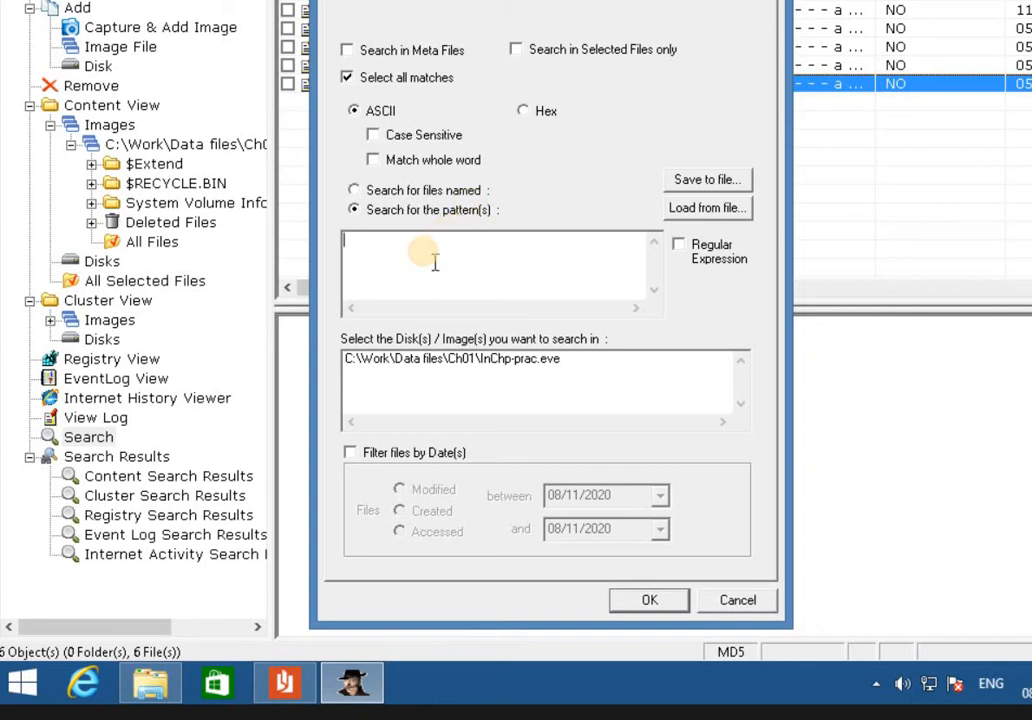
pyautogui.write('plabwin810')
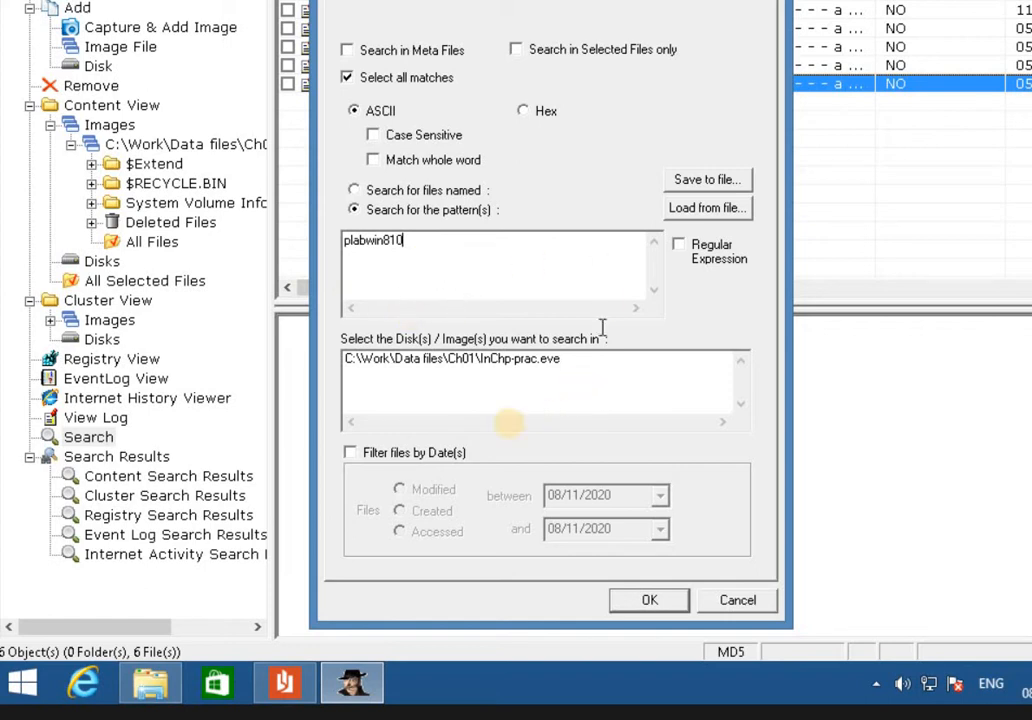
pyautogui.click(443, 368)
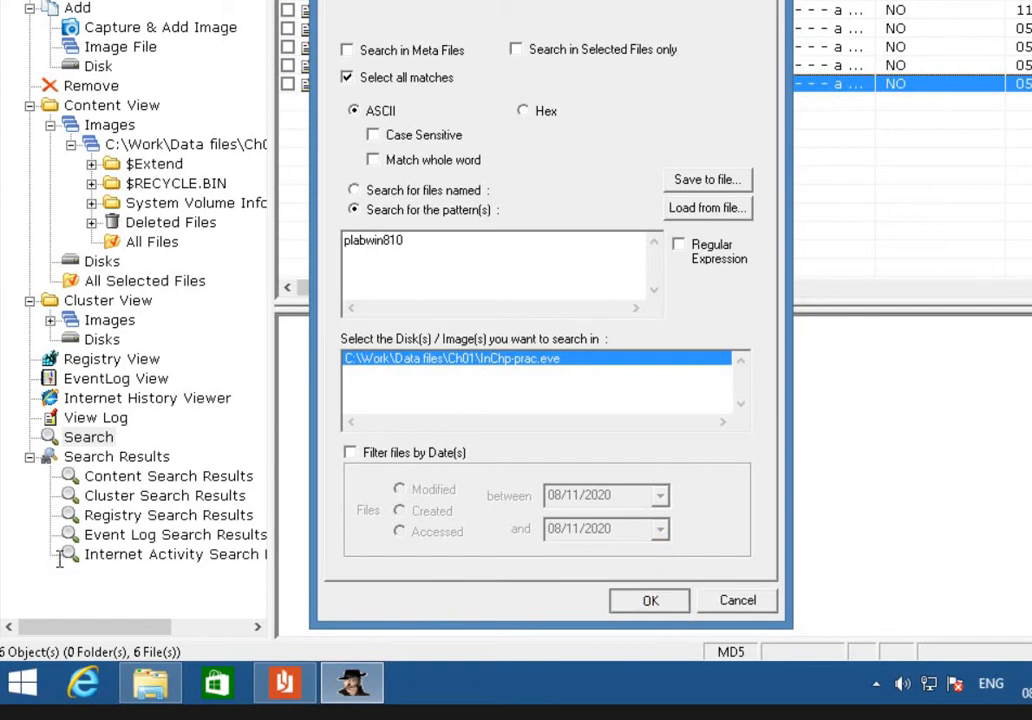
pyautogui.press('Return')
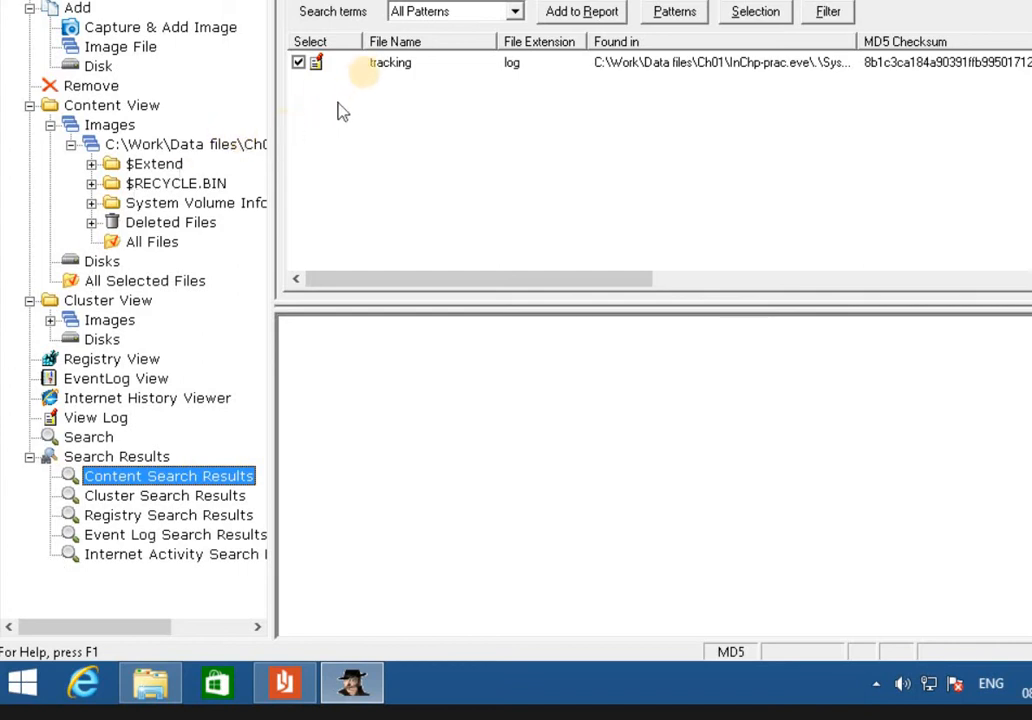
# Display the plabwin810 match in the tracking log file found by the content search.
pyautogui.click(396, 64)
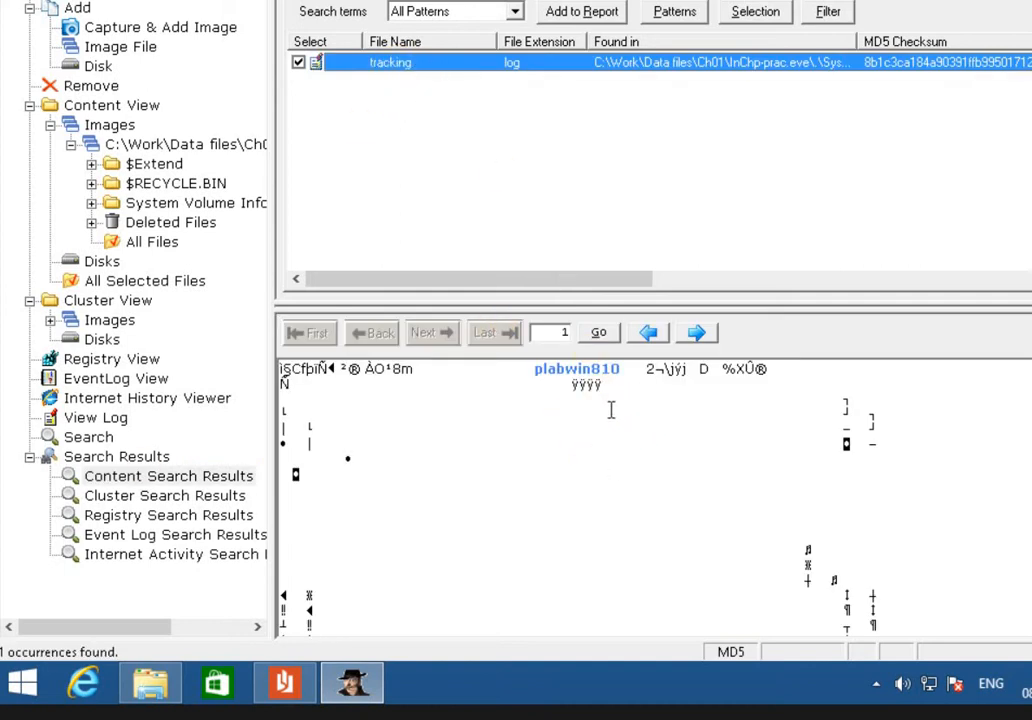
pyautogui.click(78, 440)
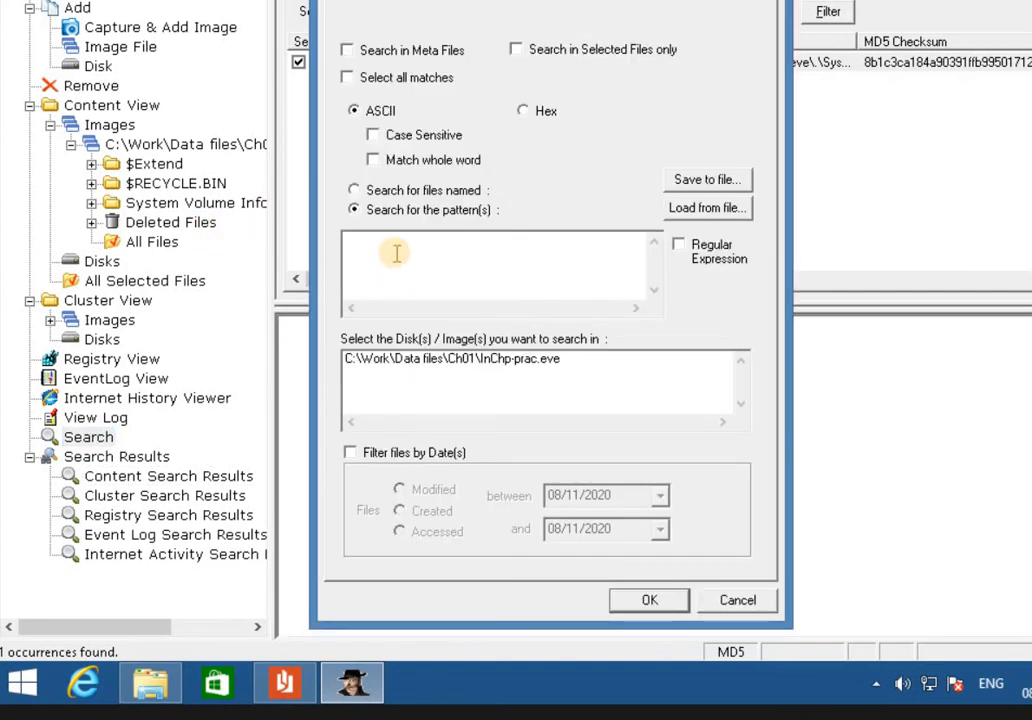
pyautogui.click(398, 243)
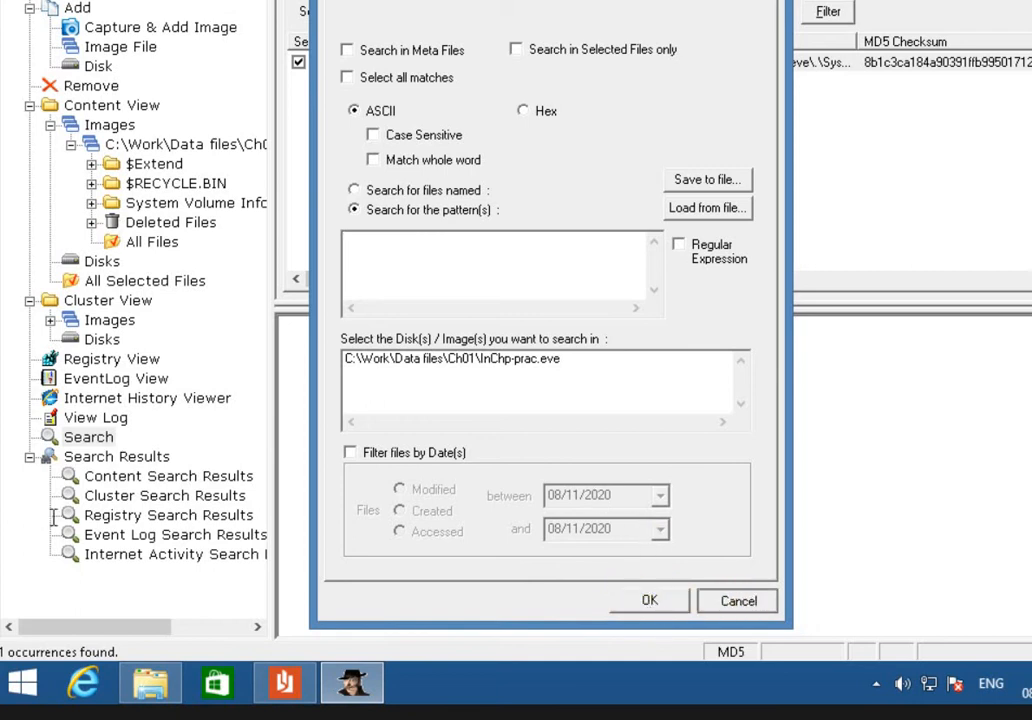
pyautogui.press('Escape')
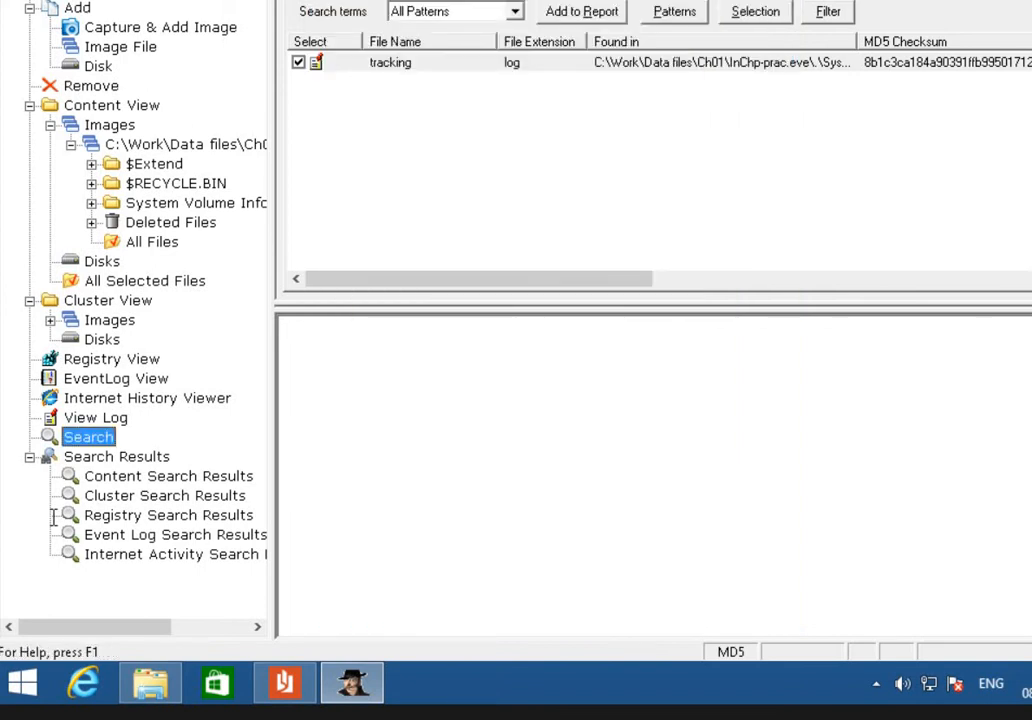
# Open the tracking log entry from the content search results.
pyautogui.doubleClick(415, 69)
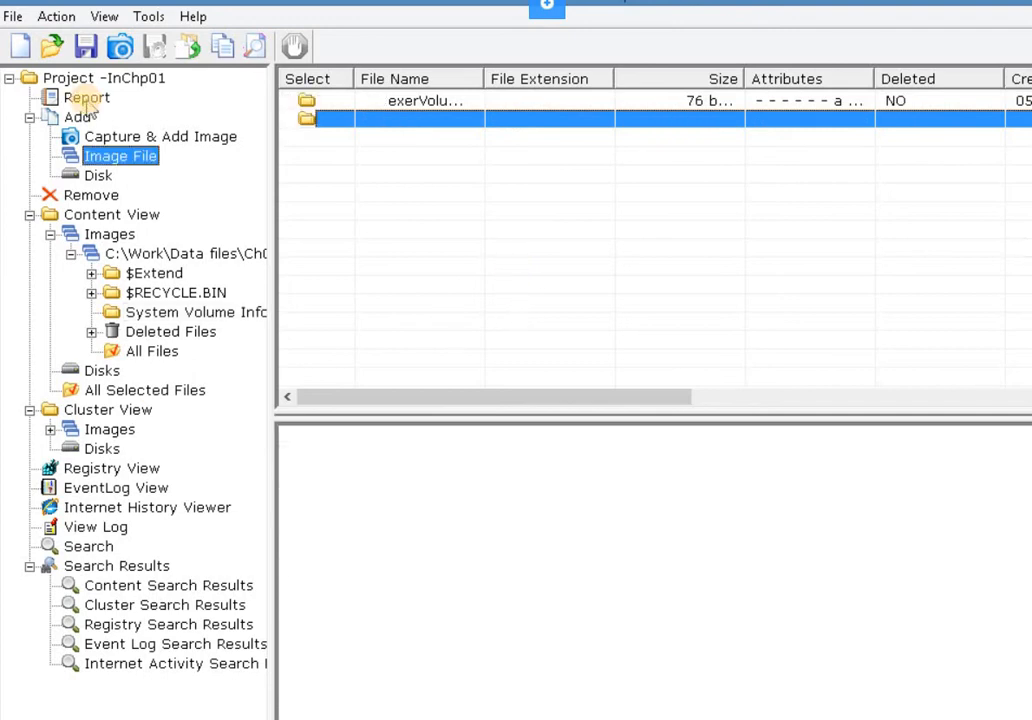
# Print the InChp01 evidence report with Microsoft XPS Document Writer, saving the OpenXPS output as Ch01-Report in the Ch01 folder.
pyautogui.click(86, 98)
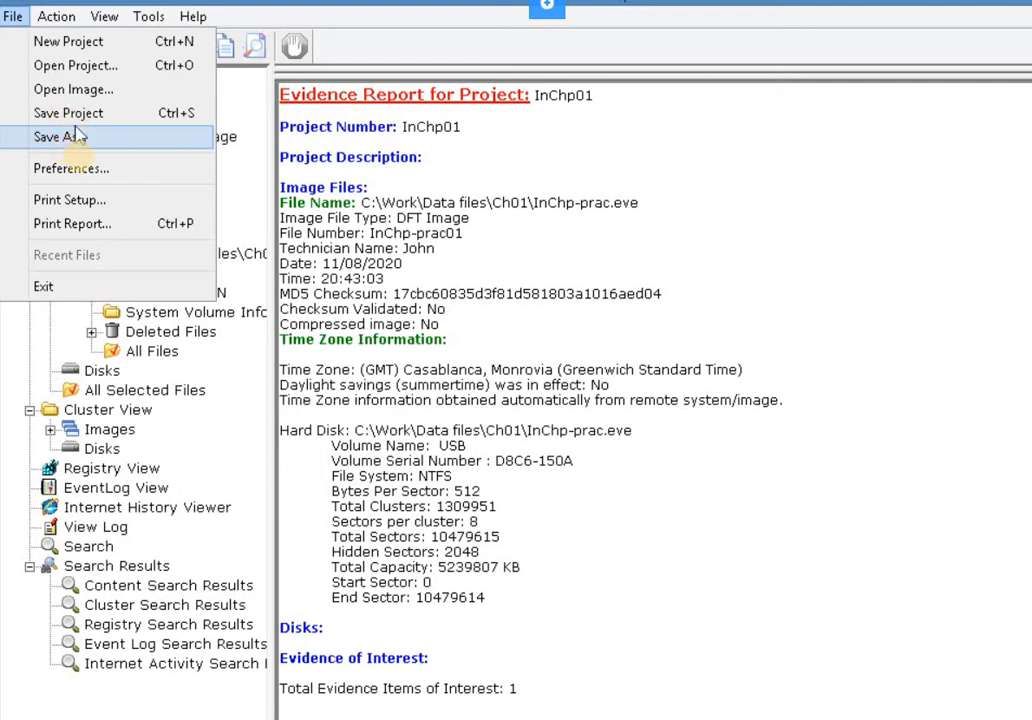
pyautogui.click(76, 226)
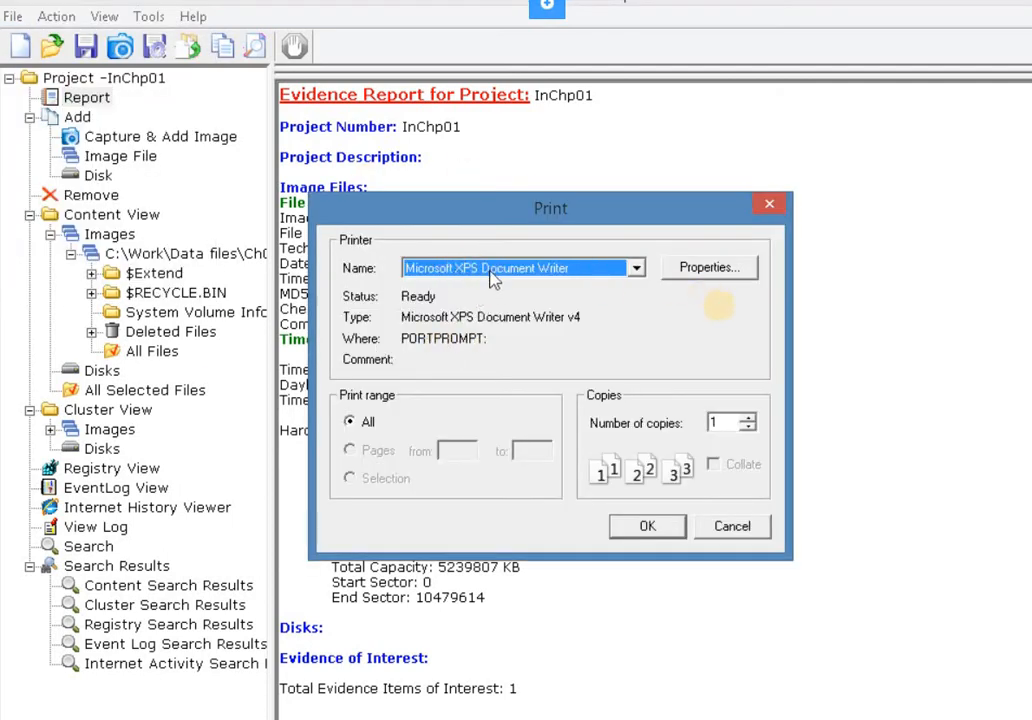
pyautogui.click(652, 530)
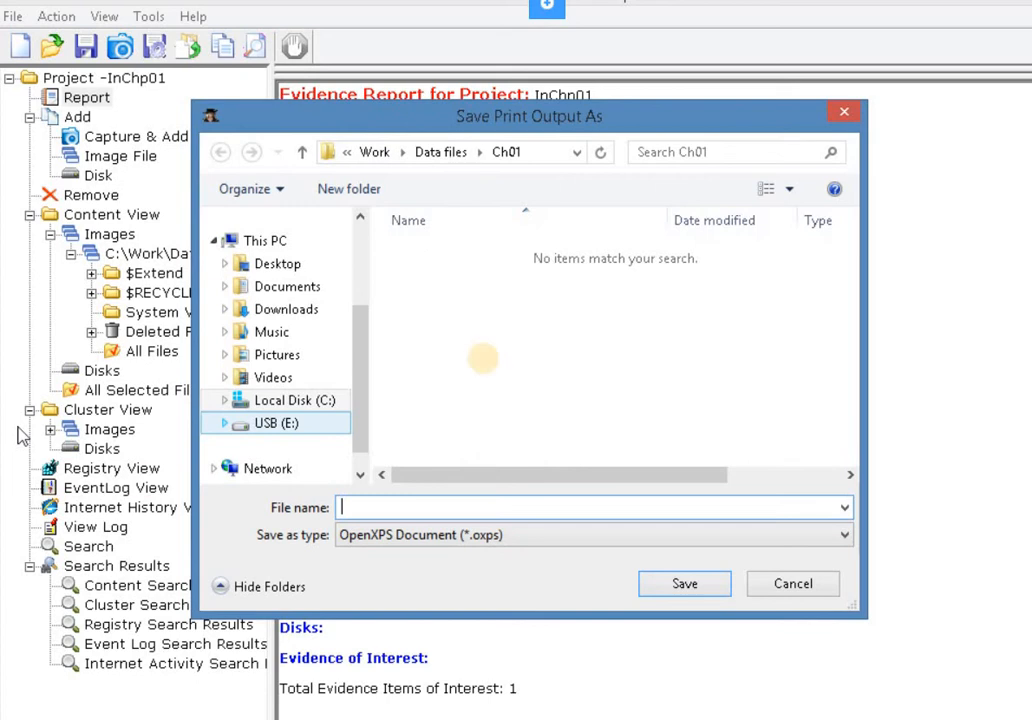
pyautogui.click(497, 512)
pyautogui.write('C')
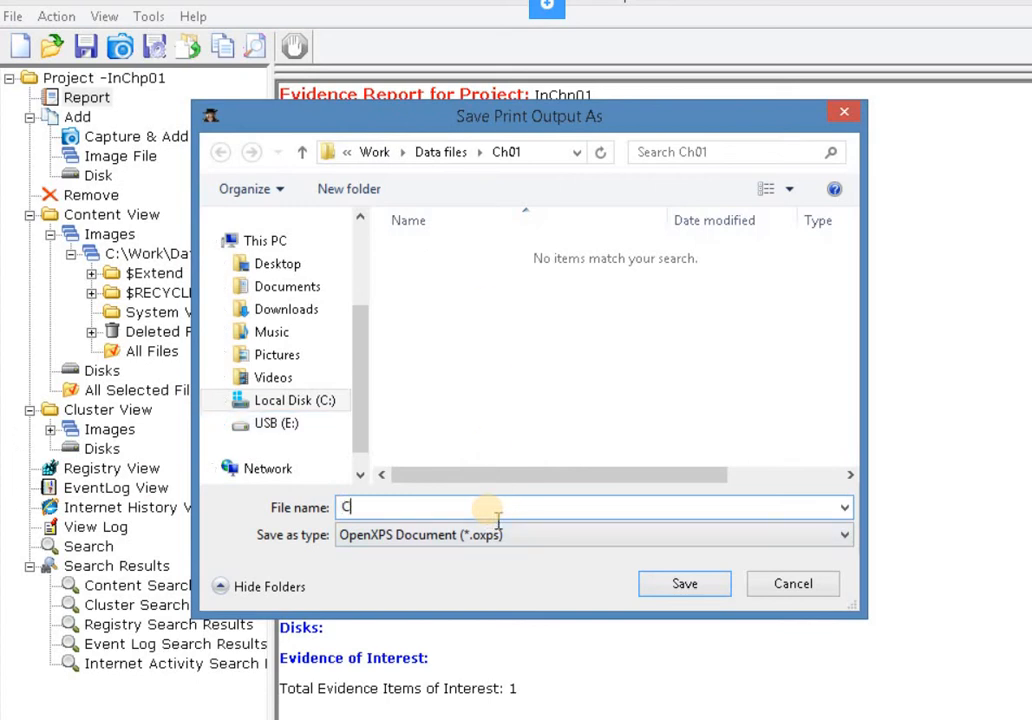
pyautogui.write('h01-Report')
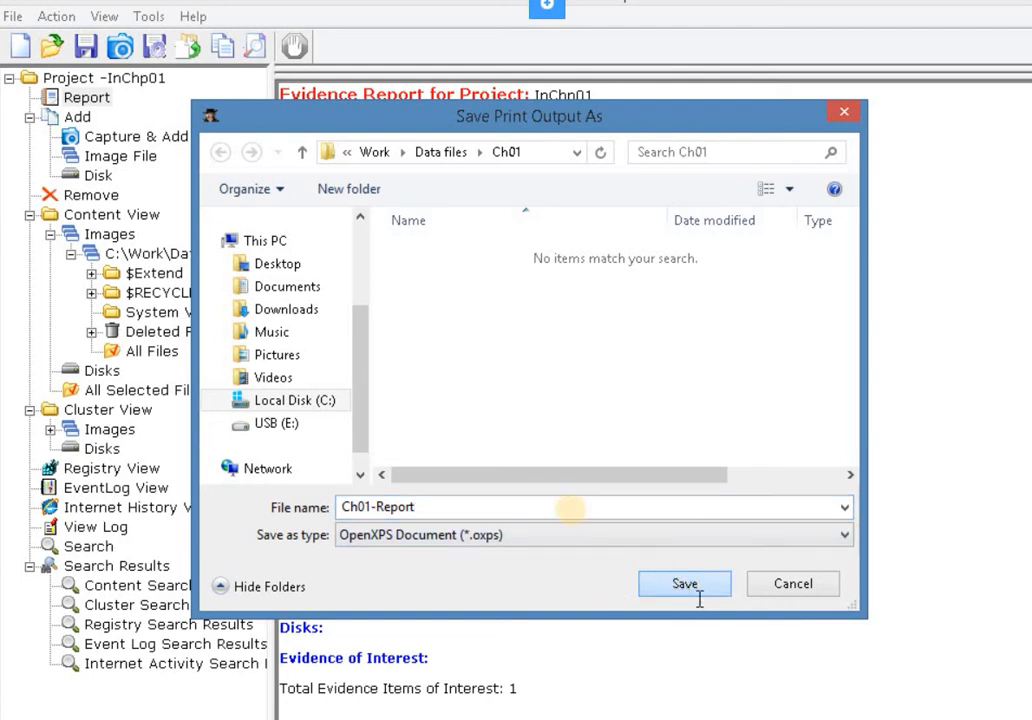
pyautogui.press('Return')
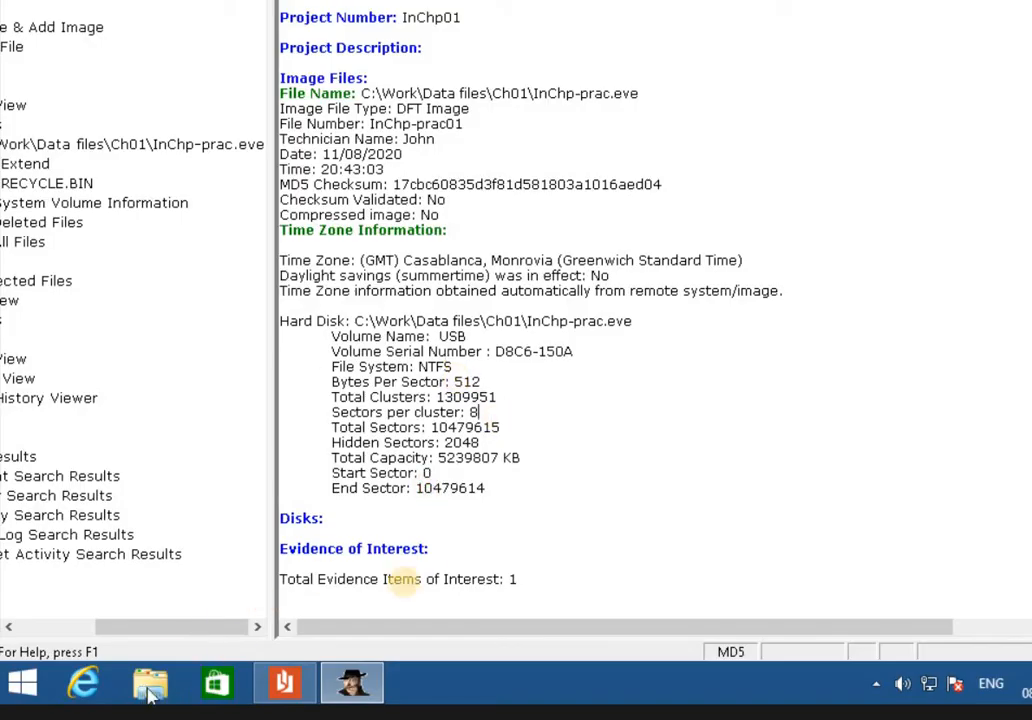
pyautogui.click(521, 417)
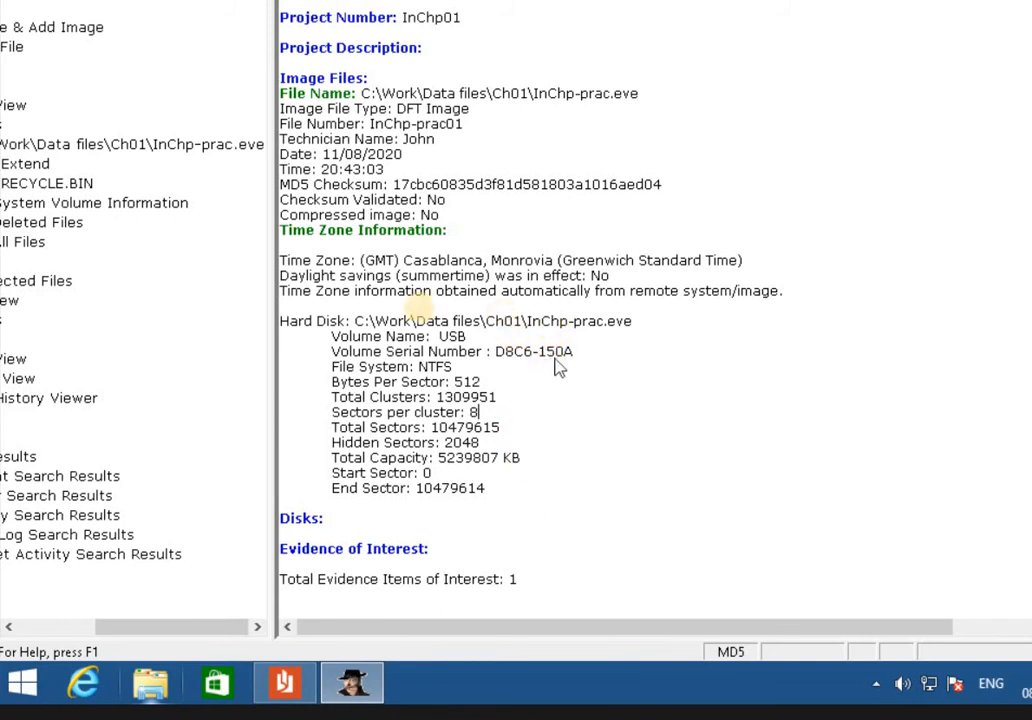
# Switch to File Explorer and browse to C:\Work\Data files\Ch01.
pyautogui.press('super+e')
pyautogui.click(699, 343)
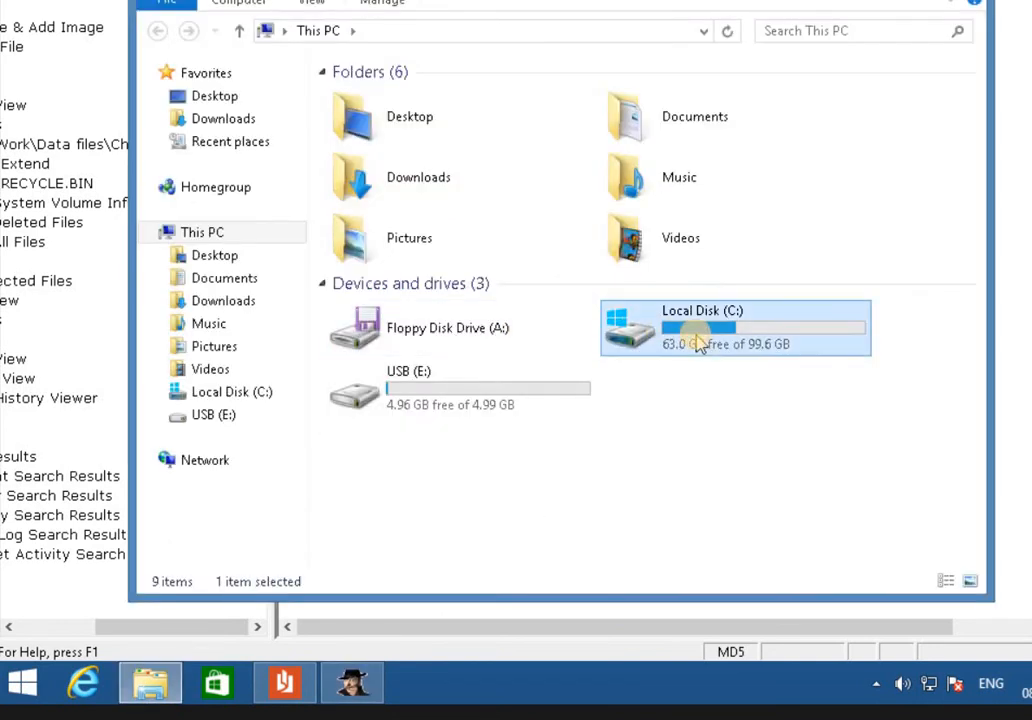
pyautogui.doubleClick(699, 343)
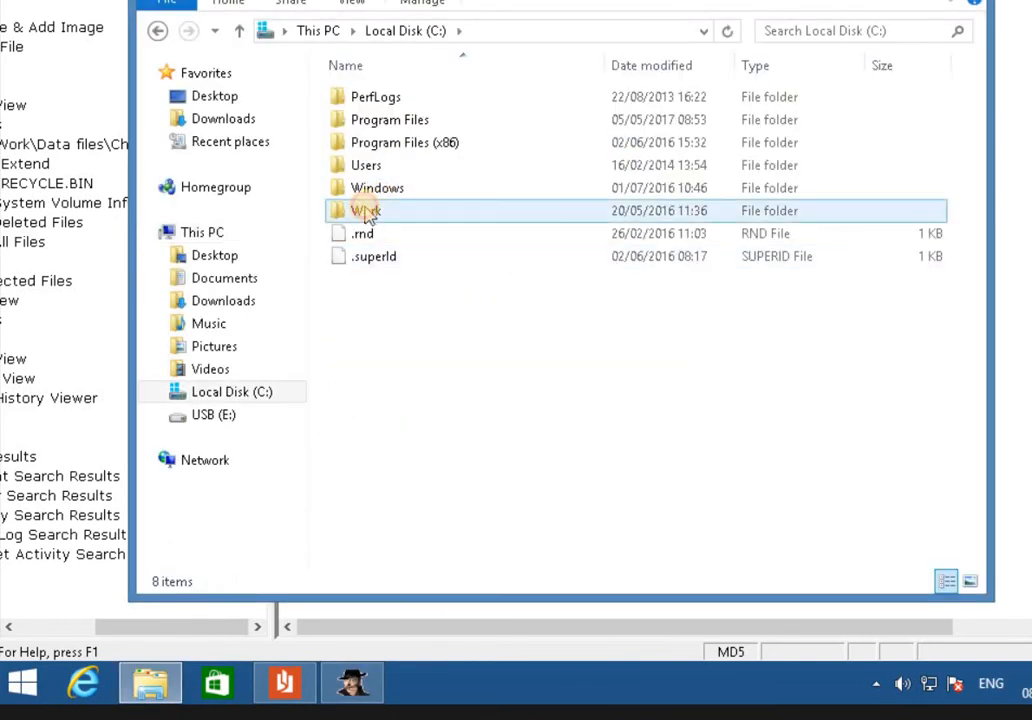
pyautogui.doubleClick(366, 212)
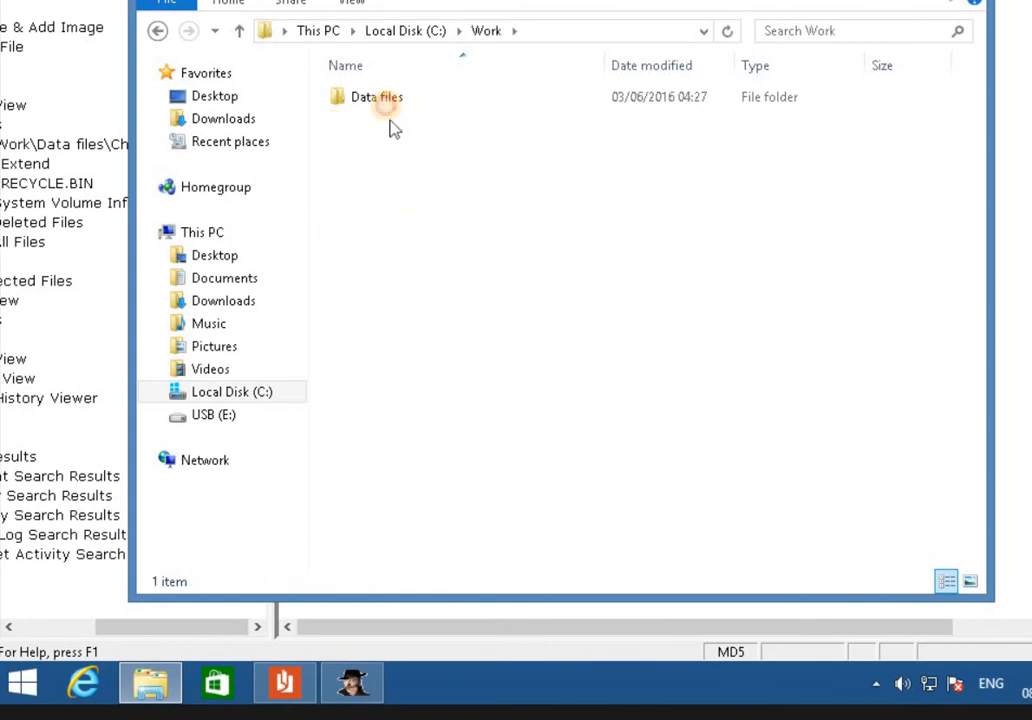
pyautogui.doubleClick(390, 115)
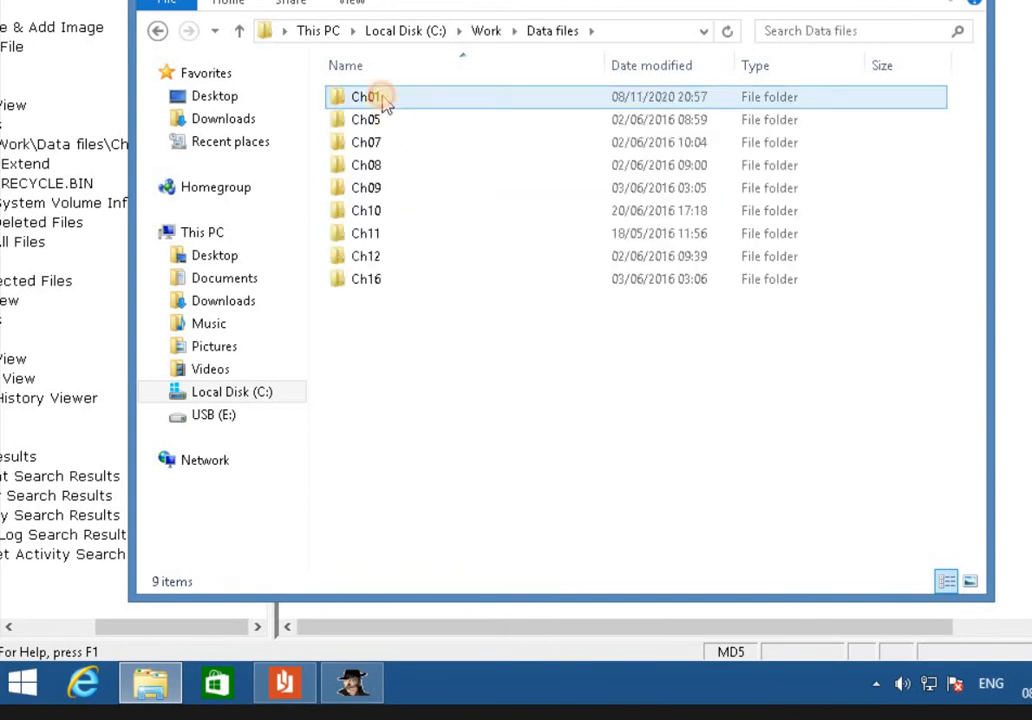
pyautogui.doubleClick(386, 100)
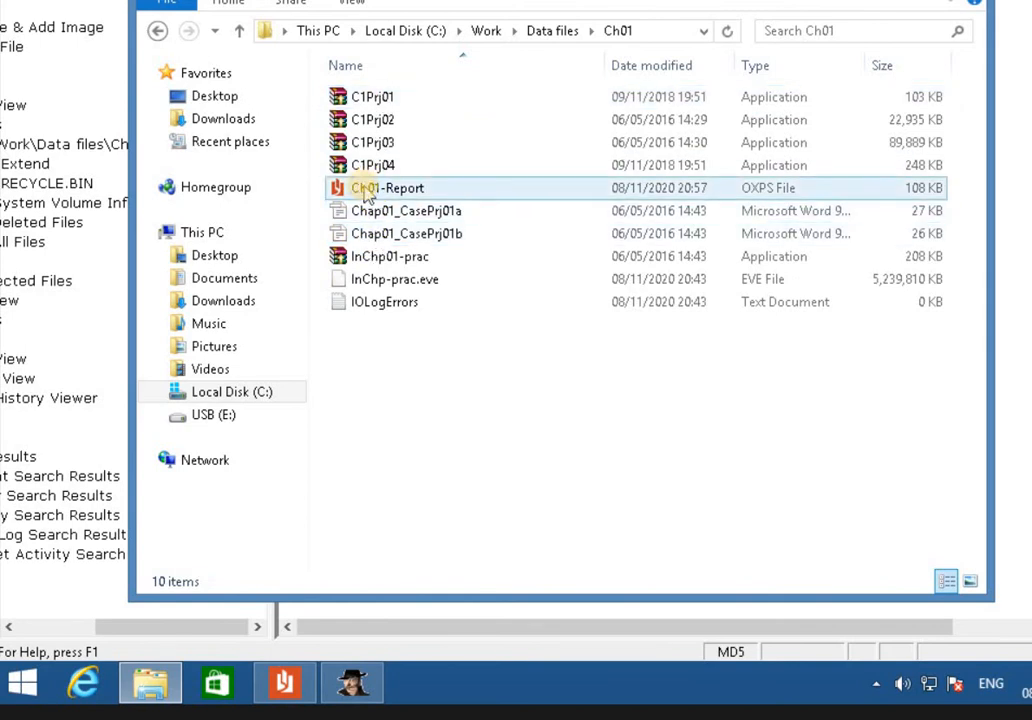
# Open Ch01-Report with XPS Viewer, read through all its pages to the end and close it.
pyautogui.rightClick(366, 193)
pyautogui.moveTo(498, 229)
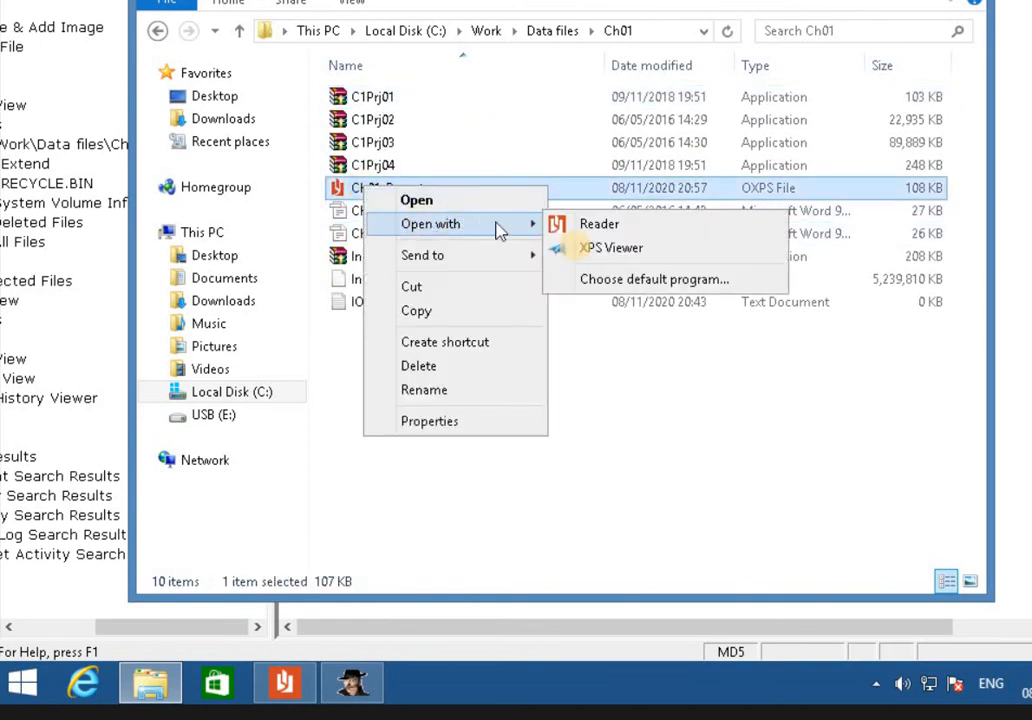
pyautogui.click(600, 249)
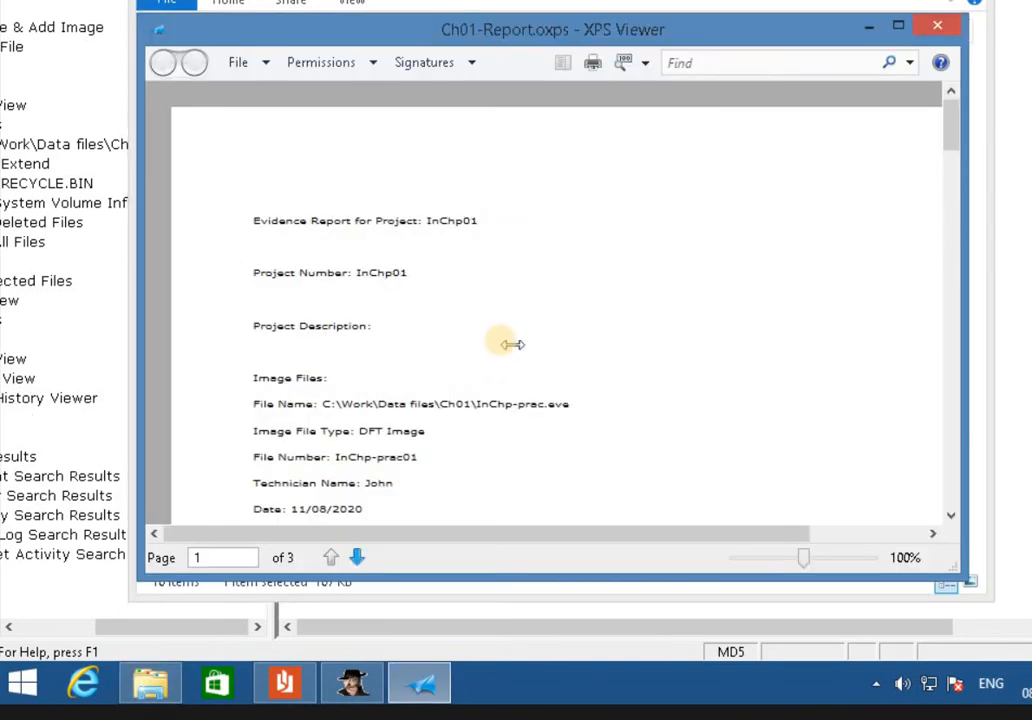
pyautogui.scroll(-15, 505, 348)
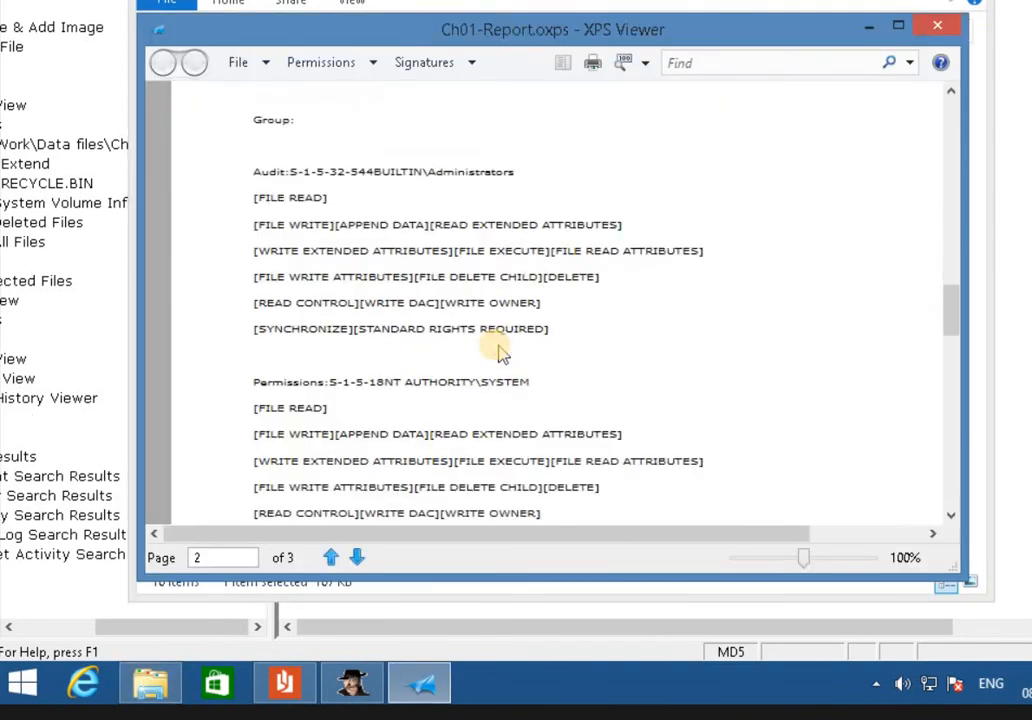
pyautogui.scroll(-10, 500, 350)
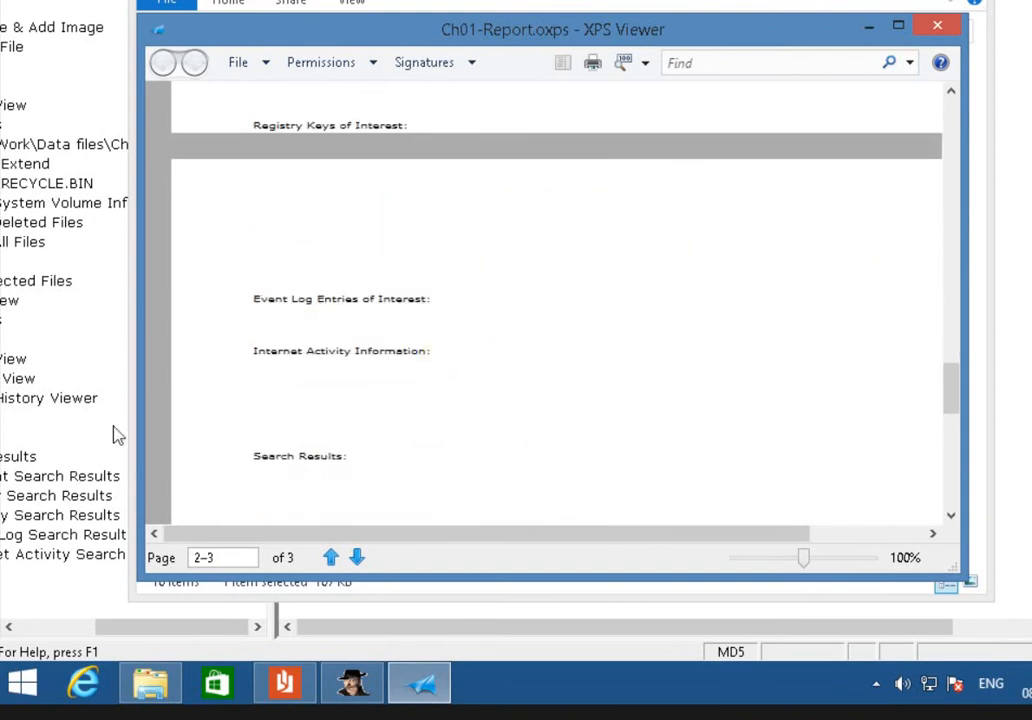
pyautogui.scroll(-3, 115, 434)
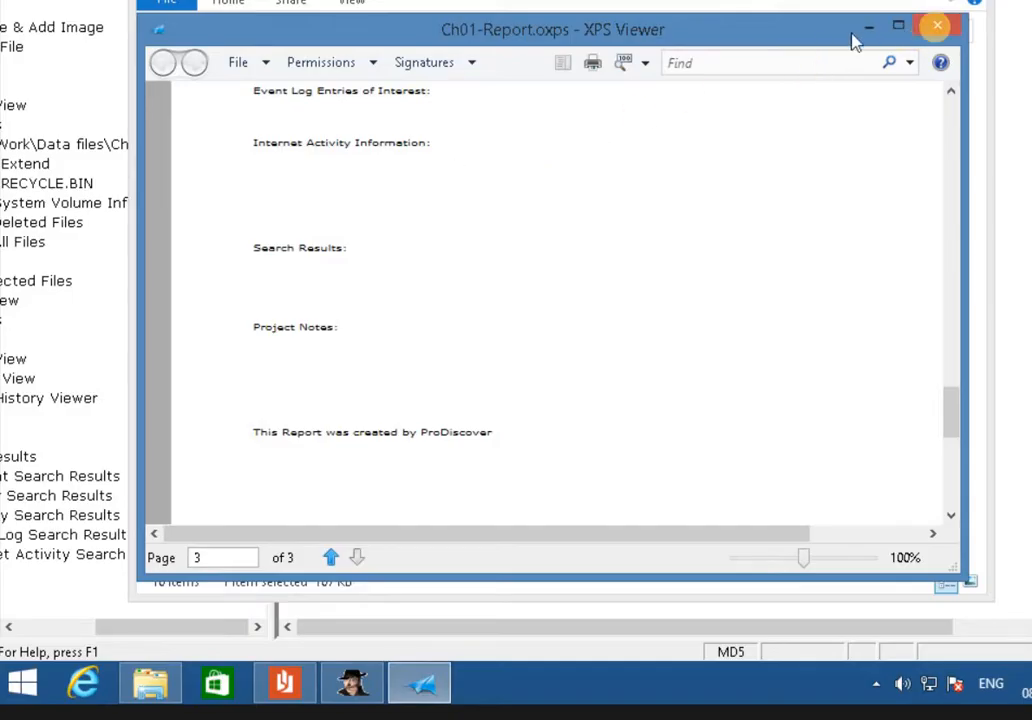
pyautogui.click(933, 25)
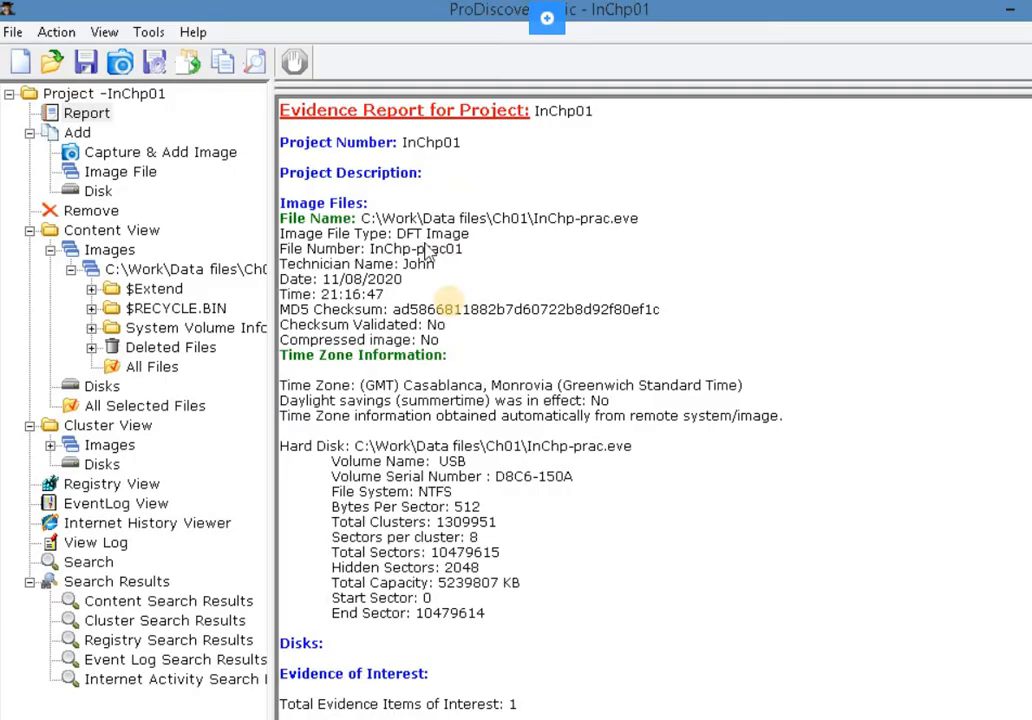
# Export the evidence report from ProDiscover Basic in RTF format as InChp01 in the Ch01 folder.
pyautogui.click(54, 34)
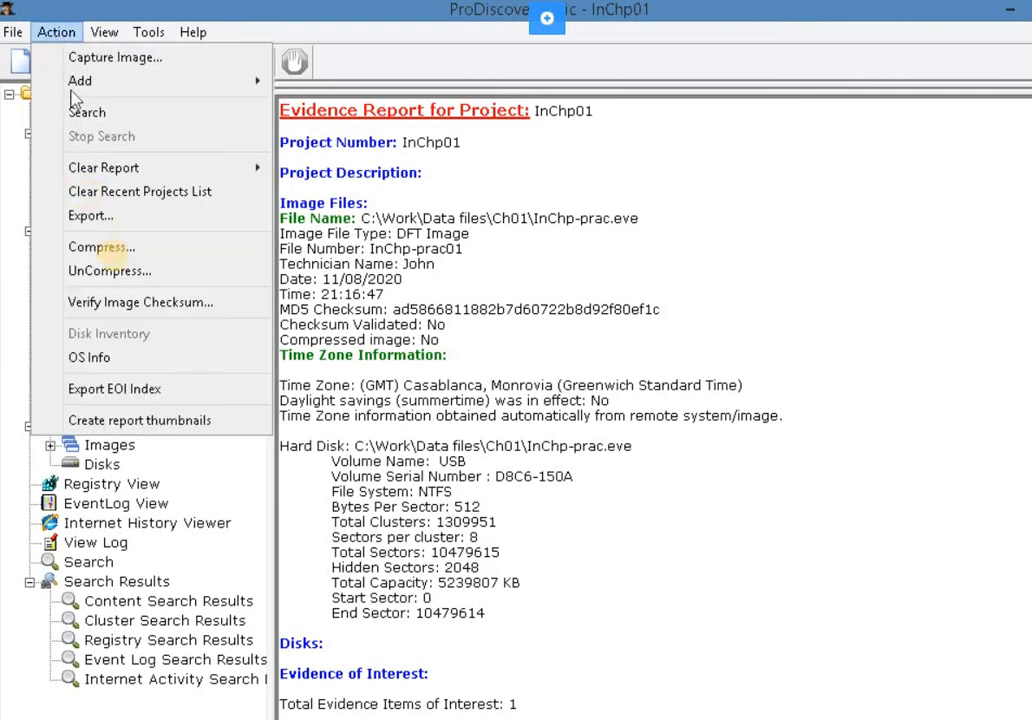
pyautogui.click(92, 218)
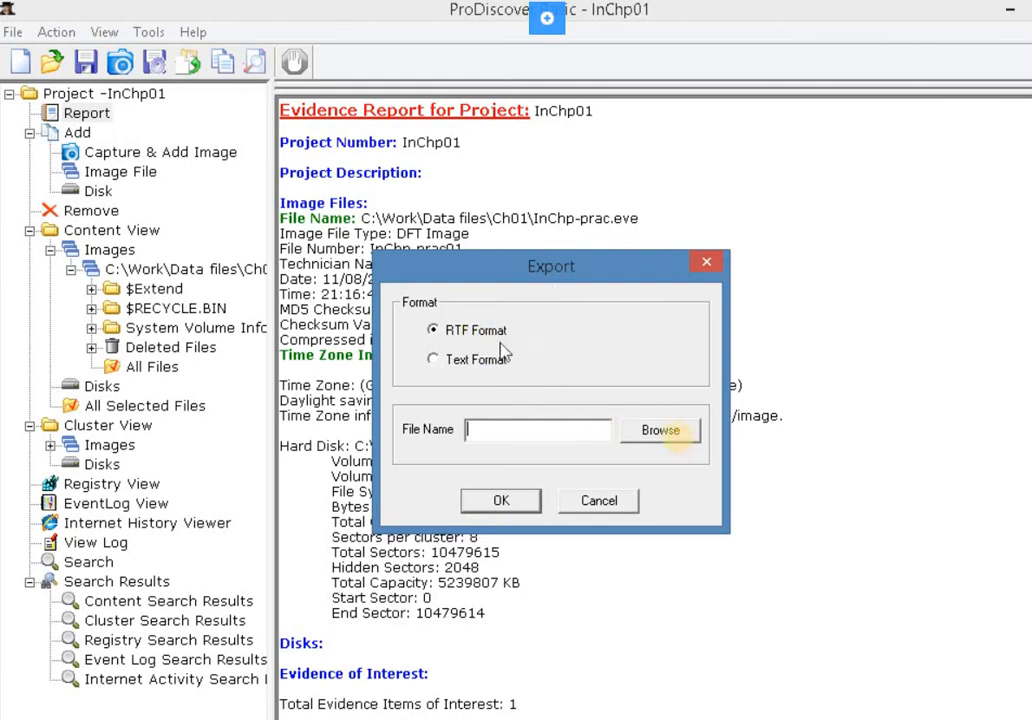
pyautogui.click(660, 430)
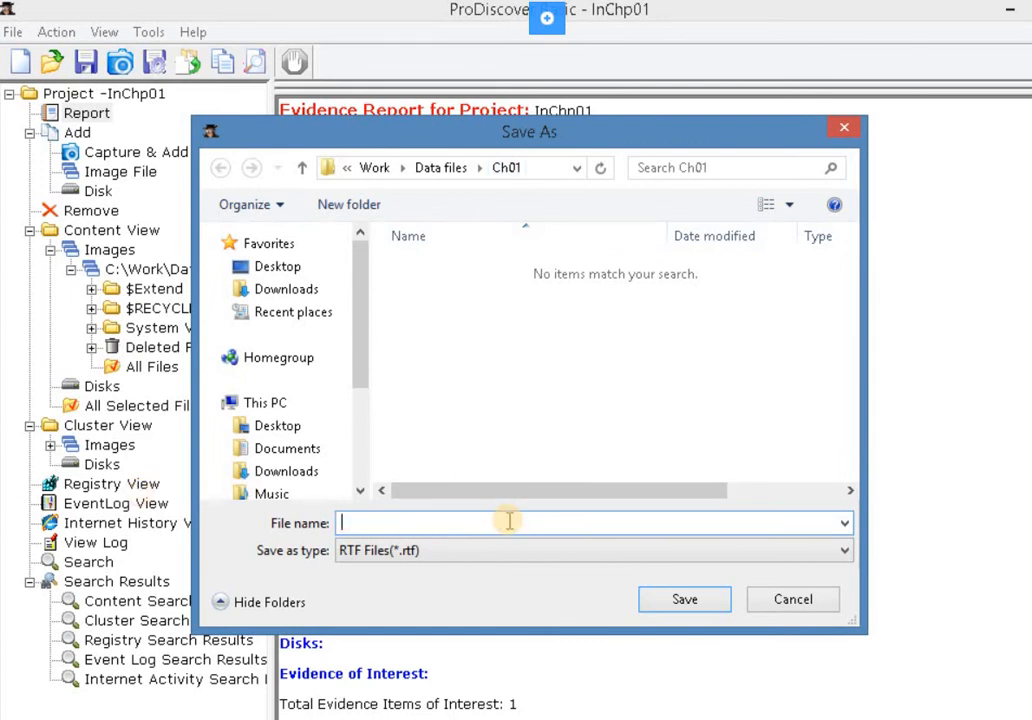
pyautogui.write('InCh')
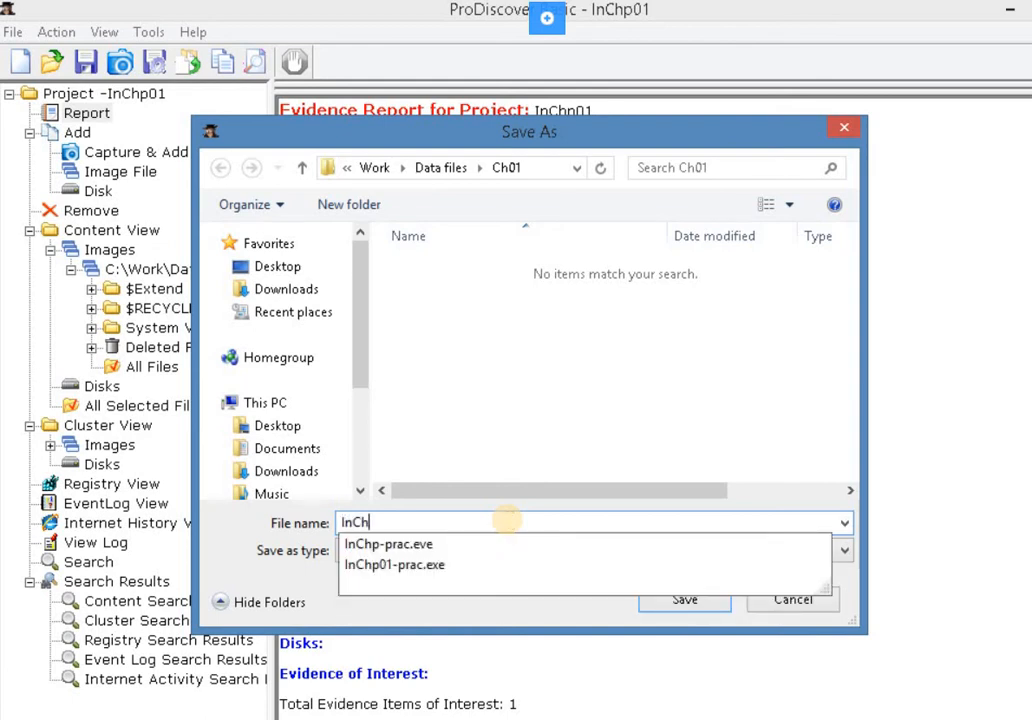
pyautogui.write('p01')
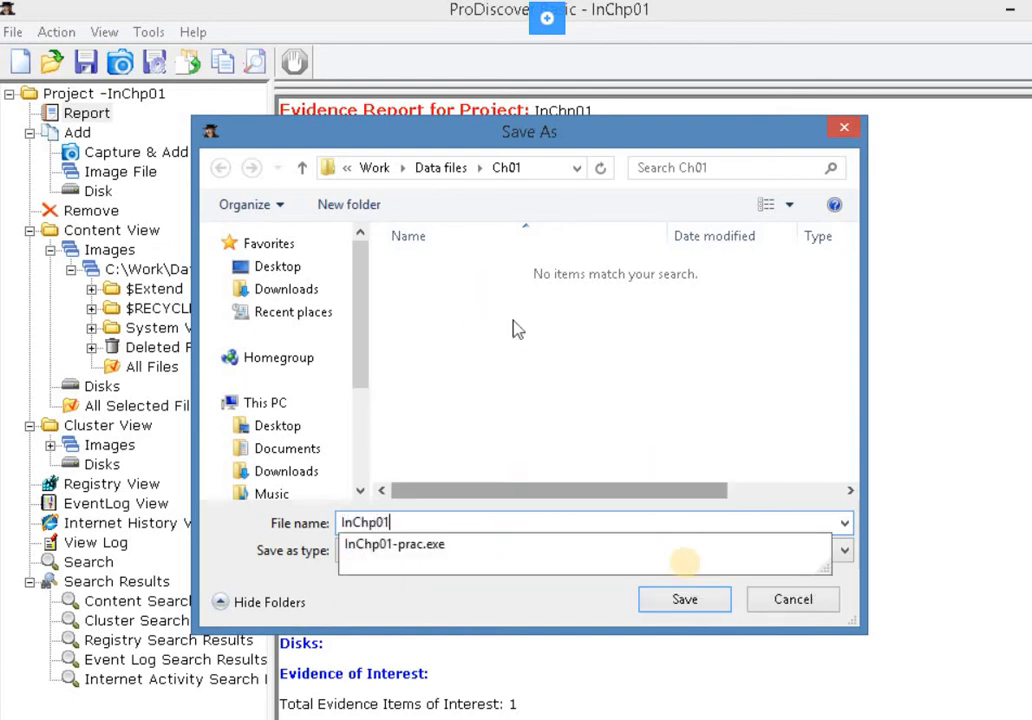
pyautogui.click(553, 596)
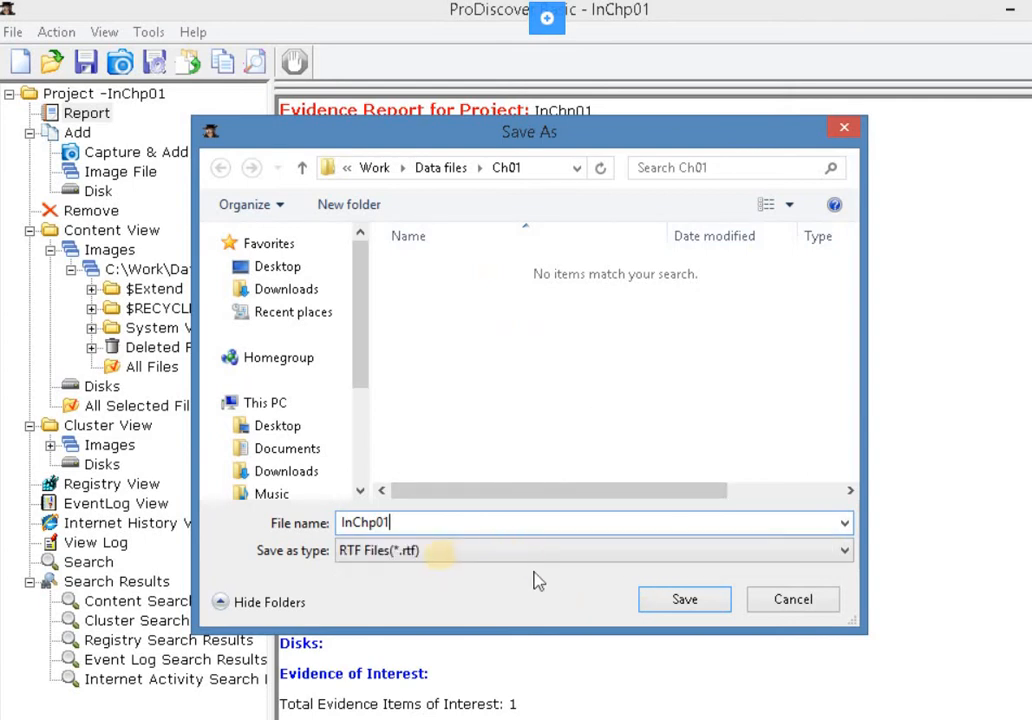
pyautogui.click(660, 603)
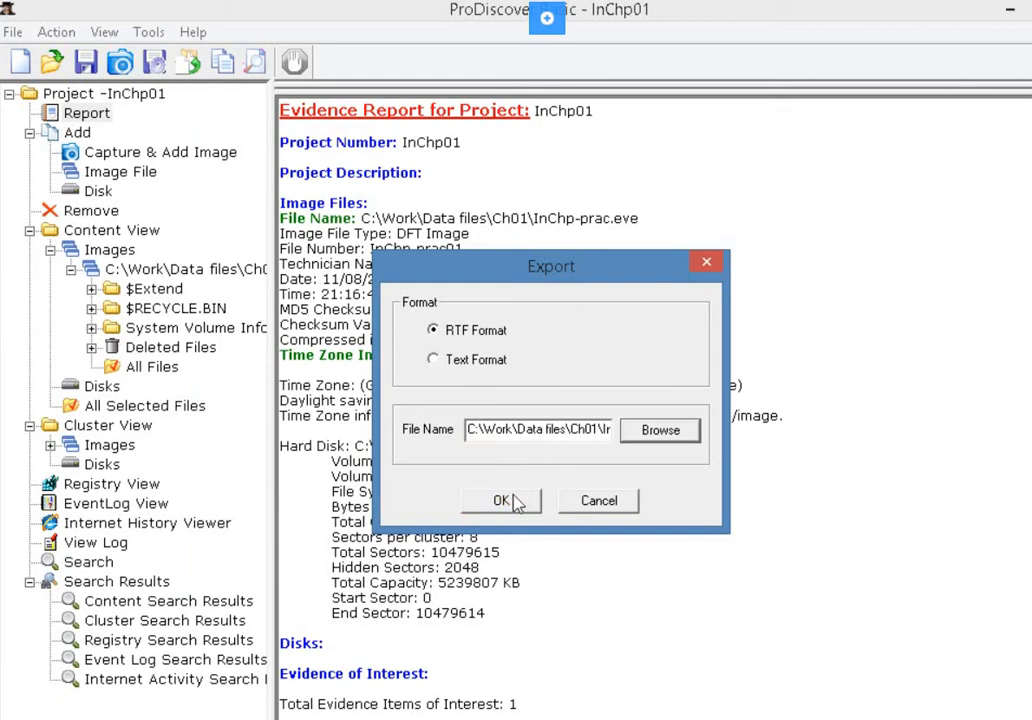
pyautogui.click(535, 503)
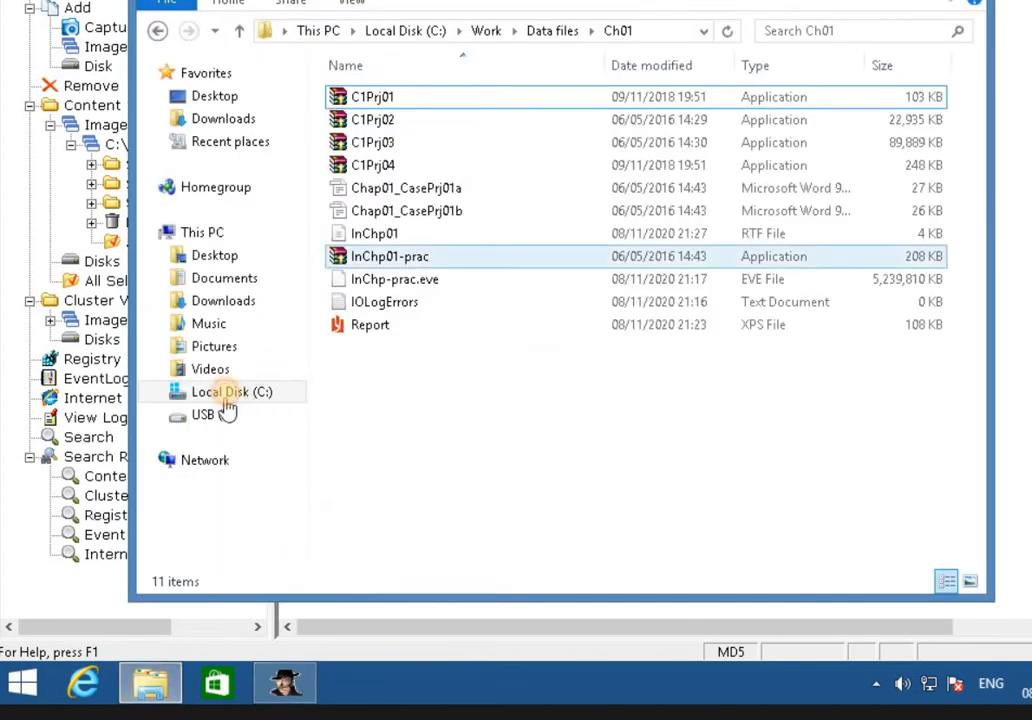
# Check the exported files in File Explorer by browsing from Local Disk (C:) through Work and Data files into Ch01.
pyautogui.click(234, 395)
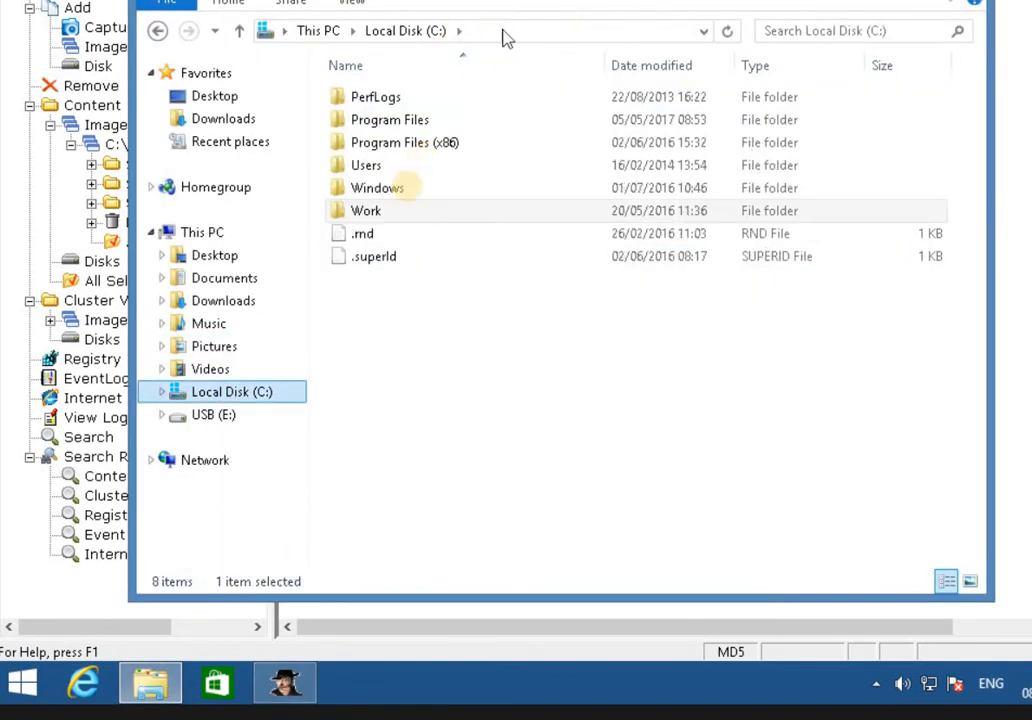
pyautogui.doubleClick(380, 211)
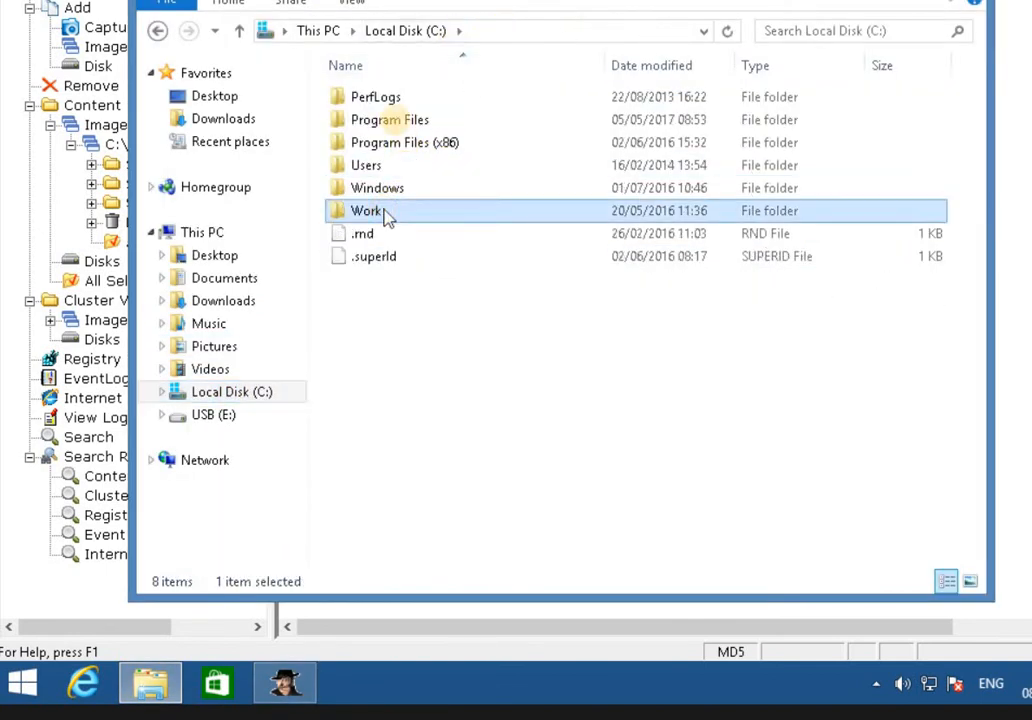
pyautogui.doubleClick(386, 102)
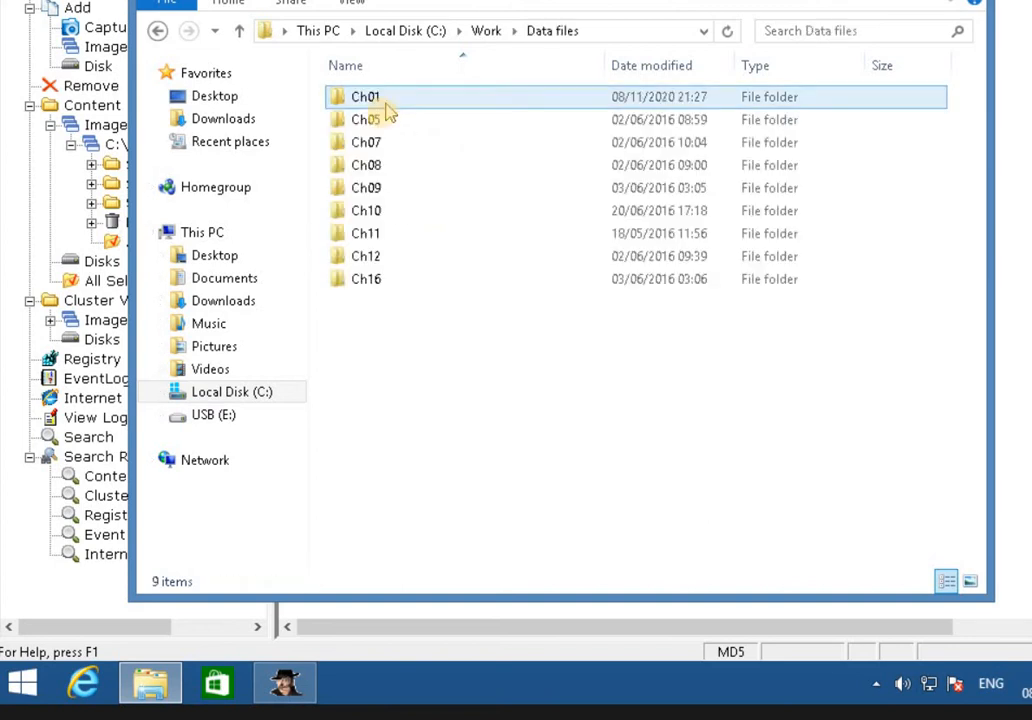
pyautogui.doubleClick(386, 102)
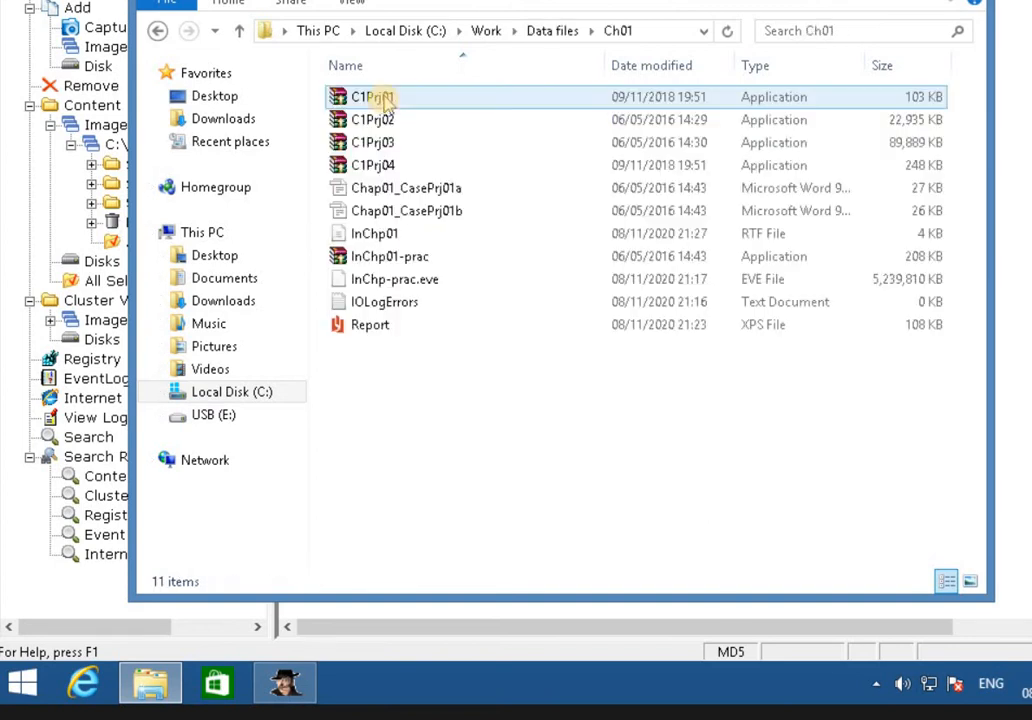
# Open the exported InChp01 RTF report with OpenOffice Writer and complete its welcome wizard, leaving the name fields blank.
pyautogui.click(390, 256)
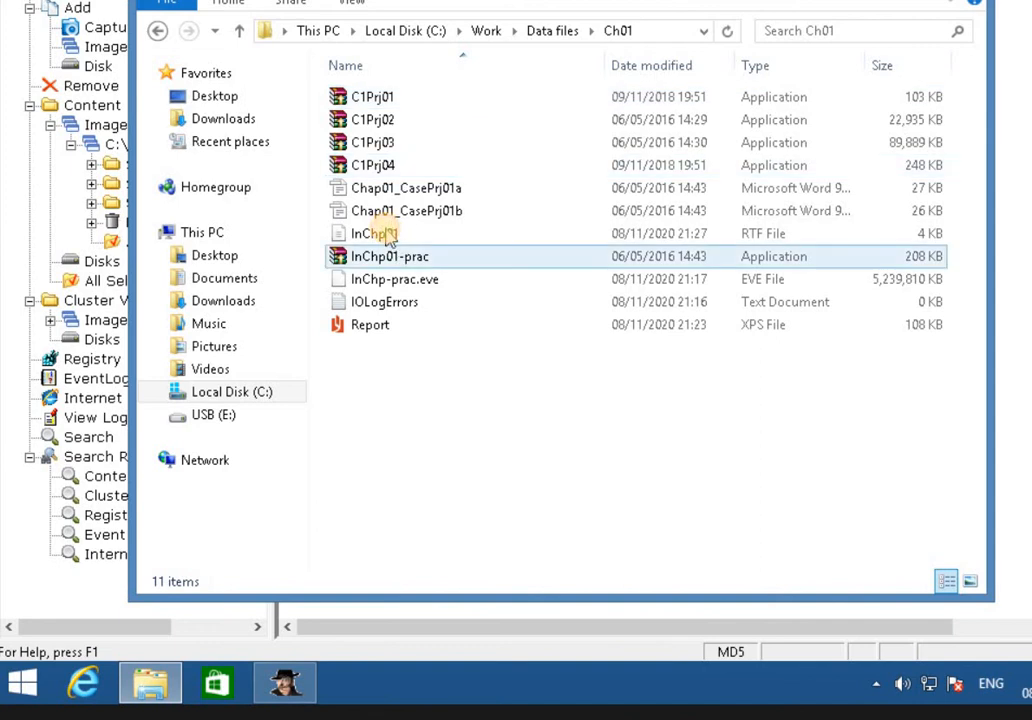
pyautogui.click(385, 233)
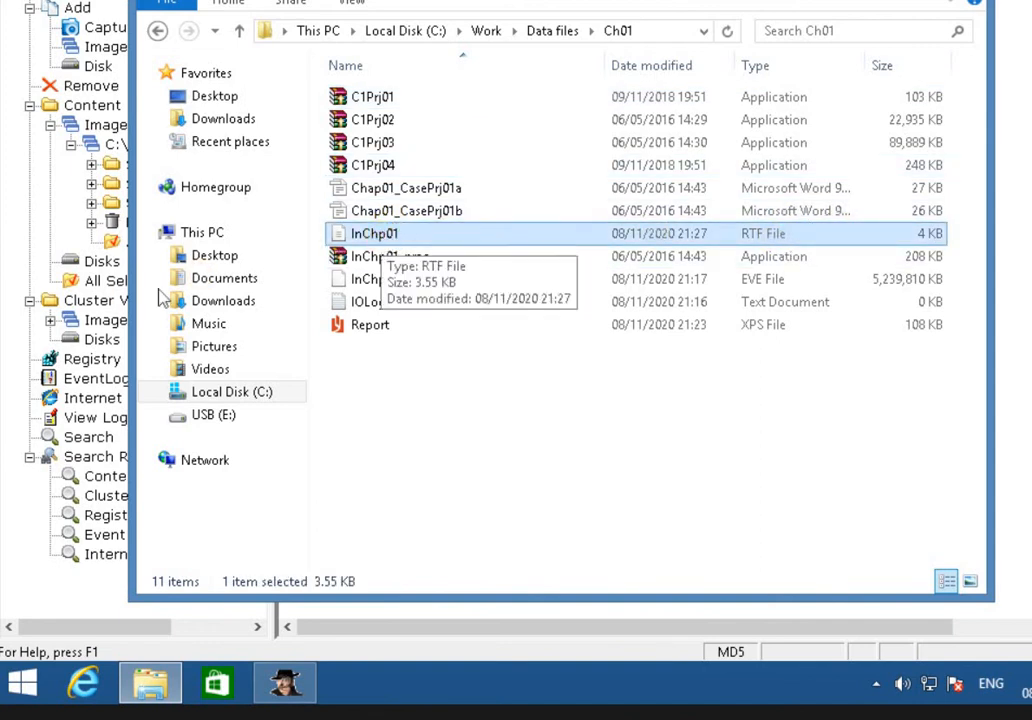
pyautogui.doubleClick(449, 243)
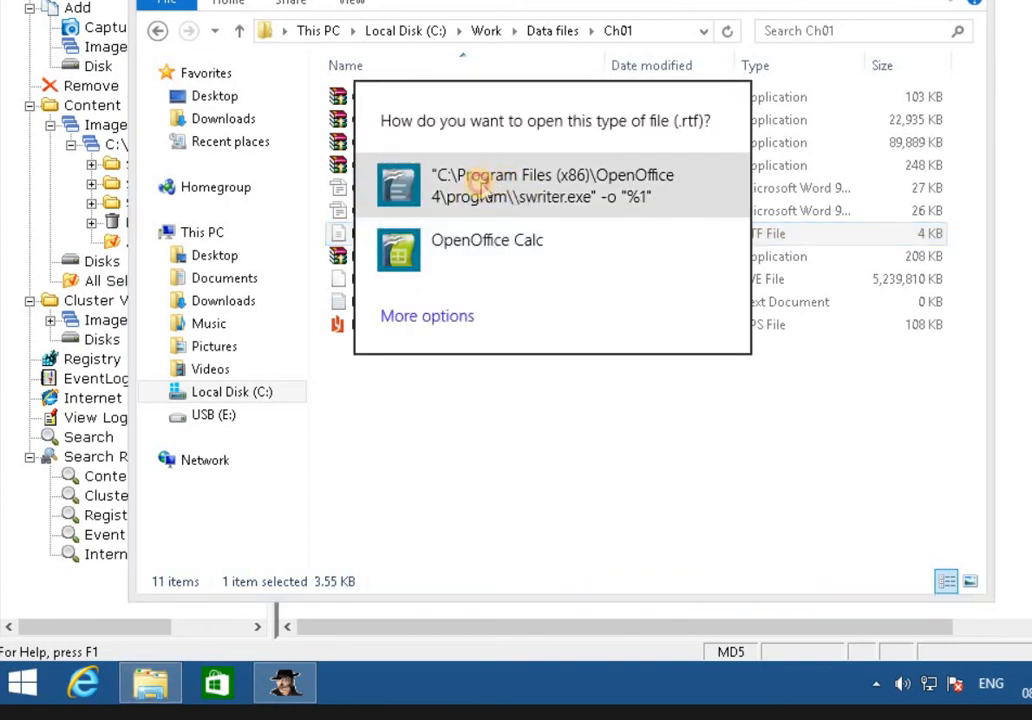
pyautogui.click(609, 183)
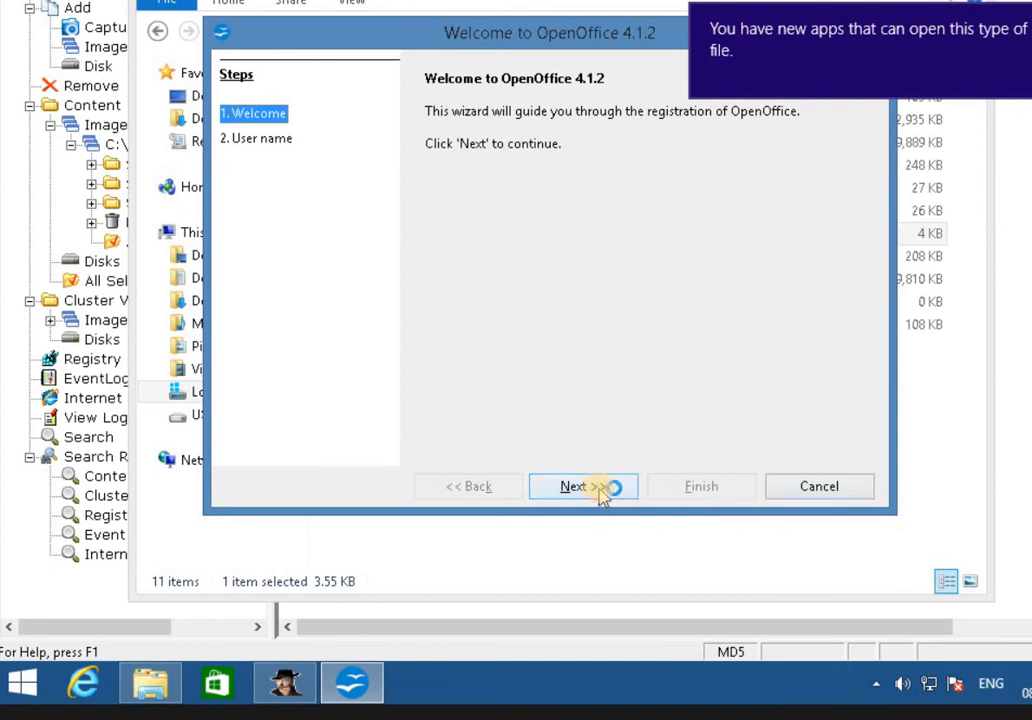
pyautogui.click(600, 490)
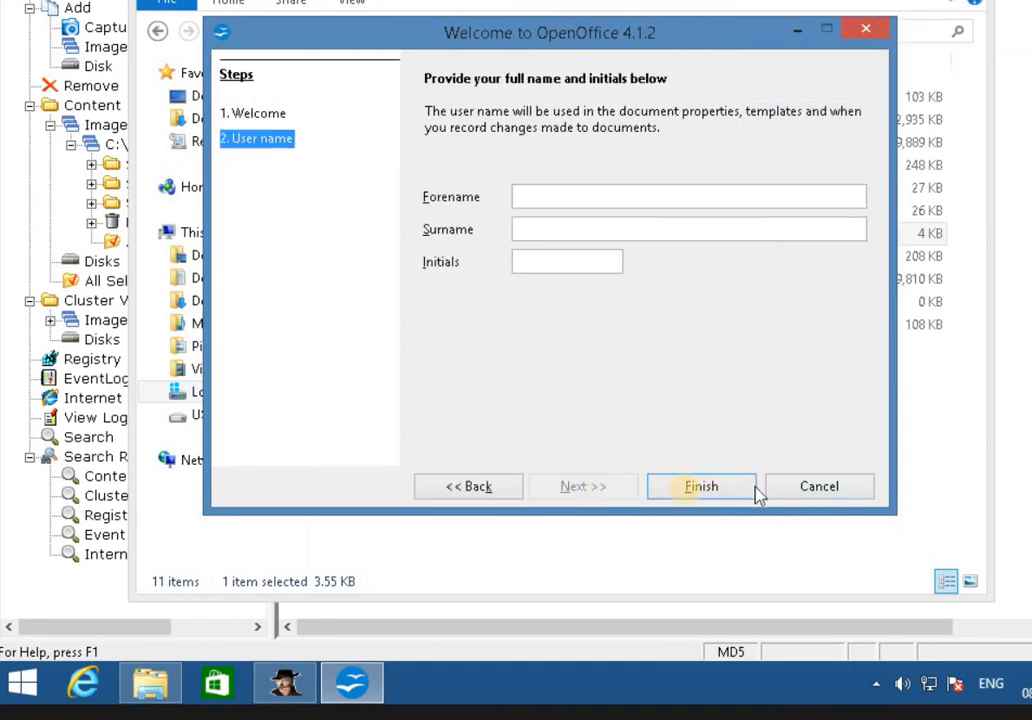
pyautogui.click(700, 487)
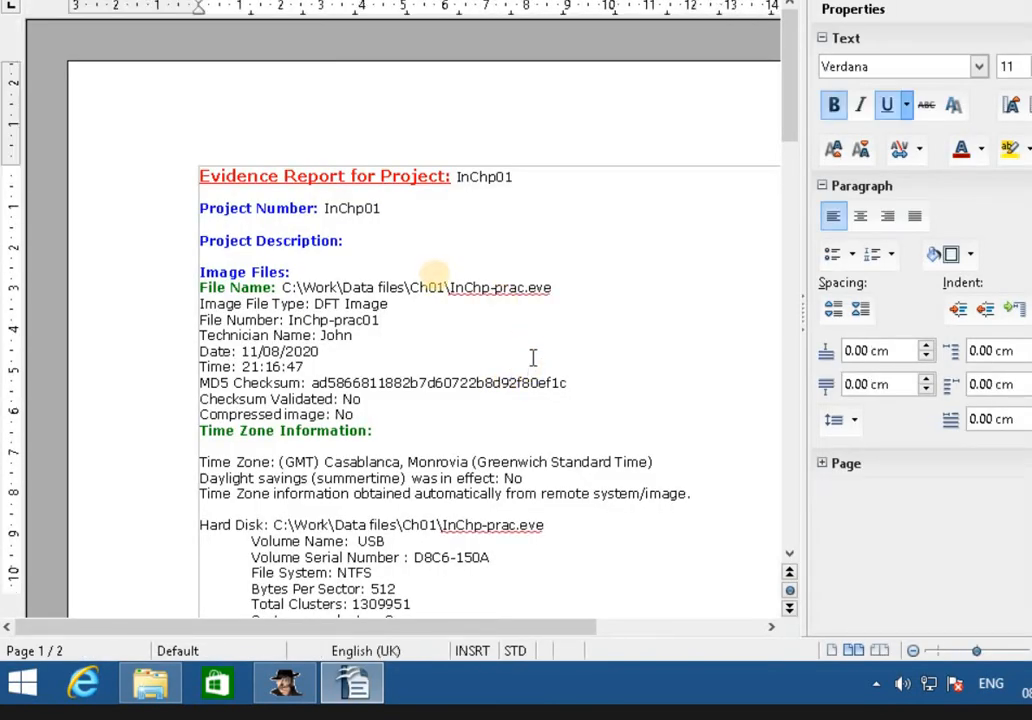
# Read through the InChp01 evidence report in Writer, then return to File Explorer and close the Ch01 window.
pyautogui.scroll(-6, 453, 277)
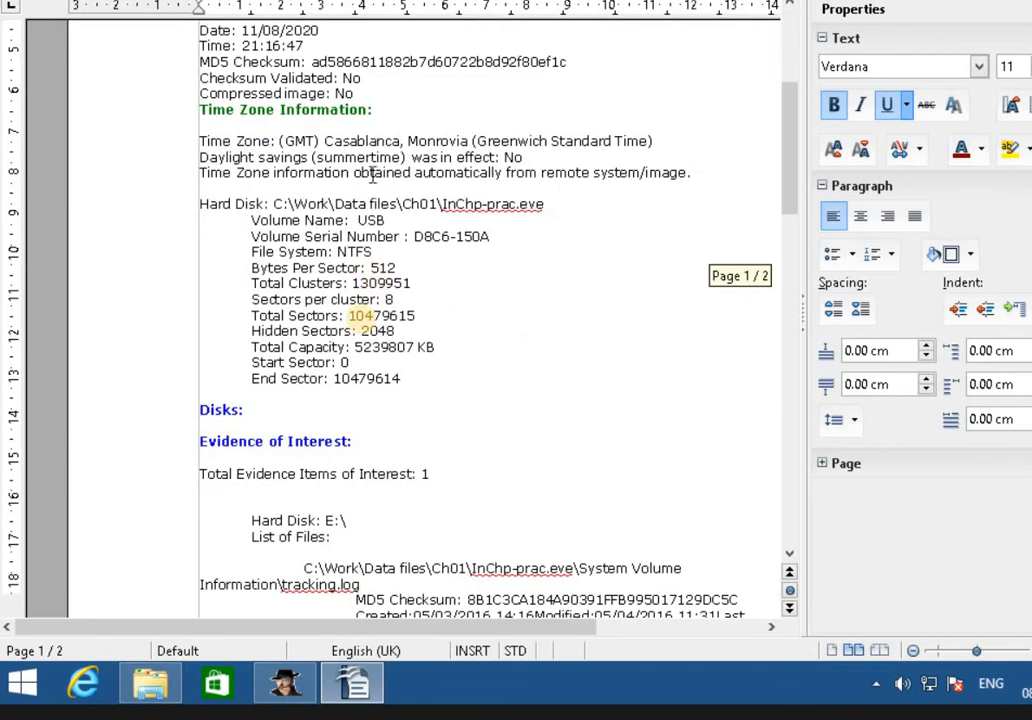
pyautogui.scroll(-10, 3, 388)
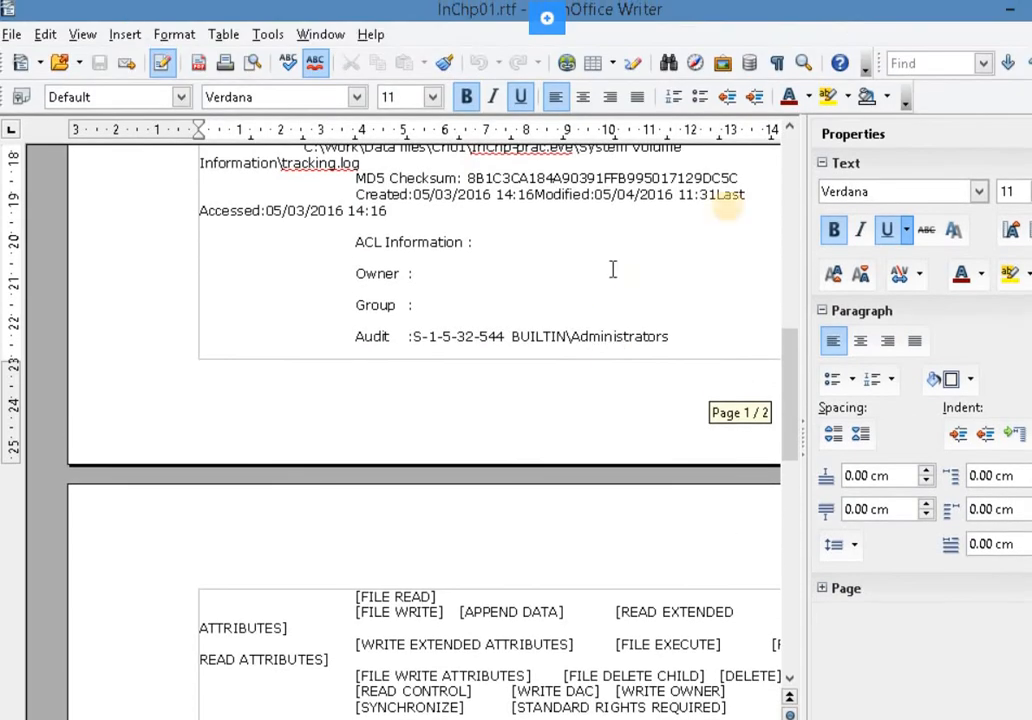
pyautogui.scroll(15, 801, 225)
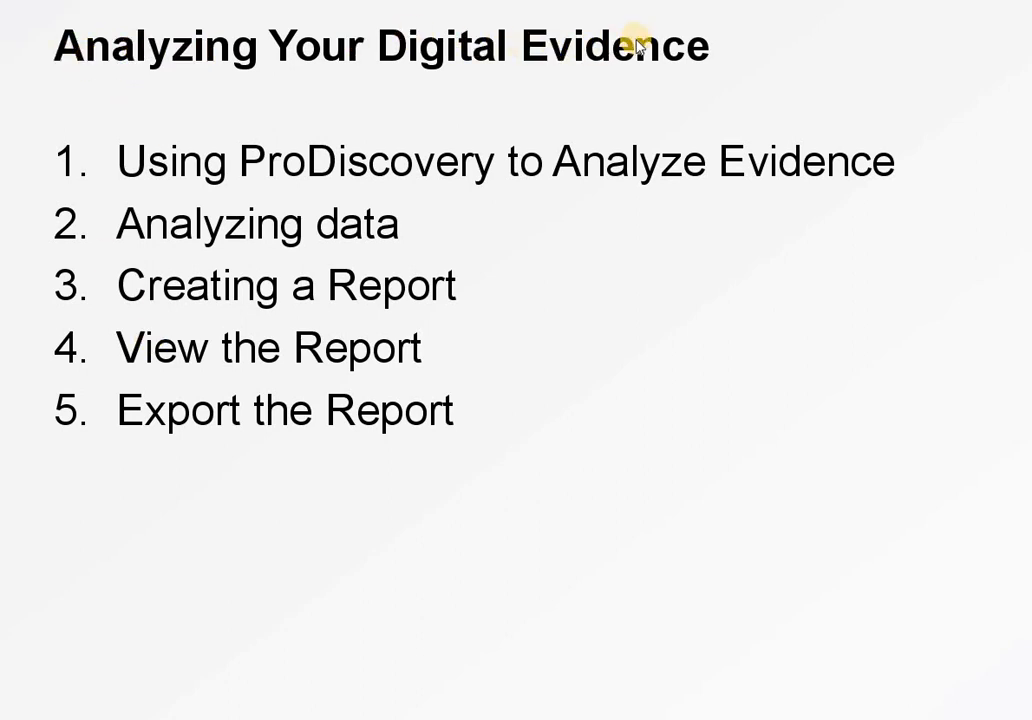
pyautogui.press('Right')
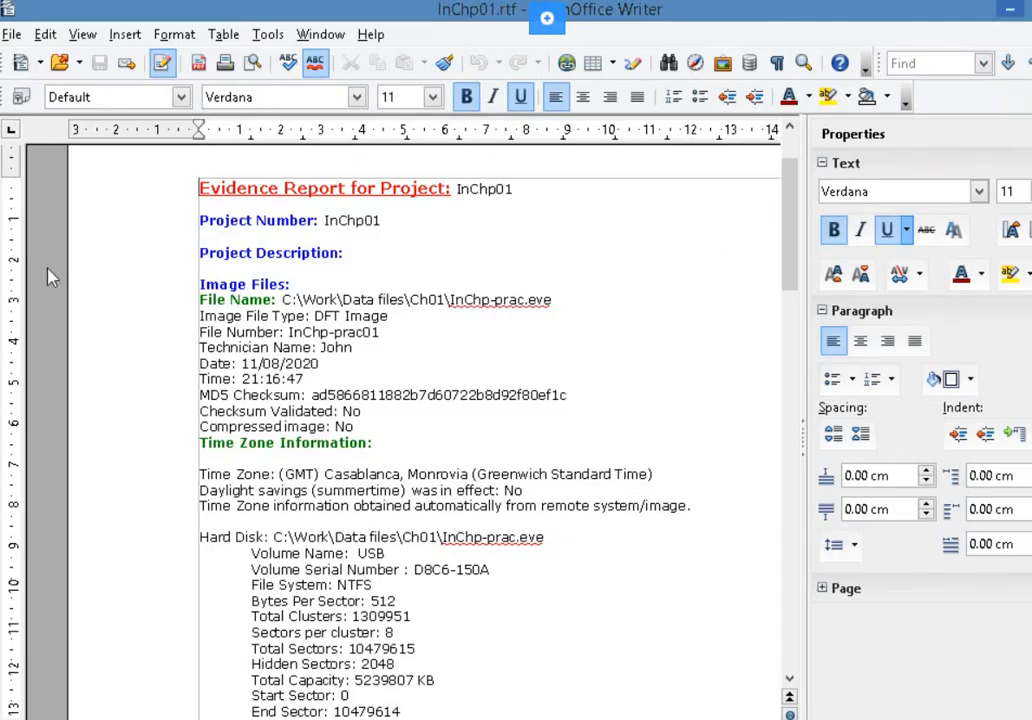
pyautogui.hotkey('alt', 'Tab')
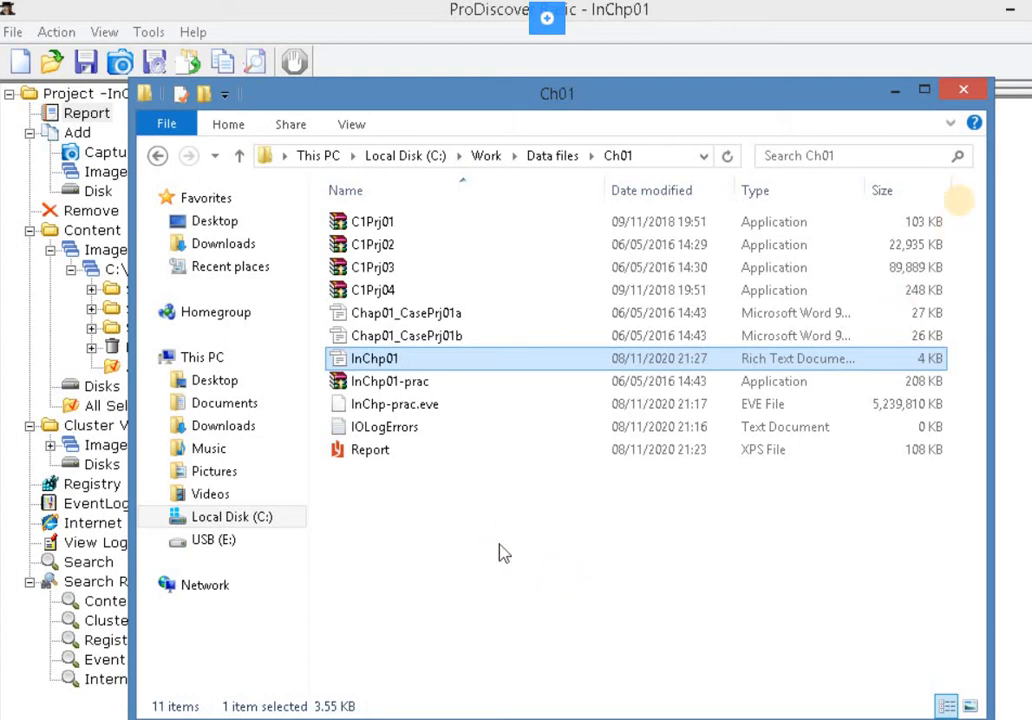
pyautogui.click(970, 92)
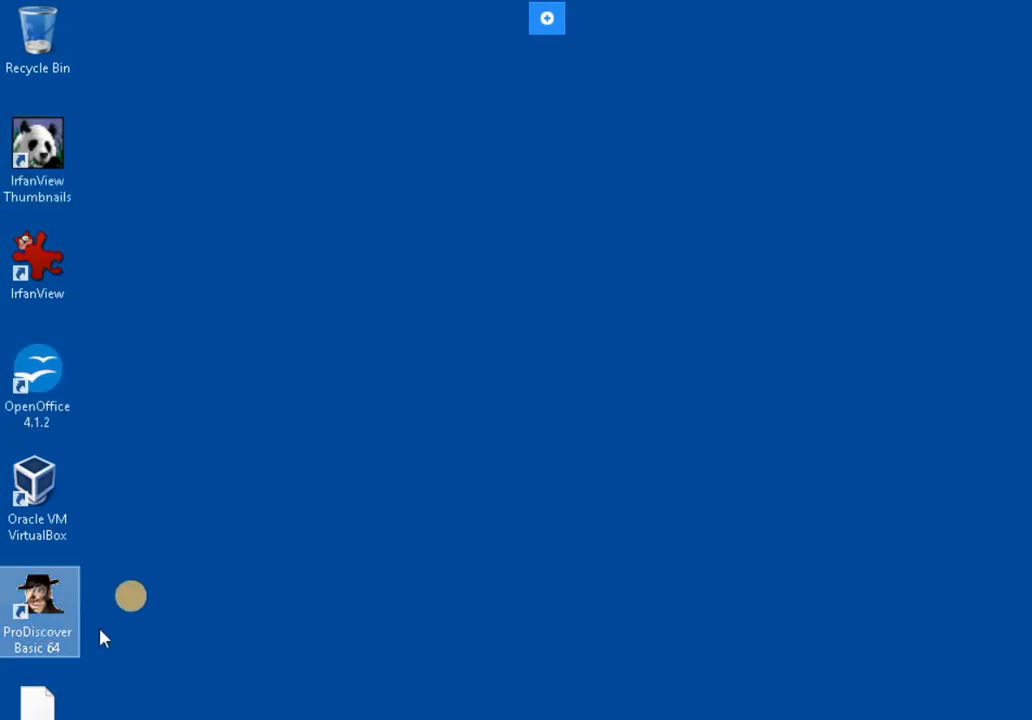
# Launch ProDiscover Basic 64 as administrator from the desktop and dismiss its Launch Dialog.
pyautogui.rightClick(43, 626)
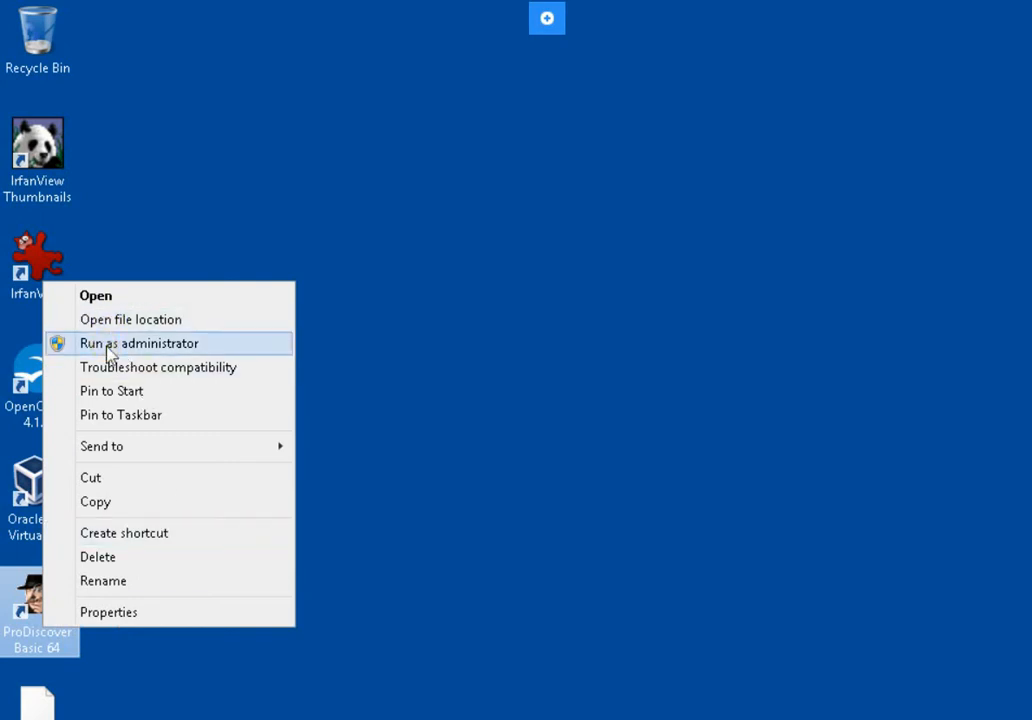
pyautogui.click(108, 344)
pyautogui.click(622, 440)
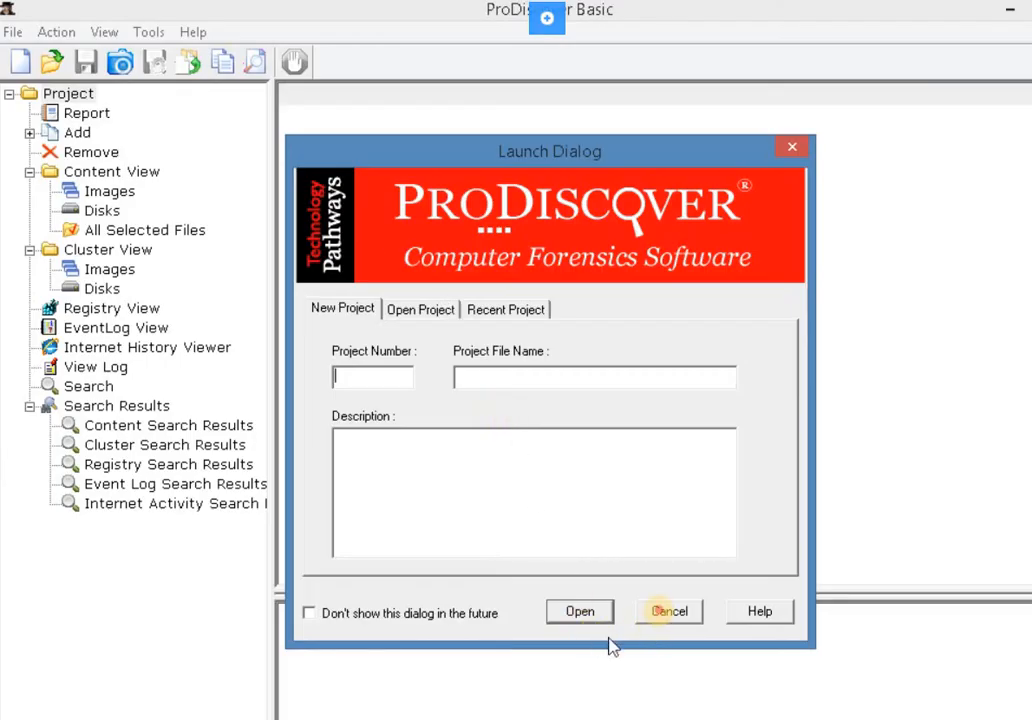
pyautogui.click(659, 612)
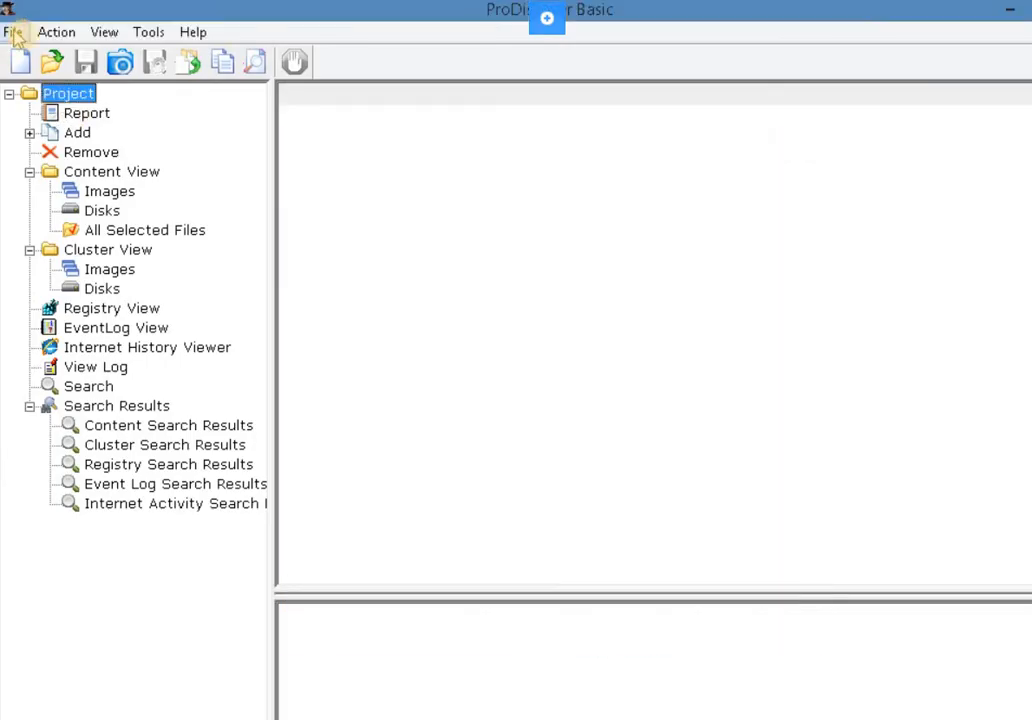
# Create a new project with project number c1proj02 and project file name c1prj02.
pyautogui.click(12, 32)
pyautogui.click(68, 62)
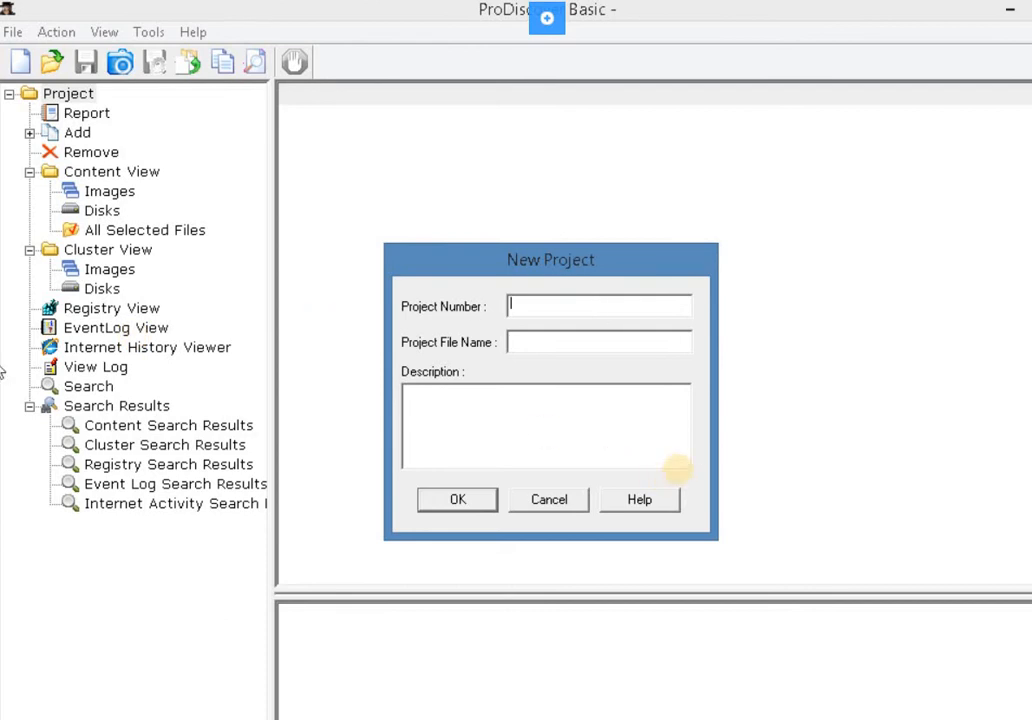
pyautogui.click(548, 303)
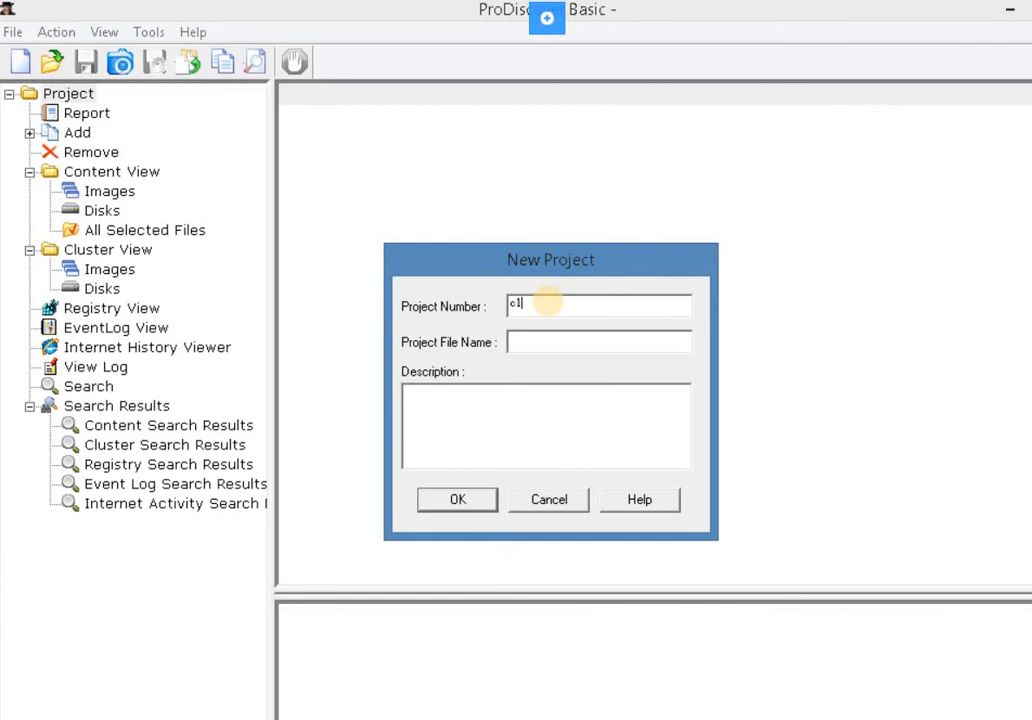
pyautogui.write('c1proj02')
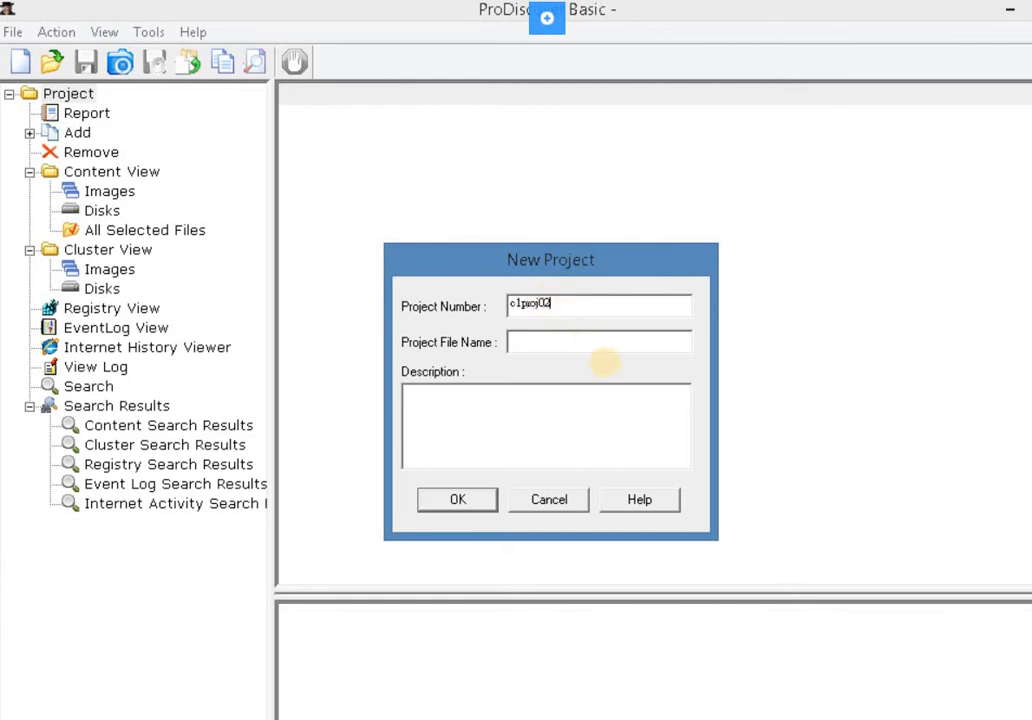
pyautogui.click(569, 339)
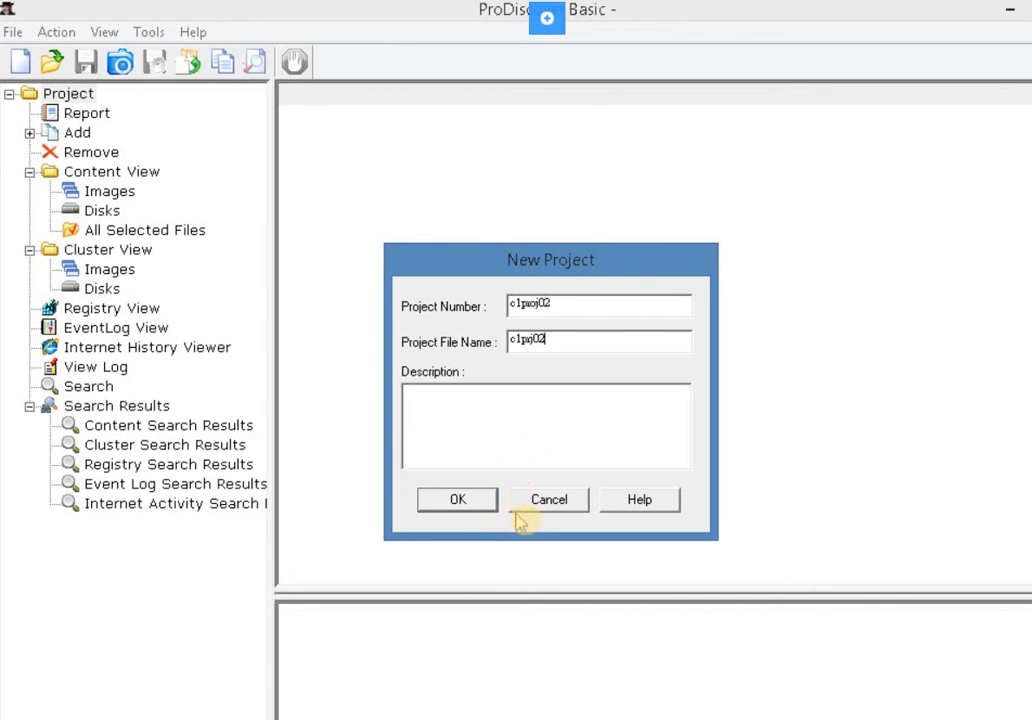
pyautogui.click(485, 508)
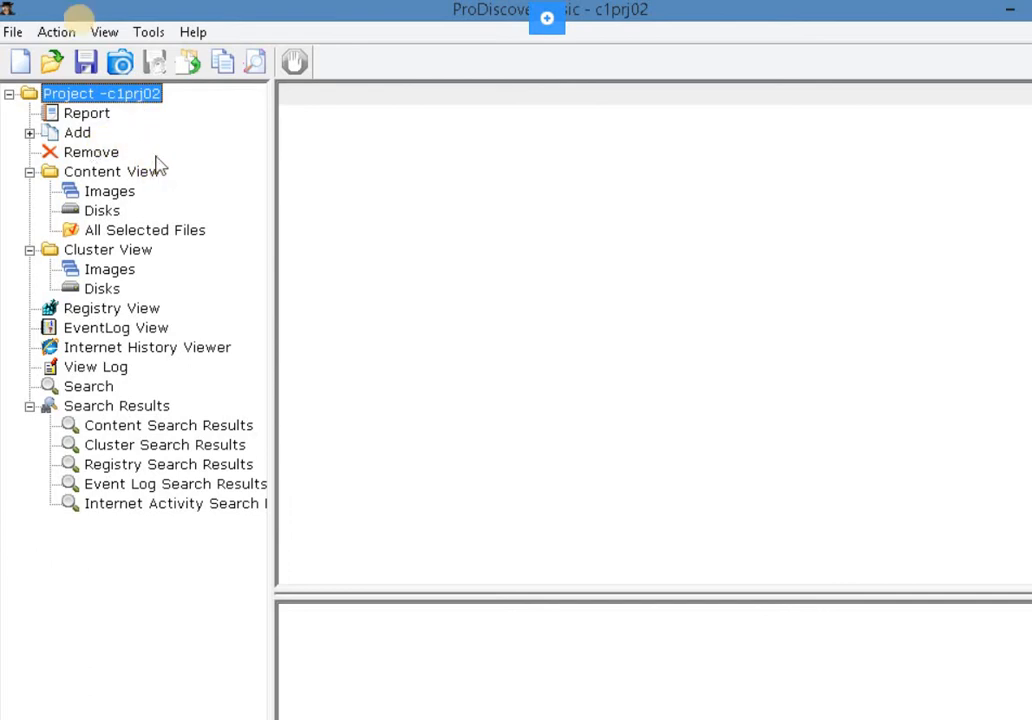
# Start adding an image file to the project and browse to C:\Program Files (x86)\Technology Pathways\ProDiscover\Sample Images.
pyautogui.click(57, 32)
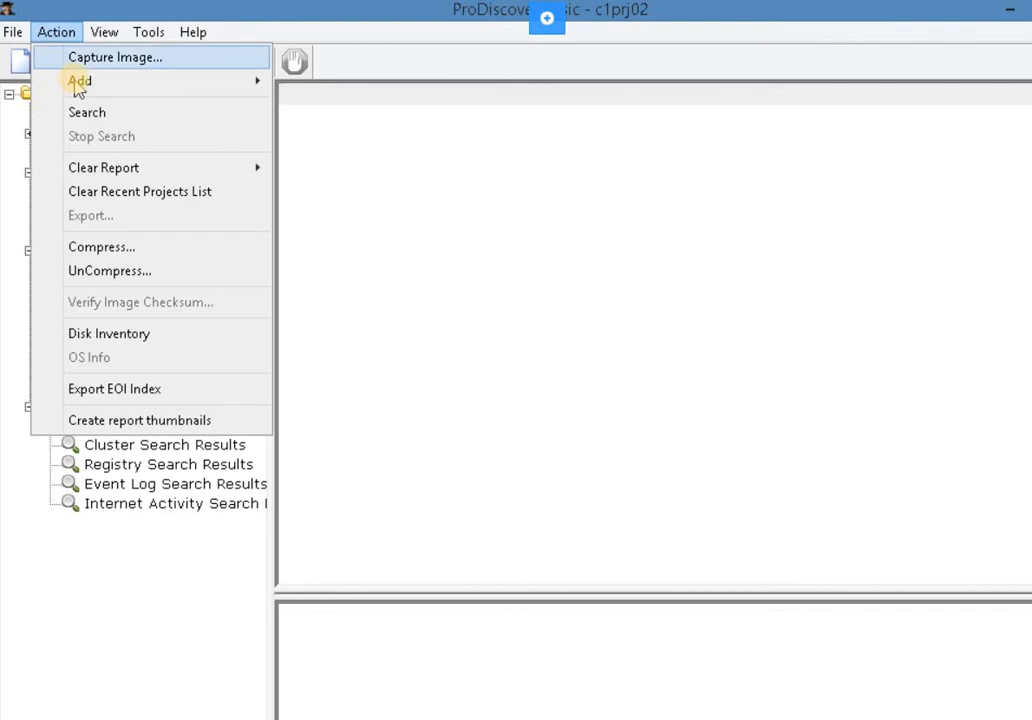
pyautogui.moveTo(77, 88)
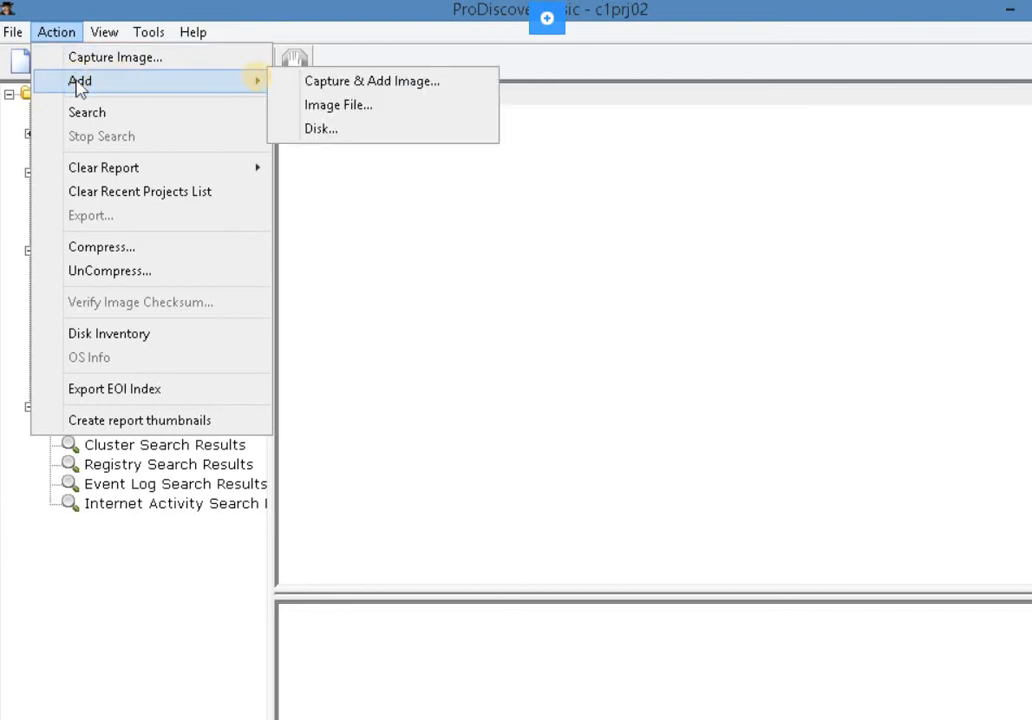
pyautogui.click(316, 108)
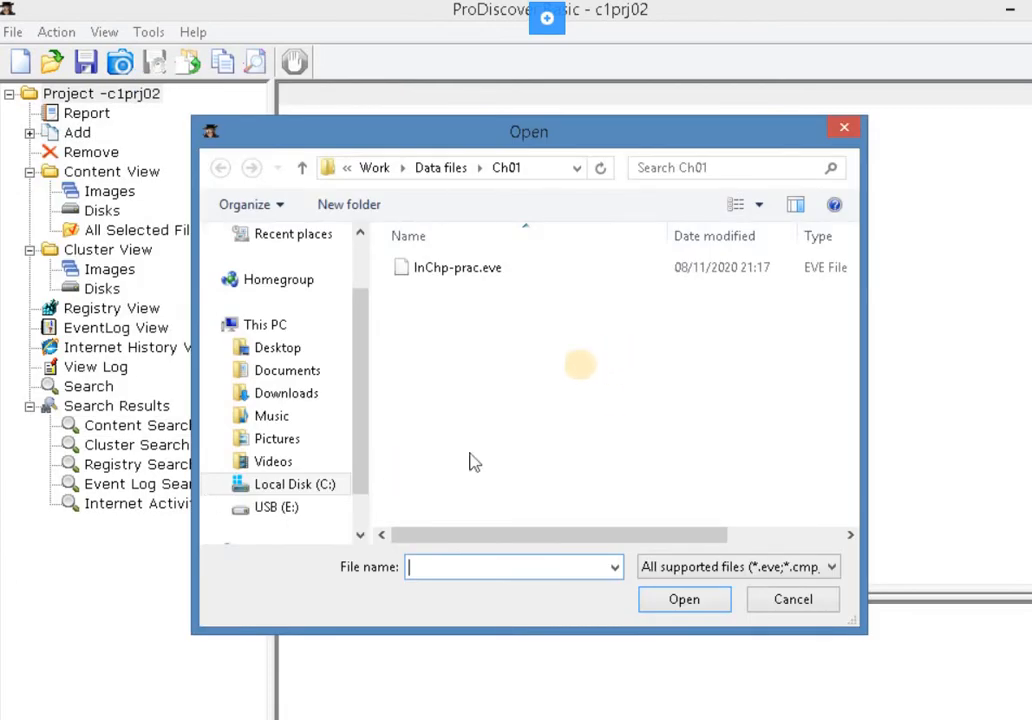
pyautogui.click(586, 368)
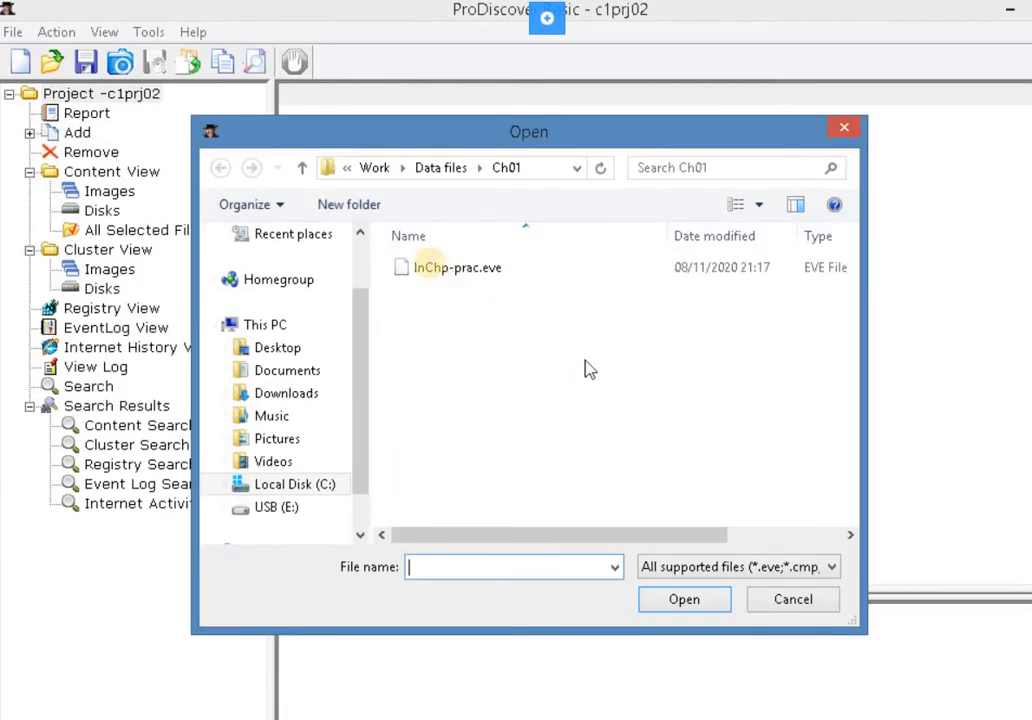
pyautogui.click(295, 485)
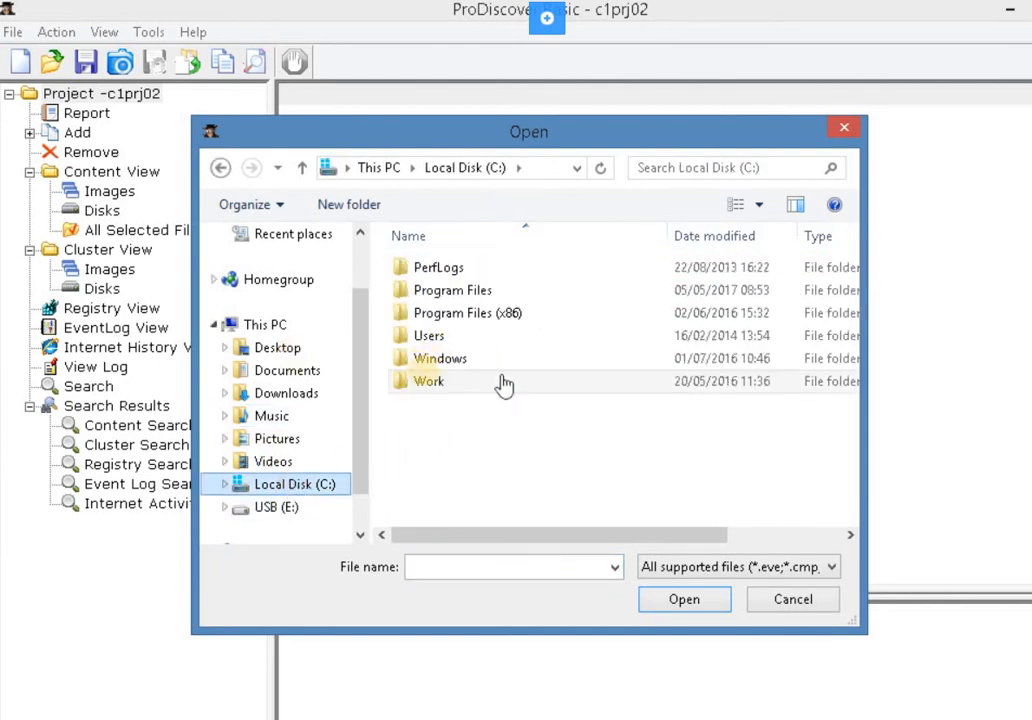
pyautogui.doubleClick(449, 315)
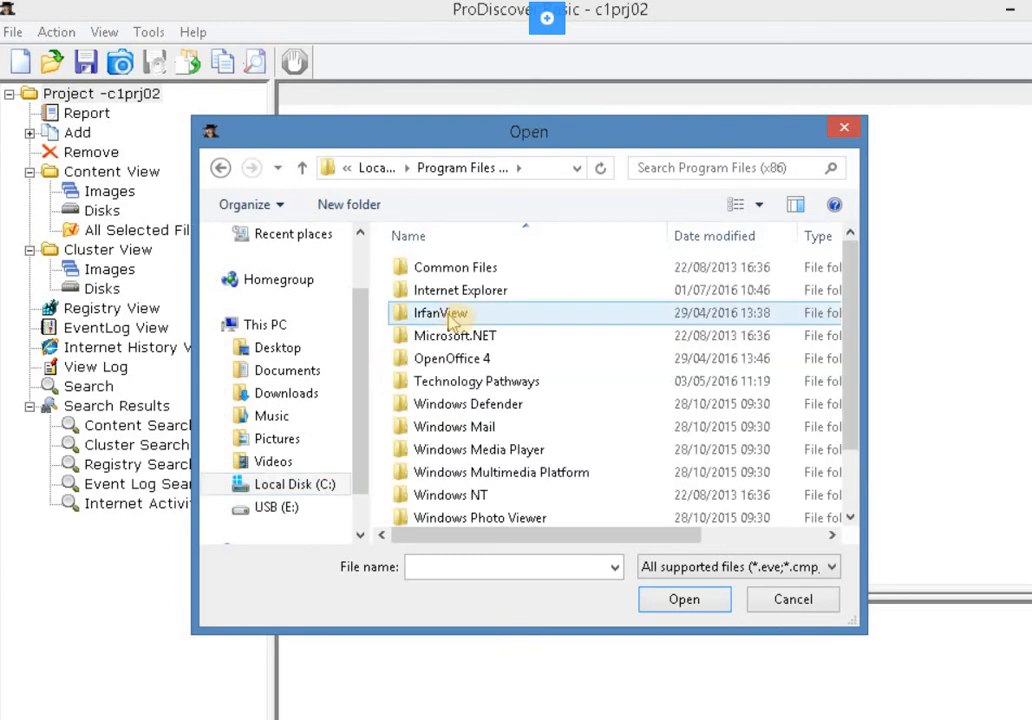
pyautogui.doubleClick(462, 390)
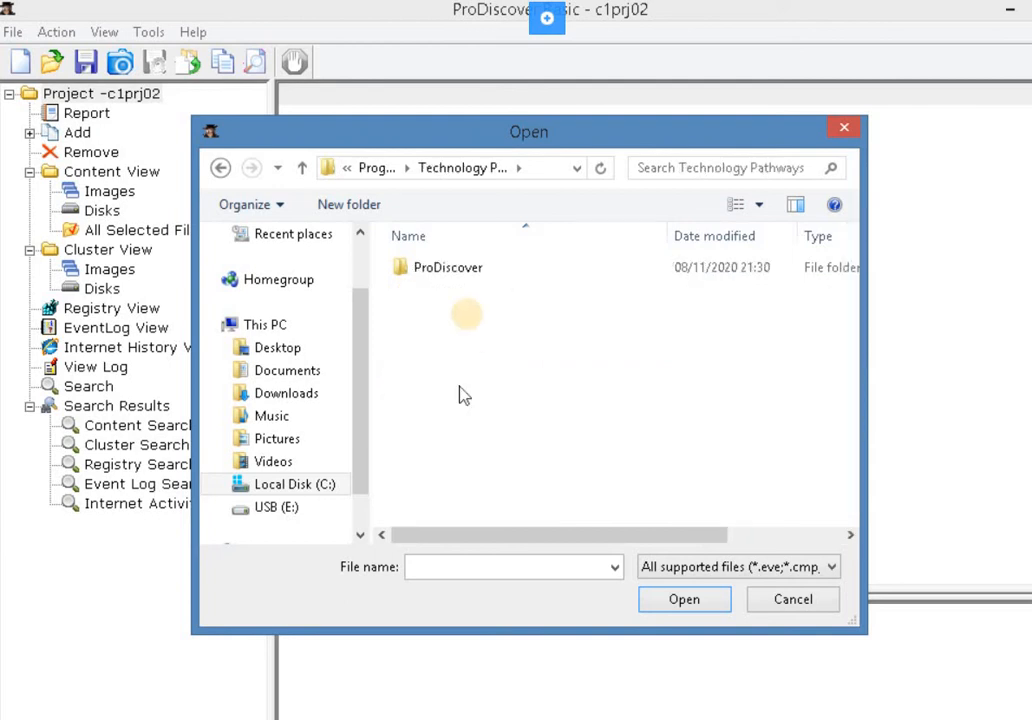
pyautogui.doubleClick(447, 270)
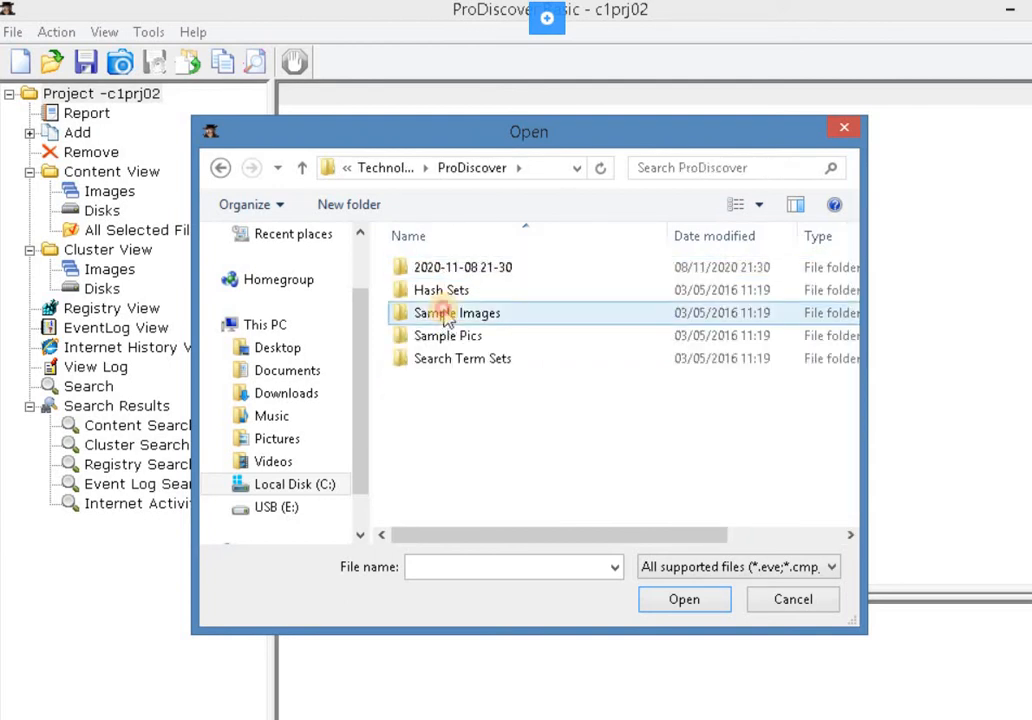
pyautogui.click(446, 314)
pyautogui.doubleClick(446, 314)
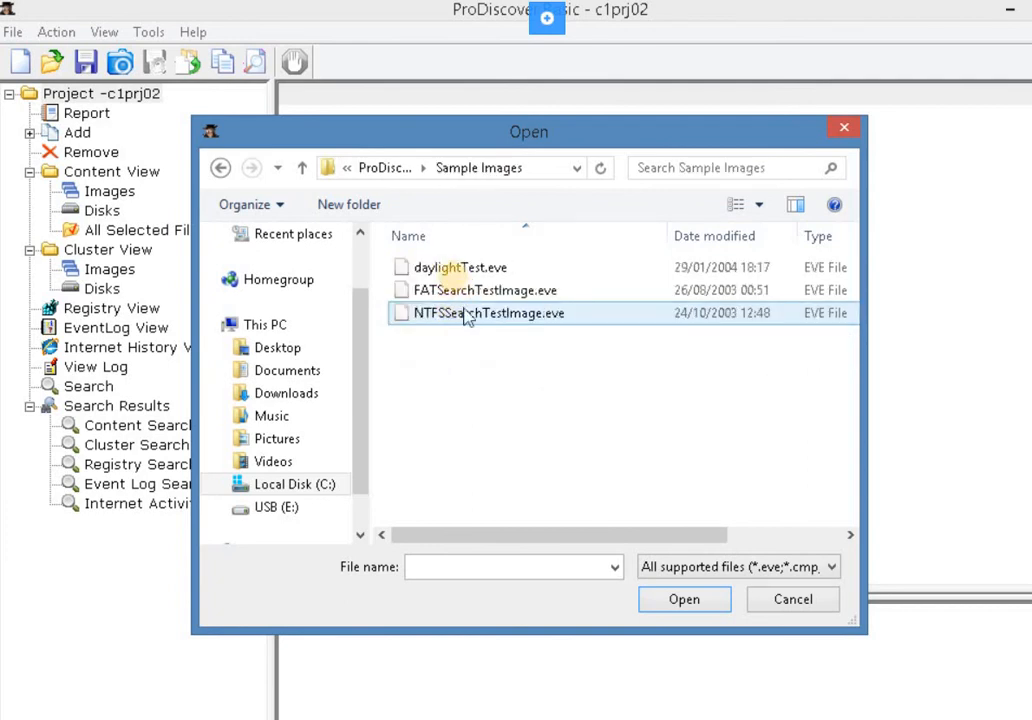
# Add the sample image FATSearchTestImage.eve to the c1prj02 project.
pyautogui.press('Down')
pyautogui.press('Down')
pyautogui.press('Up')
pyautogui.press('Down')
pyautogui.press('Down')
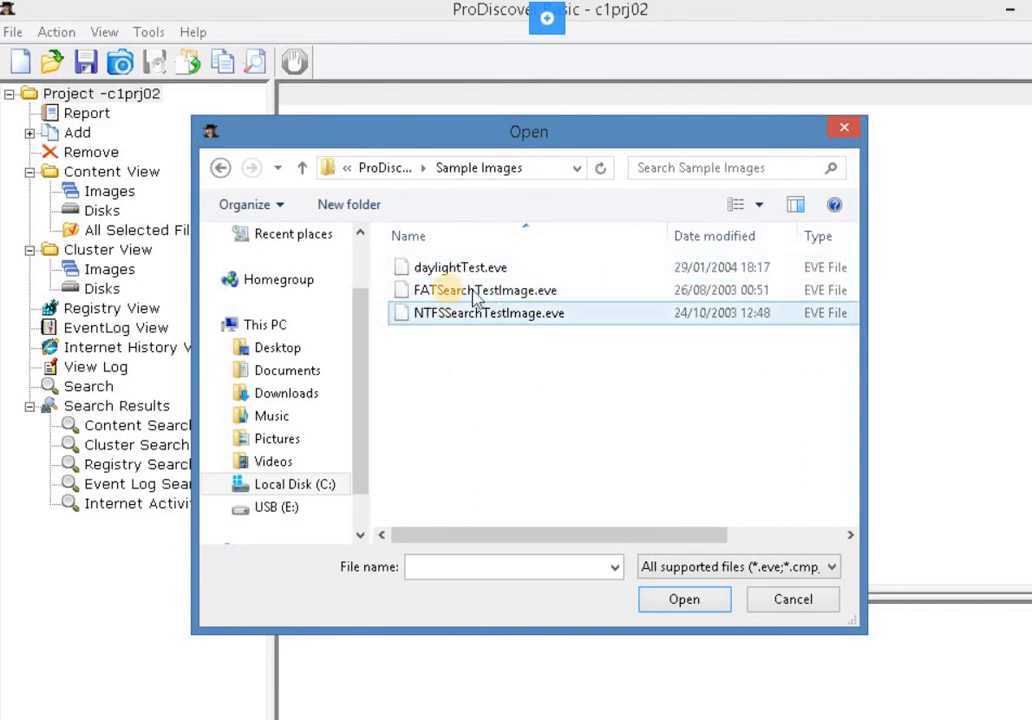
pyautogui.press('Up')
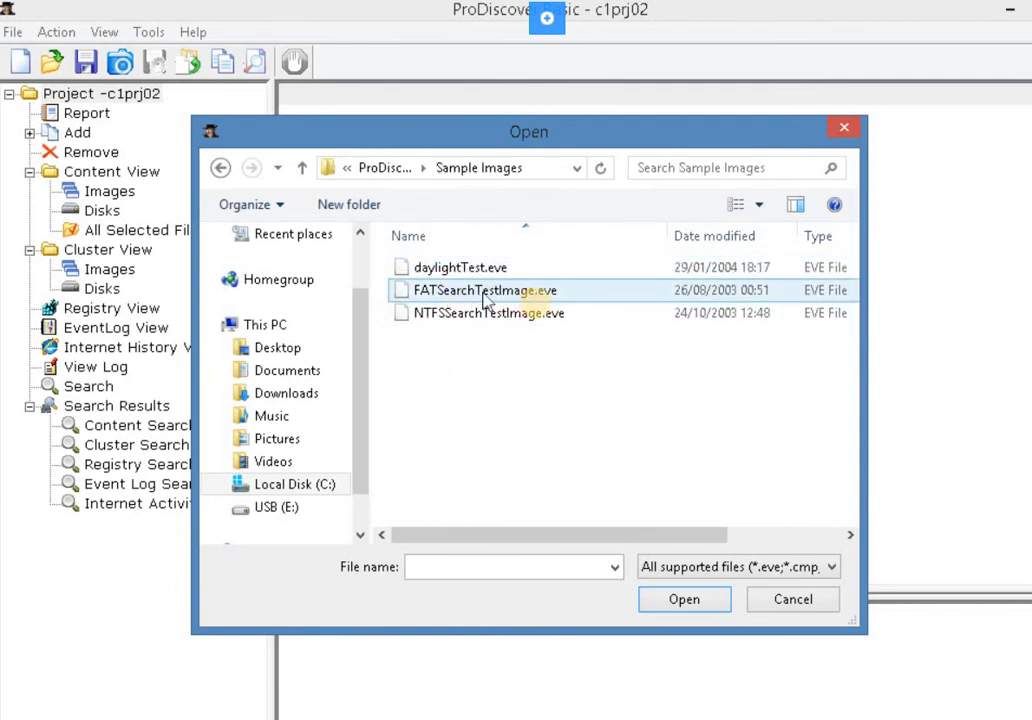
pyautogui.doubleClick(547, 292)
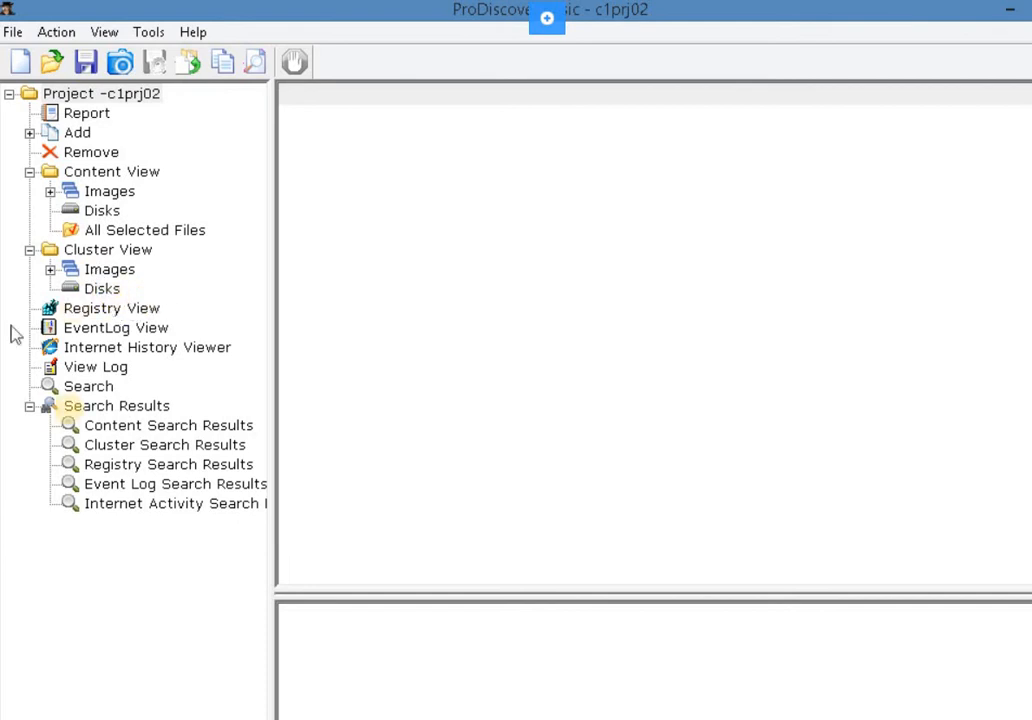
# Run an ASCII content search for the pattern "fragment" in the added sample image.
pyautogui.click(88, 387)
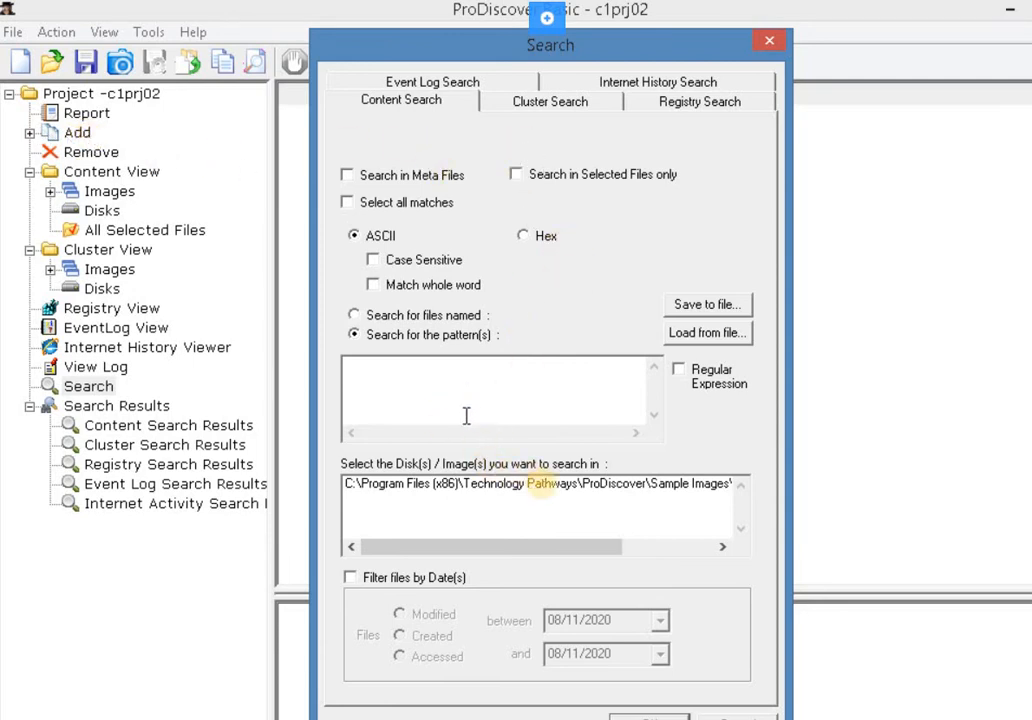
pyautogui.click(562, 497)
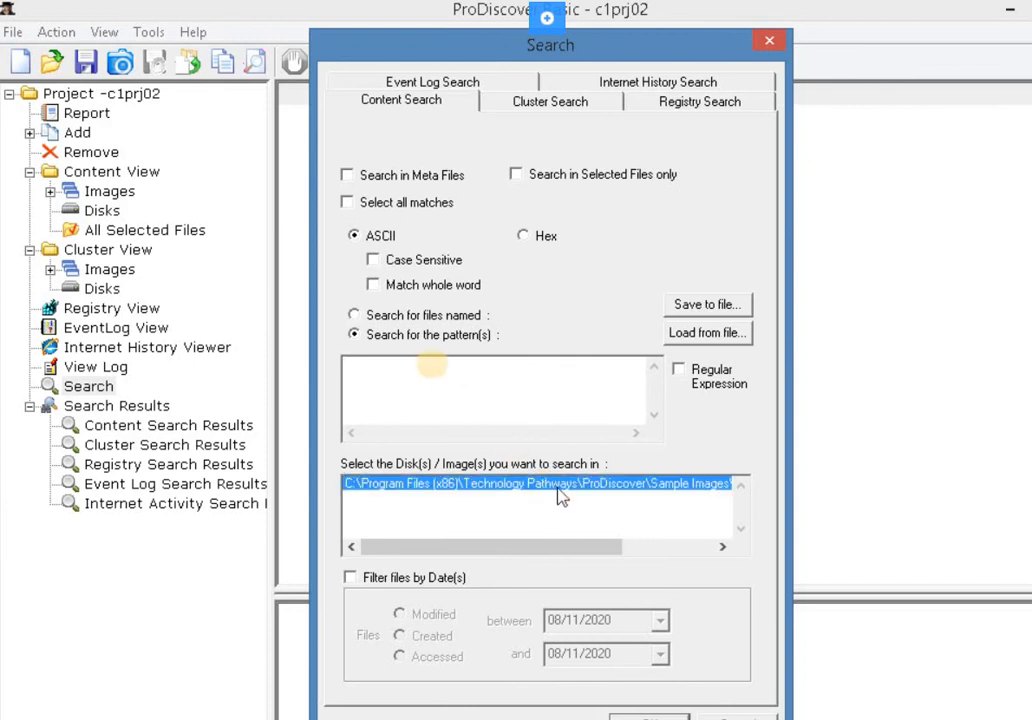
pyautogui.click(426, 366)
pyautogui.write('f')
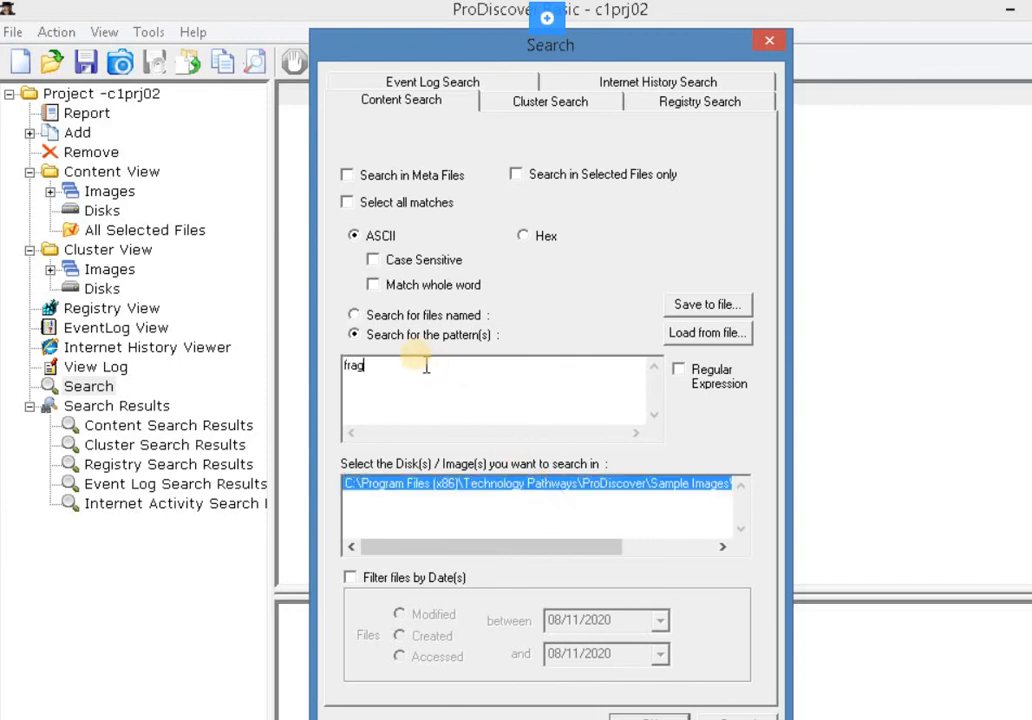
pyautogui.write('ragment')
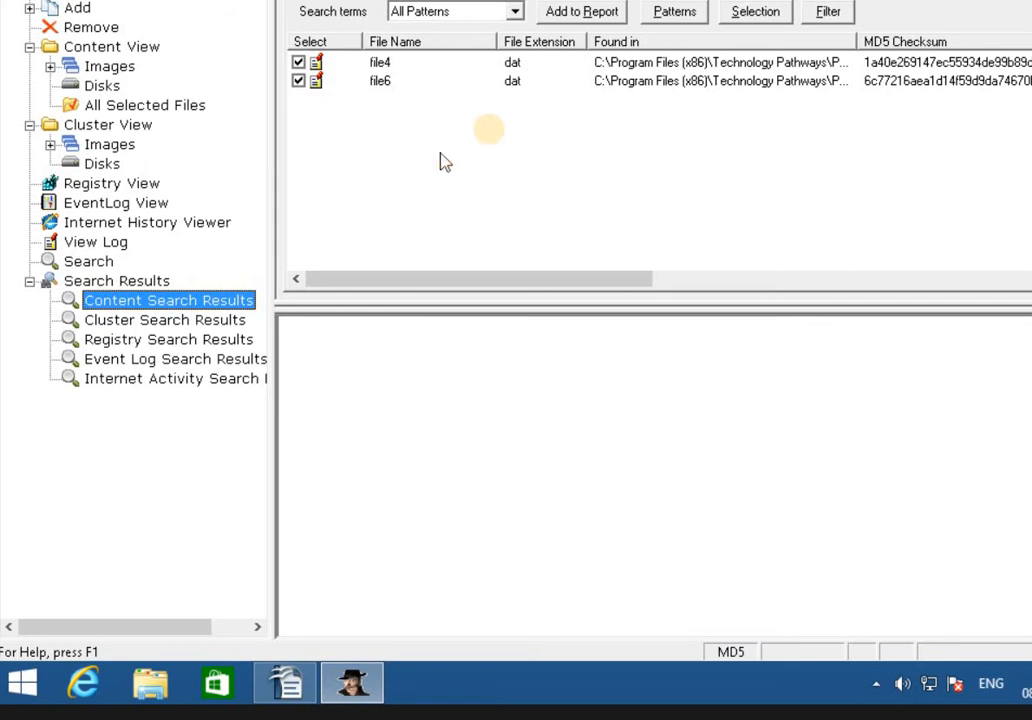
# Examine where the search pattern occurs in file4 and file6 of the content search results.
pyautogui.click(379, 66)
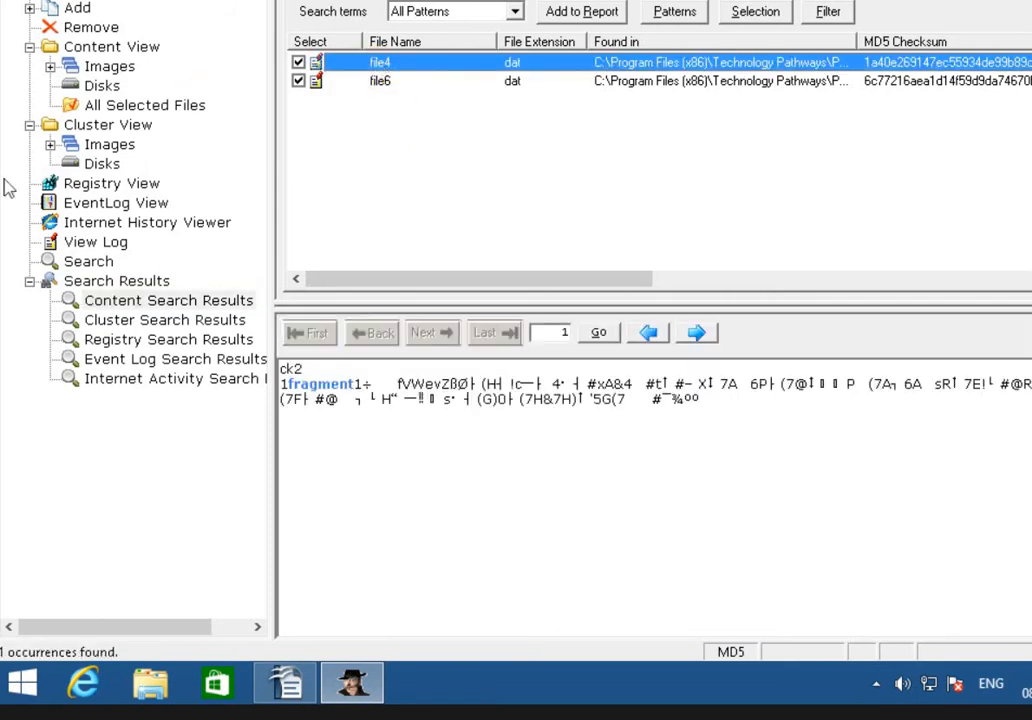
pyautogui.click(320, 383)
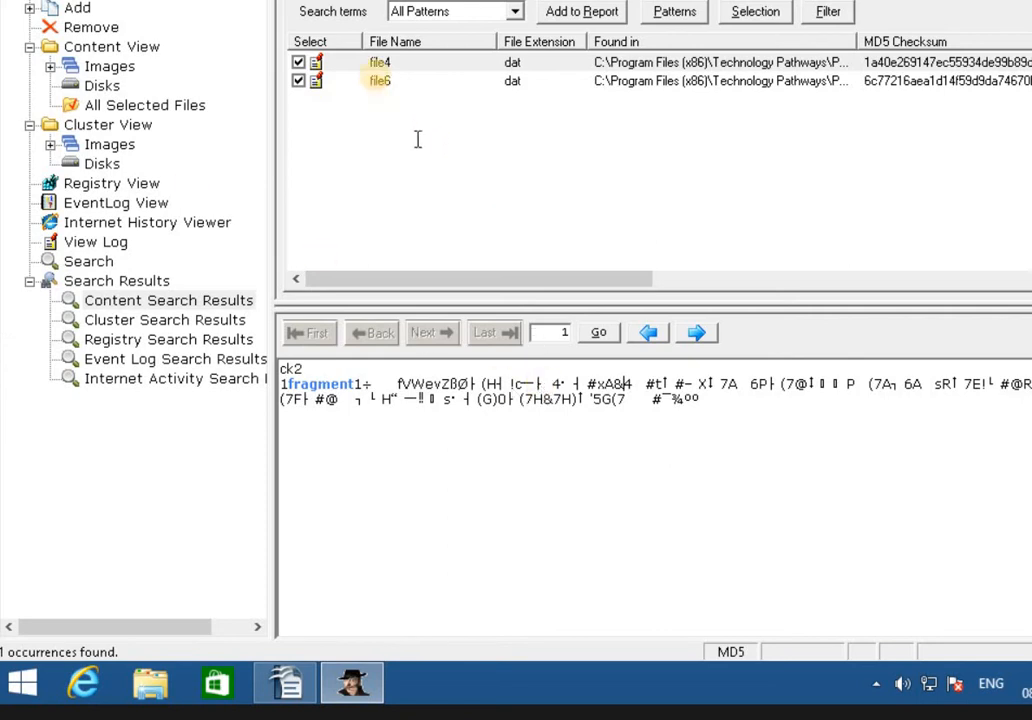
pyautogui.click(380, 82)
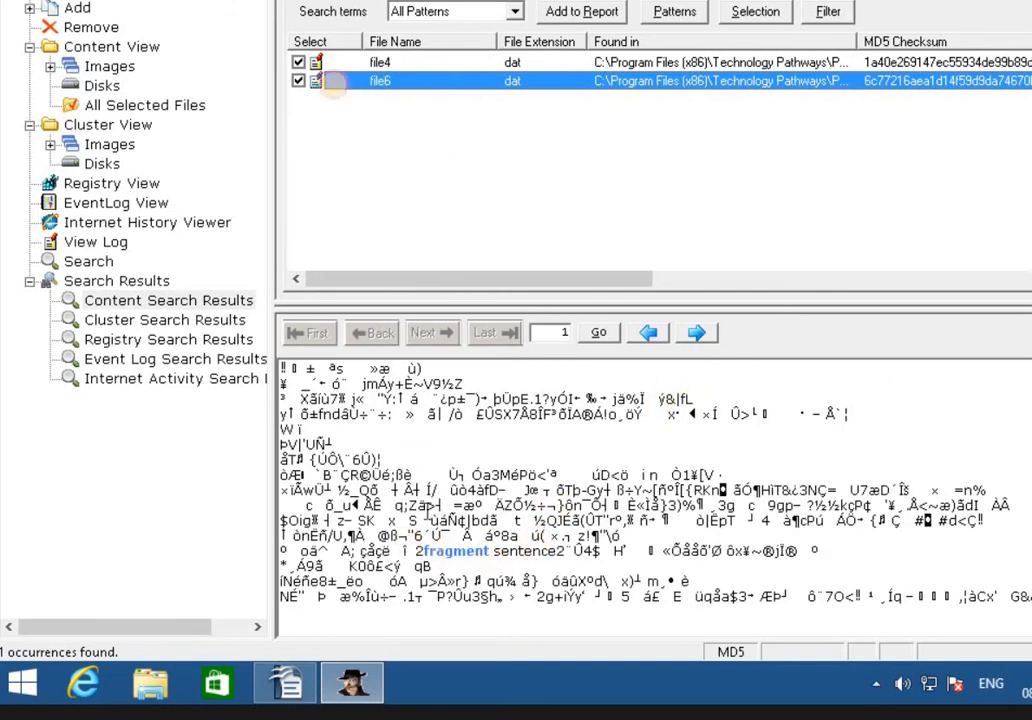
pyautogui.click(335, 123)
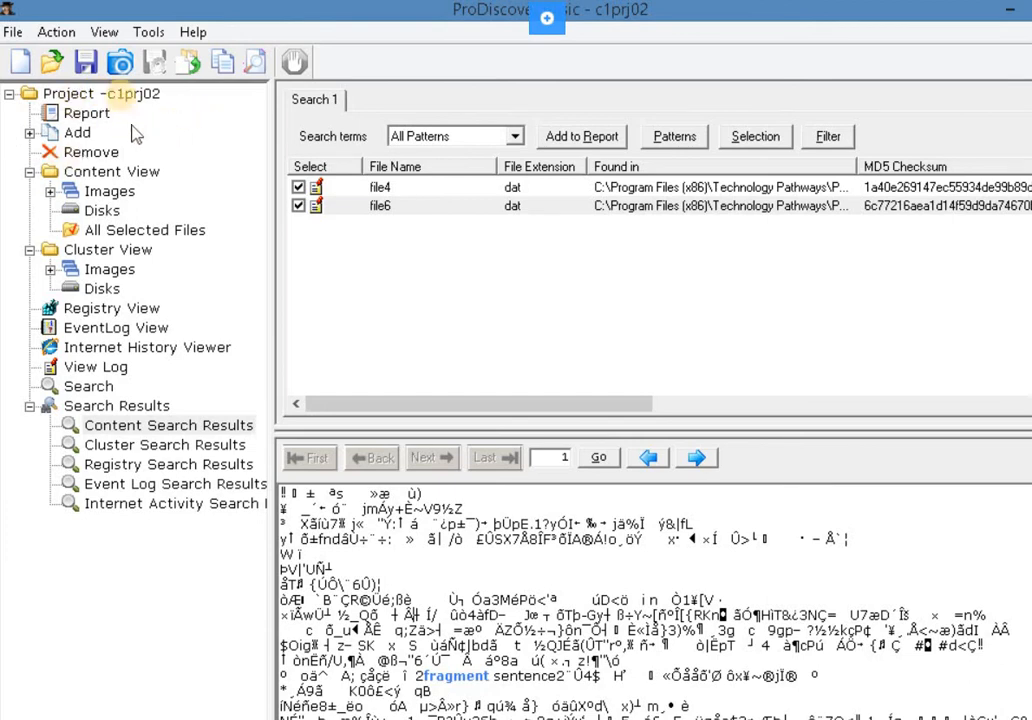
# Run a raw cluster search for the ASCII pattern "fragment" in the sample image.
pyautogui.click(100, 94)
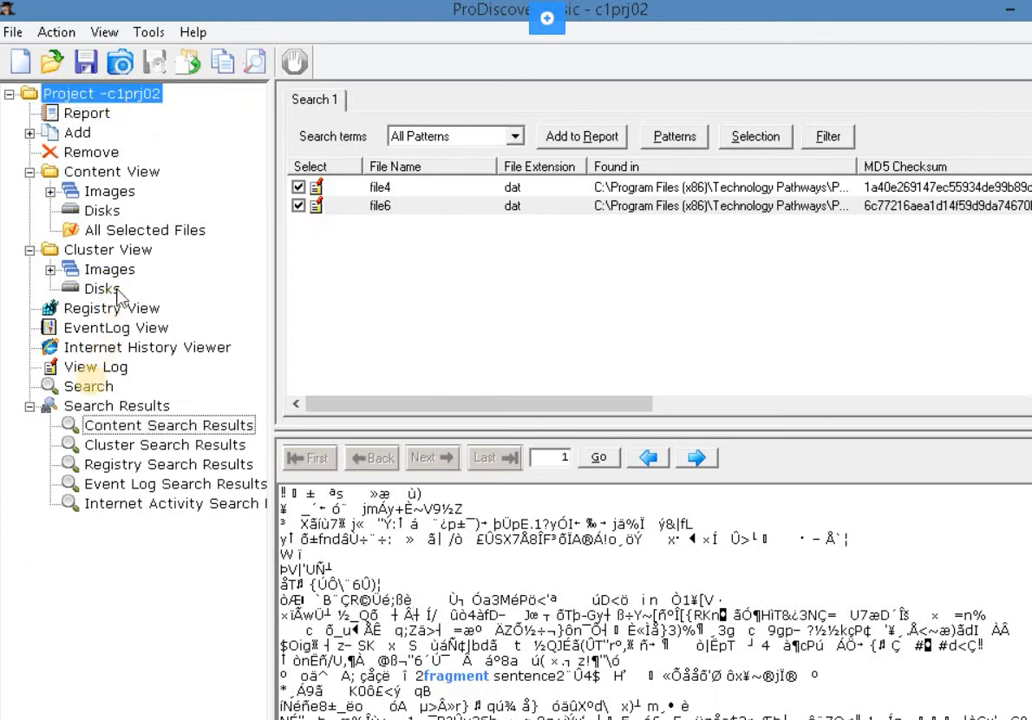
pyautogui.click(88, 387)
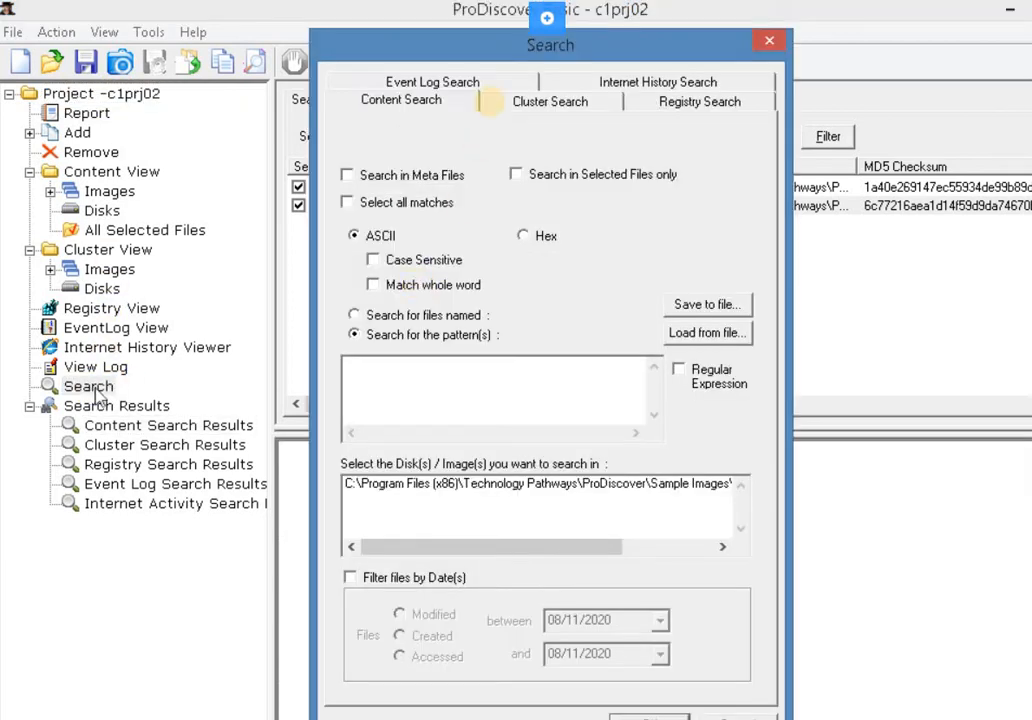
pyautogui.click(541, 105)
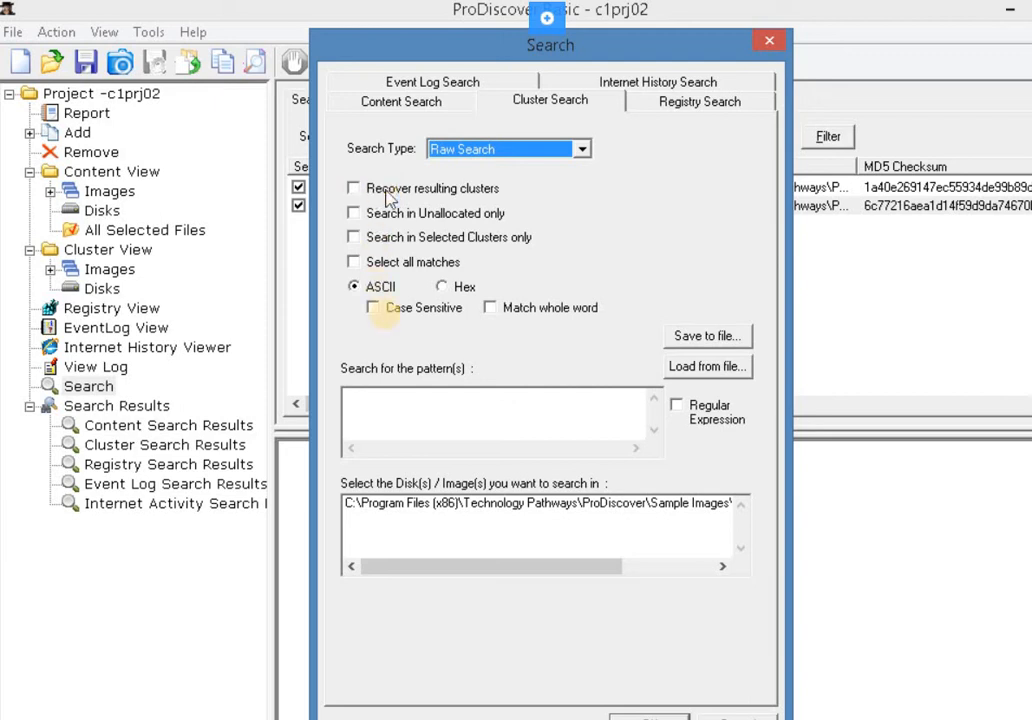
pyautogui.click(400, 408)
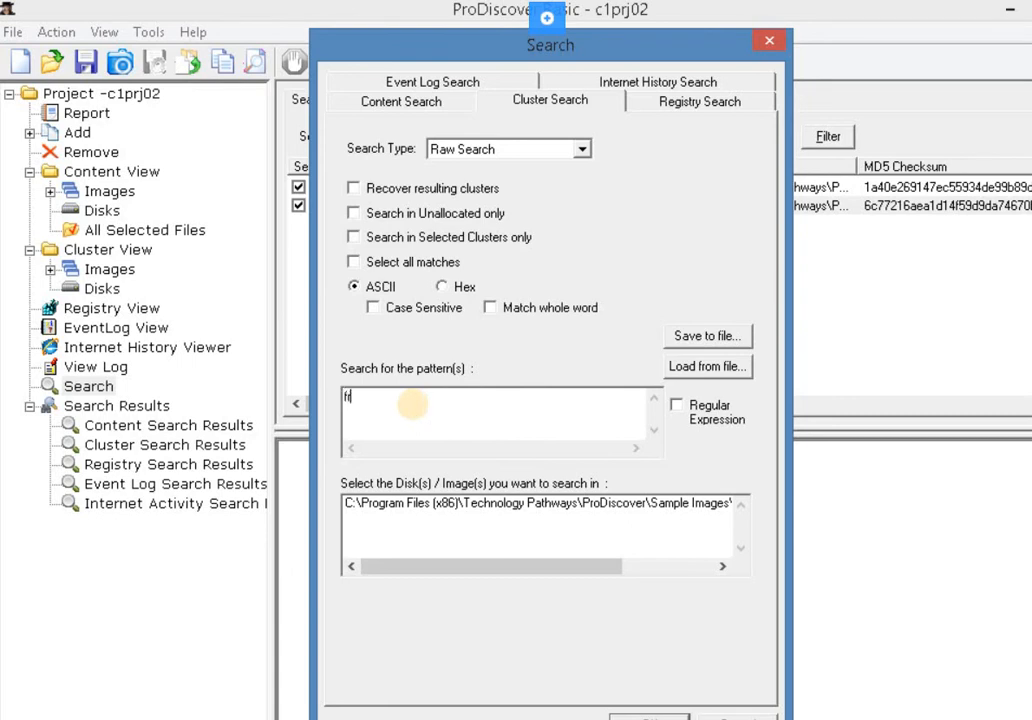
pyautogui.write('ment')
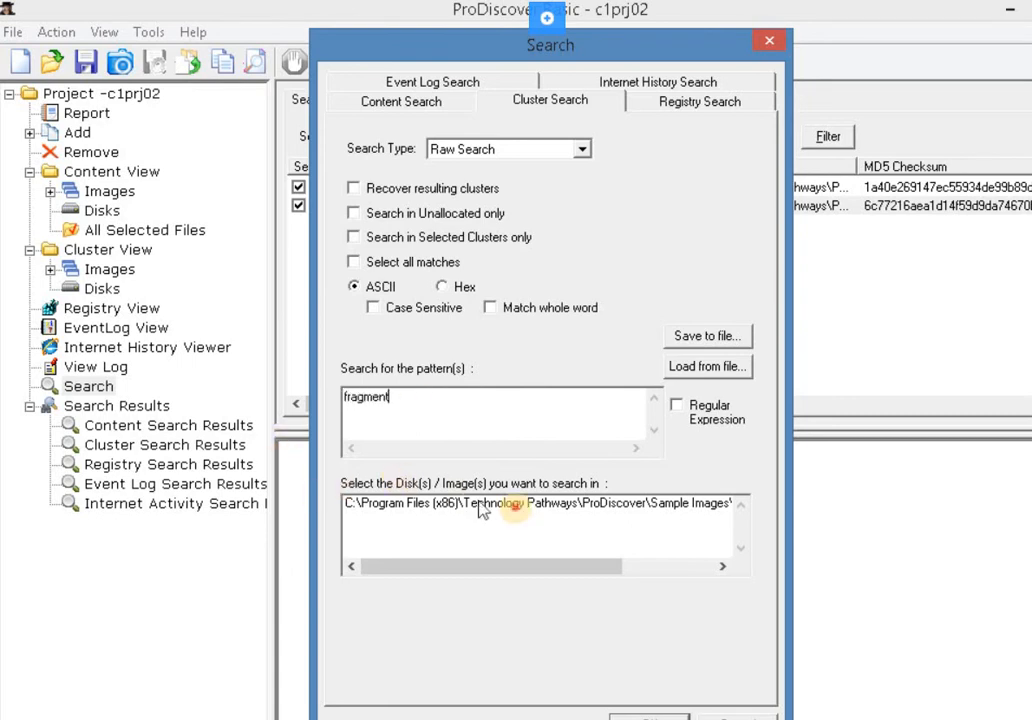
pyautogui.click(572, 525)
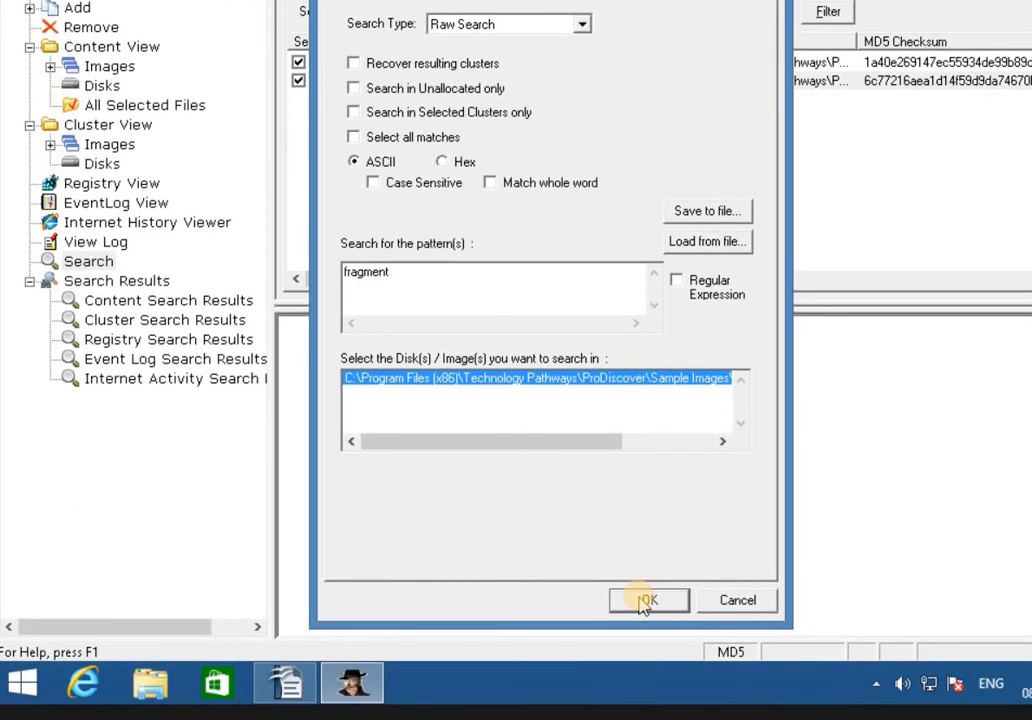
pyautogui.click(647, 601)
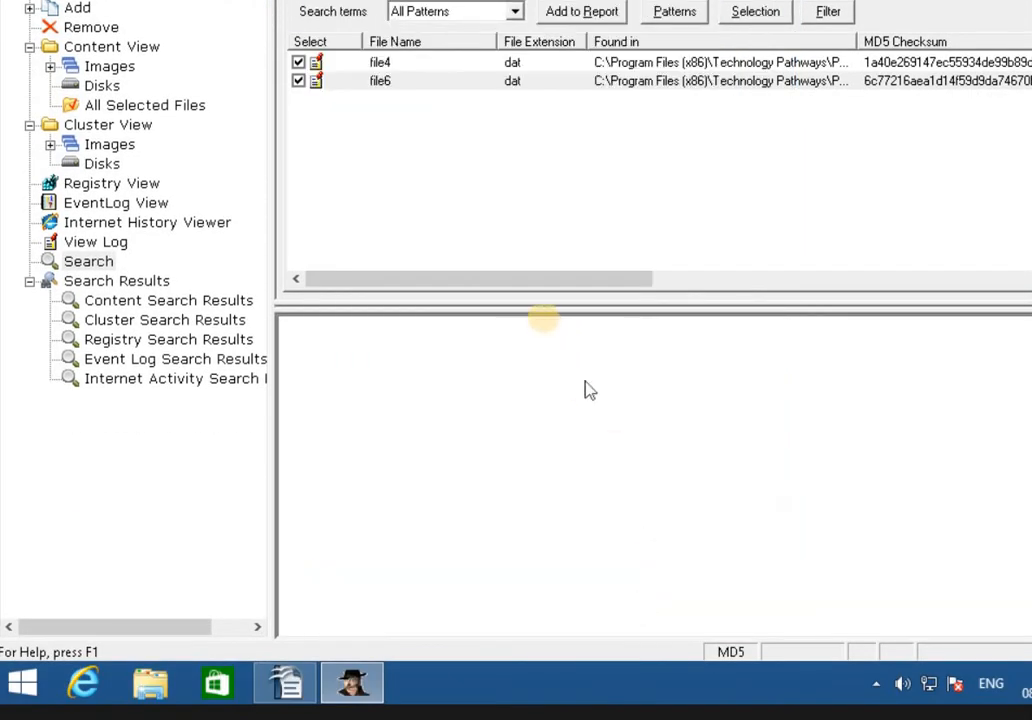
# Open the cluster search results and examine the hex data of cluster 9 for the search pattern.
pyautogui.click(164, 319)
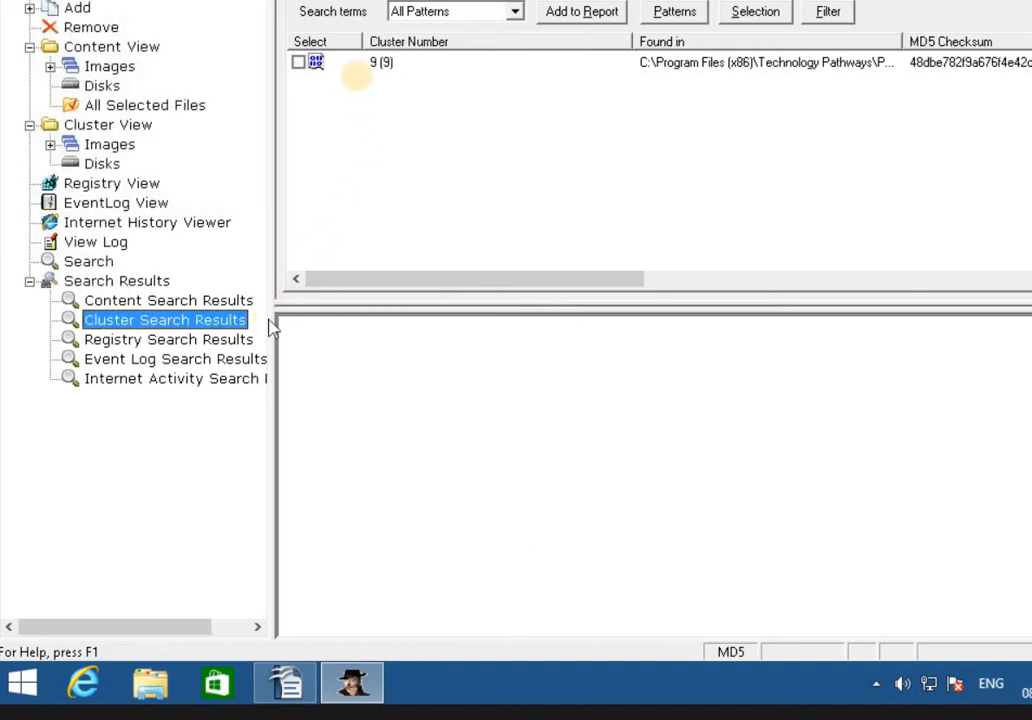
pyautogui.click(503, 62)
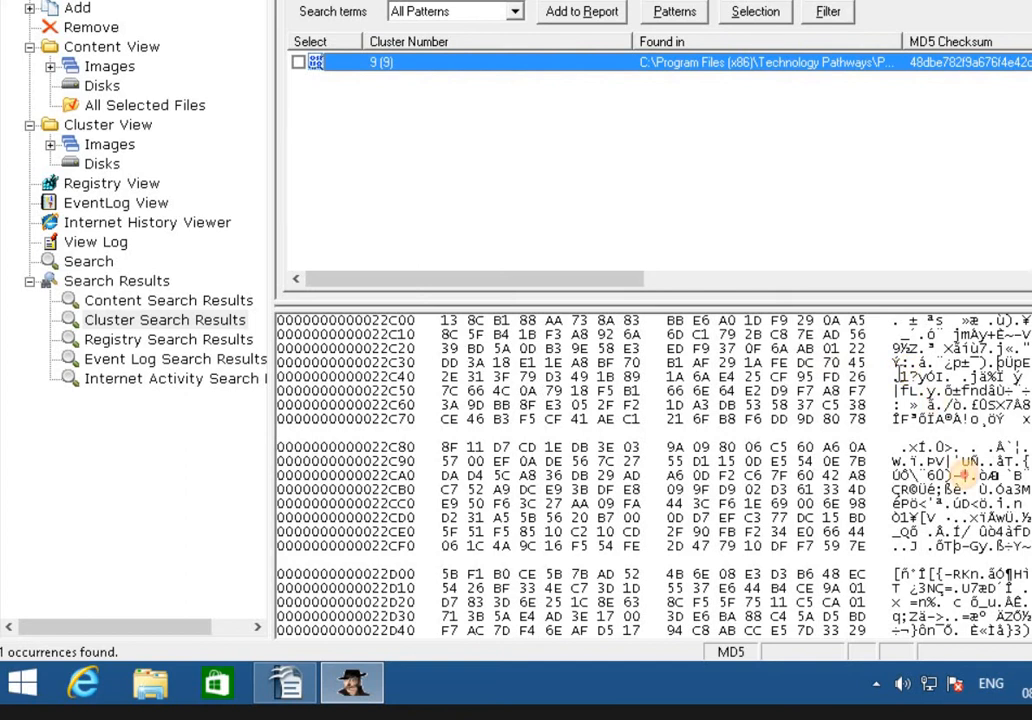
pyautogui.moveTo(893, 377); pyautogui.dragTo(962, 462)
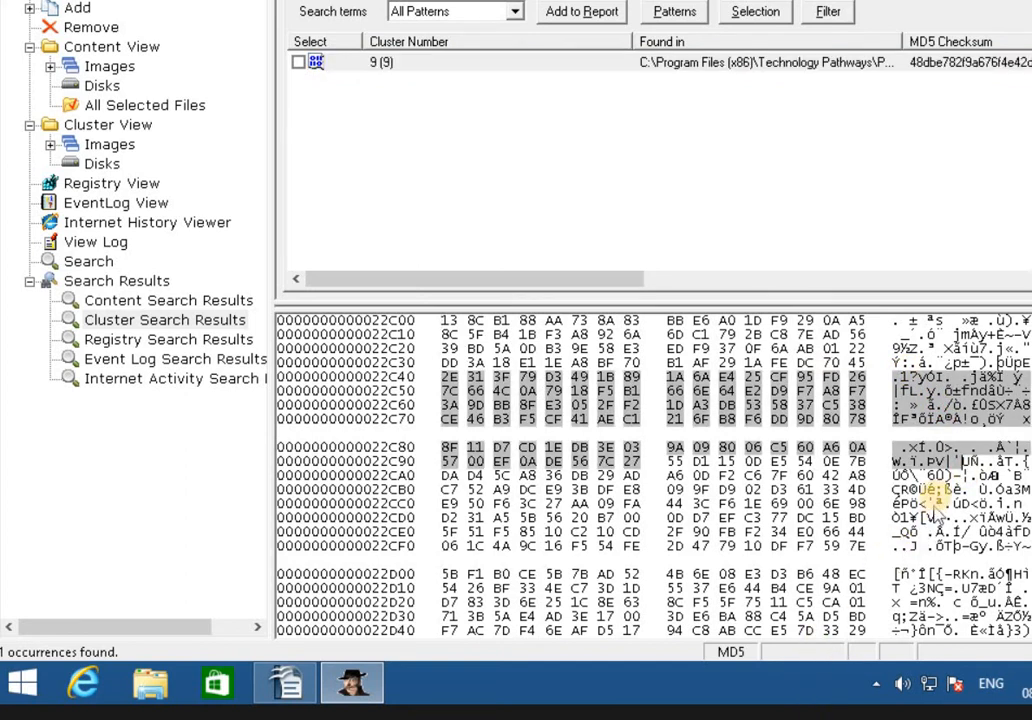
pyautogui.scroll(-3, 942, 494)
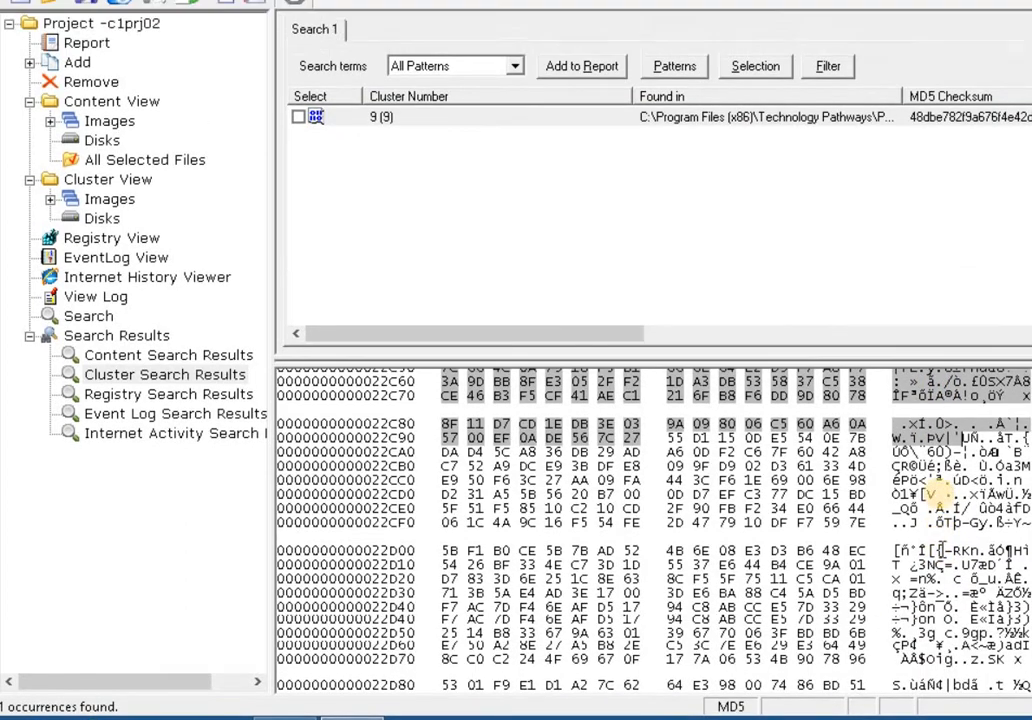
pyautogui.scroll(-1, 947, 515)
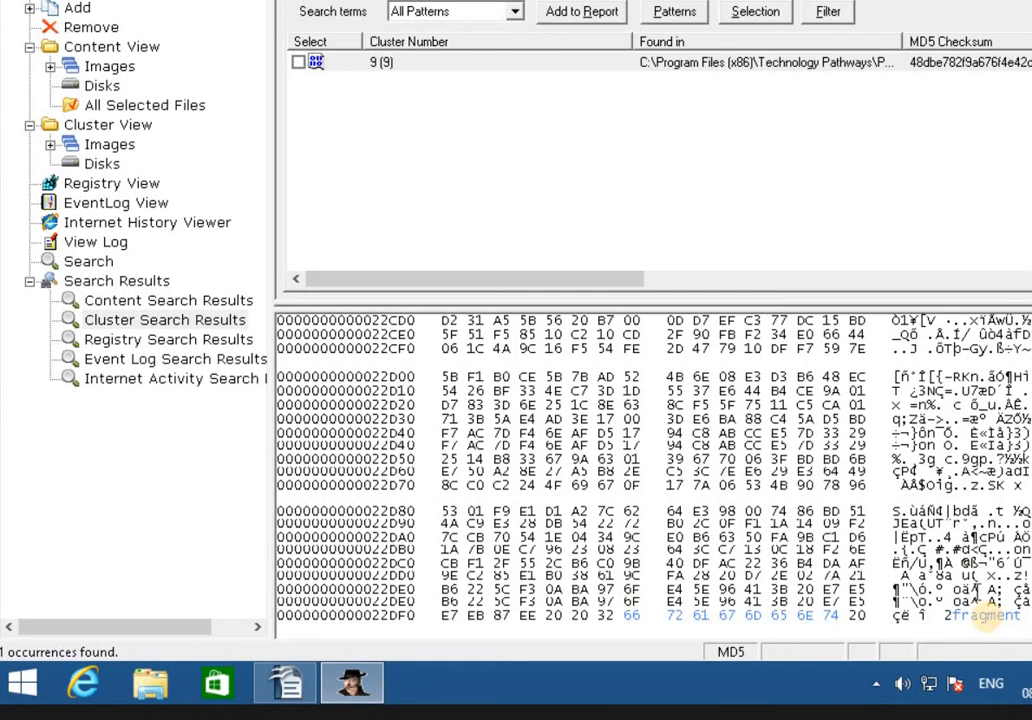
pyautogui.moveTo(1026, 610); pyautogui.dragTo(962, 606)
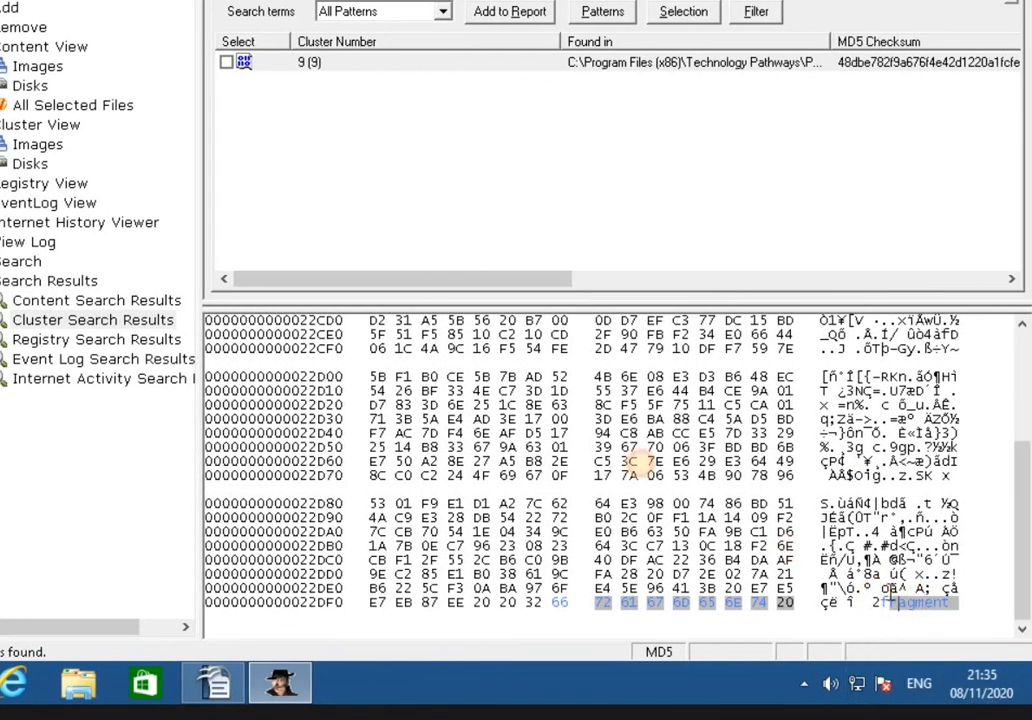
pyautogui.scroll(2, 392, 455)
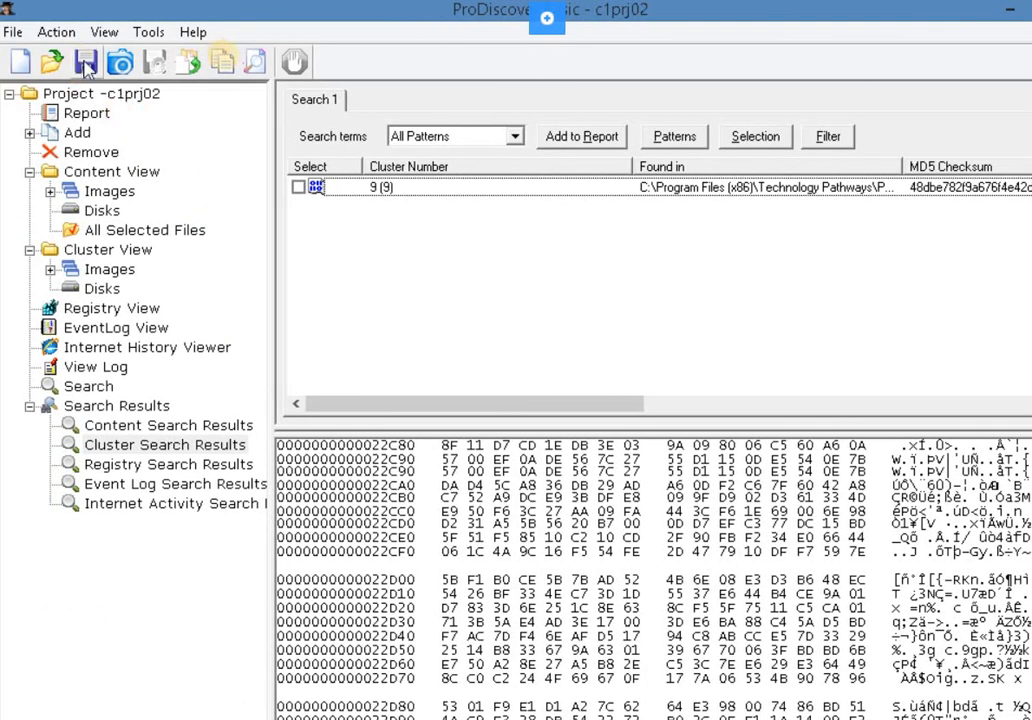
# Save the project as c1prj02 in the Sample Images folder.
pyautogui.click(85, 63)
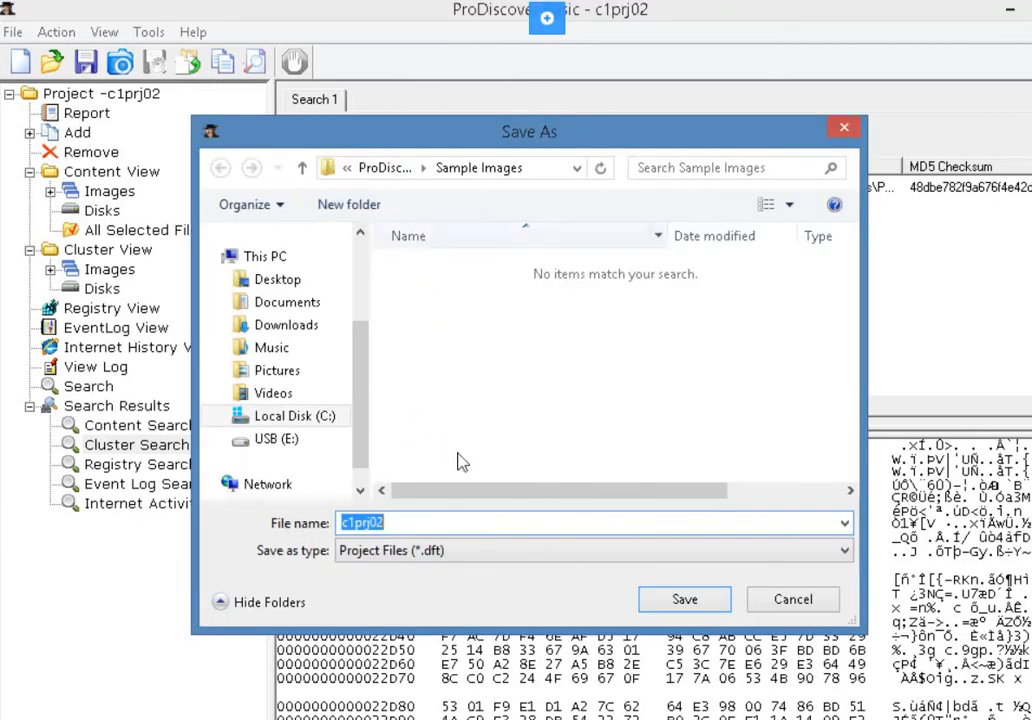
pyautogui.click(700, 609)
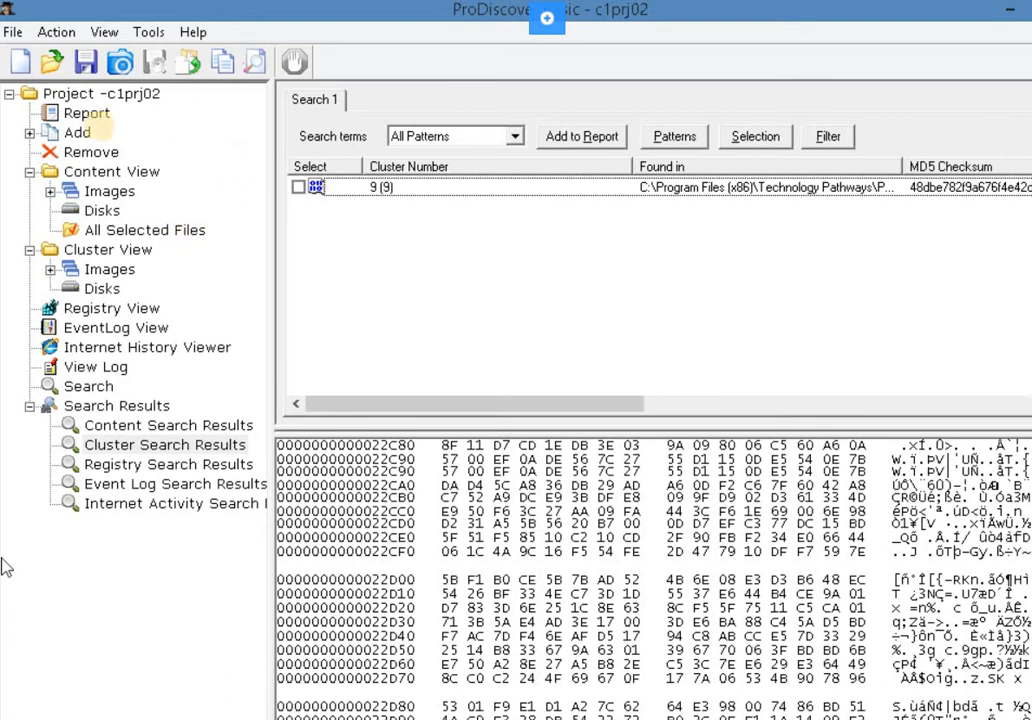
# Create a new project with project number c1prj03 and project file name c1prj03.
pyautogui.click(13, 32)
pyautogui.click(50, 58)
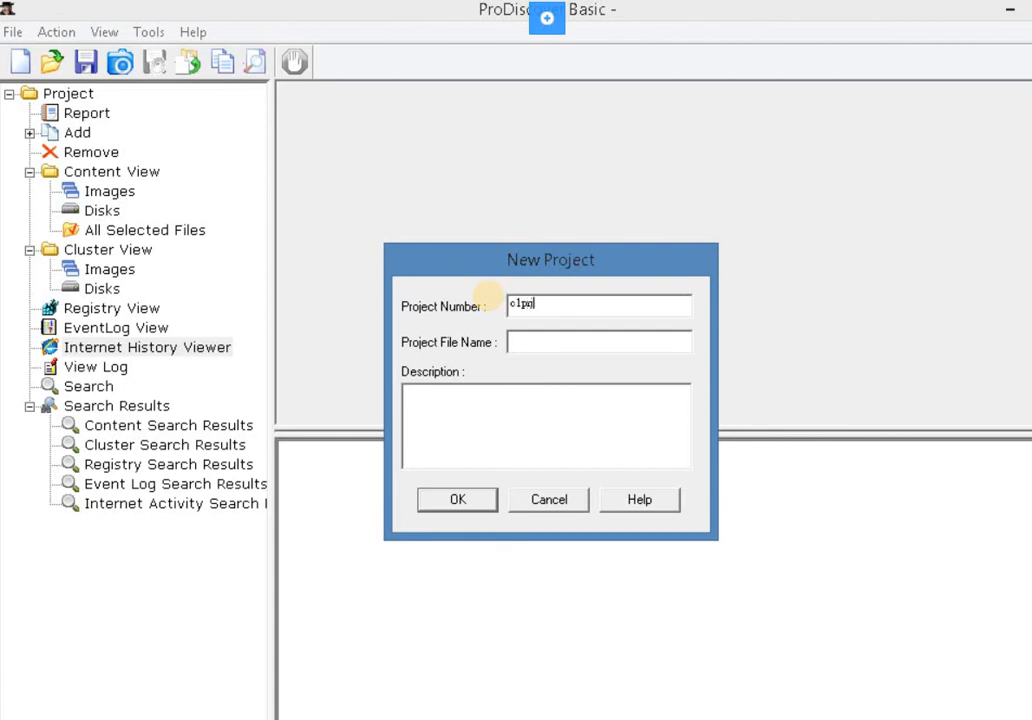
pyautogui.write('c1prj03')
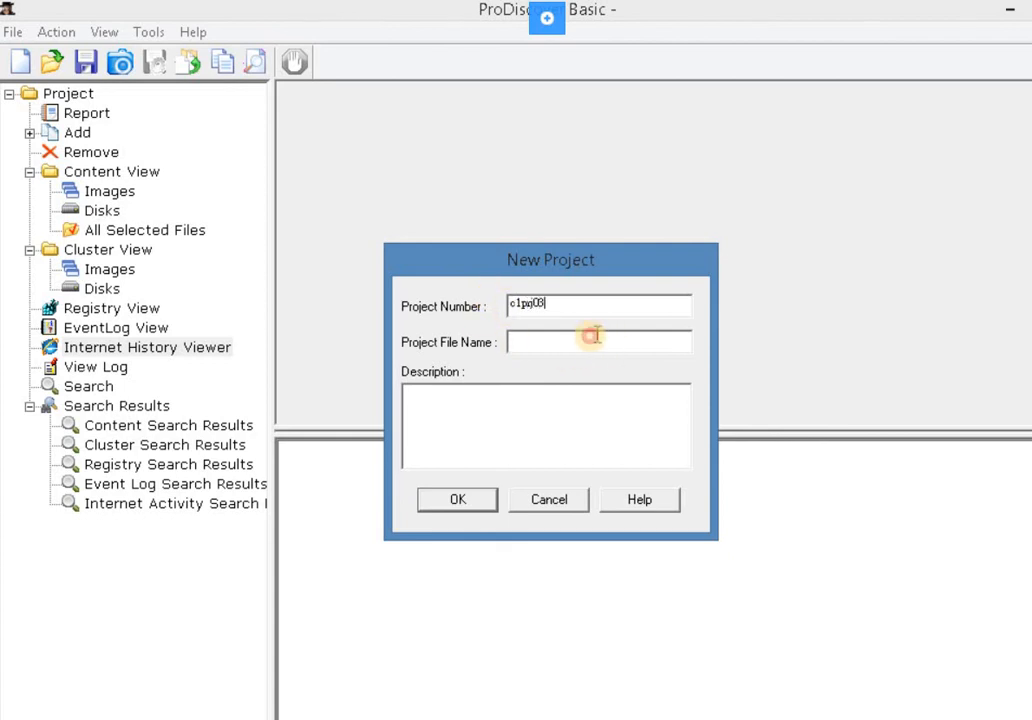
pyautogui.click(586, 341)
pyautogui.write('c1prj03')
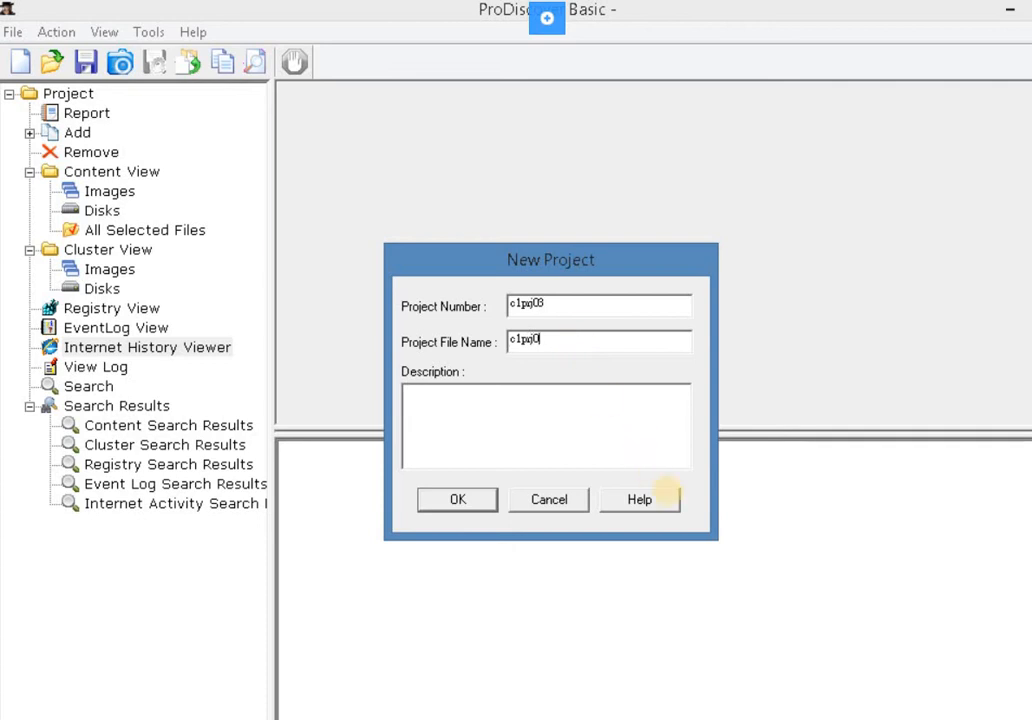
pyautogui.click(457, 502)
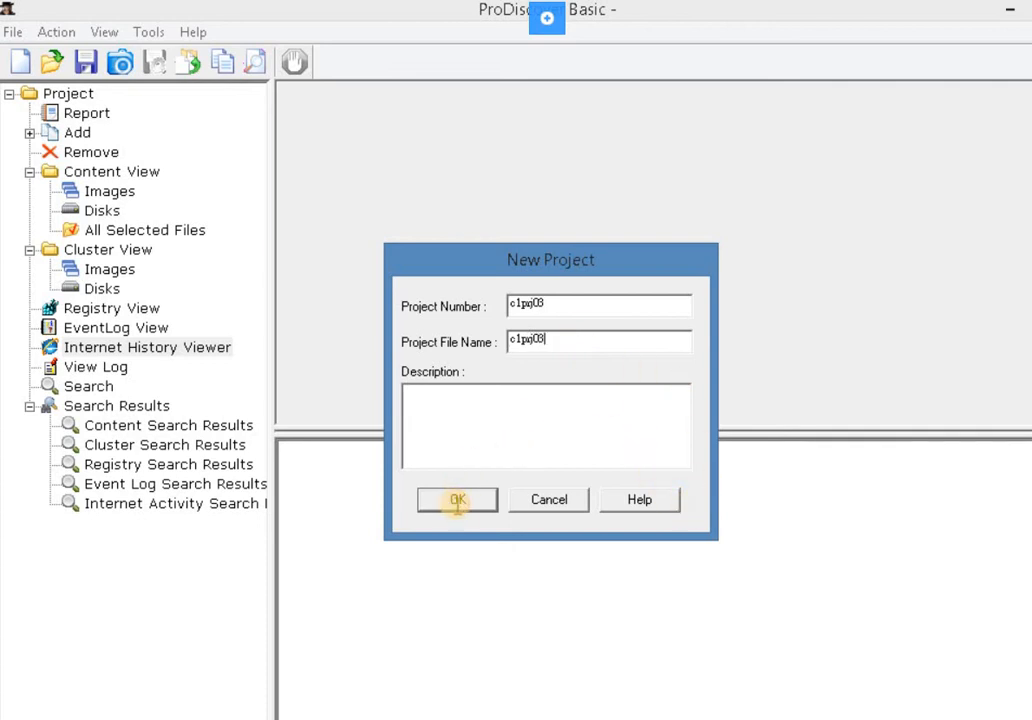
pyautogui.click(458, 502)
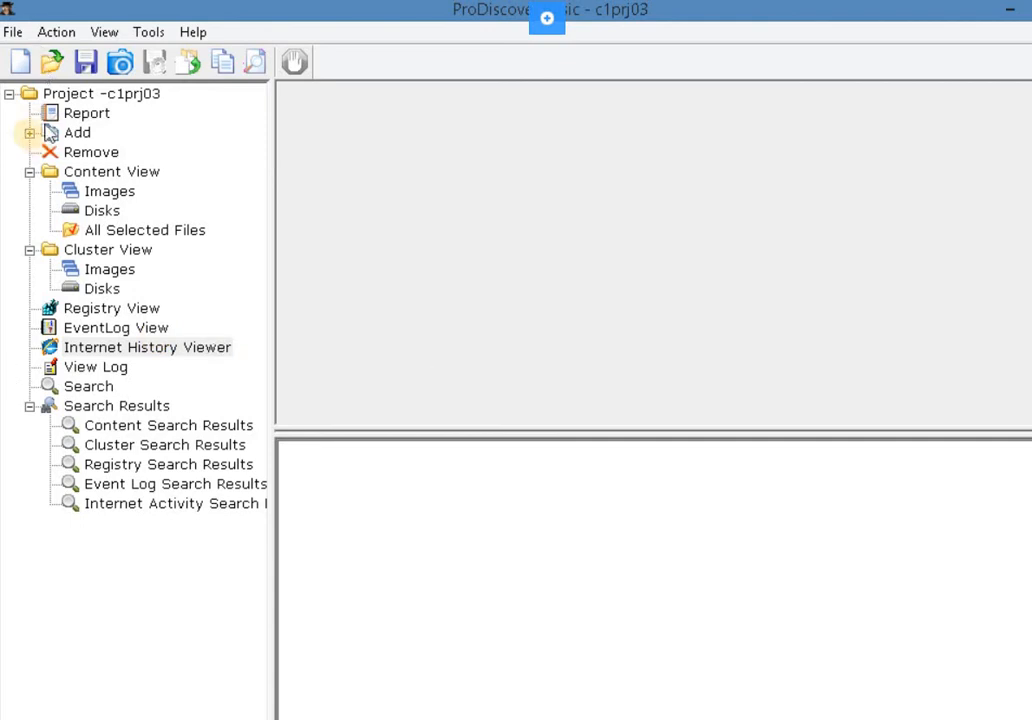
pyautogui.click(100, 132)
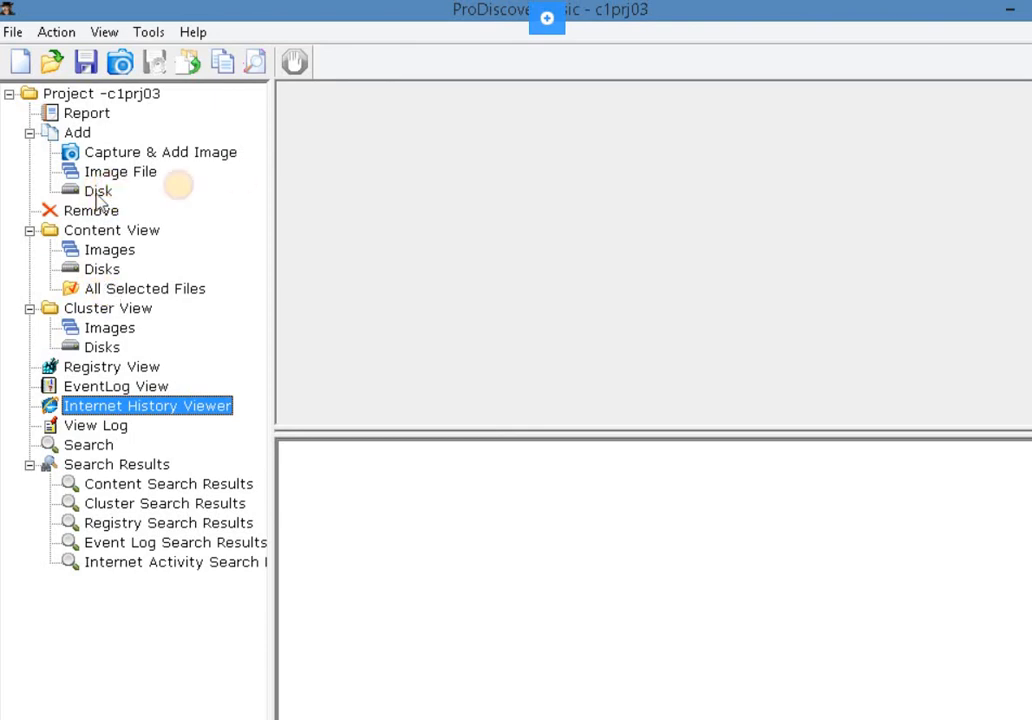
pyautogui.click(146, 186)
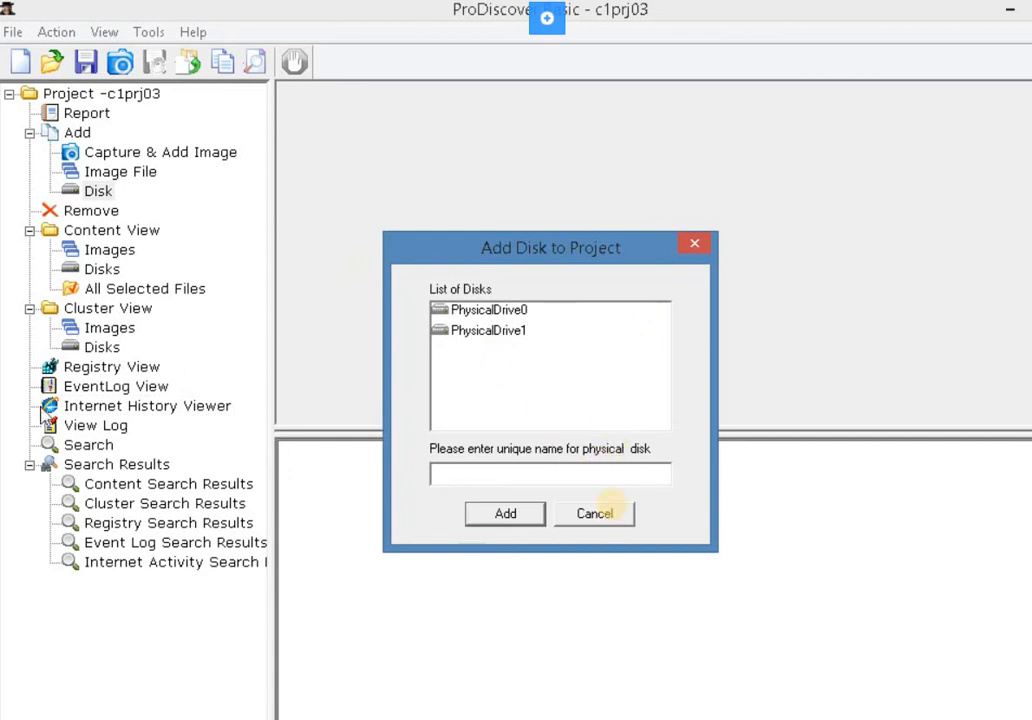
pyautogui.click(604, 516)
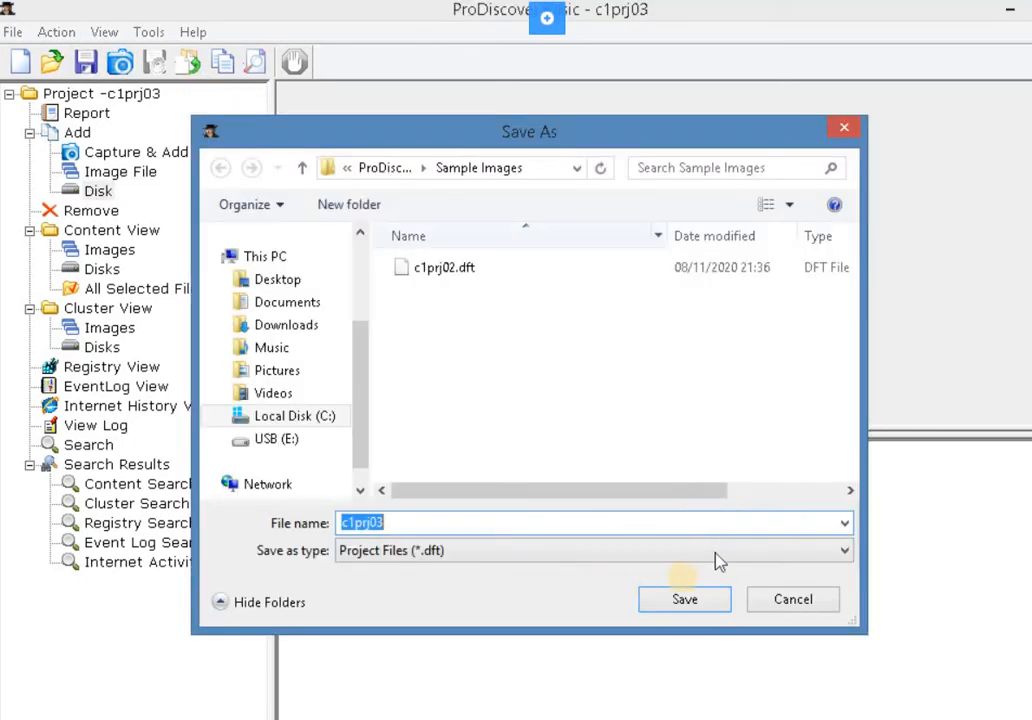
# Save the new project as c1prj03 in the Sample Images folder.
pyautogui.click(685, 600)
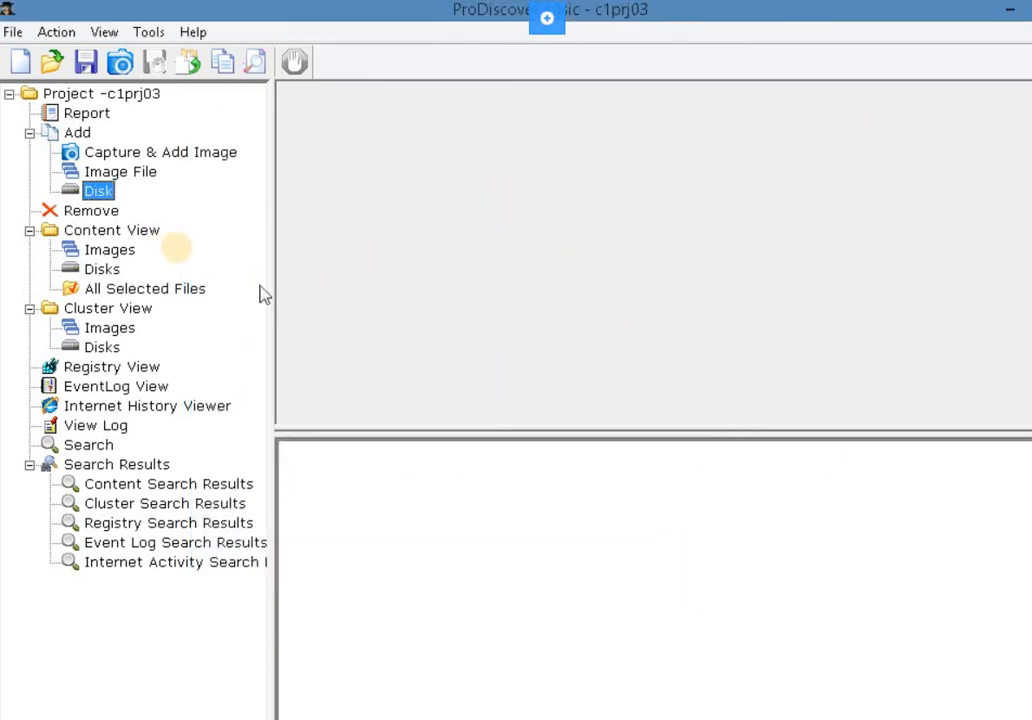
# Add the image file FATSearchTestImage.eve from the Sample Images folder to the project.
pyautogui.click(58, 33)
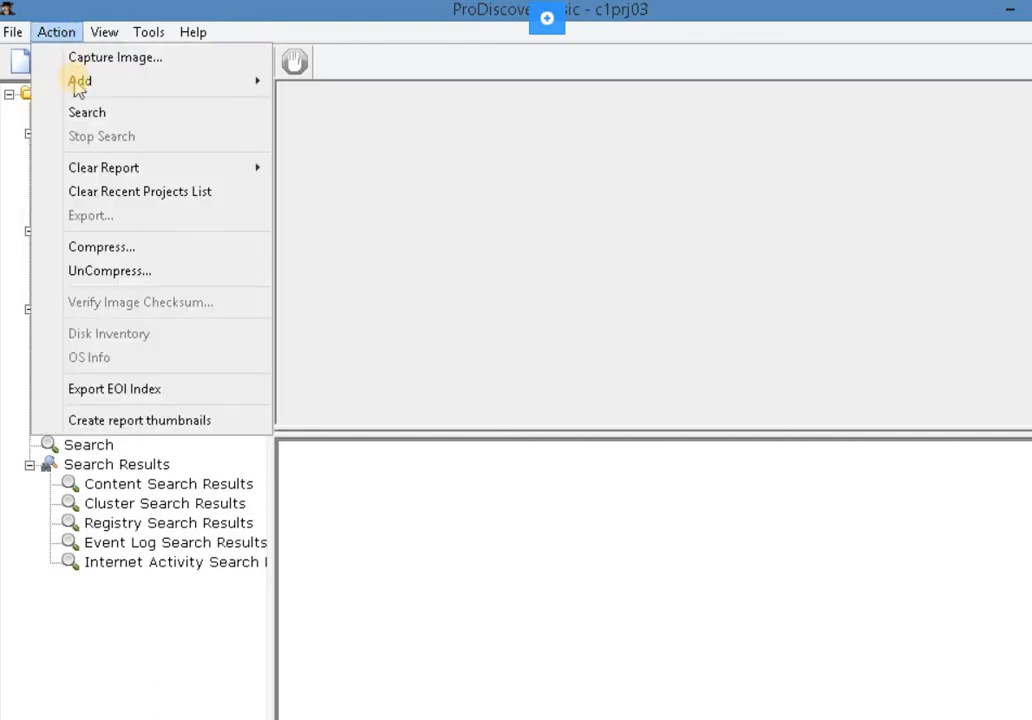
pyautogui.moveTo(80, 84)
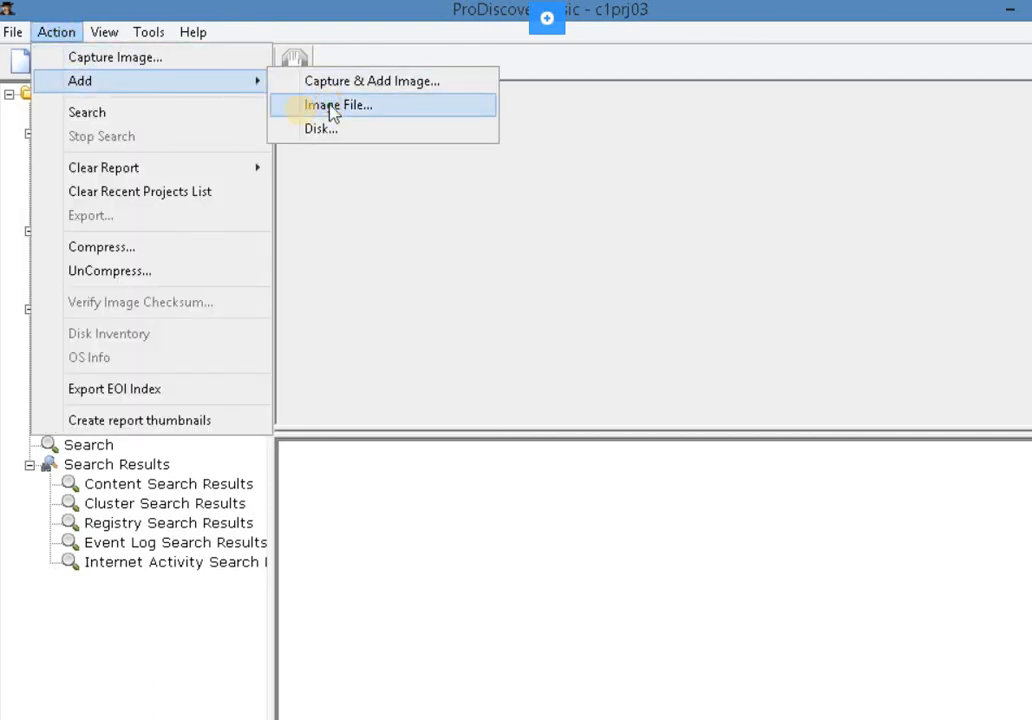
pyautogui.click(297, 110)
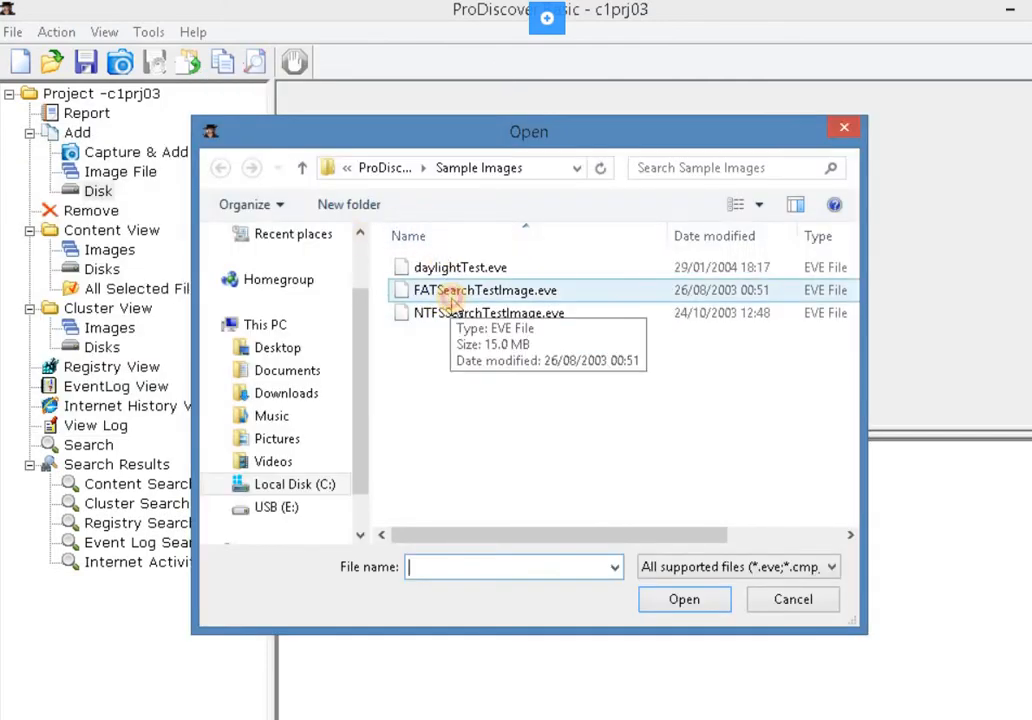
pyautogui.doubleClick(452, 300)
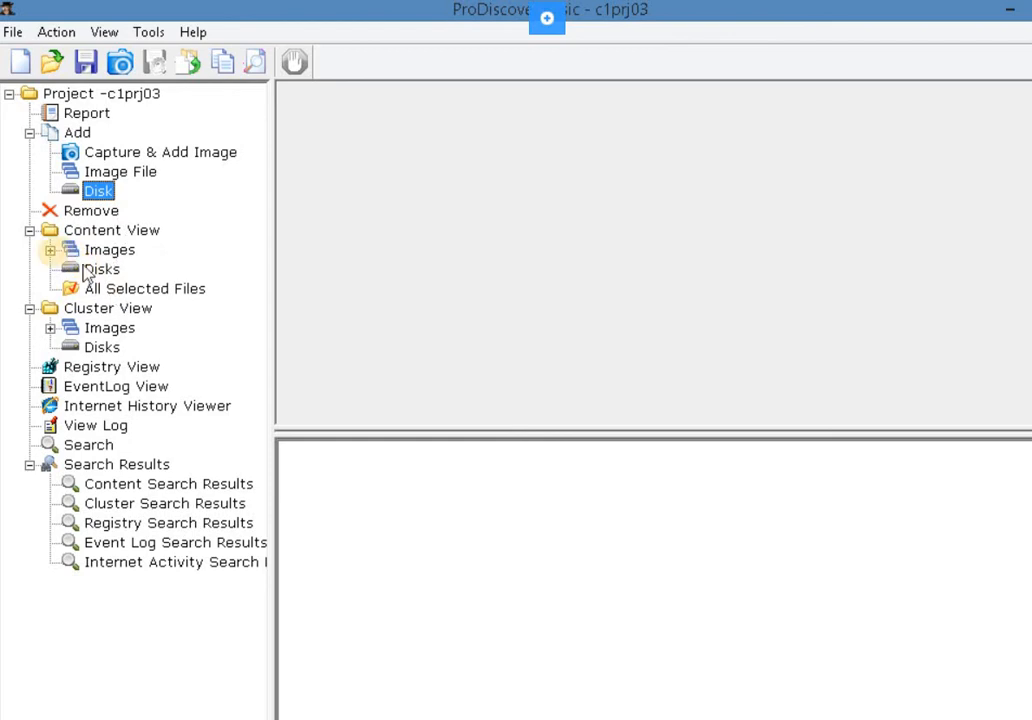
# Open the added image in the Content View, display its files in Gallery View, and expand its folder tree.
pyautogui.click(51, 250)
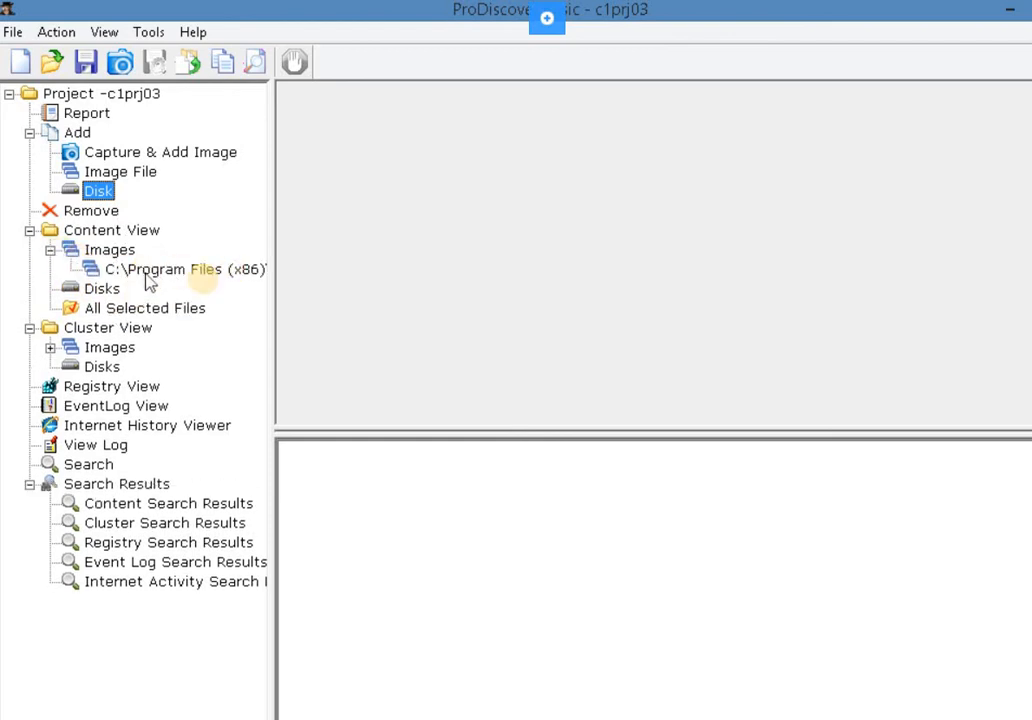
pyautogui.click(165, 270)
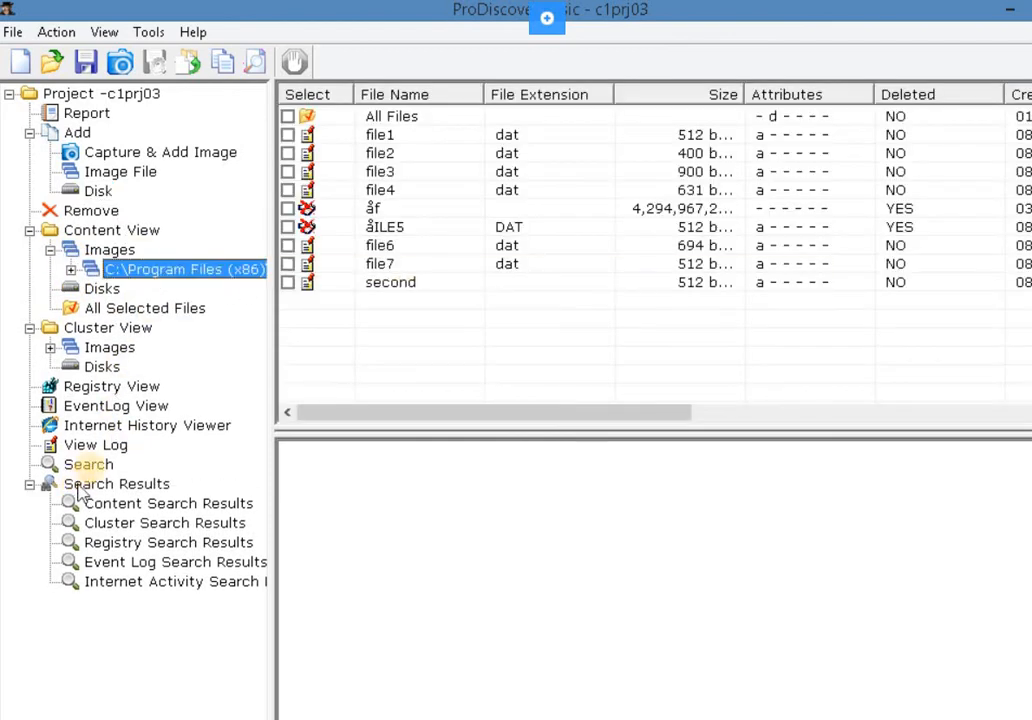
pyautogui.click(106, 32)
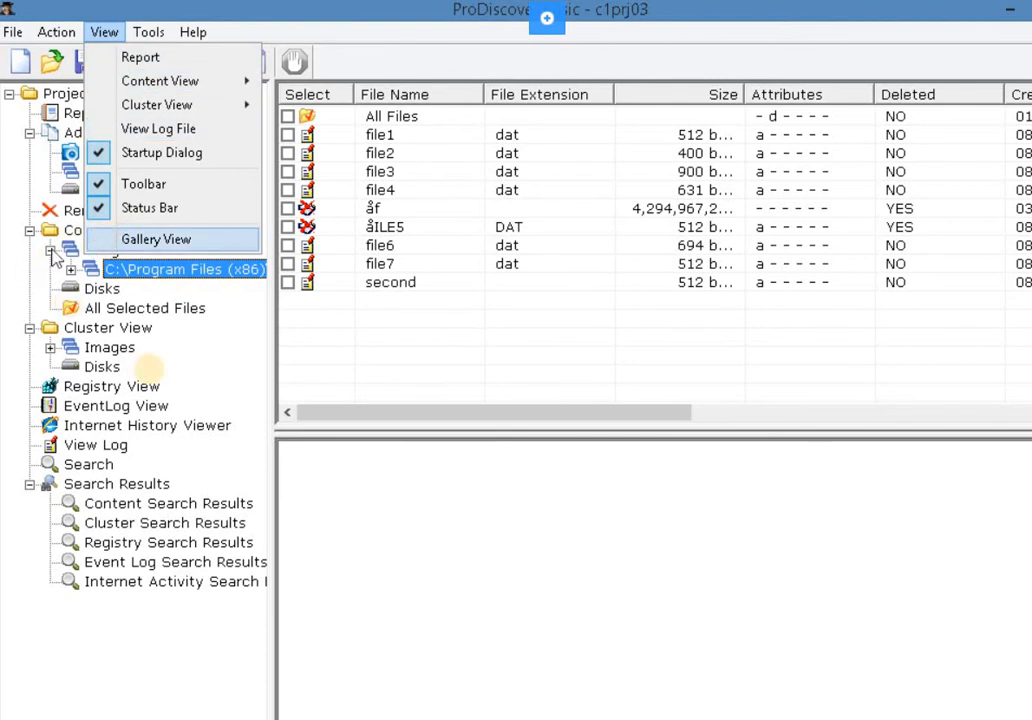
pyautogui.click(110, 243)
pyautogui.click(72, 270)
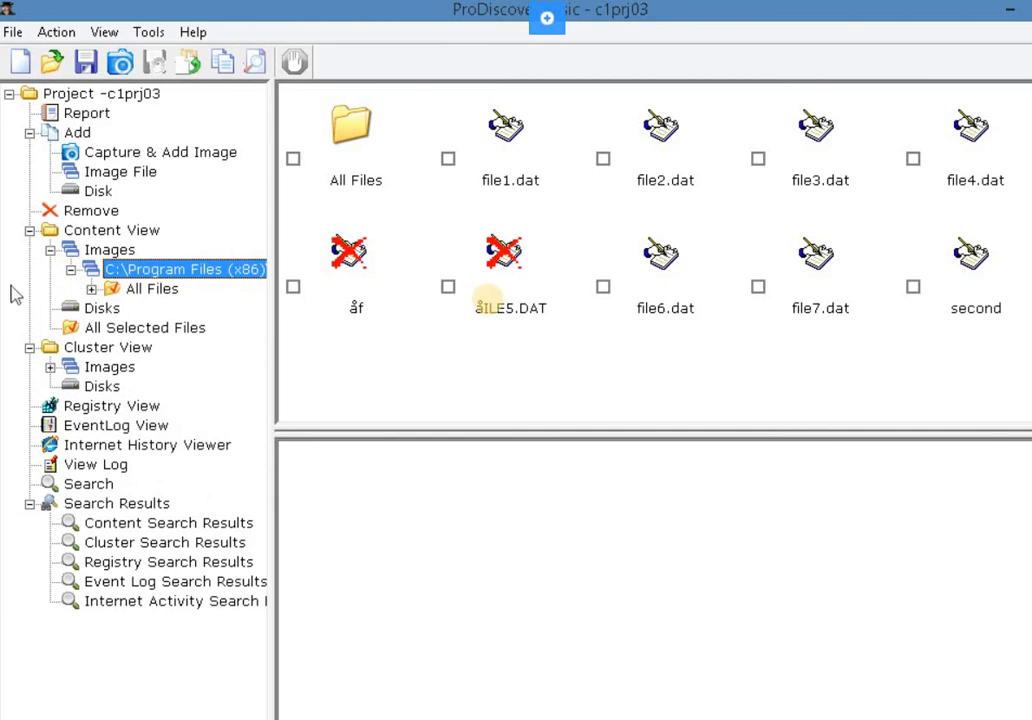
# Mark the deleted file åf as selected evidence with the investigator comment "e".
pyautogui.click(509, 199)
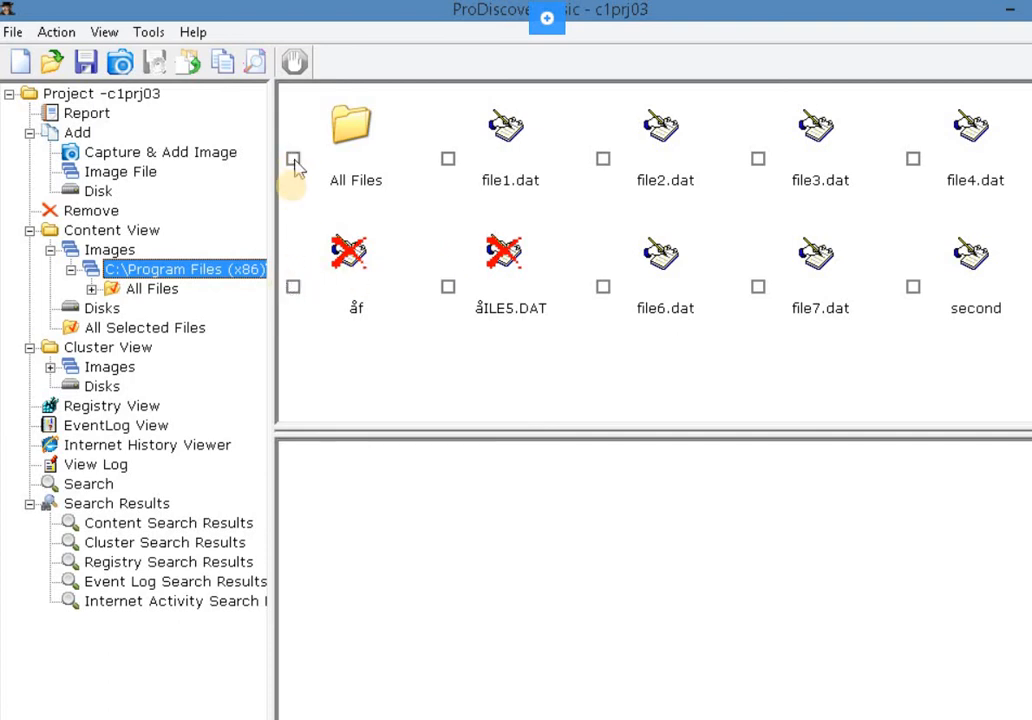
pyautogui.click(297, 292)
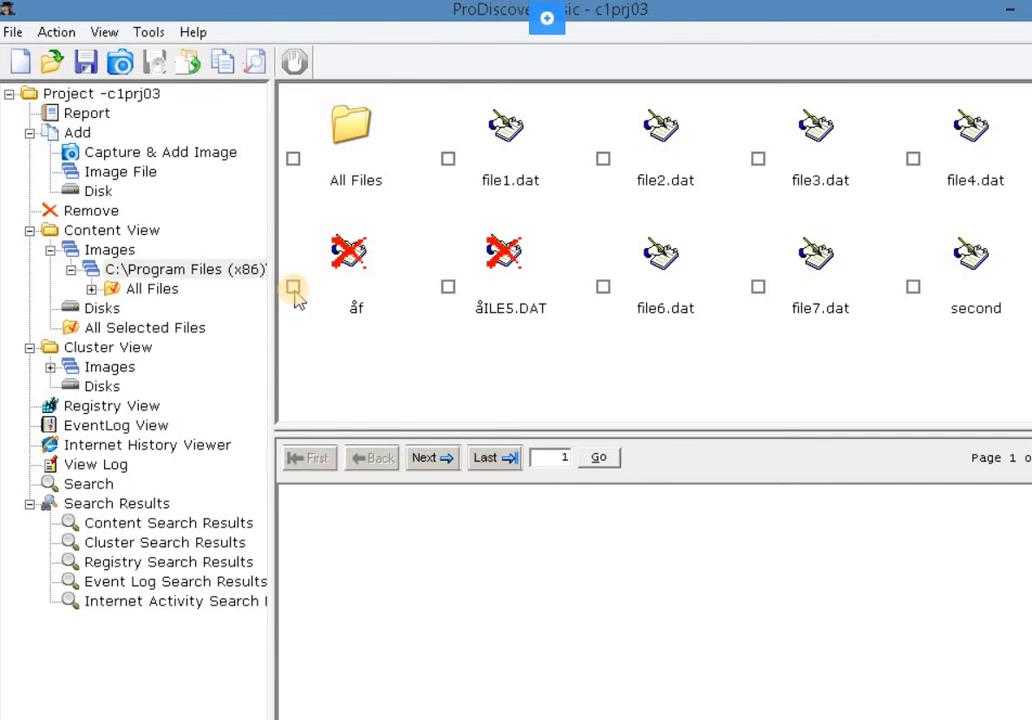
pyautogui.click(296, 291)
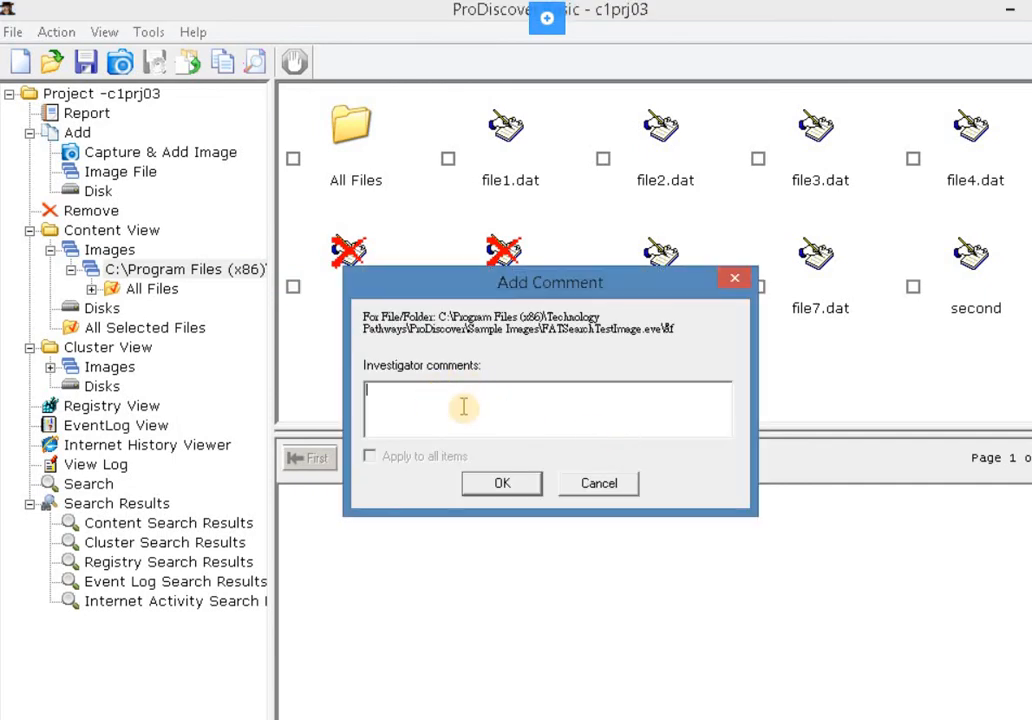
pyautogui.write('fasdf')
pyautogui.hotkey('ctrl', 'a')
pyautogui.write('e')
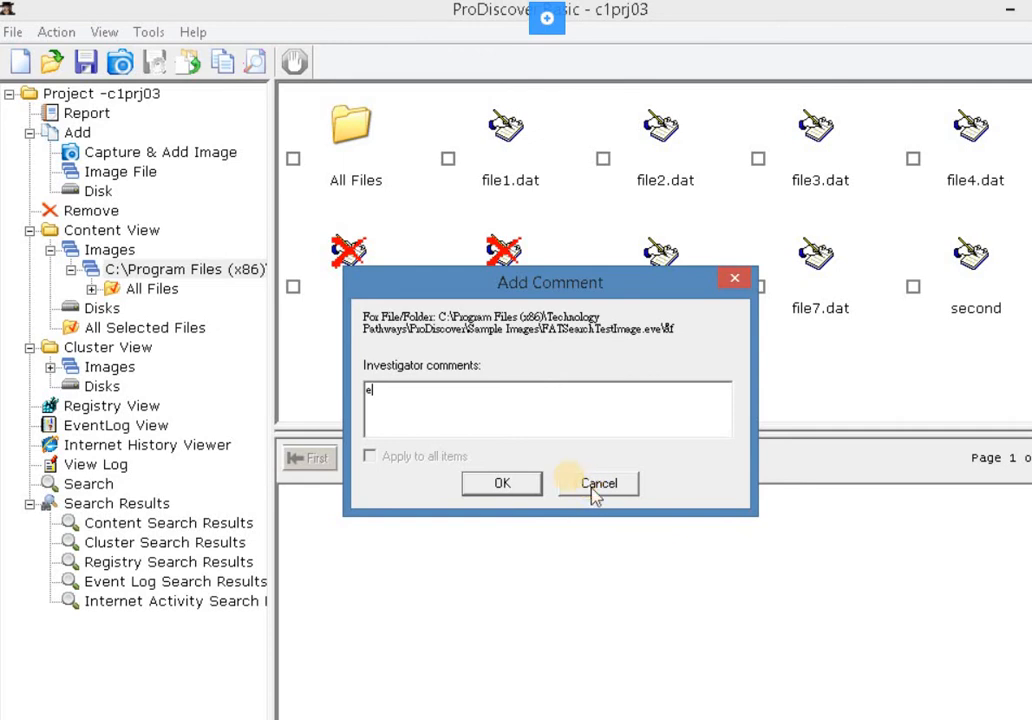
pyautogui.press('Return')
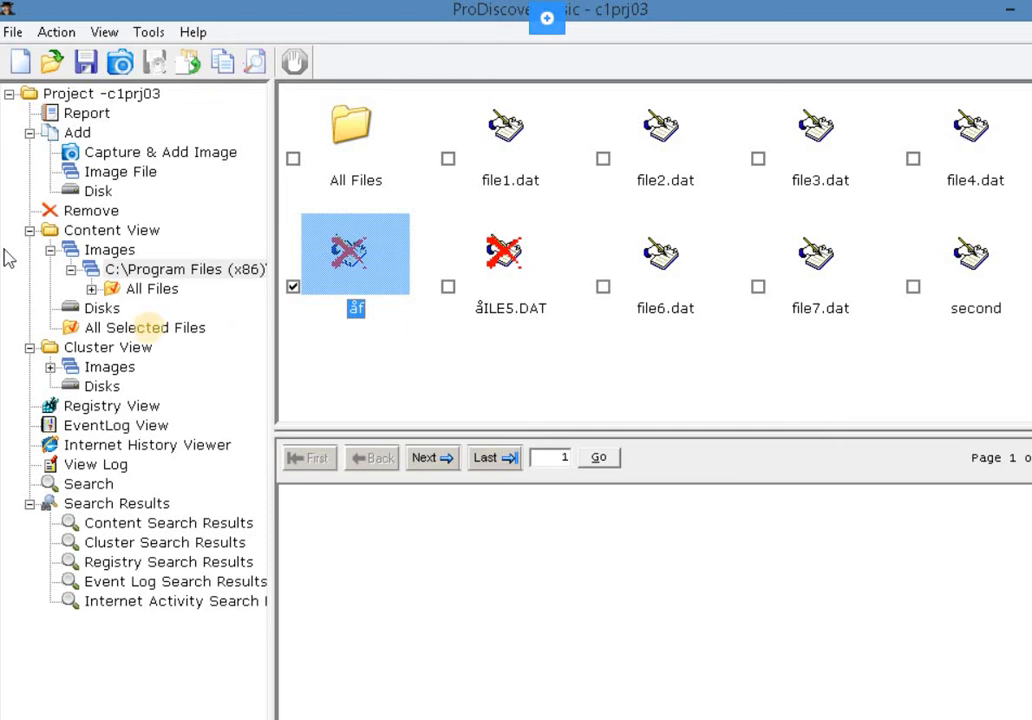
# Try a content search of the FAT sample image for the ASCII pattern "1cro".
pyautogui.click(88, 485)
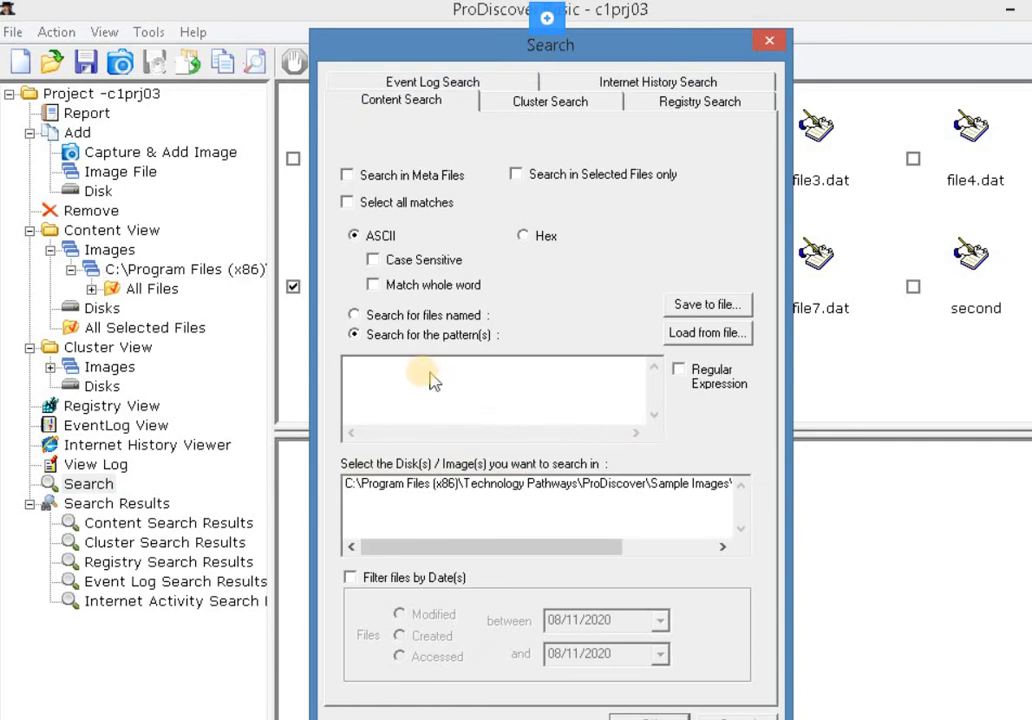
pyautogui.click(424, 373)
pyautogui.click(539, 104)
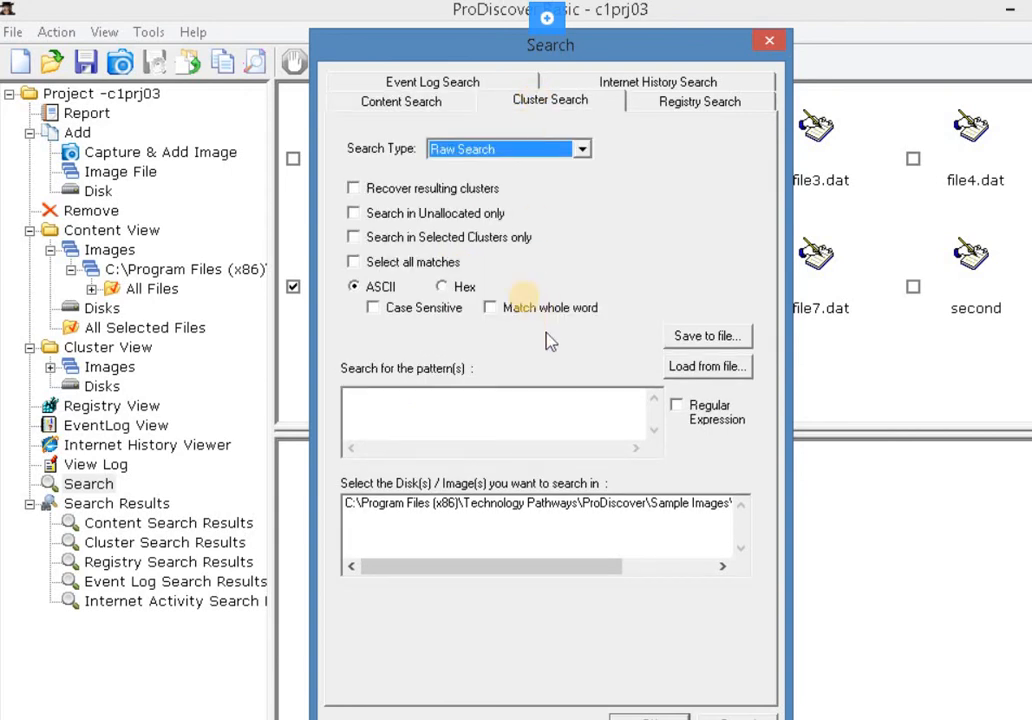
pyautogui.click(402, 104)
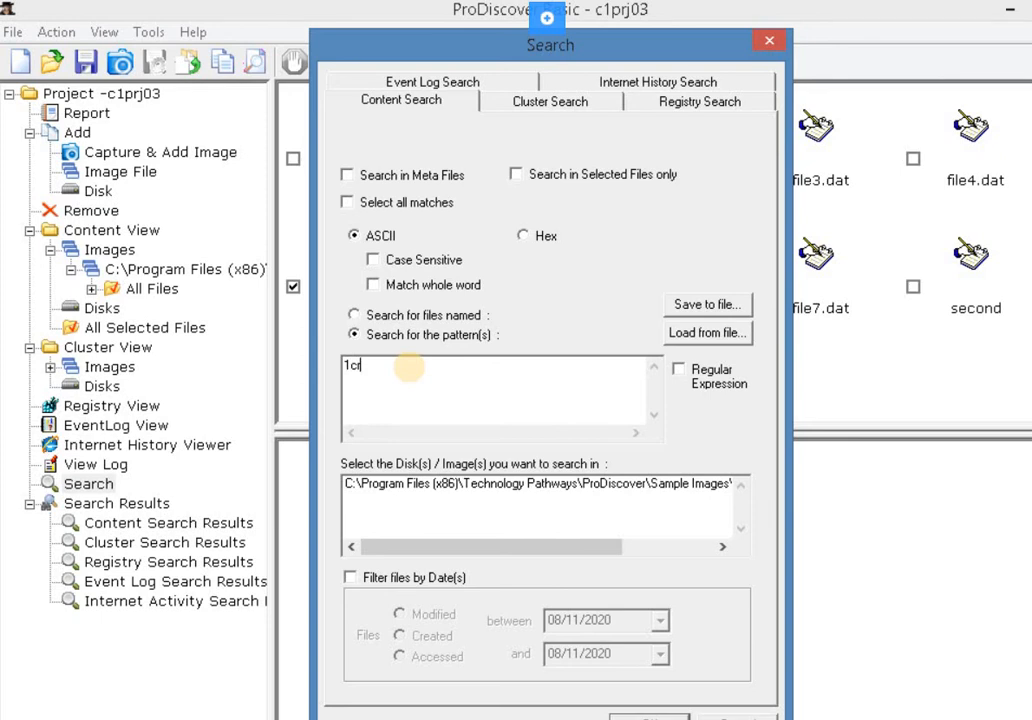
pyautogui.write('o')
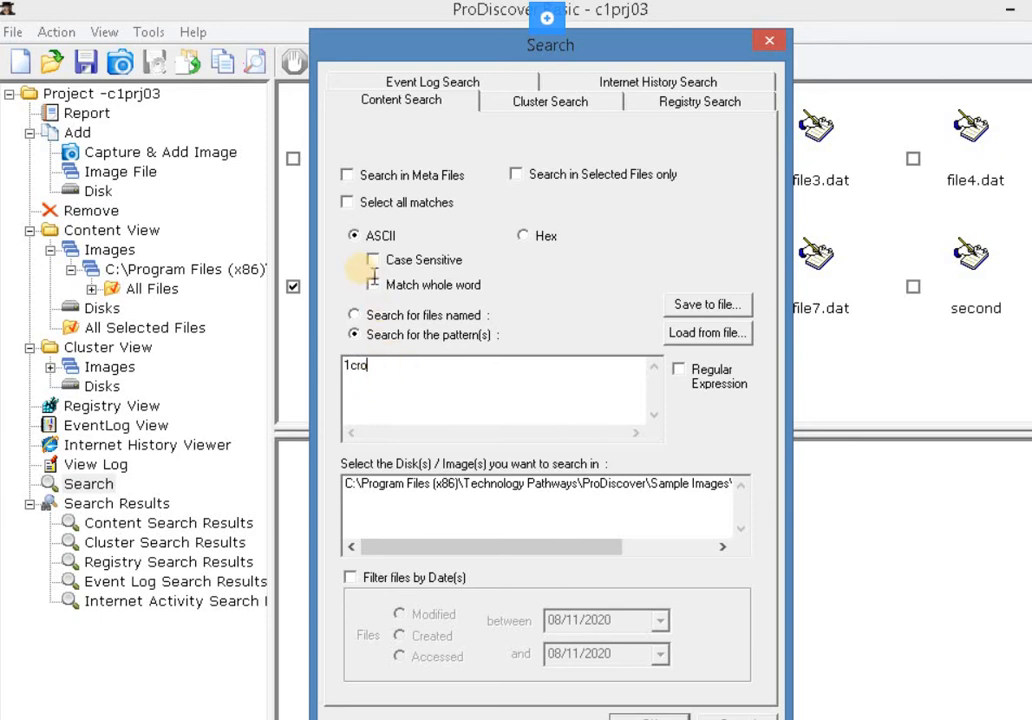
pyautogui.click(396, 490)
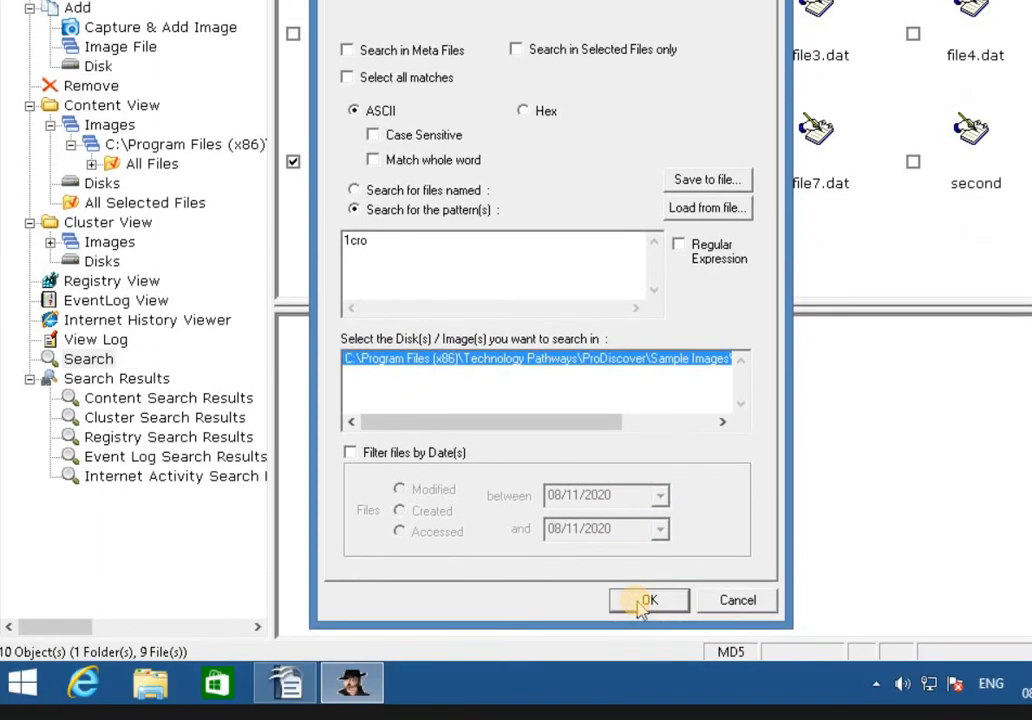
pyautogui.click(641, 608)
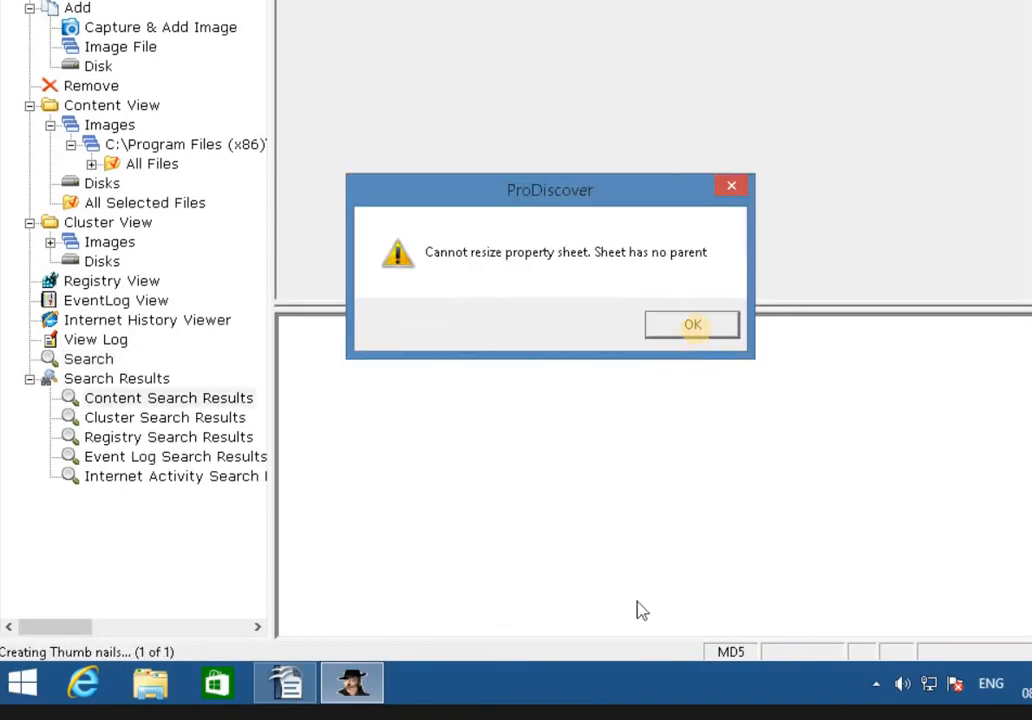
pyautogui.click(696, 328)
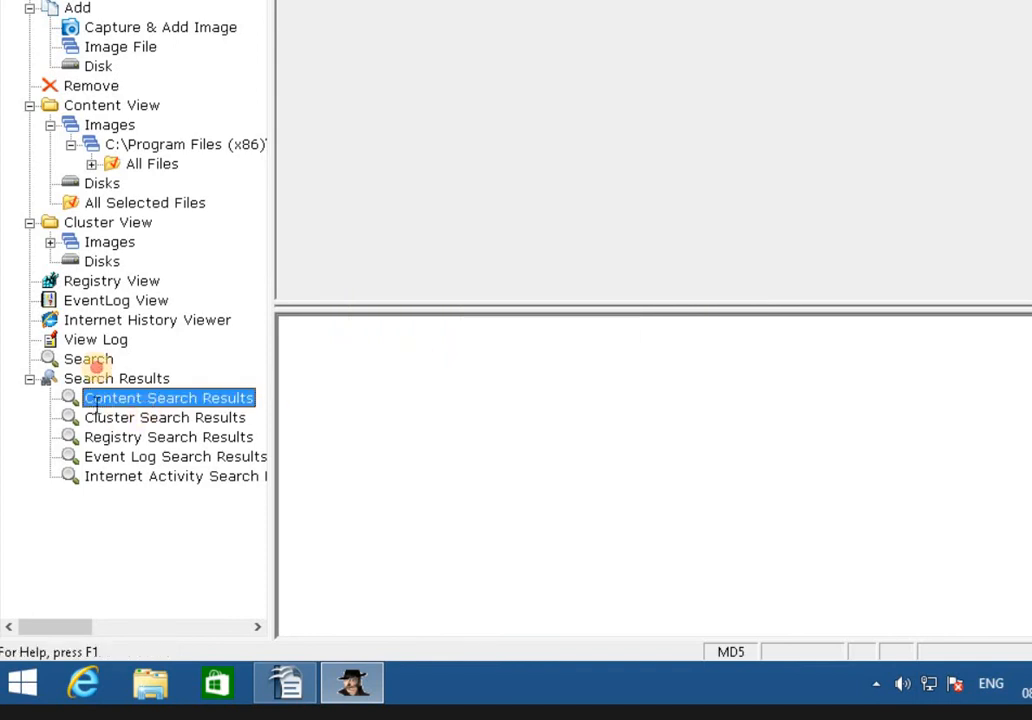
# Run a content search of the image for "1cro" with all matches selected, and view the text of file1.dat.
pyautogui.click(90, 360)
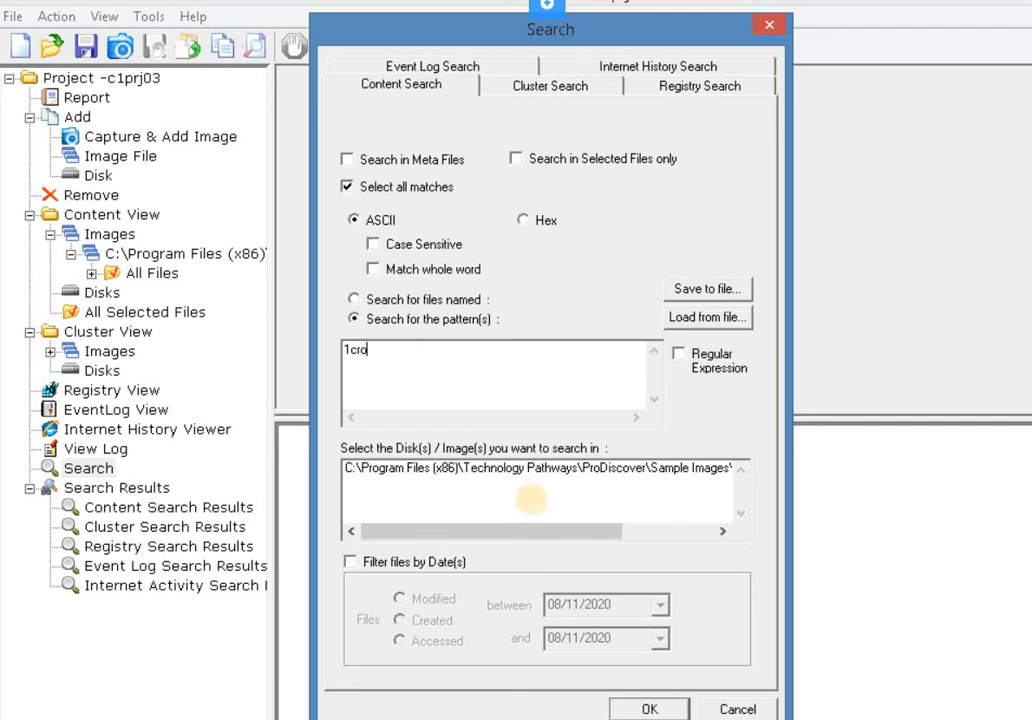
pyautogui.click(497, 474)
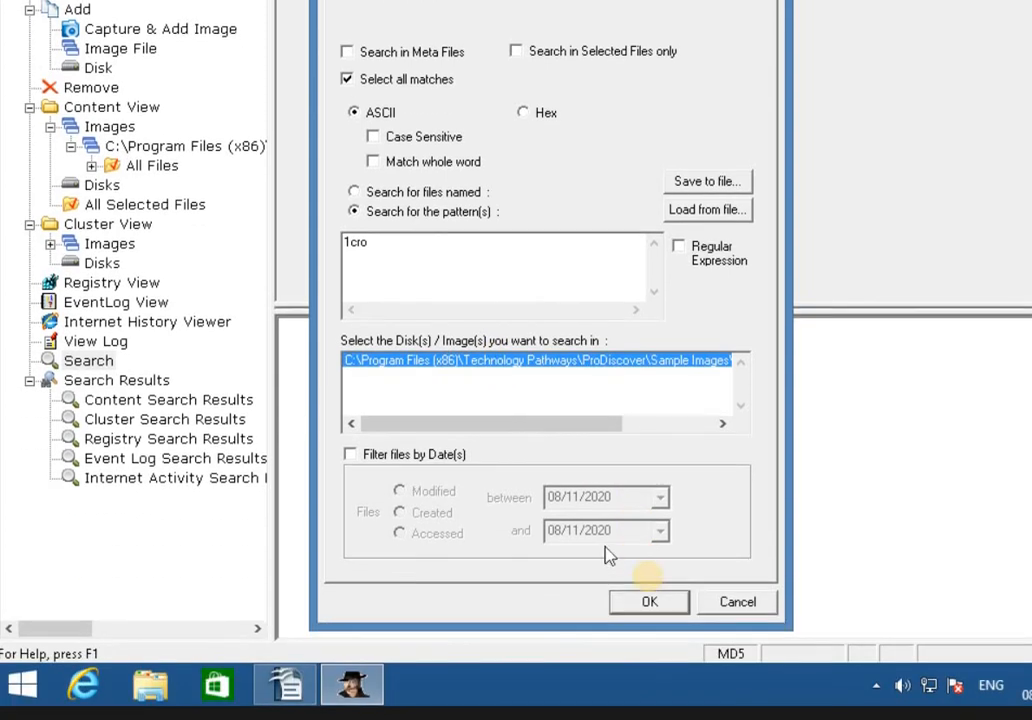
pyautogui.click(648, 700)
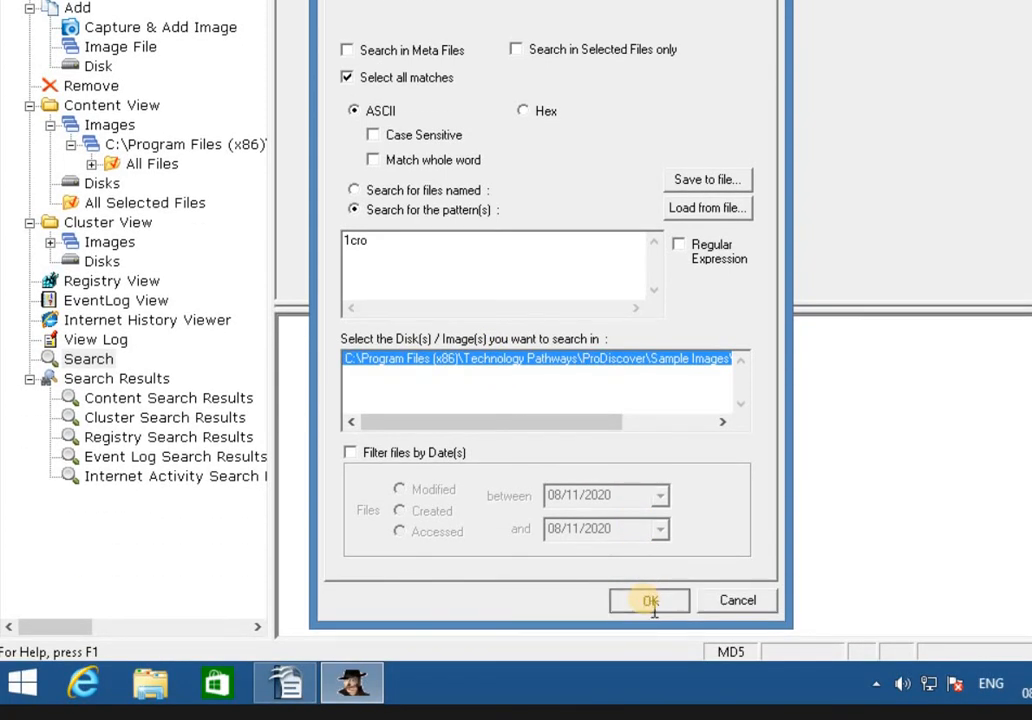
pyautogui.click(648, 598)
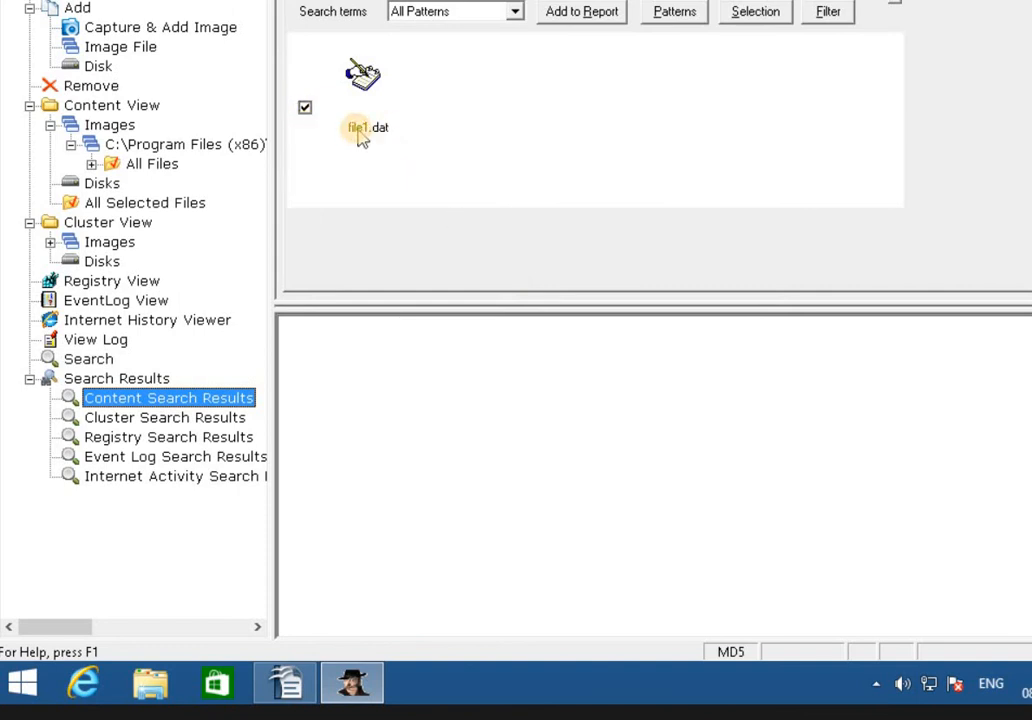
pyautogui.click(370, 130)
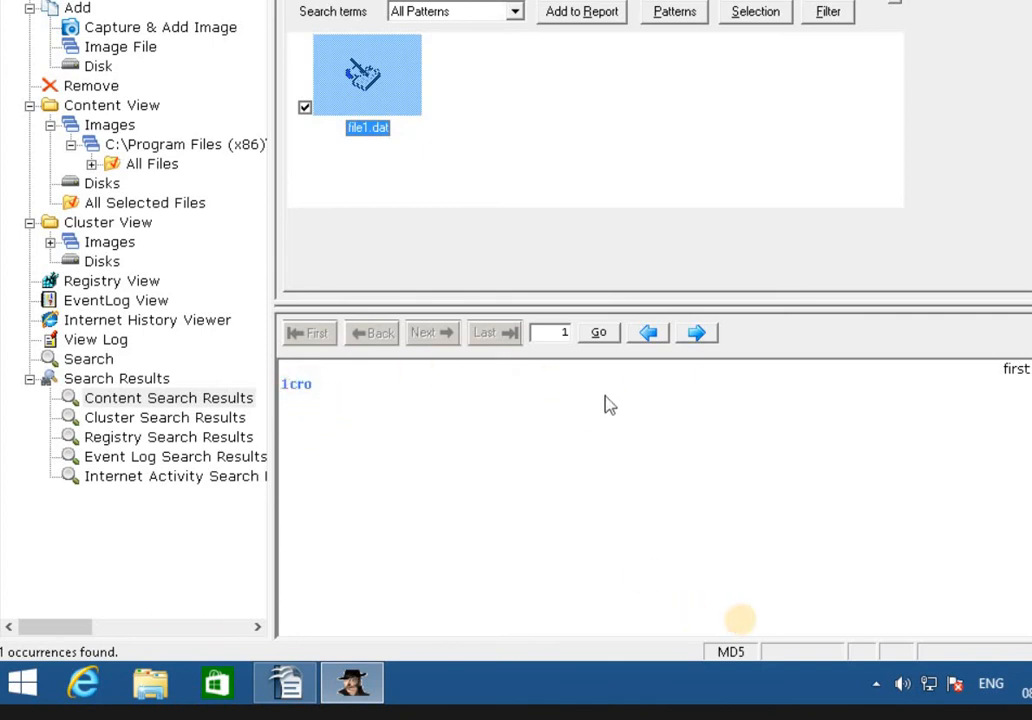
pyautogui.click(988, 378)
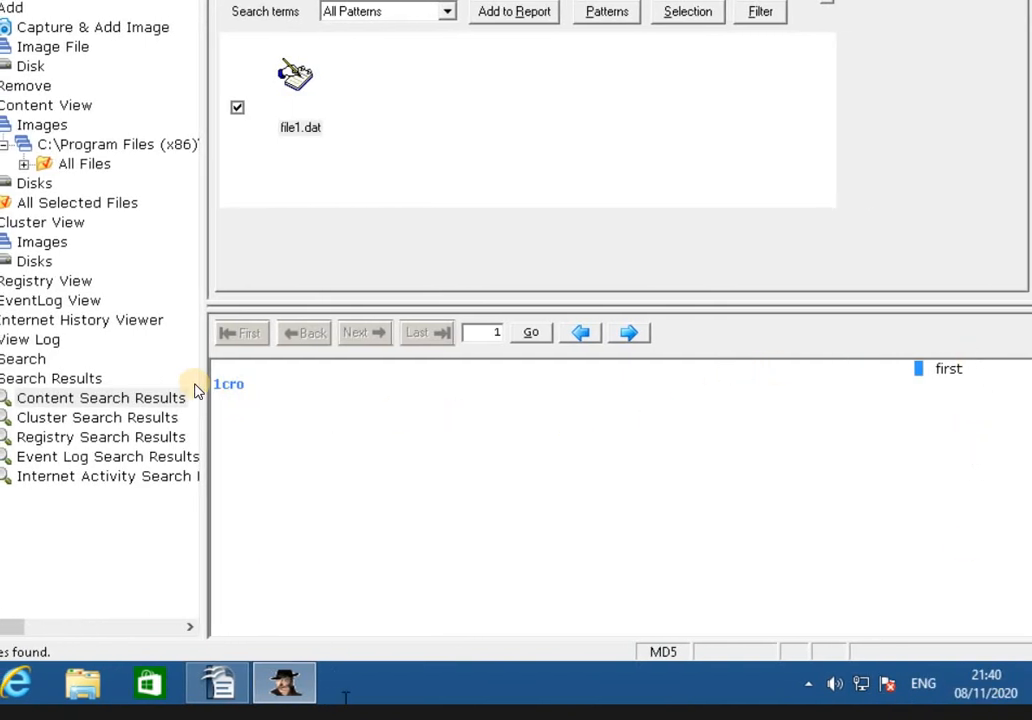
# Run a raw cluster search of the FAT sample image for the ASCII pattern "1cro".
pyautogui.click(16, 360)
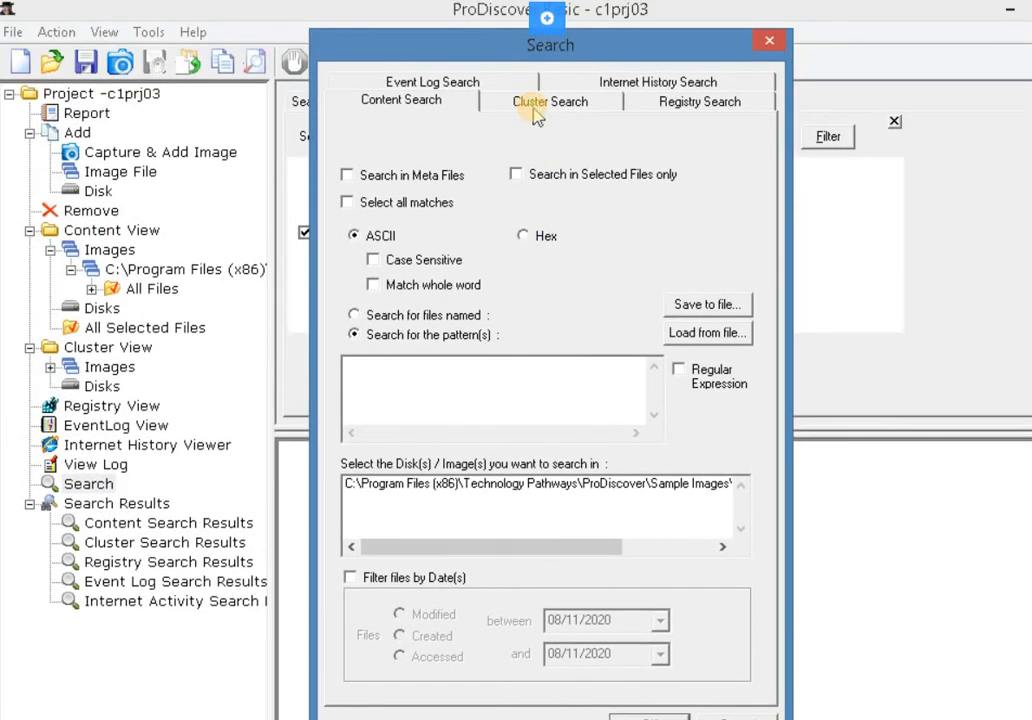
pyautogui.click(535, 110)
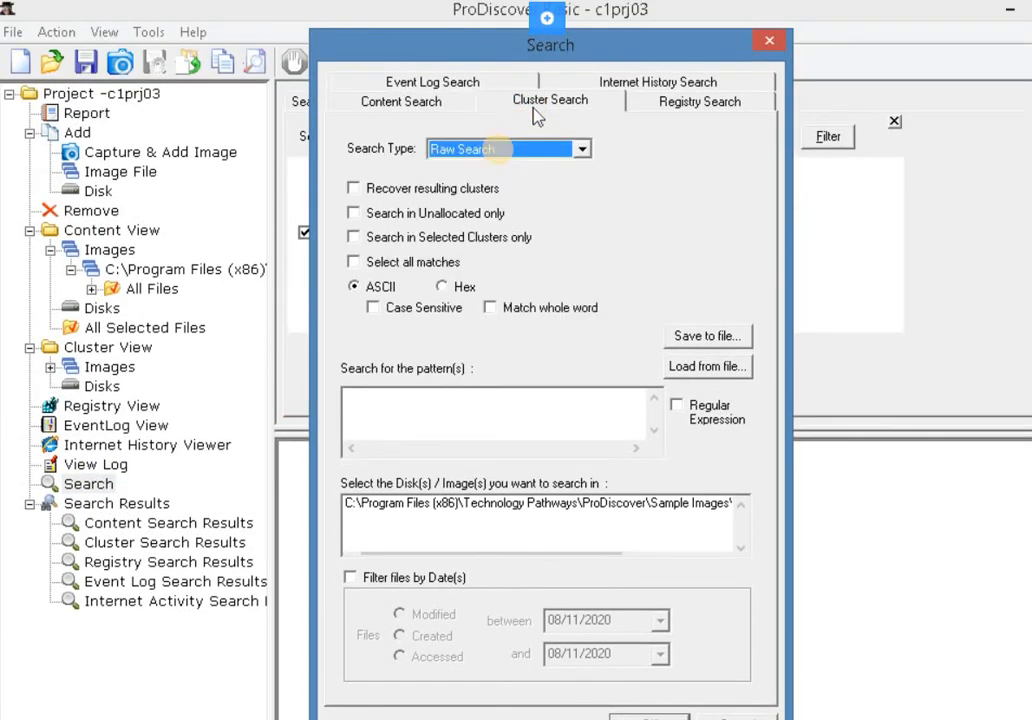
pyautogui.click(420, 420)
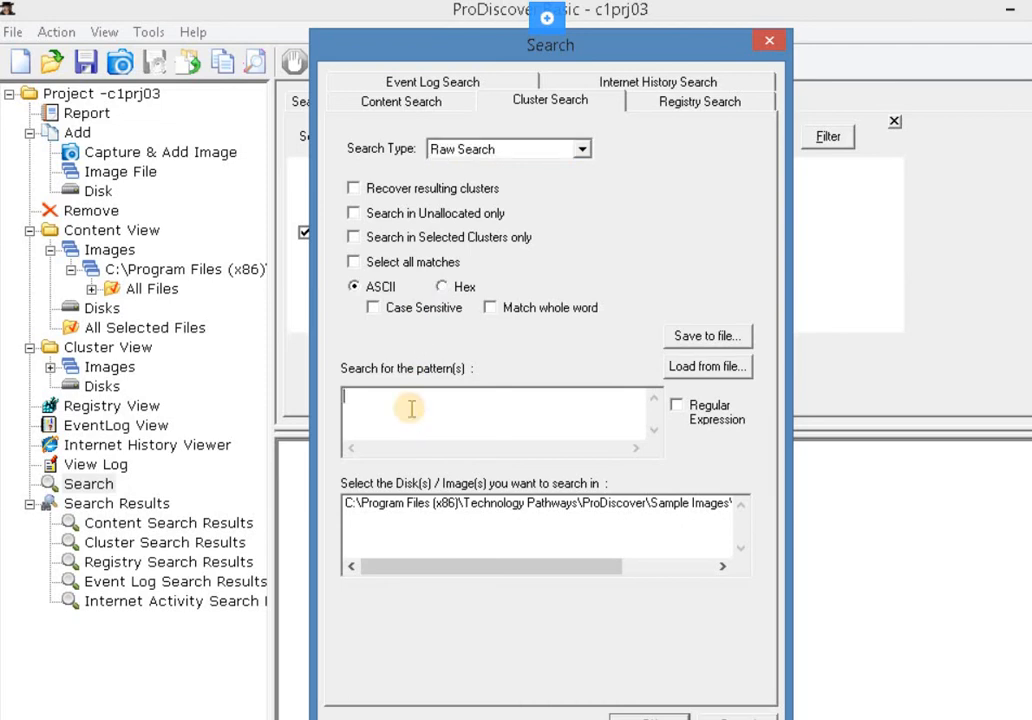
pyautogui.write('1cro')
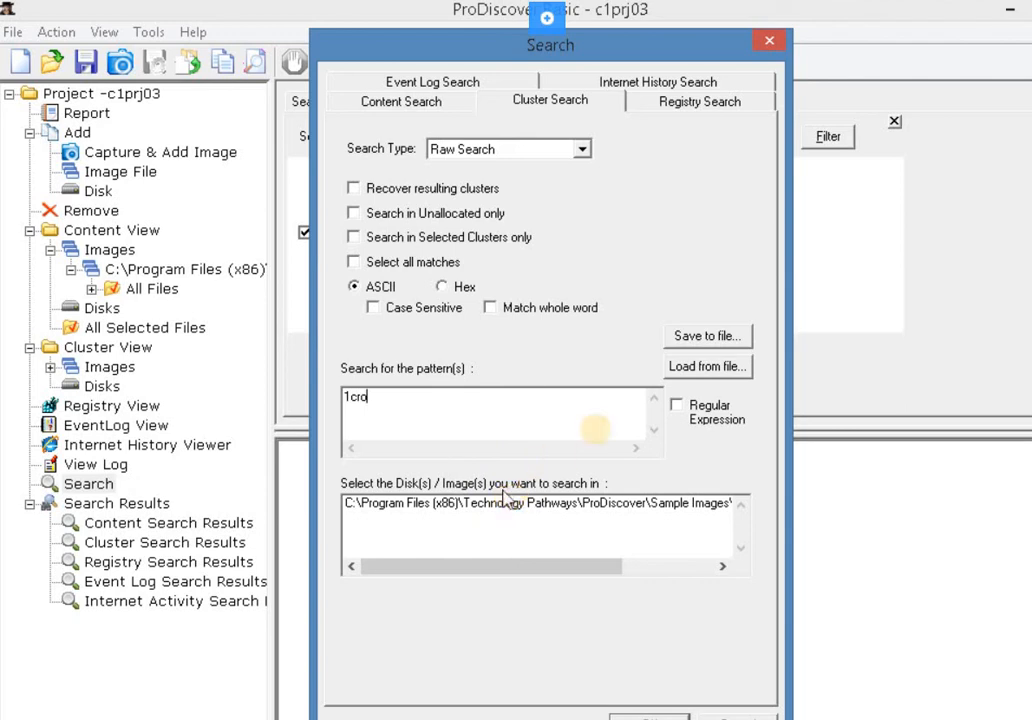
pyautogui.press('Tab')
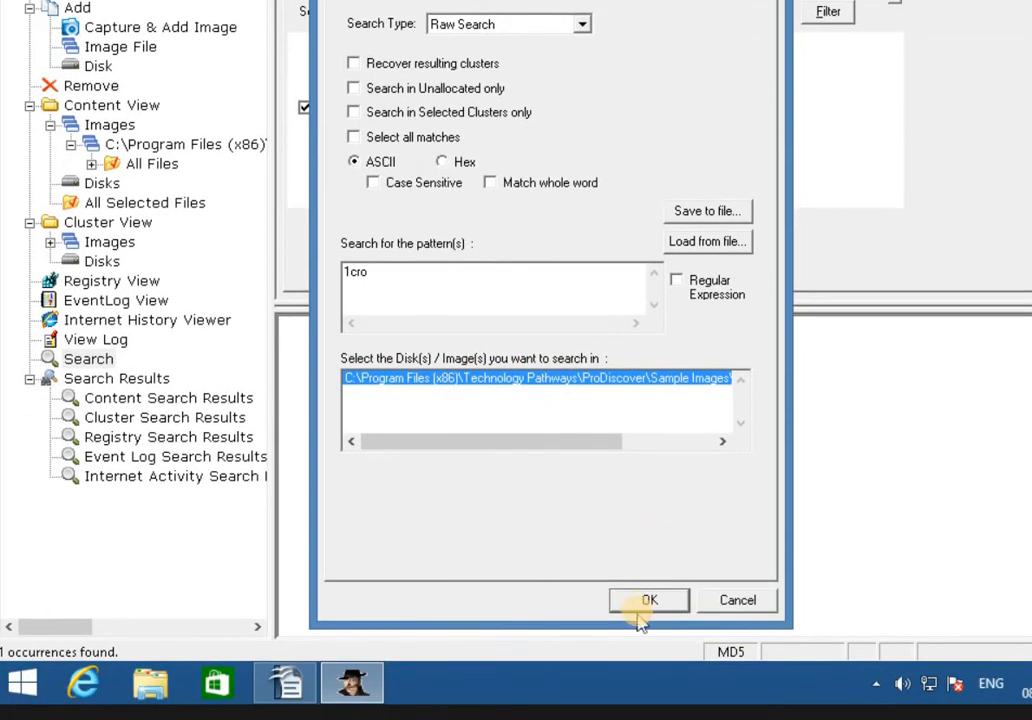
pyautogui.click(640, 610)
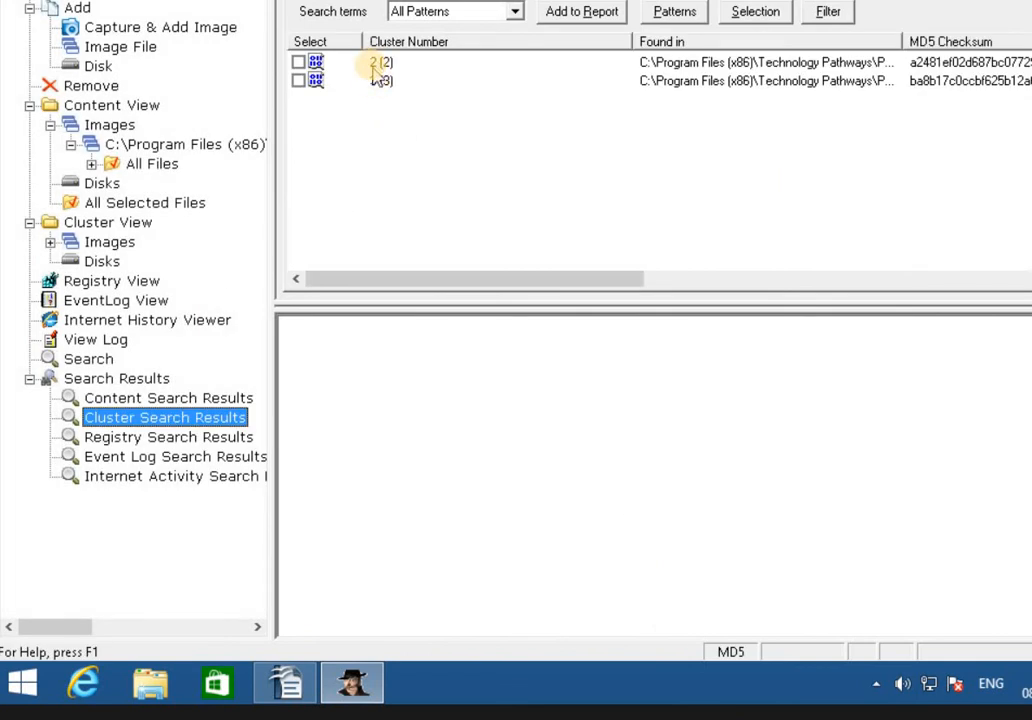
# Examine the hex data of cluster 2 in the cluster search results for the pattern.
pyautogui.click(378, 64)
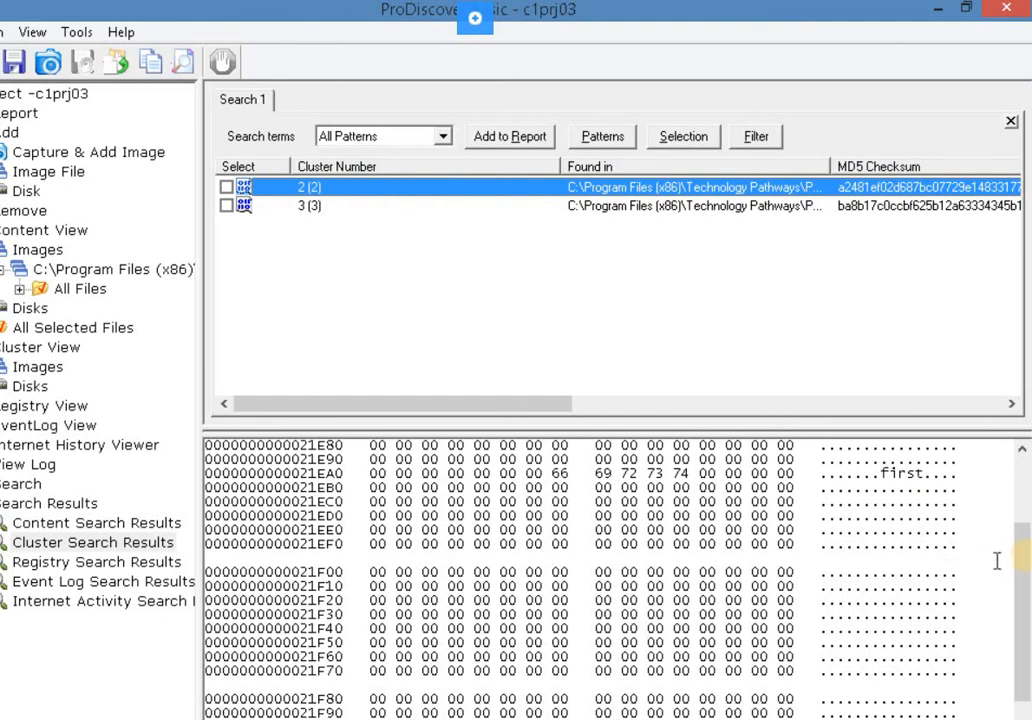
pyautogui.moveTo(1016, 467); pyautogui.dragTo(1024, 545)
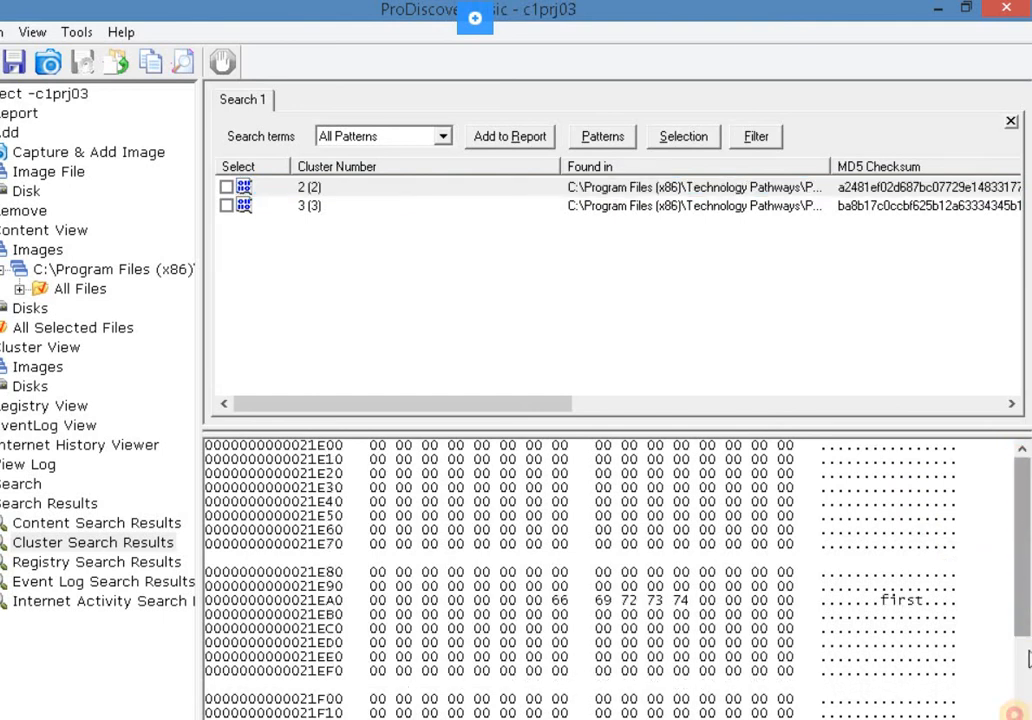
pyautogui.click(1025, 705)
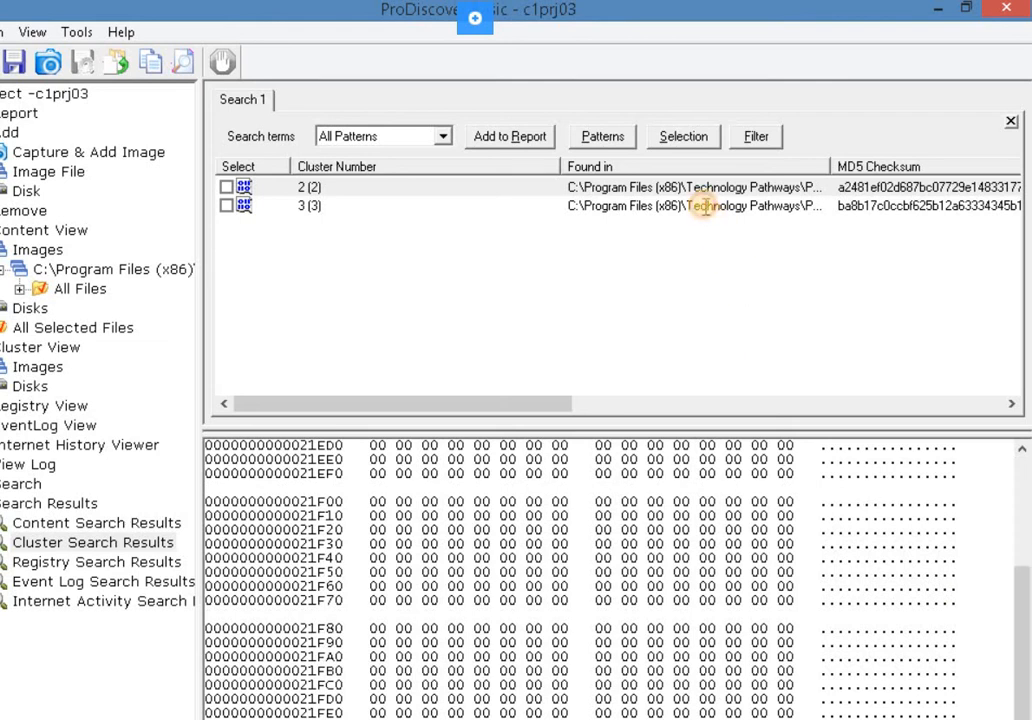
# Examine the hex data of cluster 3 in the cluster search results for the pattern.
pyautogui.click(694, 206)
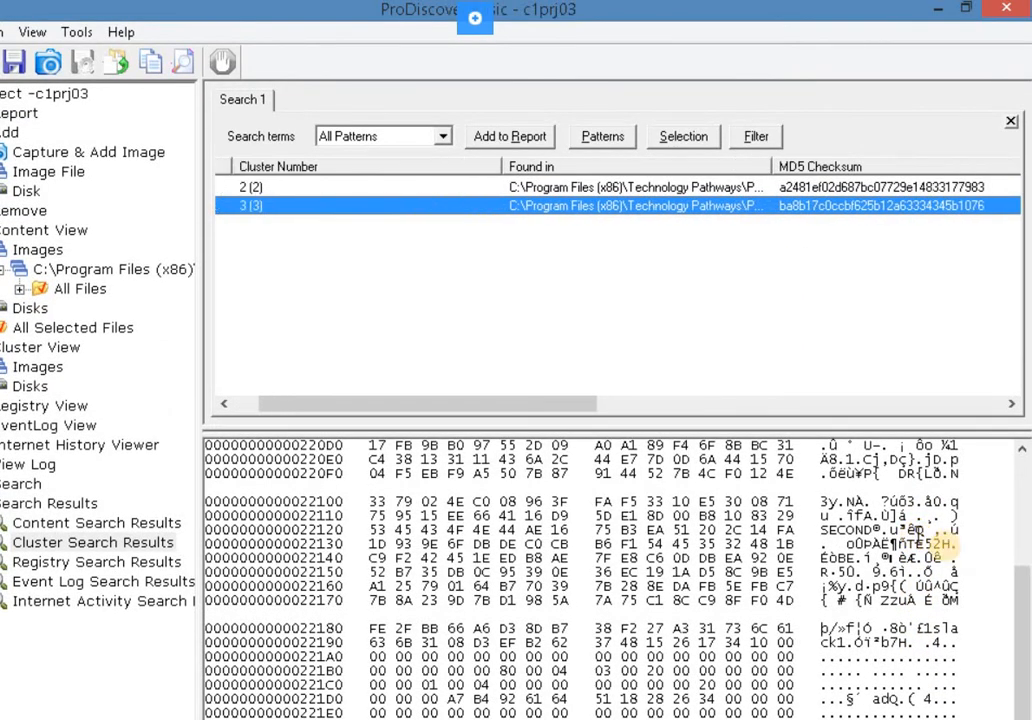
pyautogui.scroll(5, 1005, 540)
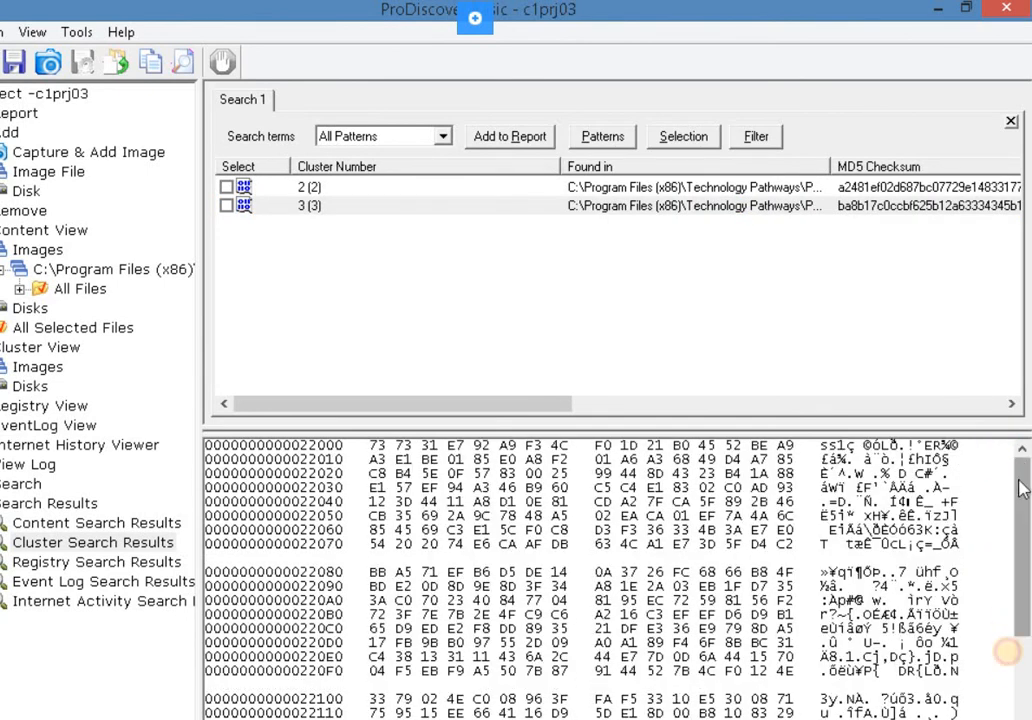
pyautogui.scroll(-3, 1006, 663)
pyautogui.scroll(-2, 1008, 705)
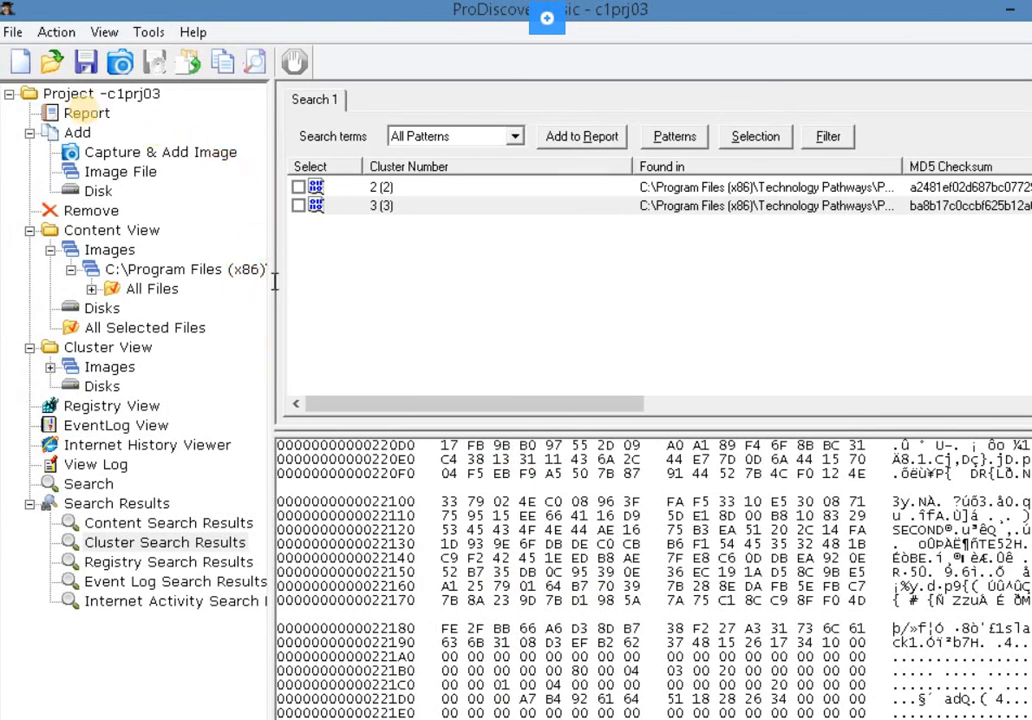
# Mark cluster 3 in the cluster search results as an item of interest without entering an investigator comment.
pyautogui.click(58, 38)
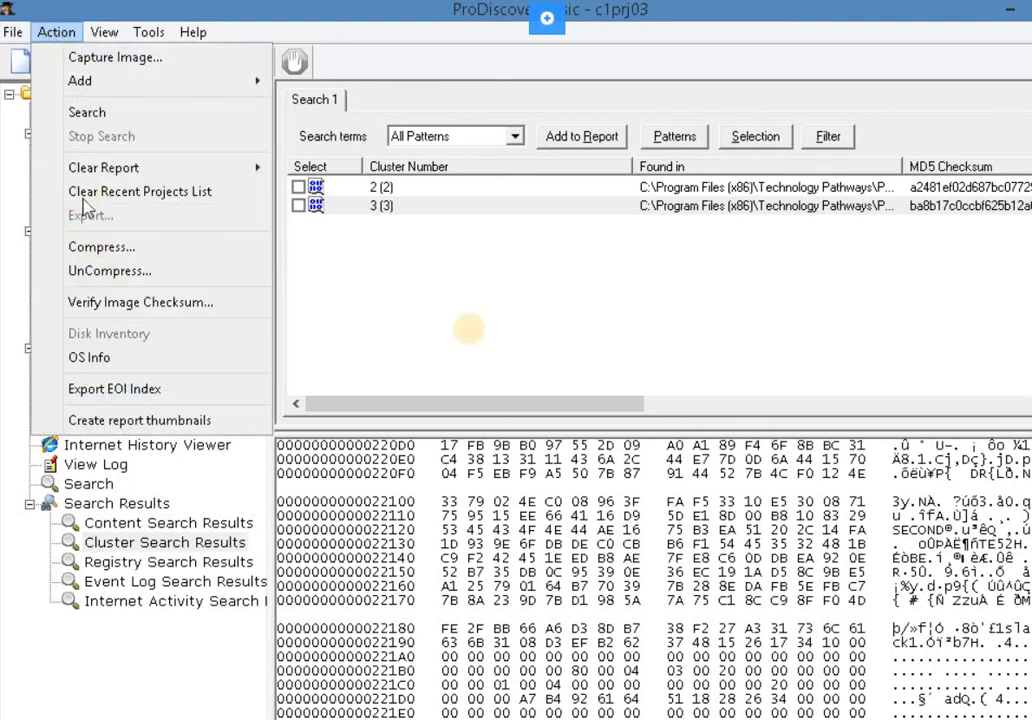
pyautogui.click(497, 347)
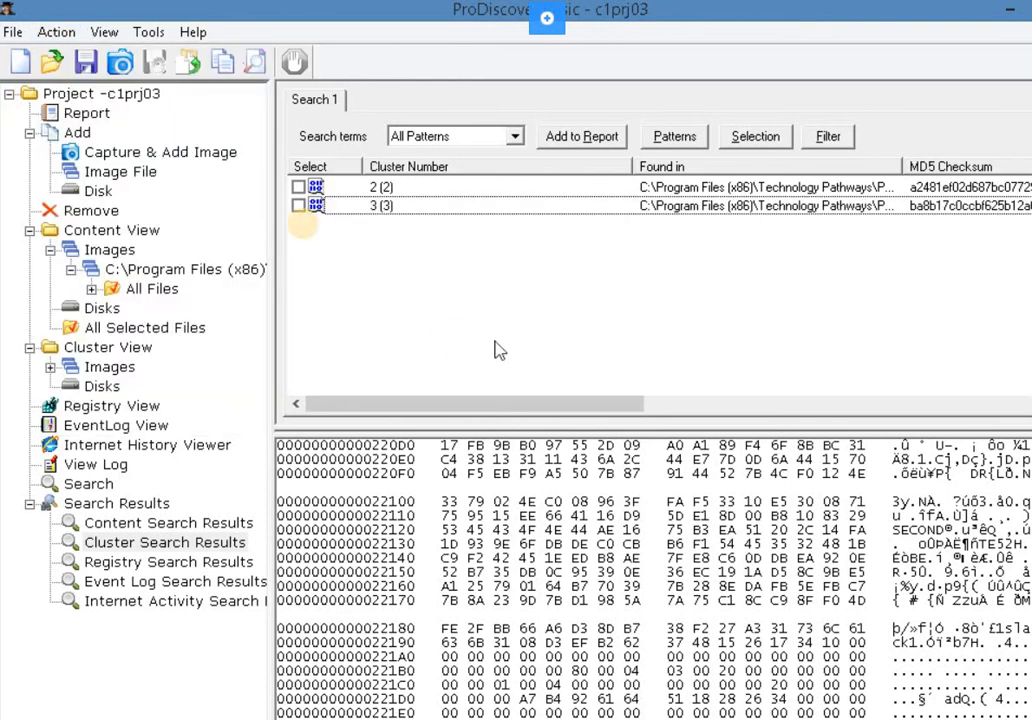
pyautogui.click(298, 205)
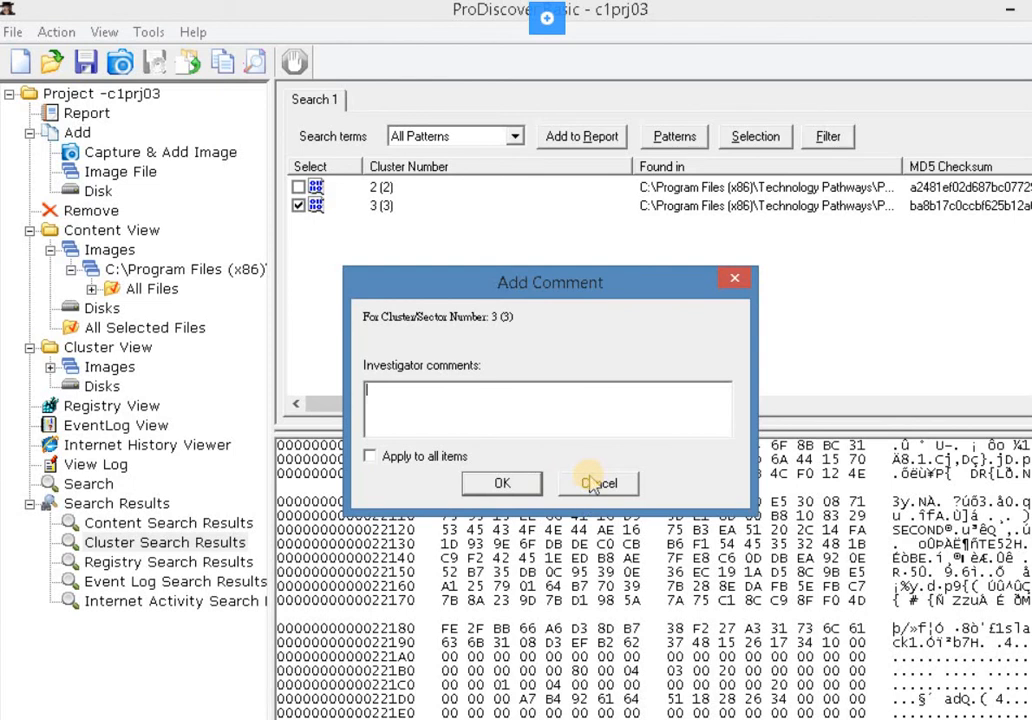
pyautogui.click(590, 481)
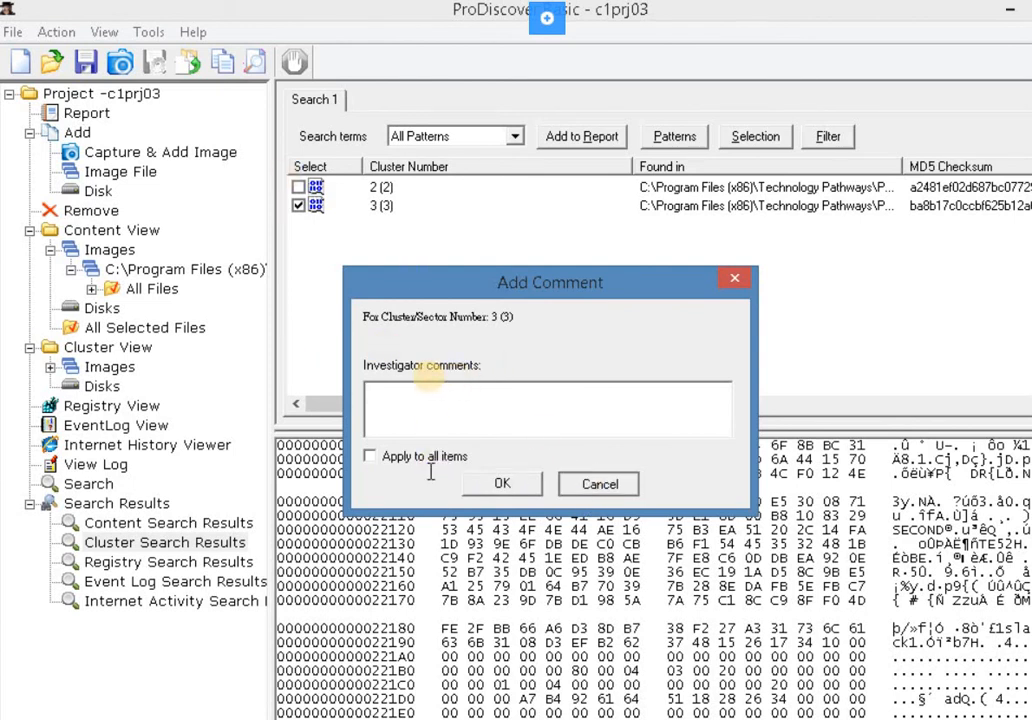
# Start exporting the evidence report in RTF format and choose C:\Work\Data files\Ch01 as the destination folder.
pyautogui.click(86, 114)
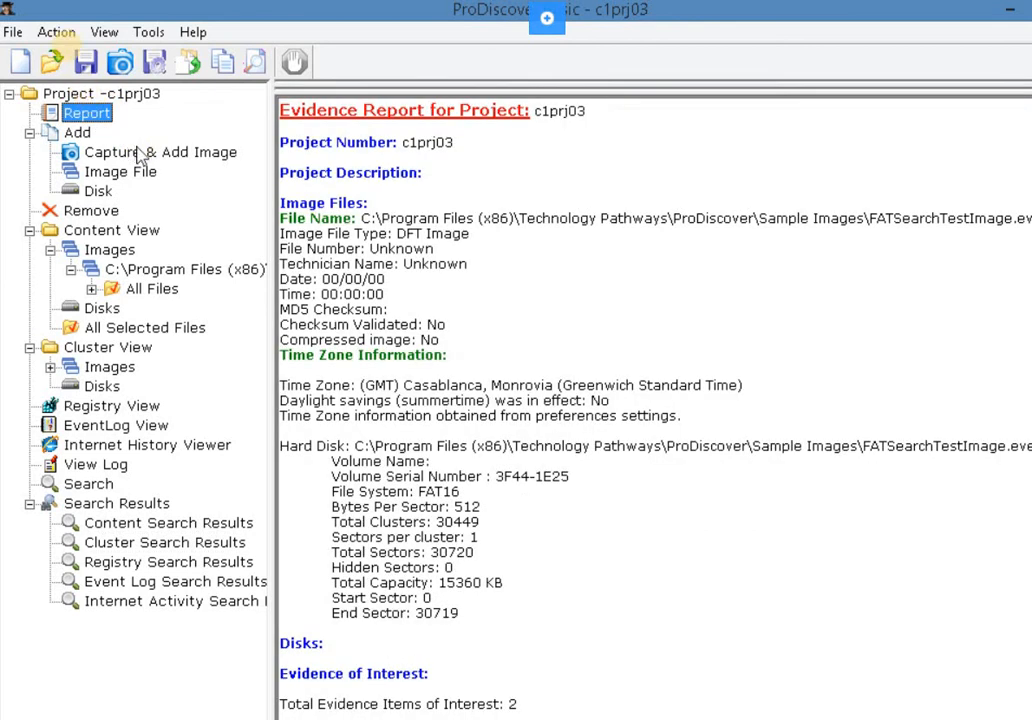
pyautogui.click(56, 32)
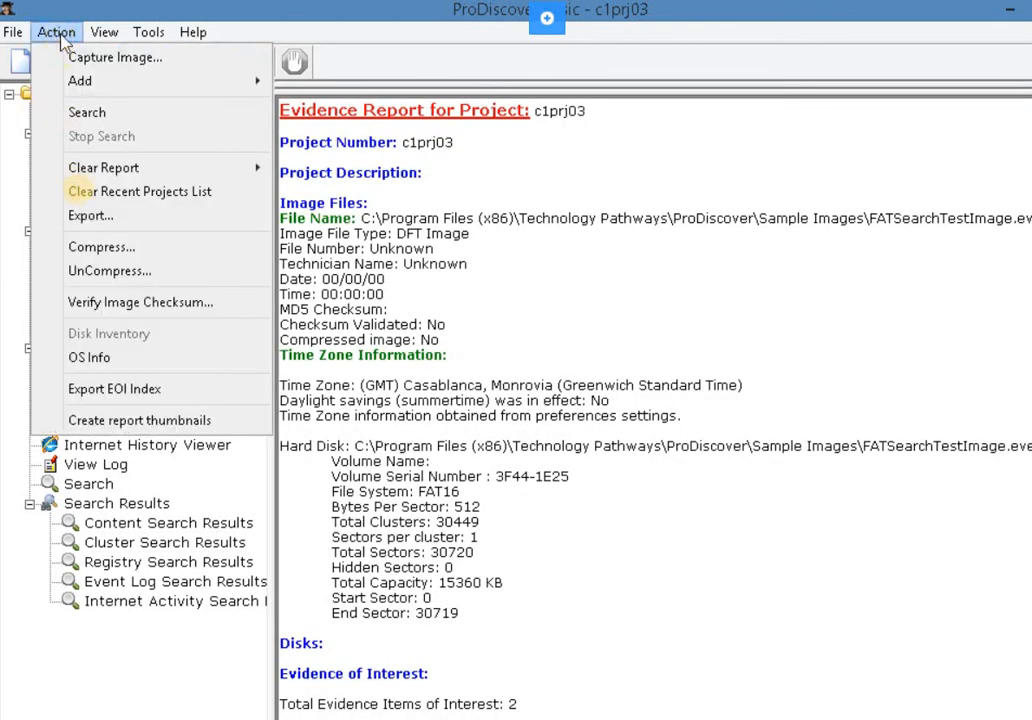
pyautogui.click(88, 215)
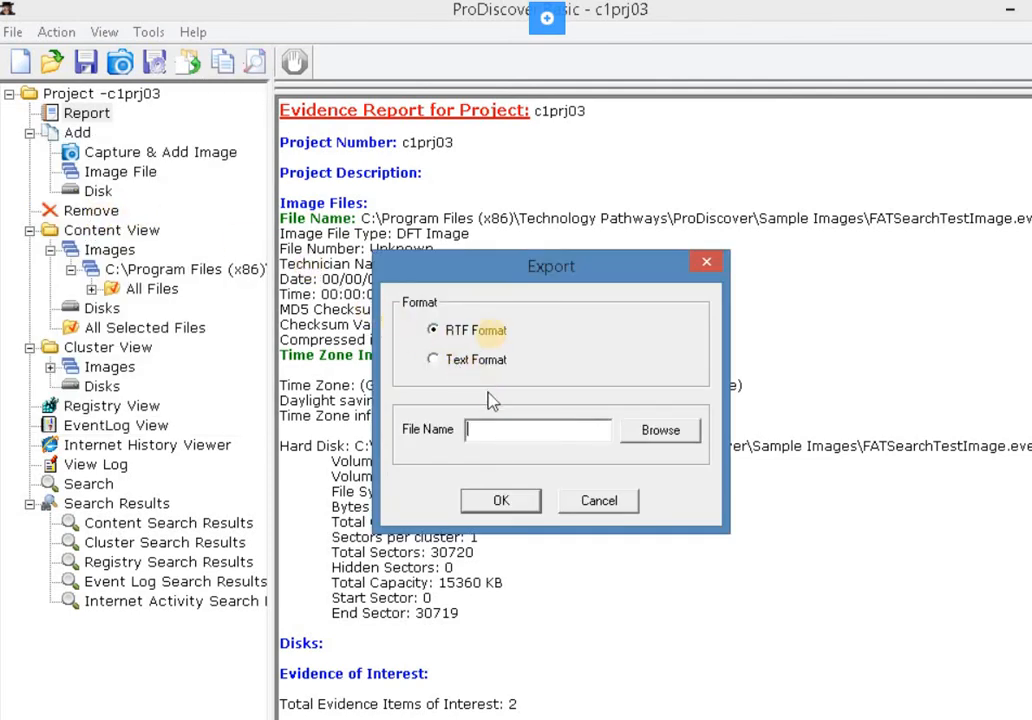
pyautogui.click(659, 432)
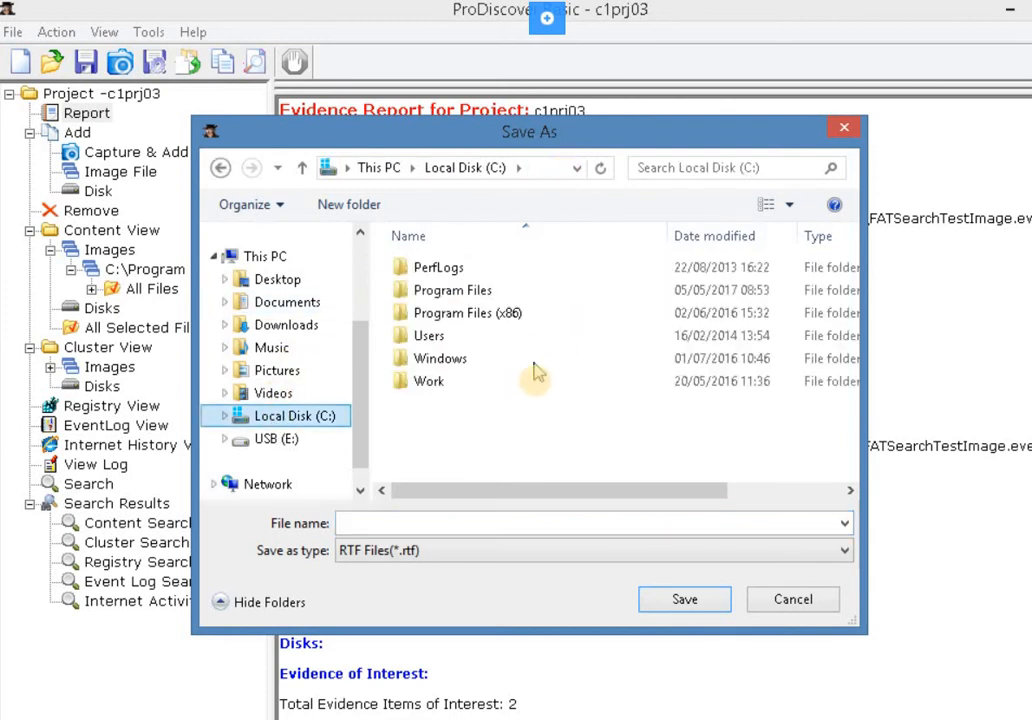
pyautogui.doubleClick(426, 384)
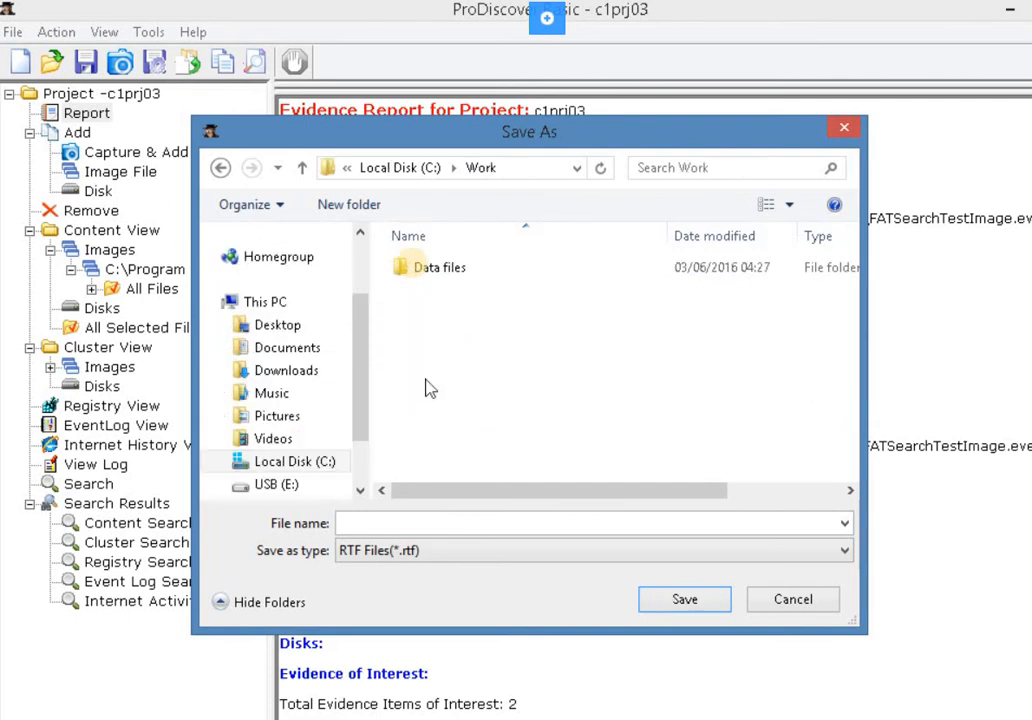
pyautogui.doubleClick(424, 275)
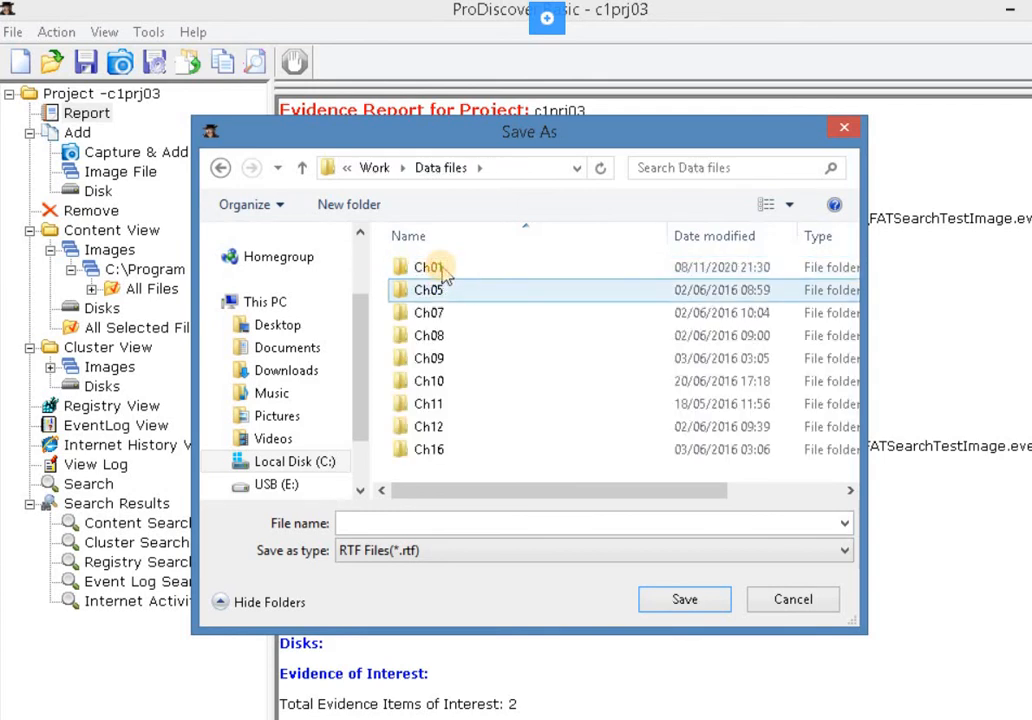
pyautogui.doubleClick(447, 268)
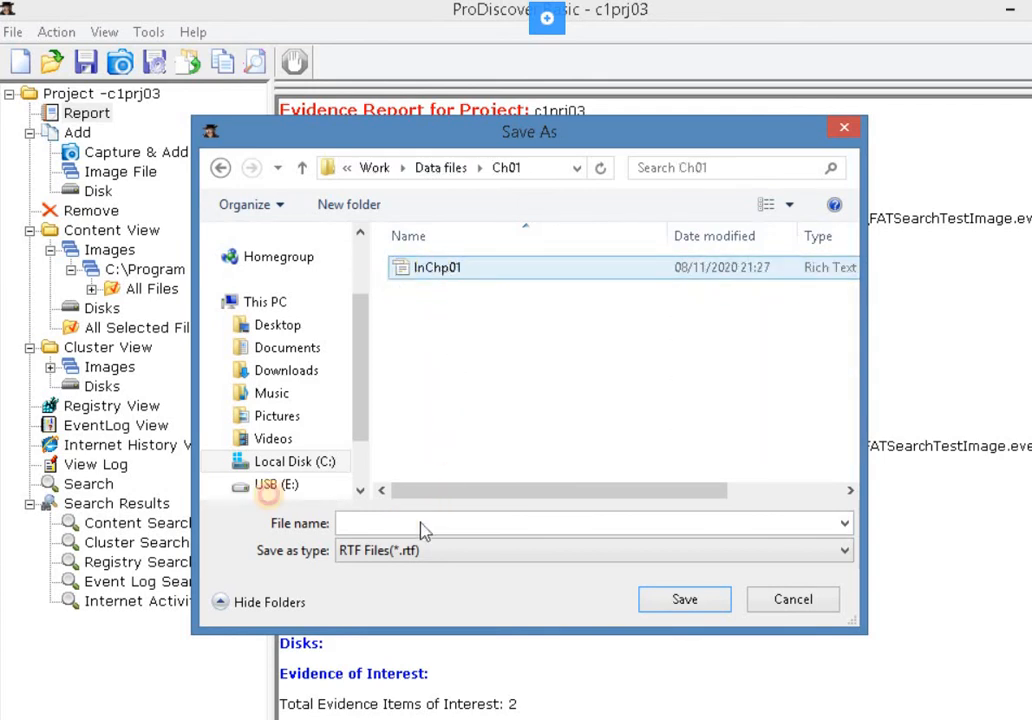
# Name the report file ch0proj03report and complete the export.
pyautogui.click(342, 523)
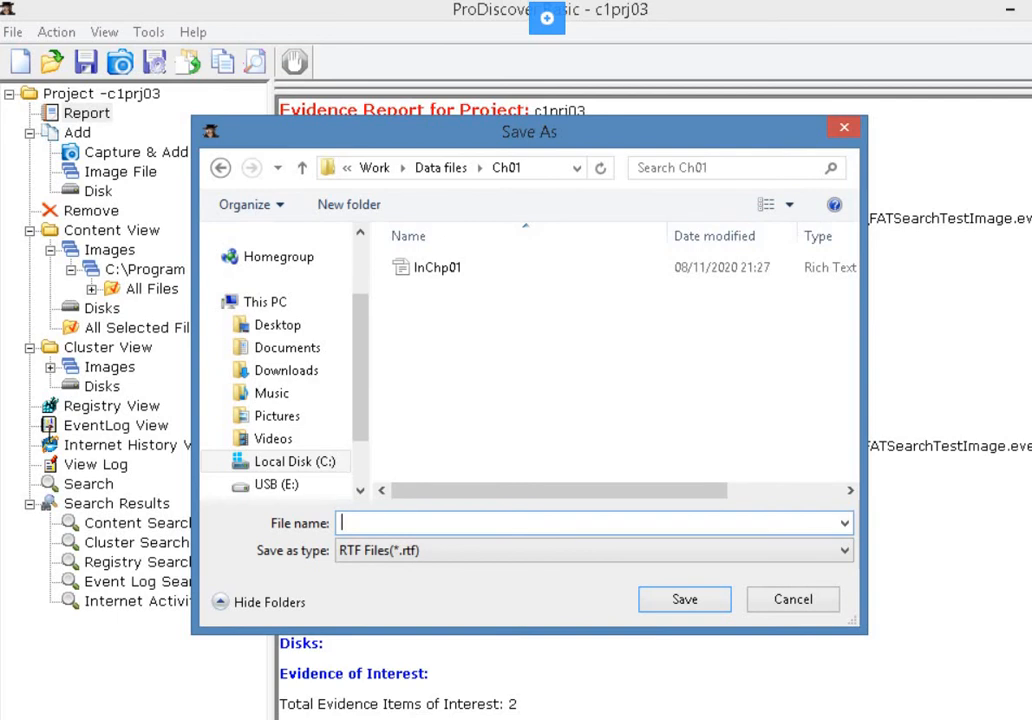
pyautogui.click(407, 525)
pyautogui.write('ch0proj03r')
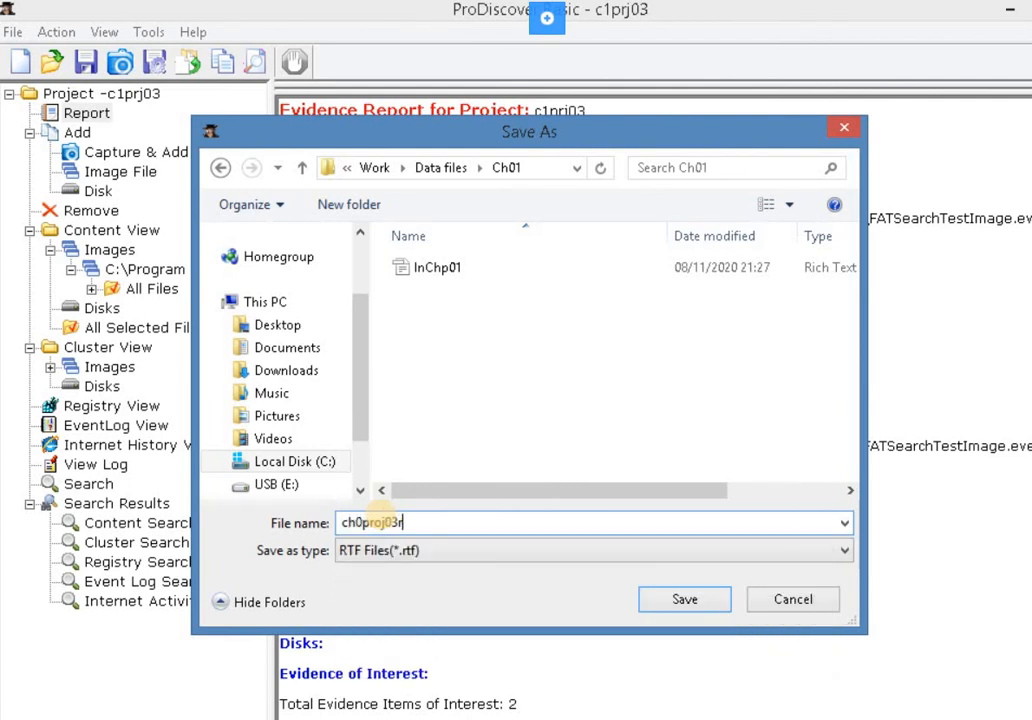
pyautogui.write('eport')
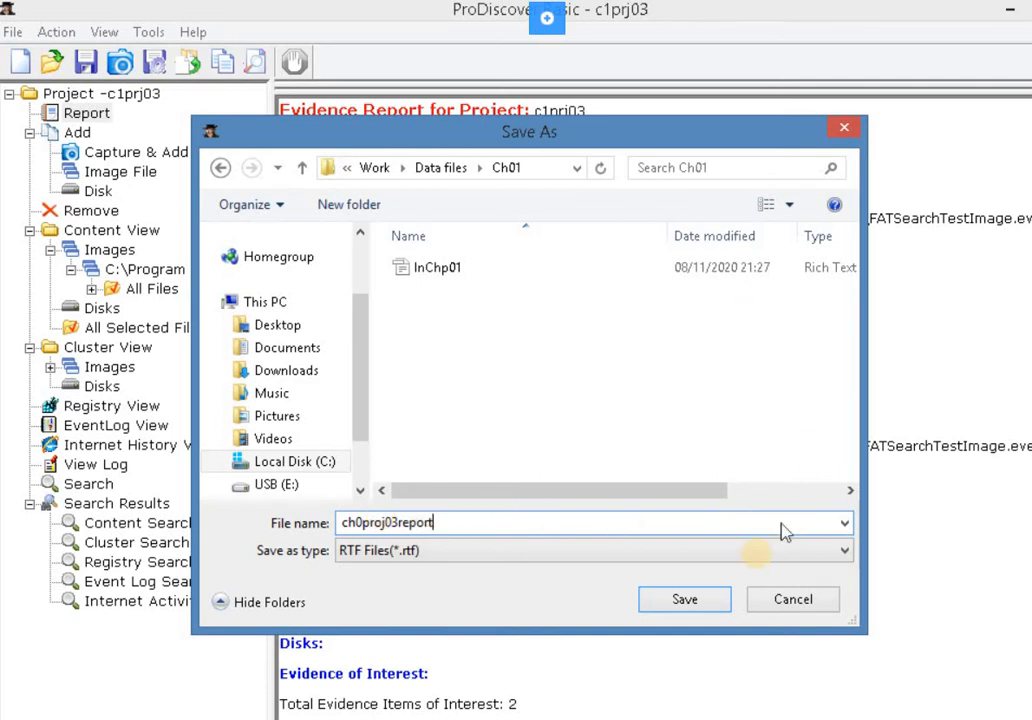
pyautogui.click(699, 601)
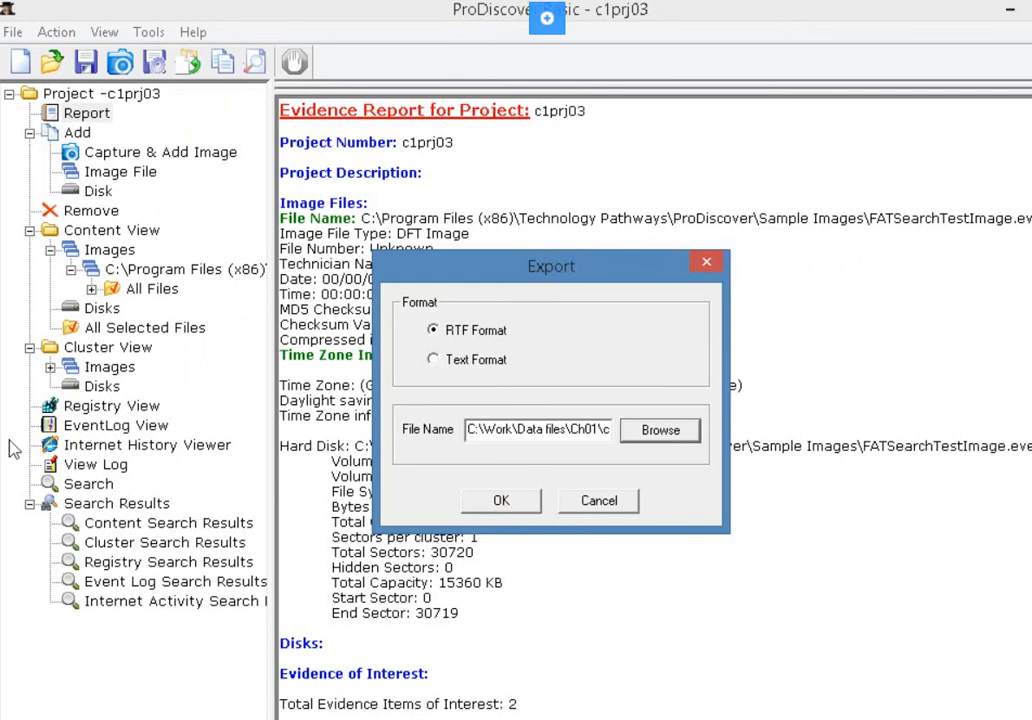
pyautogui.press('Tab')
pyautogui.press('Return')
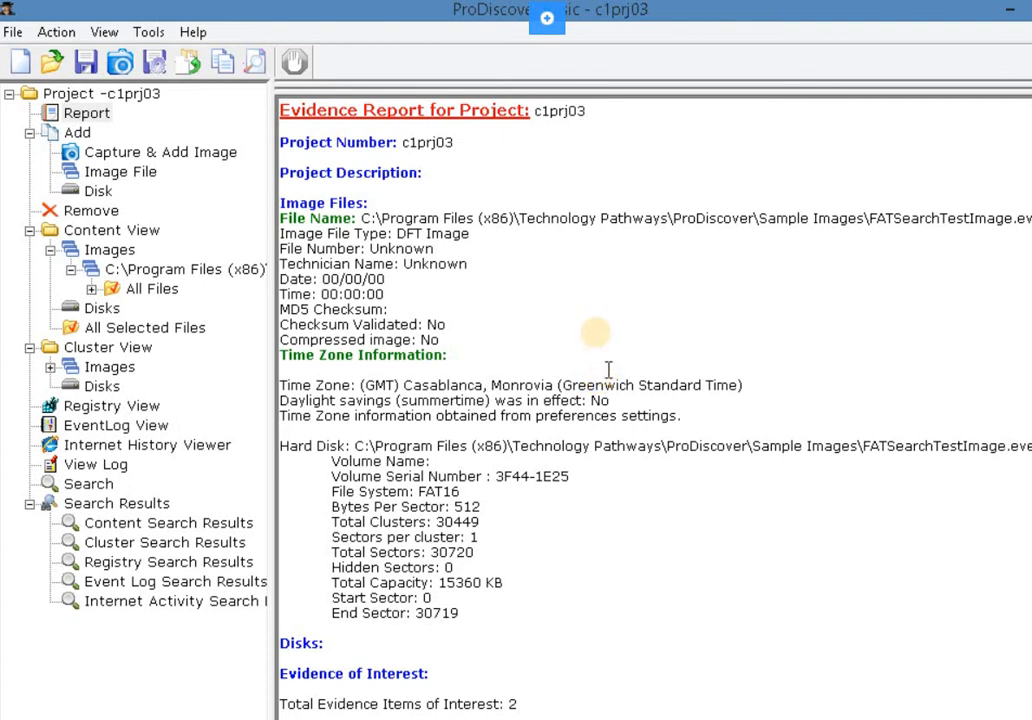
pyautogui.click(12, 32)
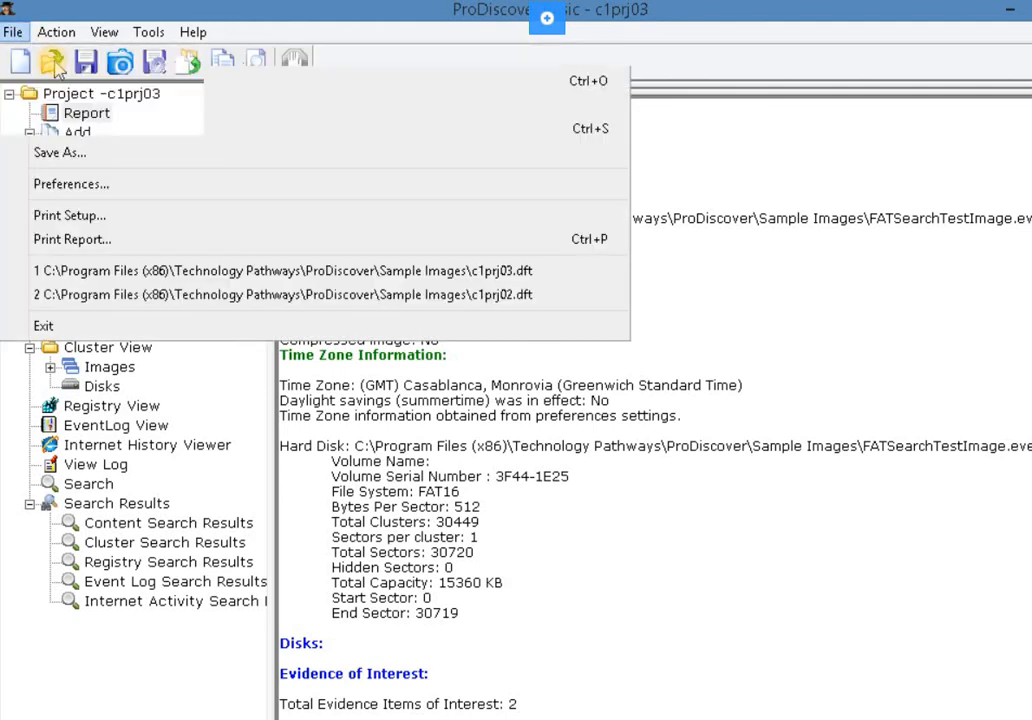
pyautogui.moveTo(52, 35)
pyautogui.click(62, 57)
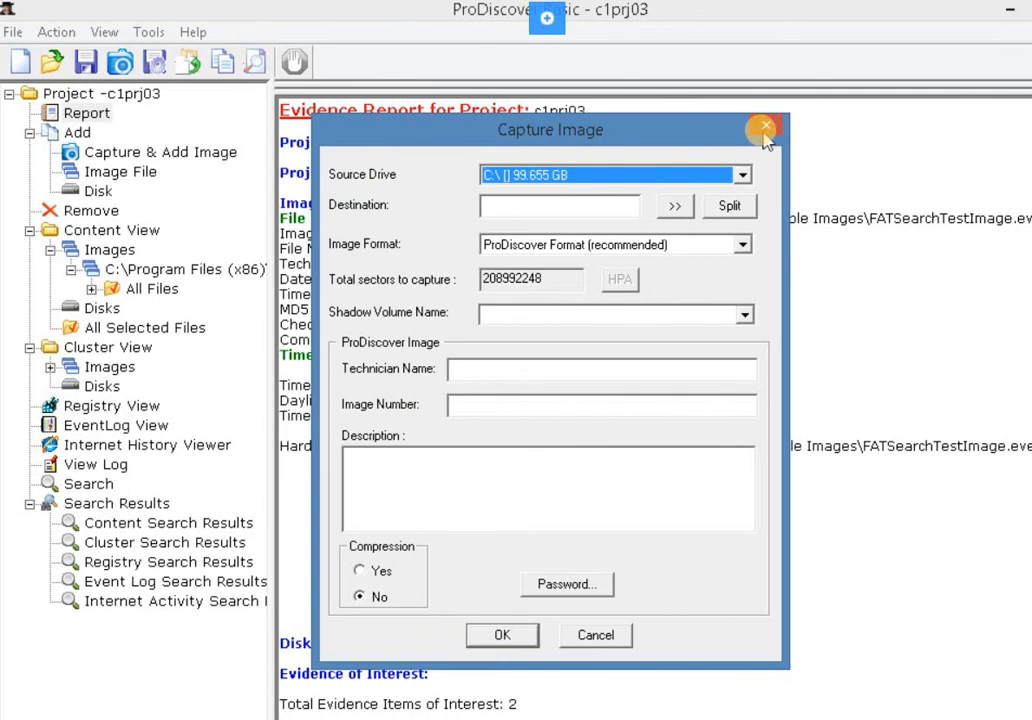
pyautogui.click(765, 130)
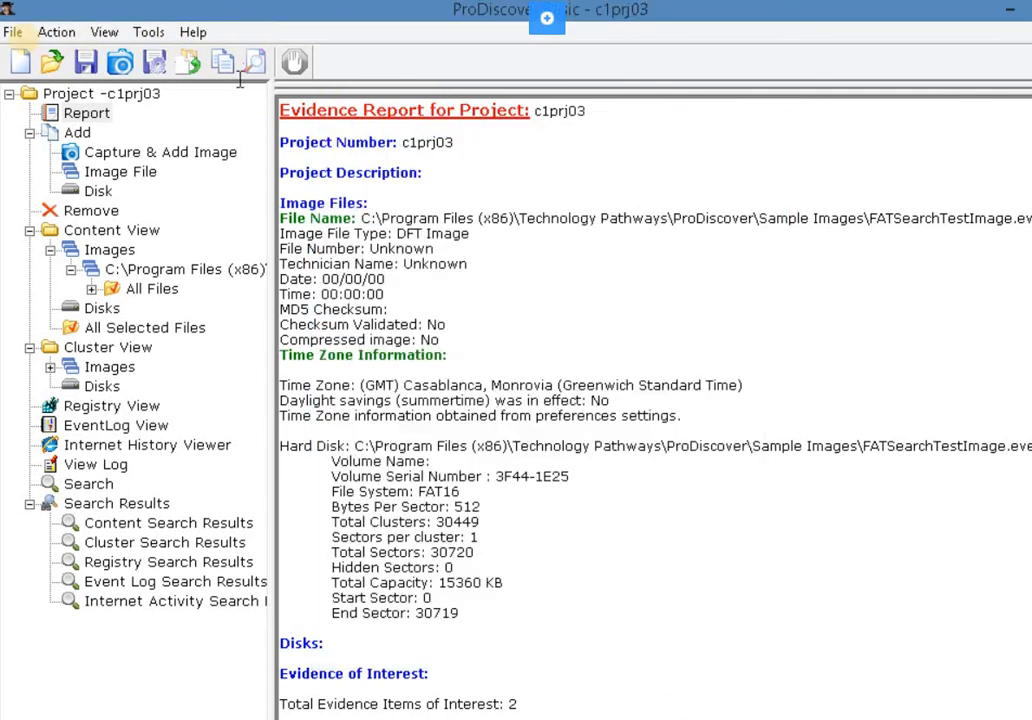
# Save the current project and create a new one with project number and file name c1prj04.
pyautogui.click(13, 33)
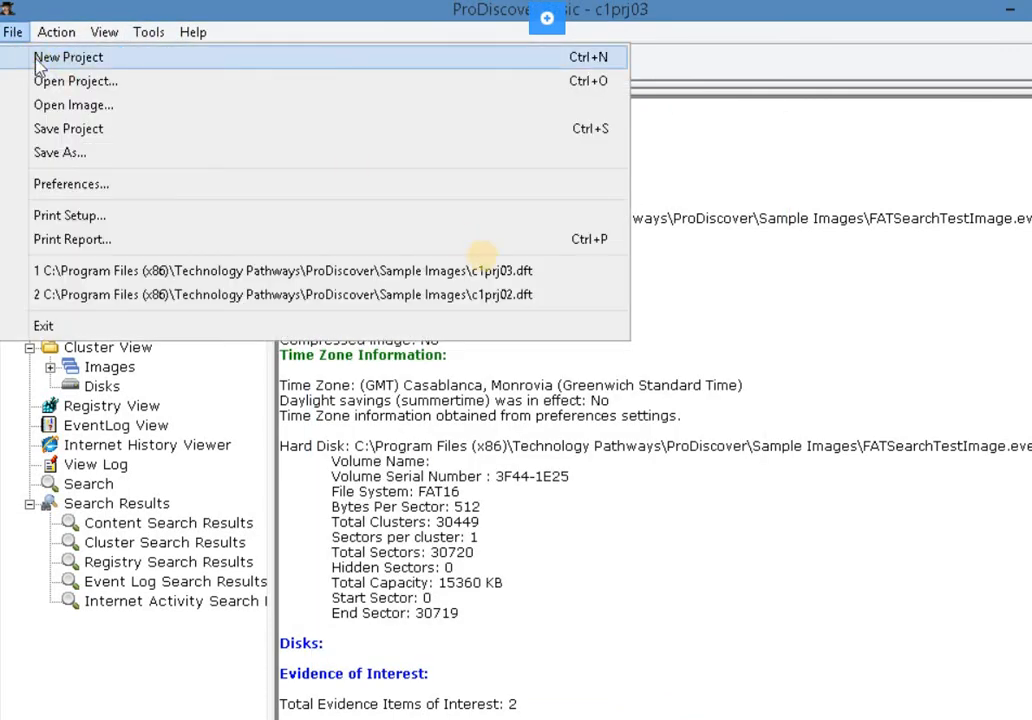
pyautogui.click(40, 60)
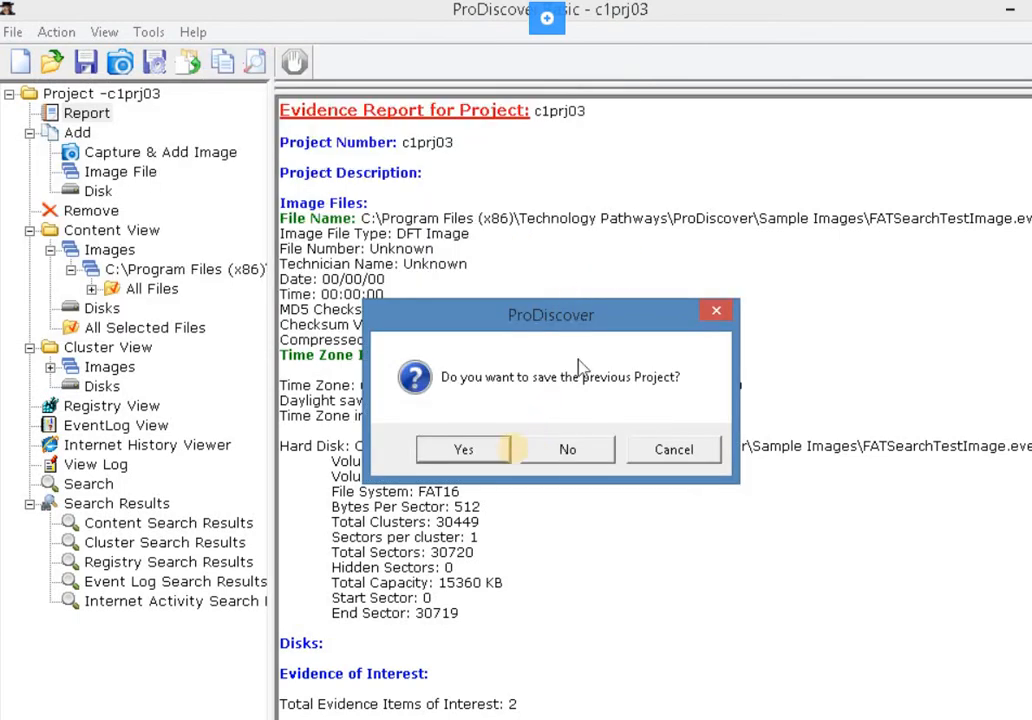
pyautogui.click(470, 451)
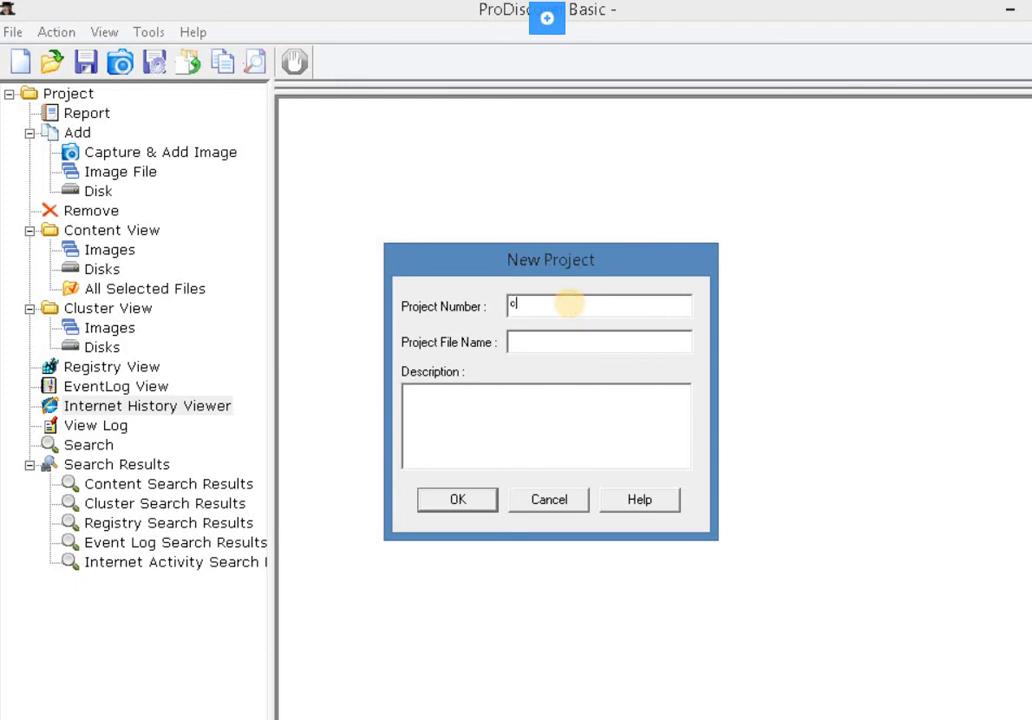
pyautogui.write('c1prj04')
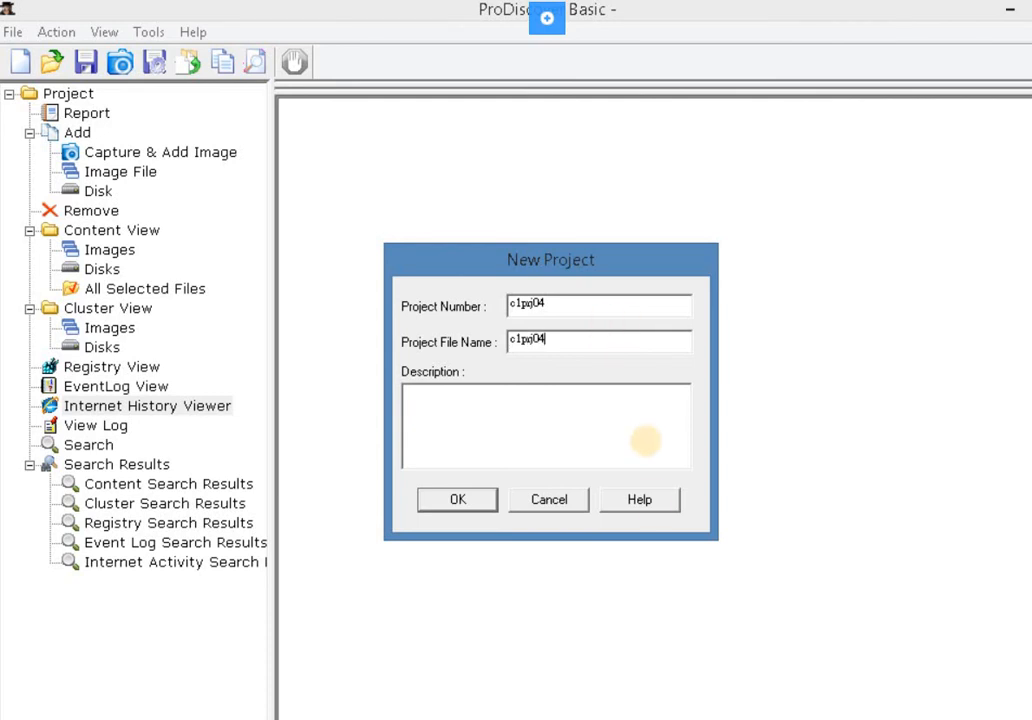
pyautogui.click(458, 500)
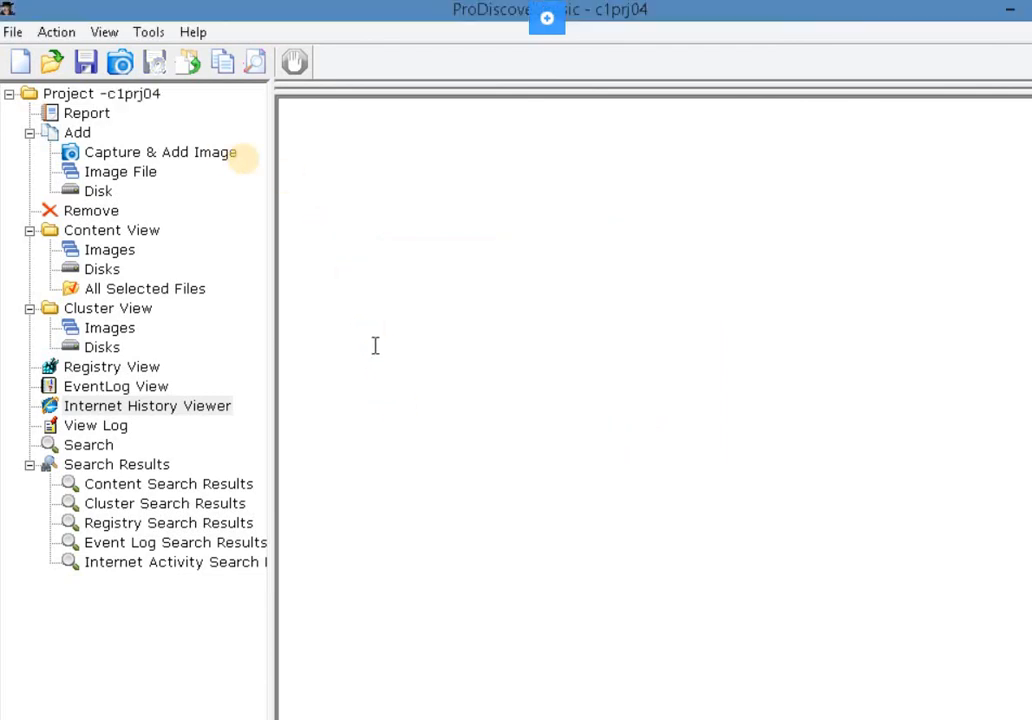
# Save the new project as c1prj04 in the Work\Data files\Ch01 folder.
pyautogui.click(140, 106)
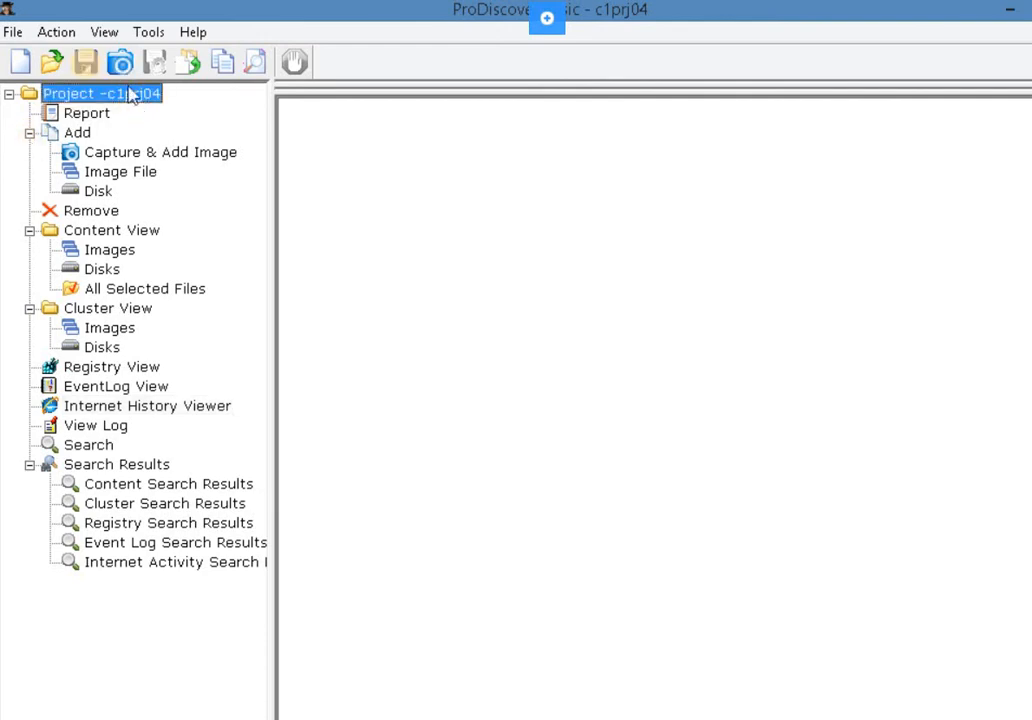
pyautogui.click(86, 64)
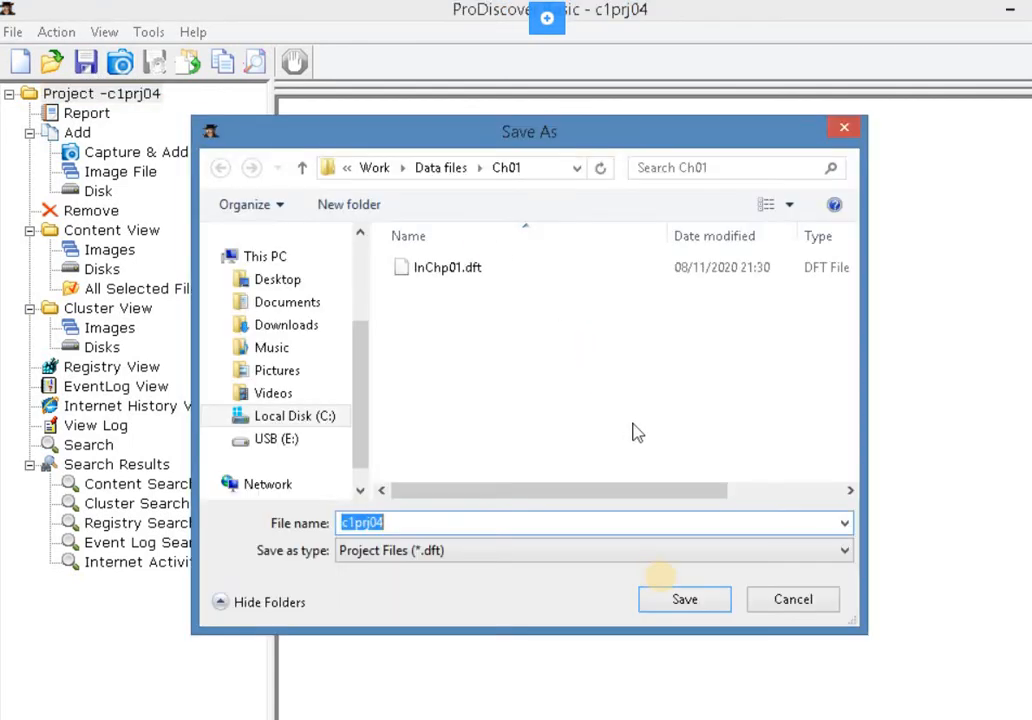
pyautogui.click(672, 604)
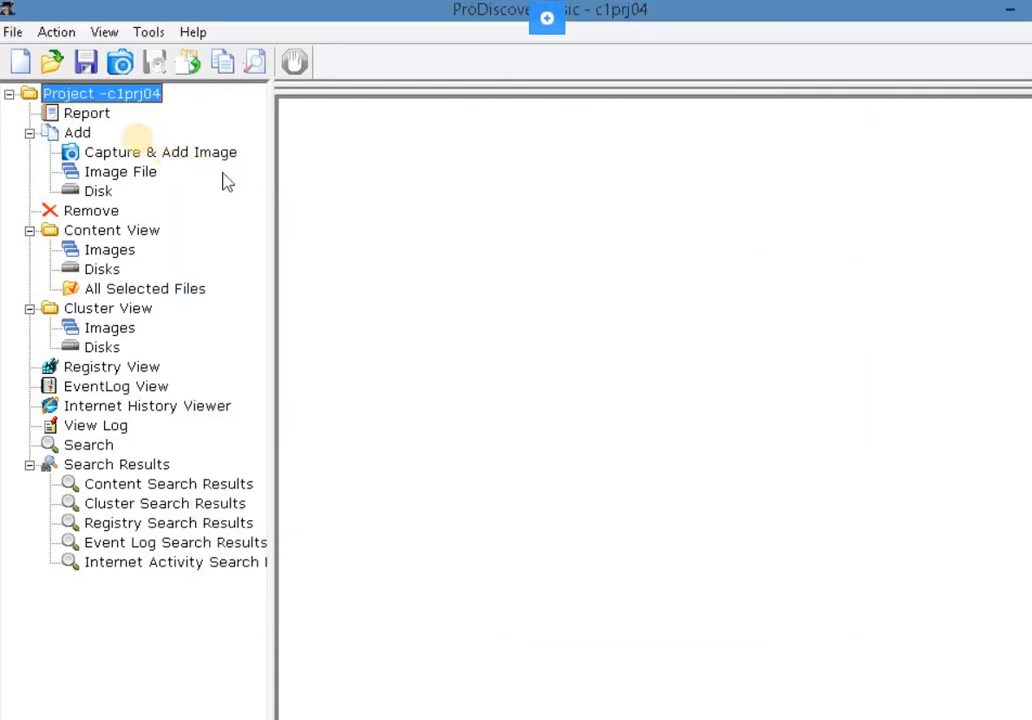
# Add the disk PhysicalDrive1 to the project with the unique name Testpro4.
pyautogui.click(78, 133)
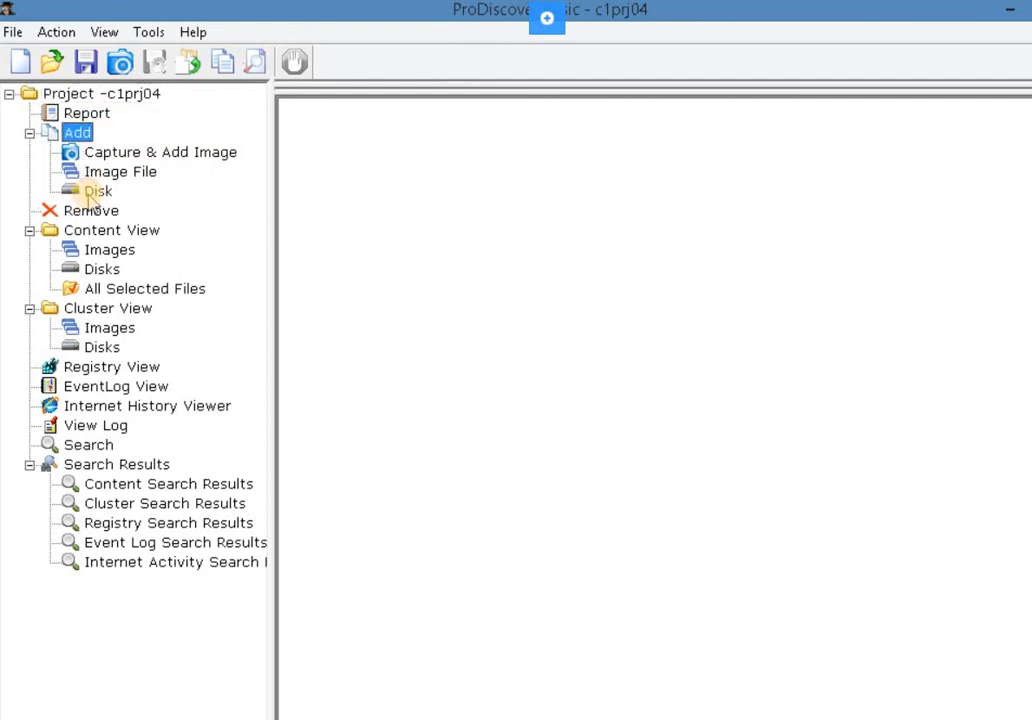
pyautogui.click(97, 191)
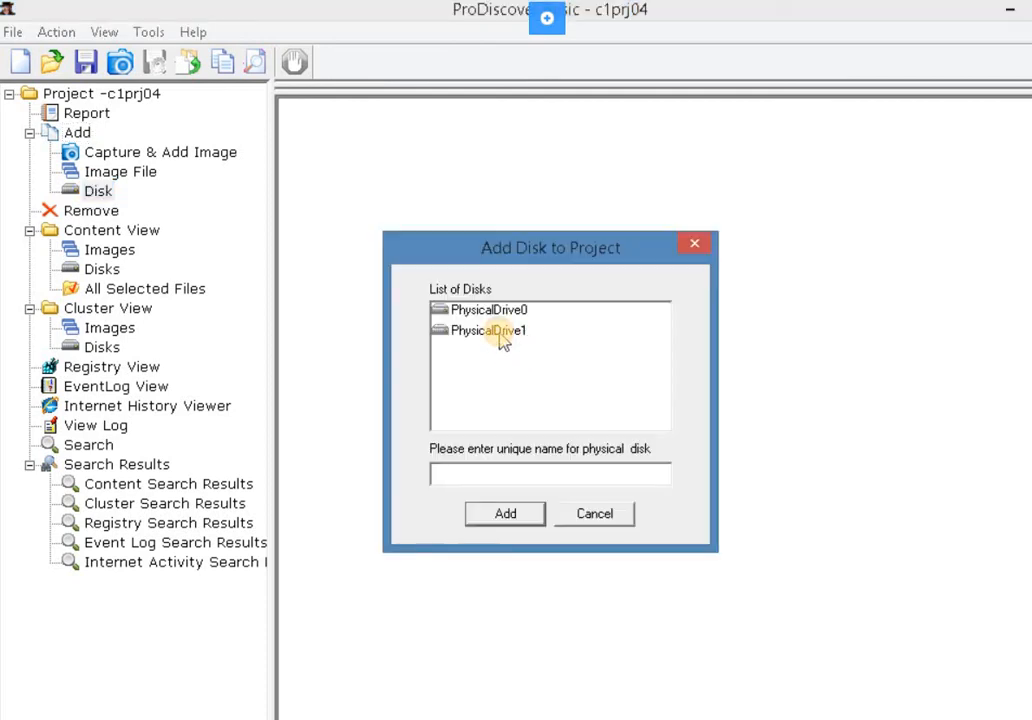
pyautogui.click(500, 334)
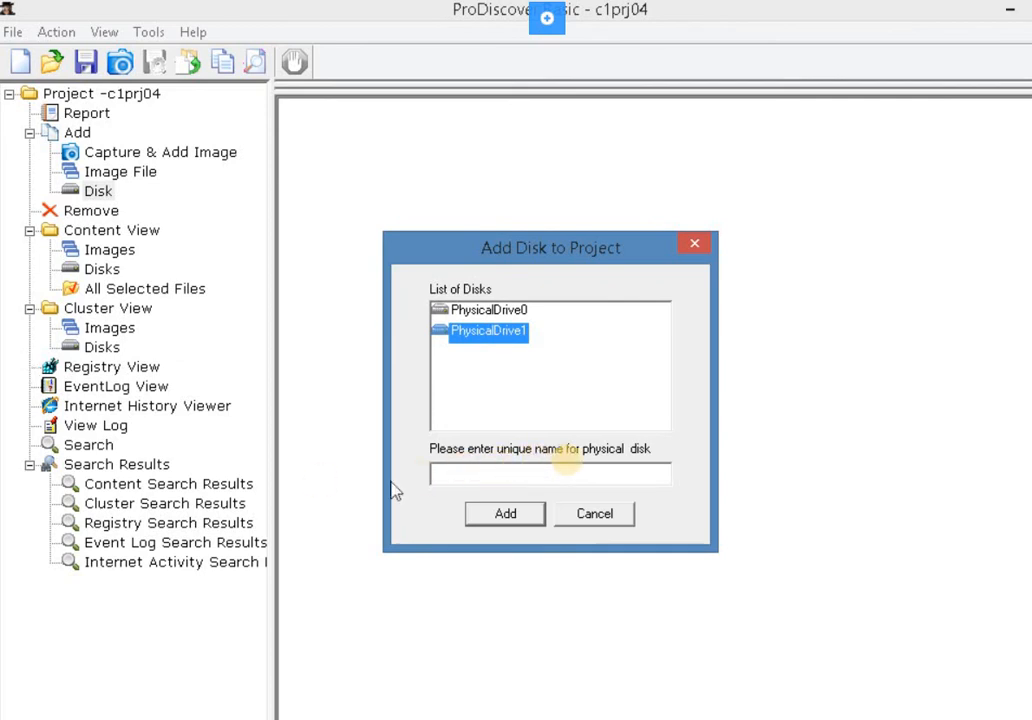
pyautogui.click(521, 476)
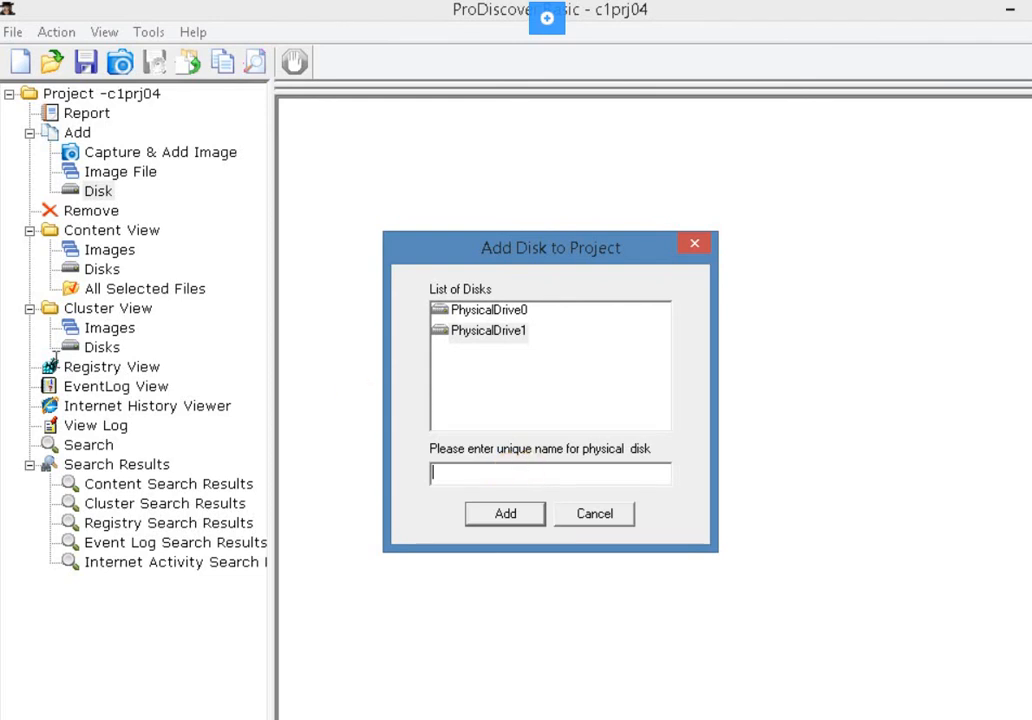
pyautogui.click(541, 477)
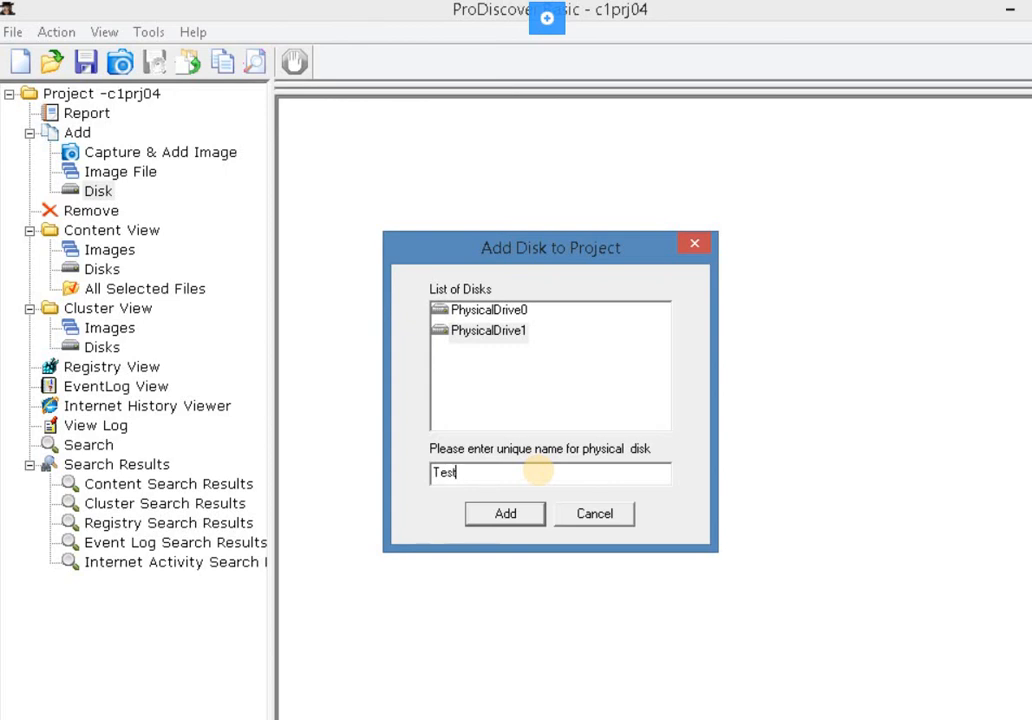
pyautogui.write('Testpro')
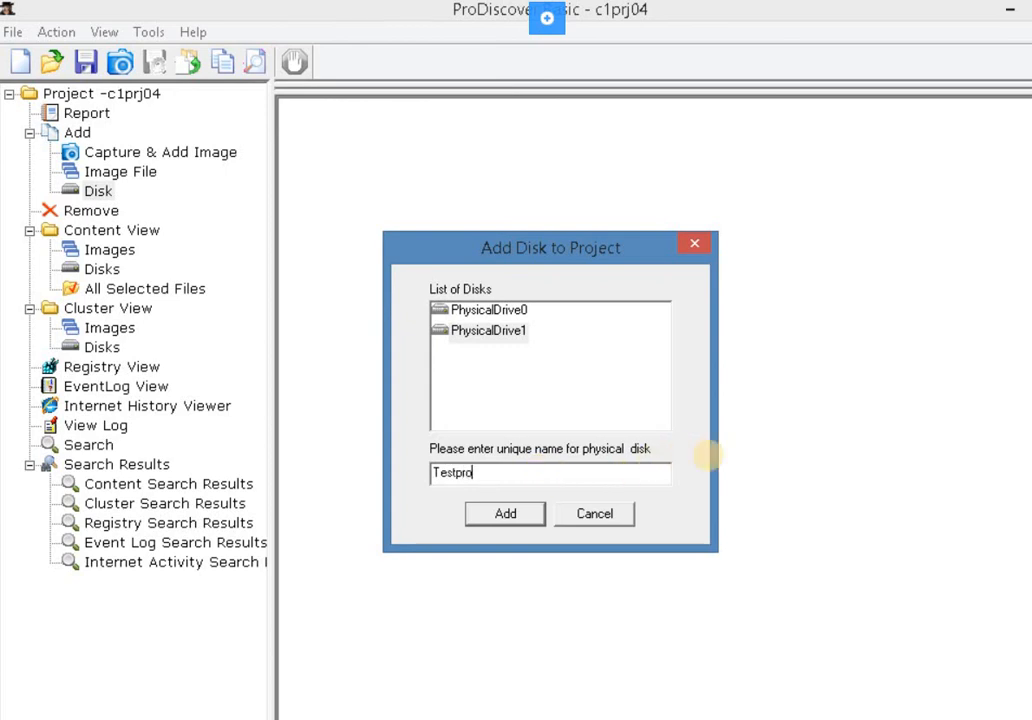
pyautogui.write('4')
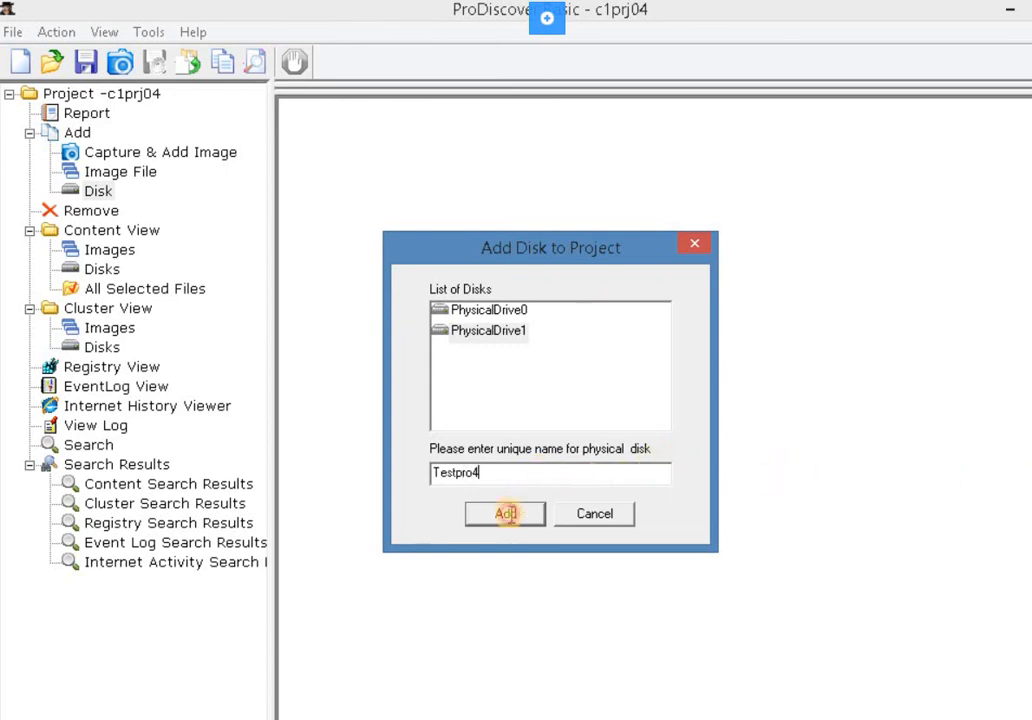
pyautogui.click(506, 513)
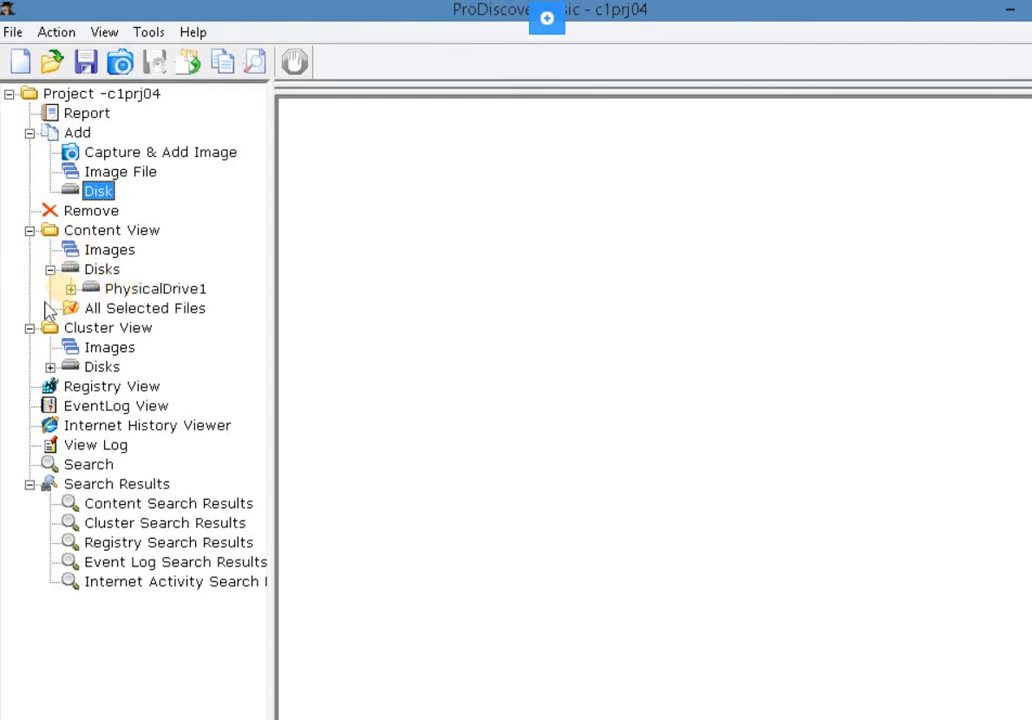
# Show the contents of volume E: on PhysicalDrive1 in the content view and turn off Gallery View.
pyautogui.click(70, 288)
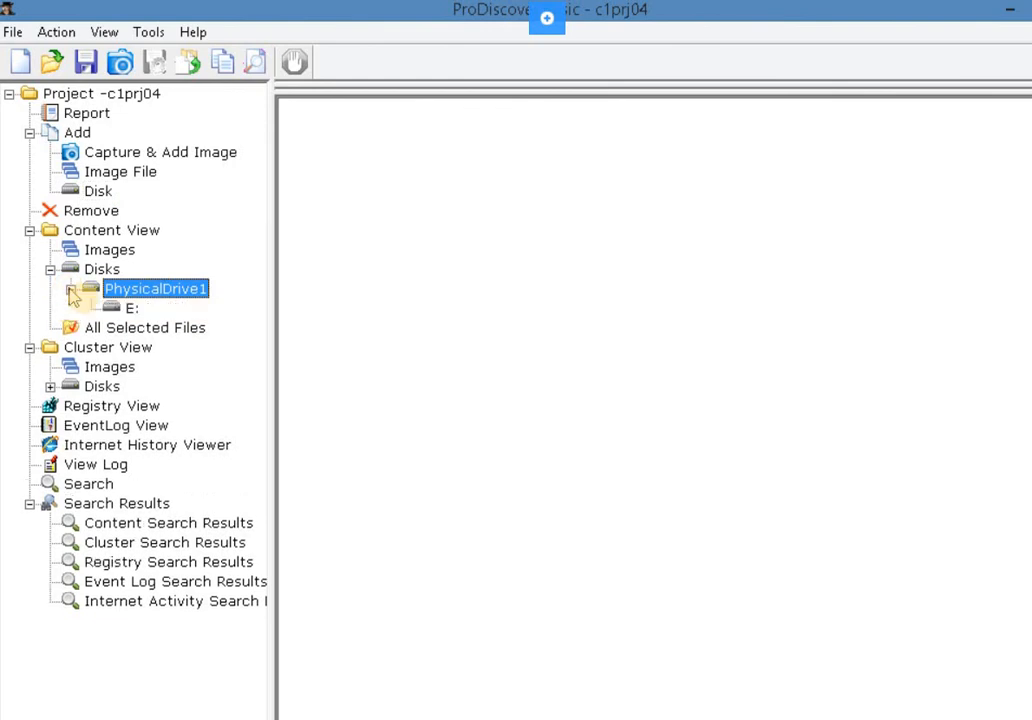
pyautogui.press('Down')
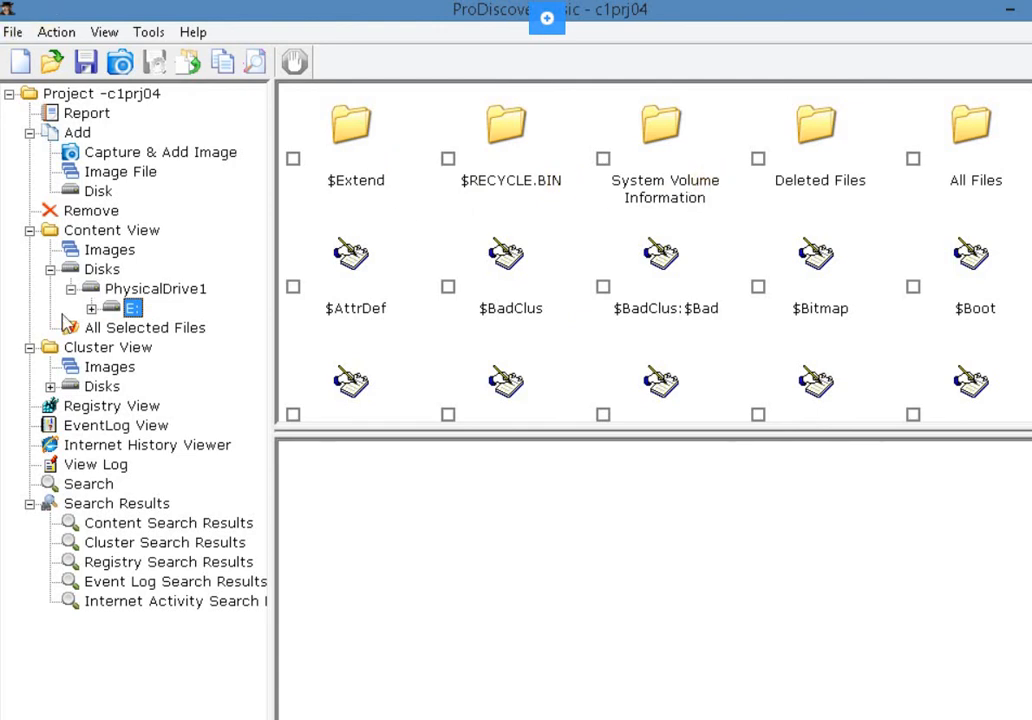
pyautogui.click(104, 32)
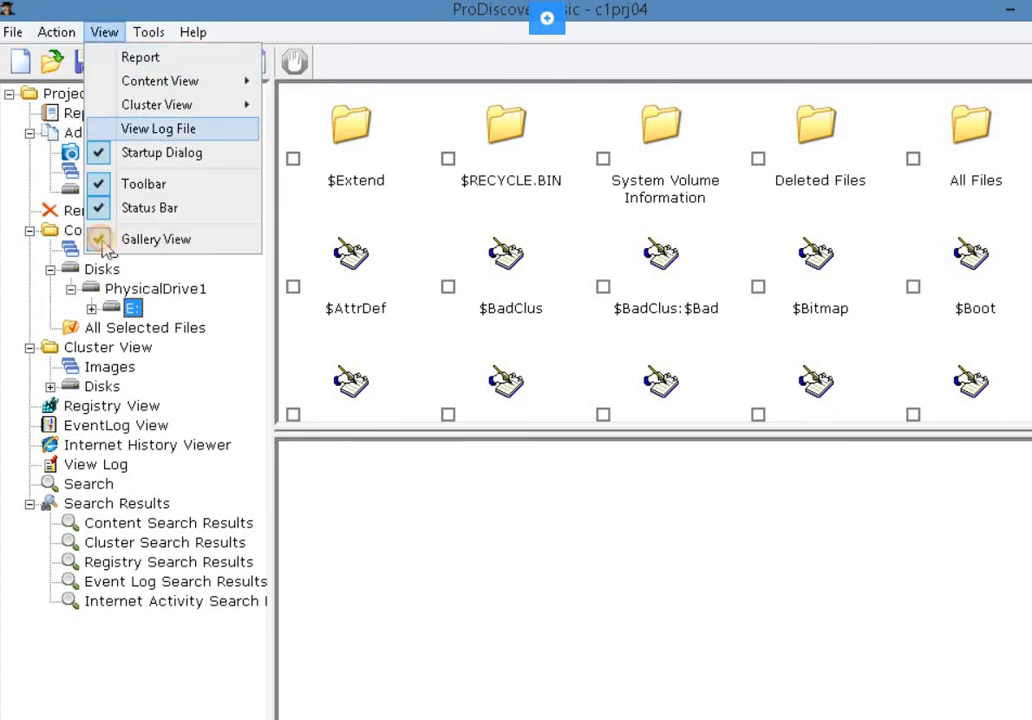
pyautogui.click(103, 240)
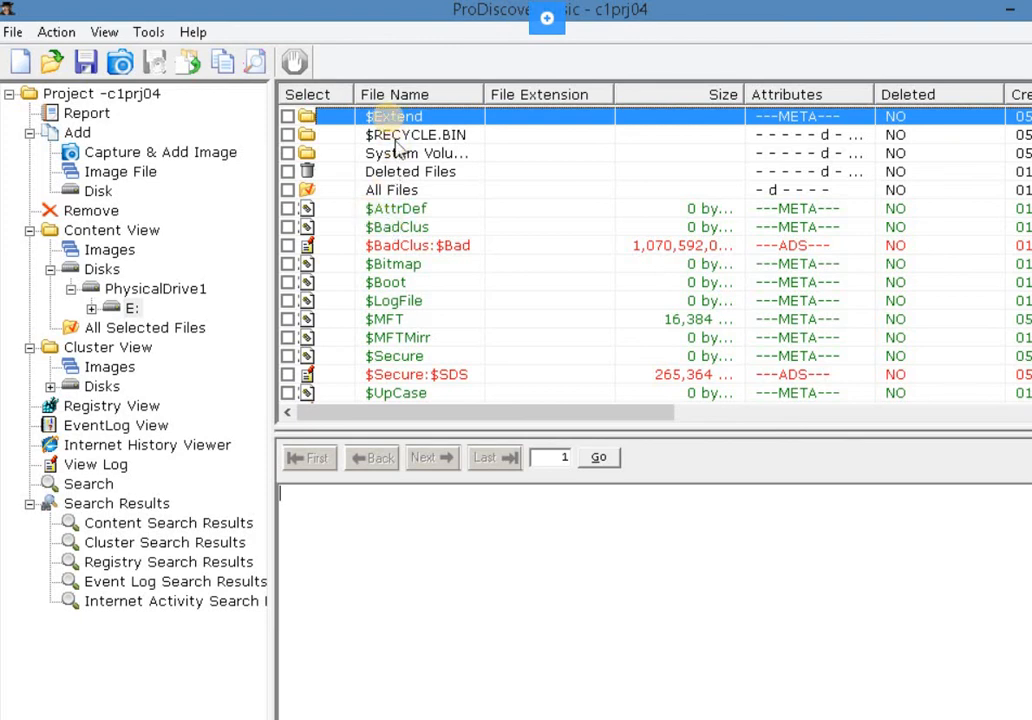
# Copy $Extend from volume E: to the Work\Data files\Ch01 folder, keeping the file name $Extend.
pyautogui.rightClick(295, 118)
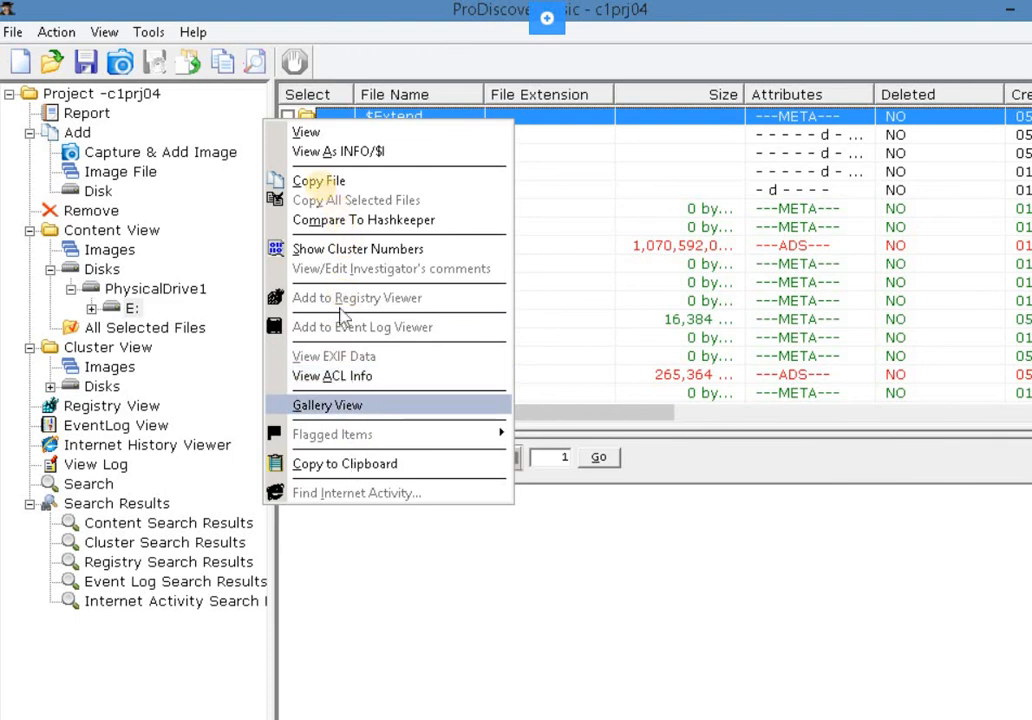
pyautogui.click(320, 182)
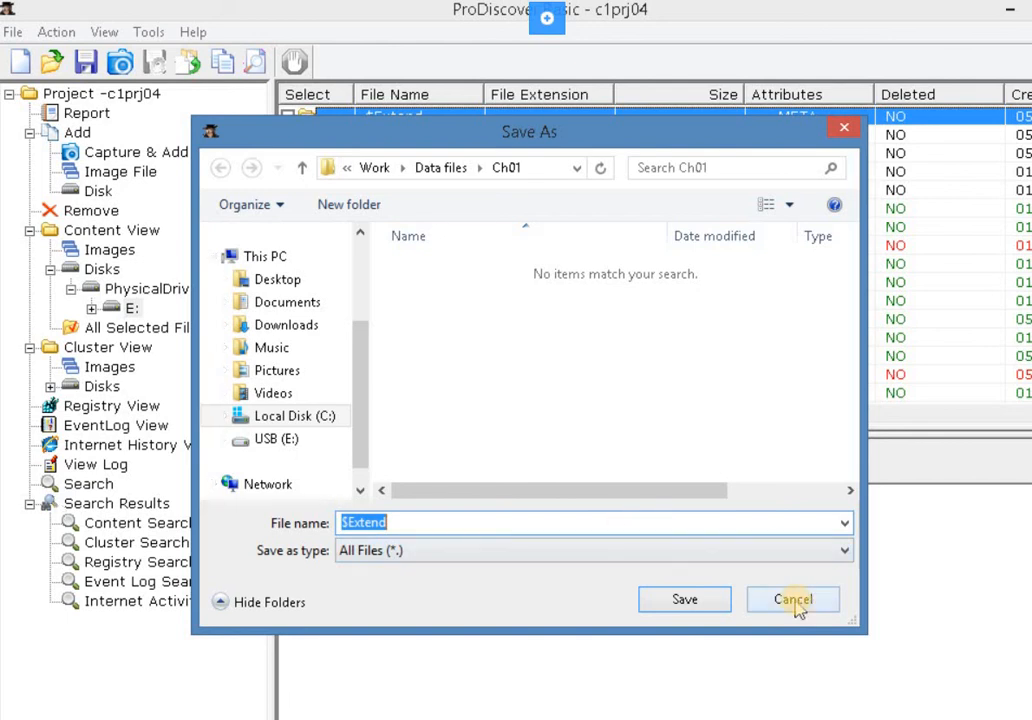
pyautogui.click(705, 601)
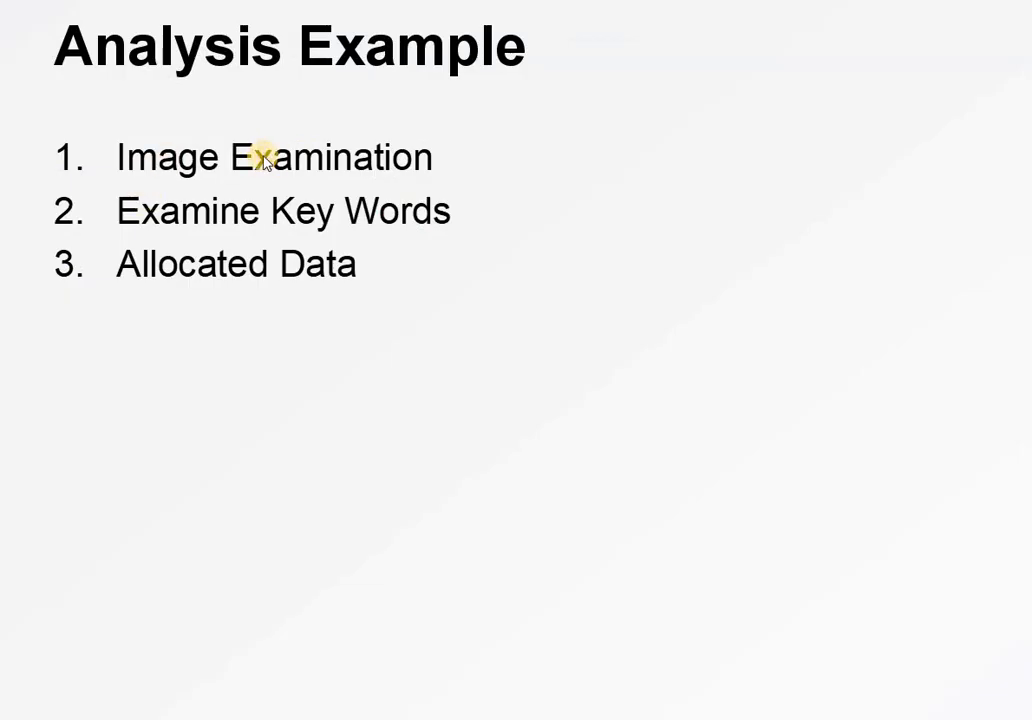
pyautogui.click(308, 124)
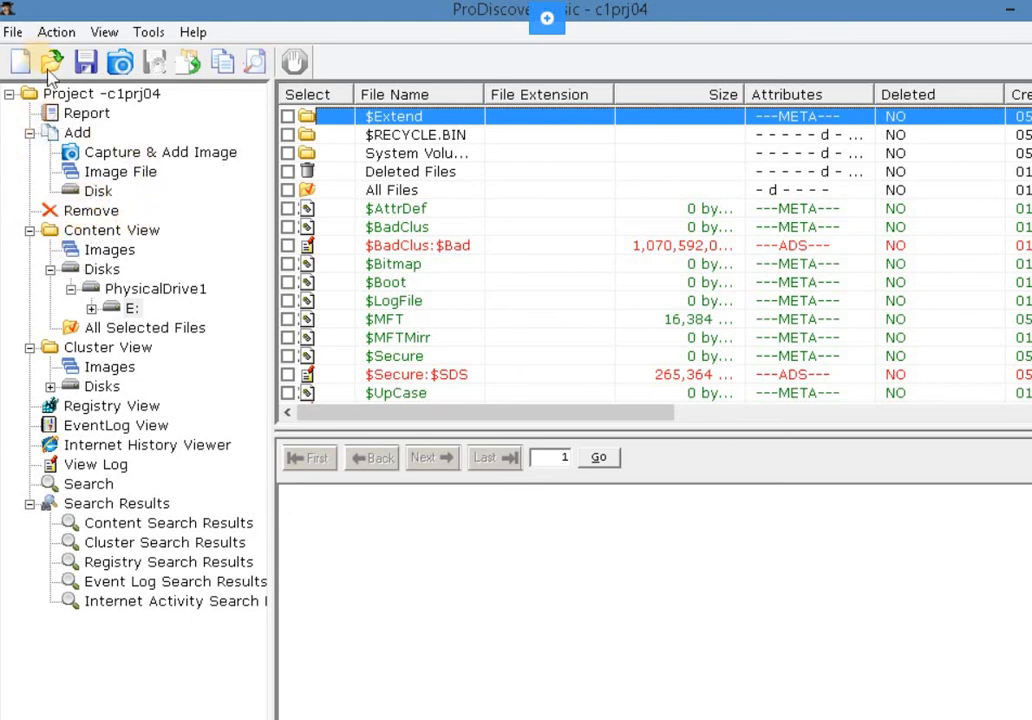
pyautogui.click(118, 95)
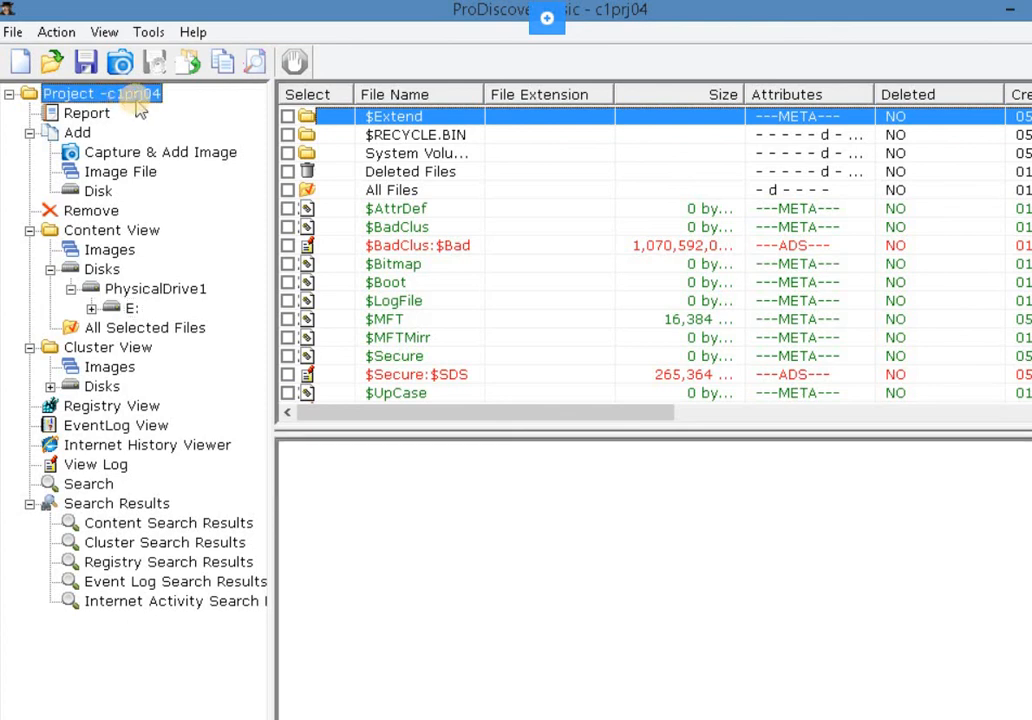
pyautogui.click(58, 32)
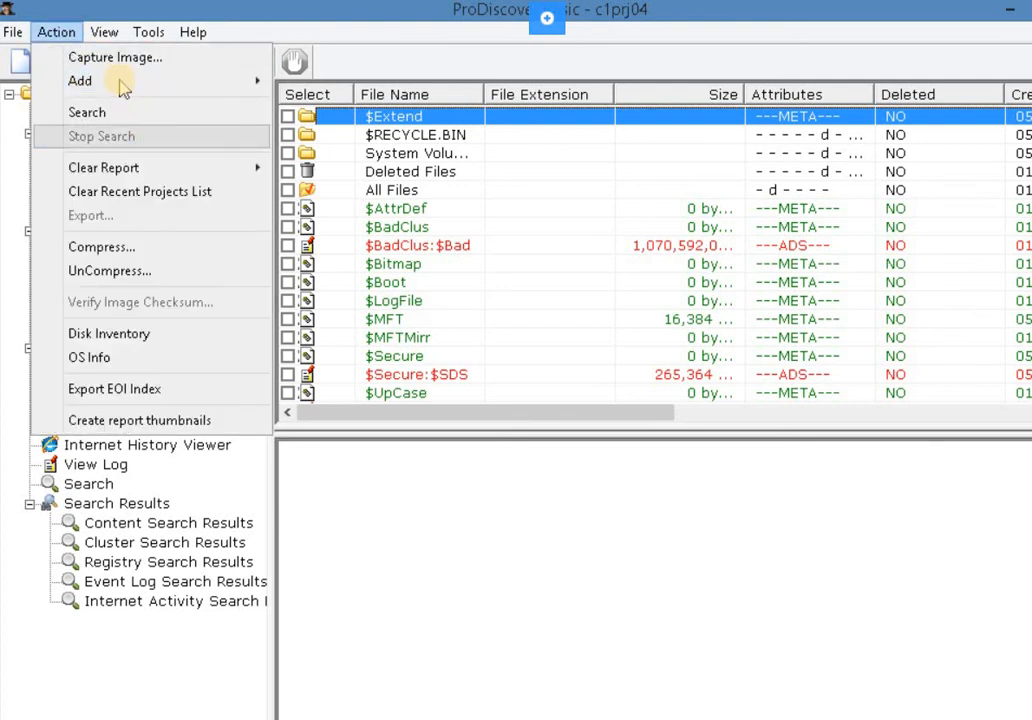
pyautogui.moveTo(122, 84)
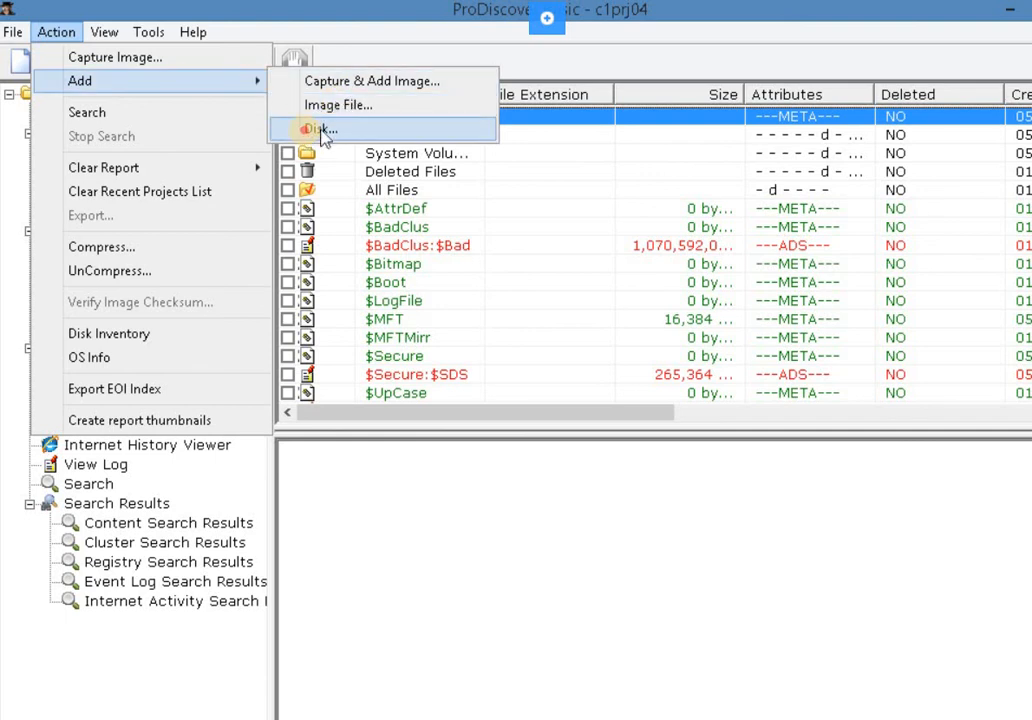
pyautogui.click(318, 129)
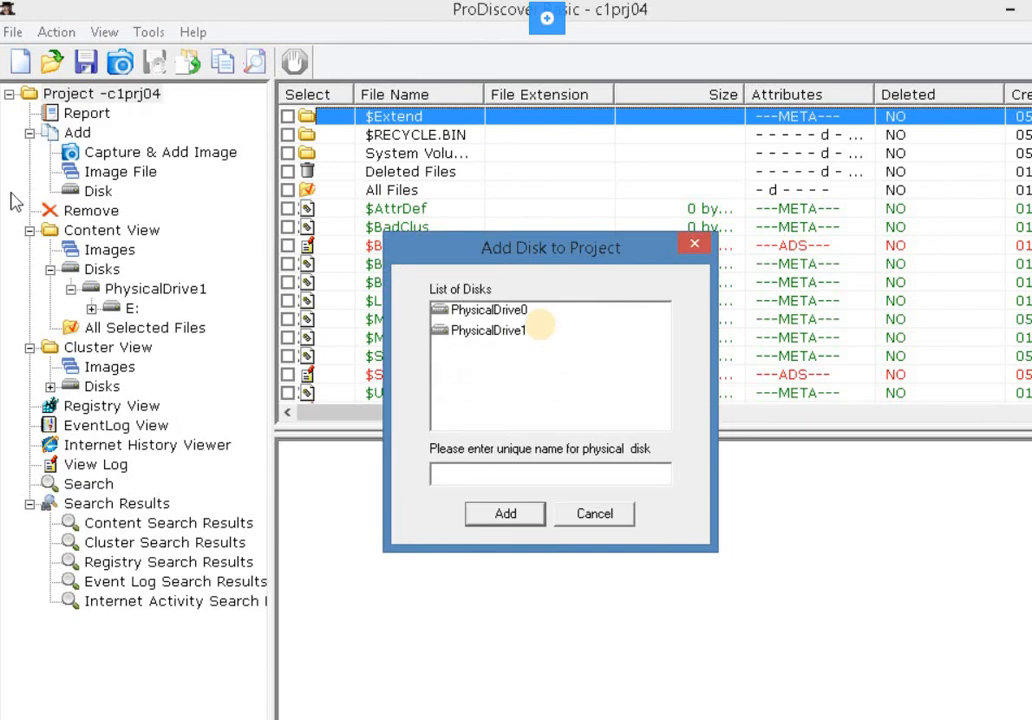
pyautogui.click(522, 338)
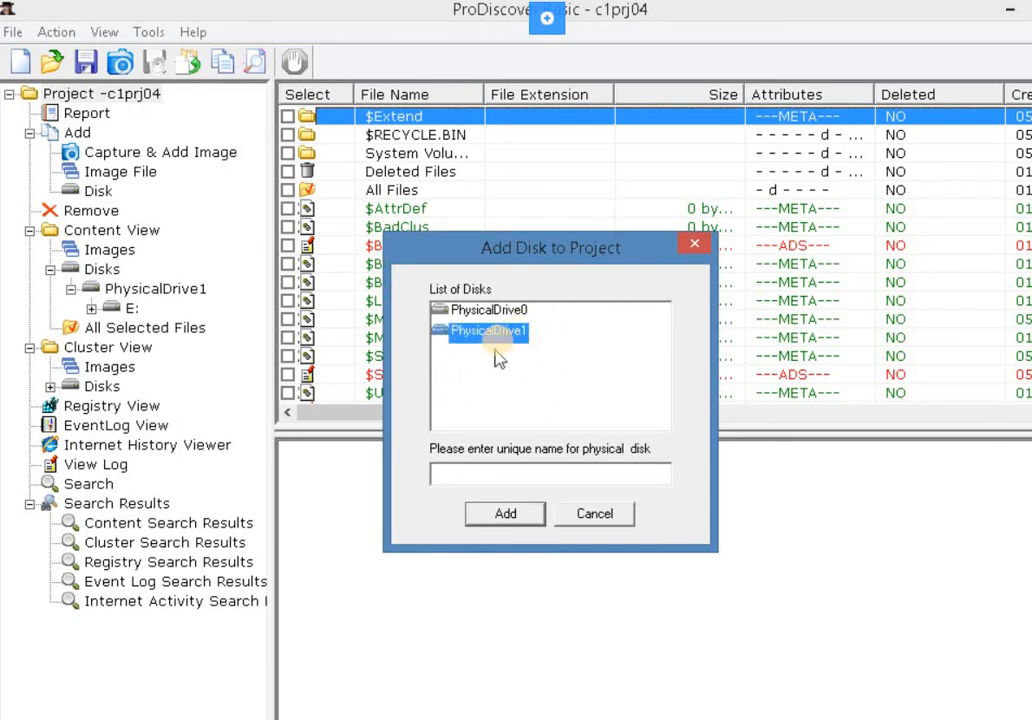
pyautogui.click(501, 483)
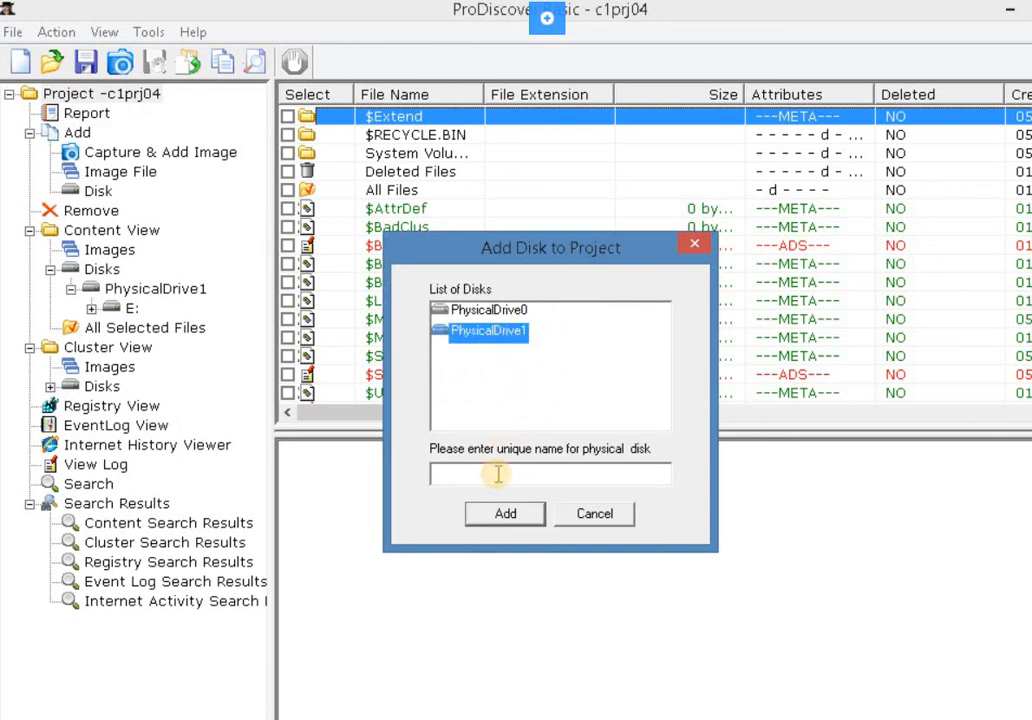
pyautogui.click(497, 474)
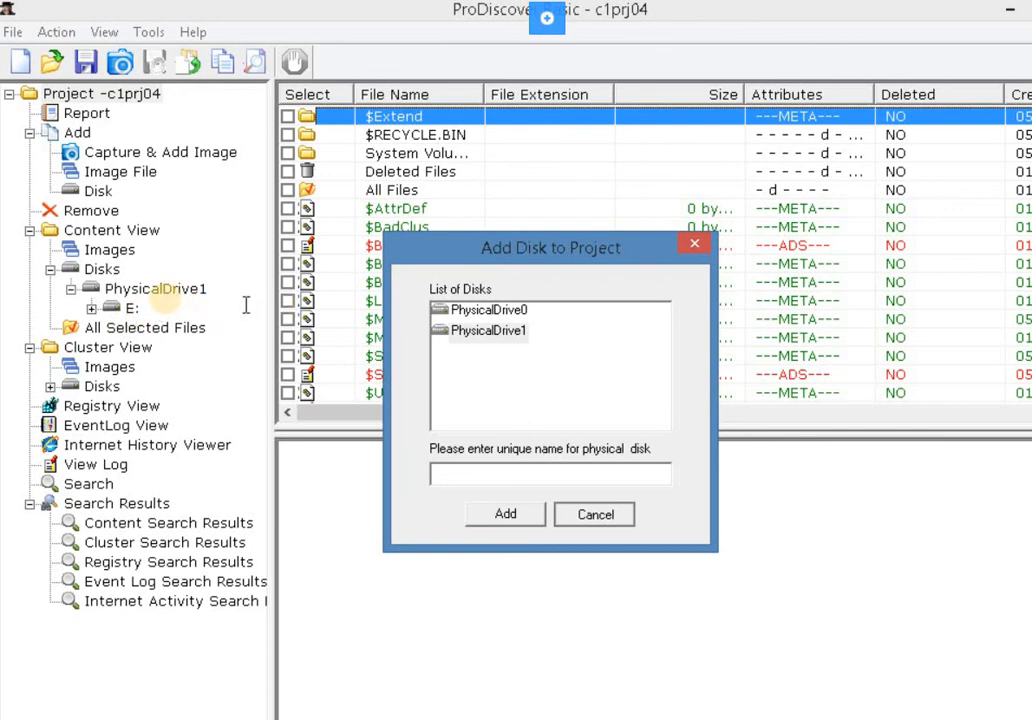
pyautogui.press('Escape')
# Select $RECYCLE.BIN and $Bitmap on volume E: as evidence items, adding the investigator comment bitmap to $Bitmap.
pyautogui.click(135, 291)
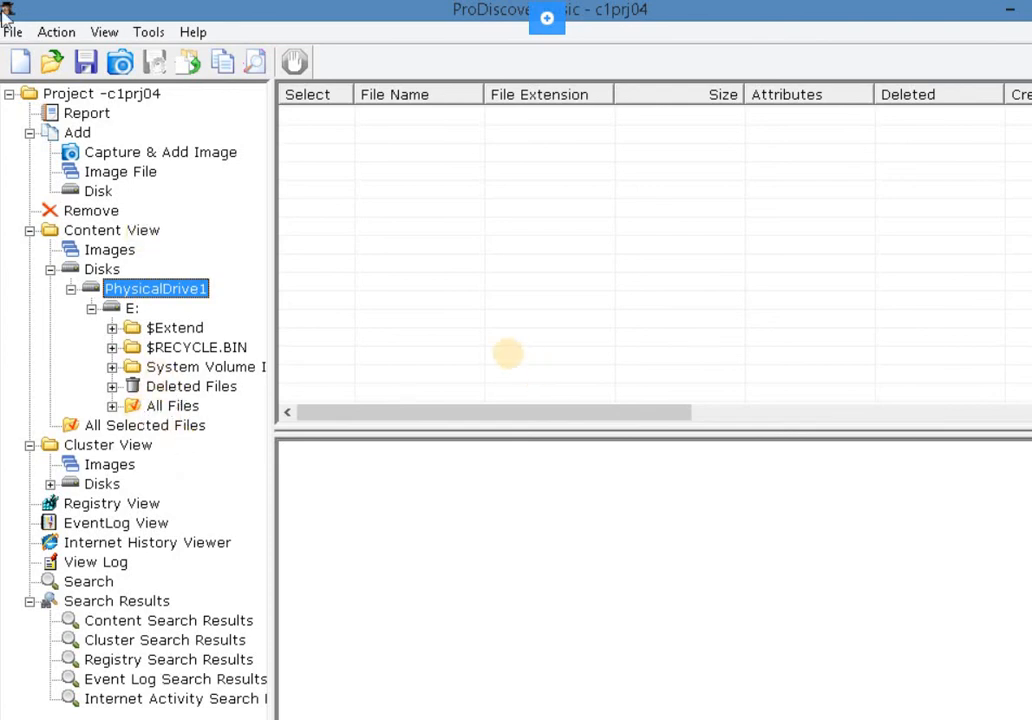
pyautogui.press('Down')
pyautogui.click(395, 266)
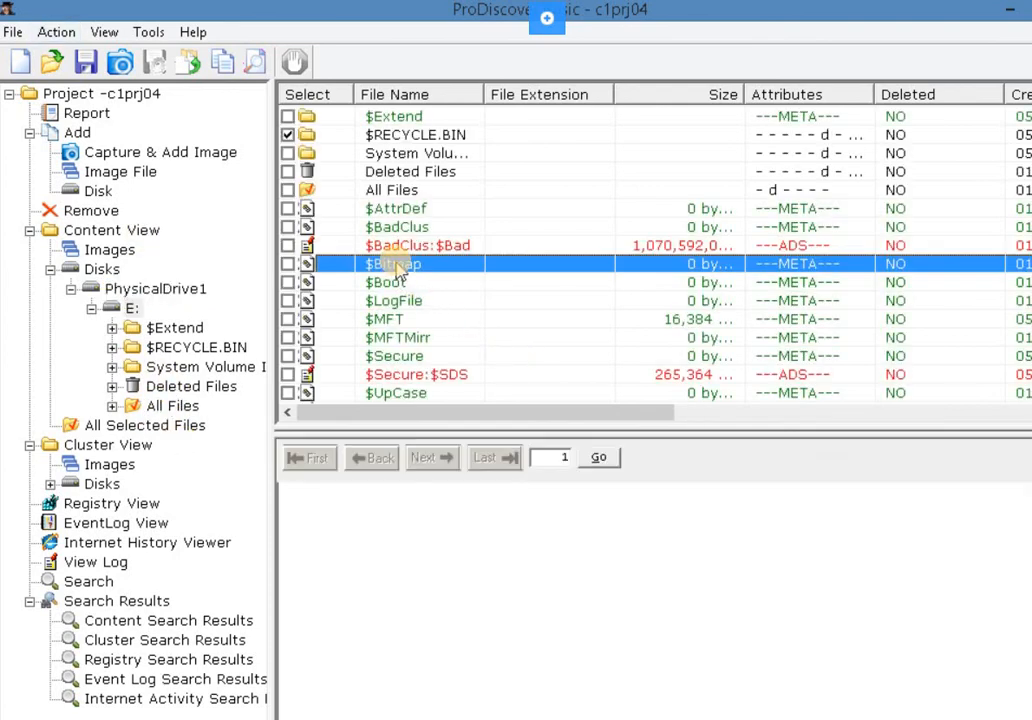
pyautogui.doubleClick(304, 265)
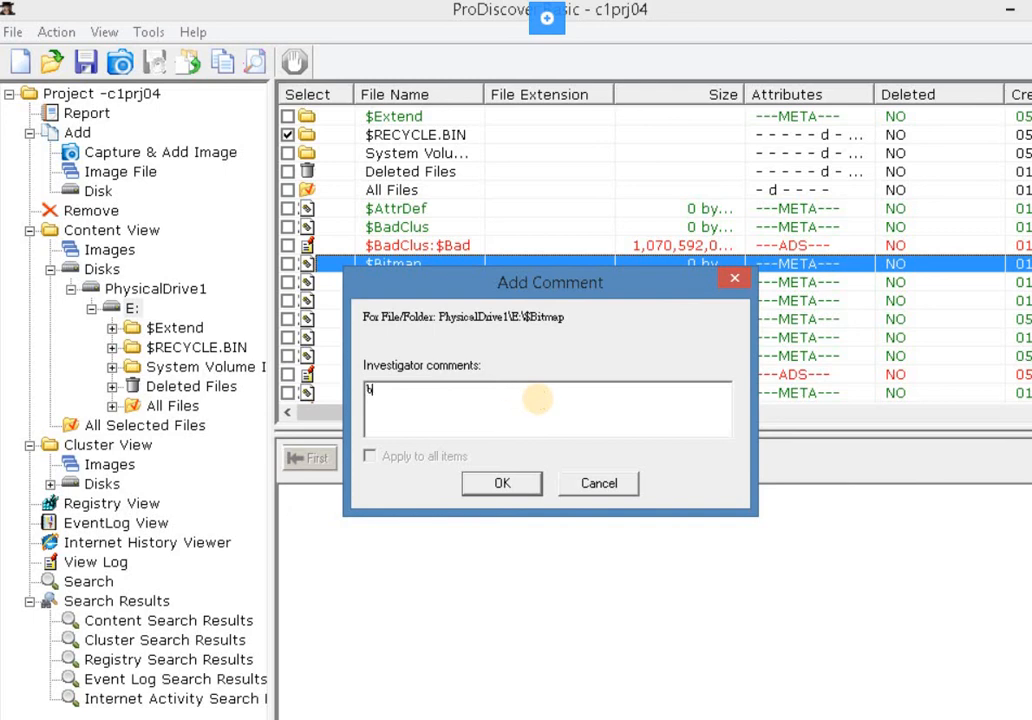
pyautogui.write('bitmap')
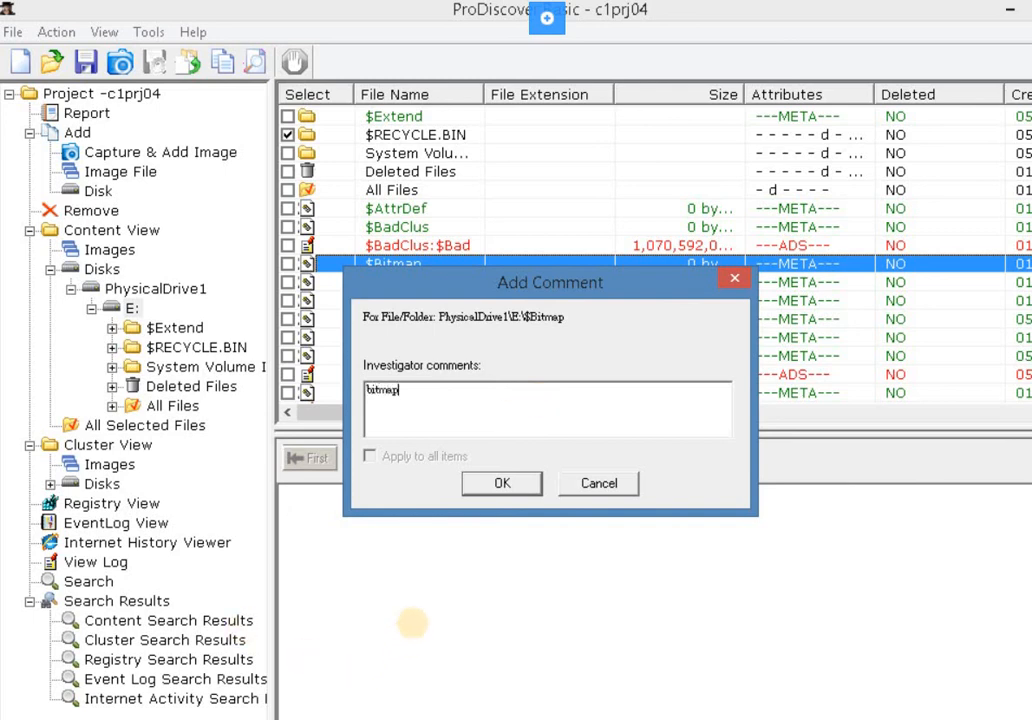
pyautogui.click(490, 485)
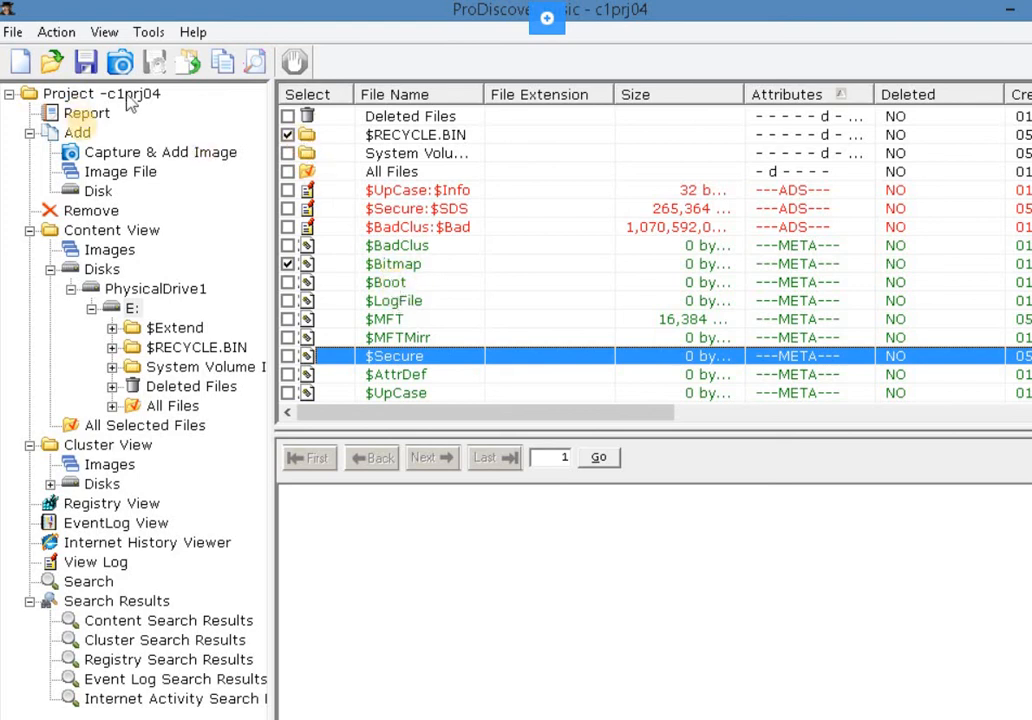
# Export the project's evidence report in RTF format to the Work\Data files\Ch01 folder as c1prj05report.
pyautogui.click(86, 114)
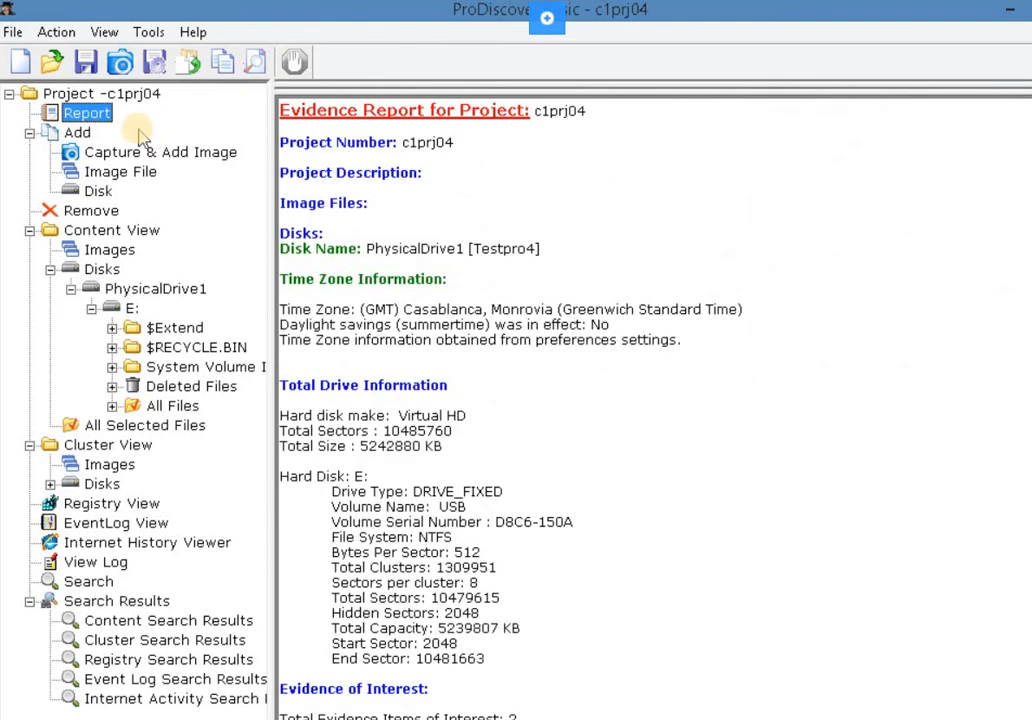
pyautogui.click(62, 34)
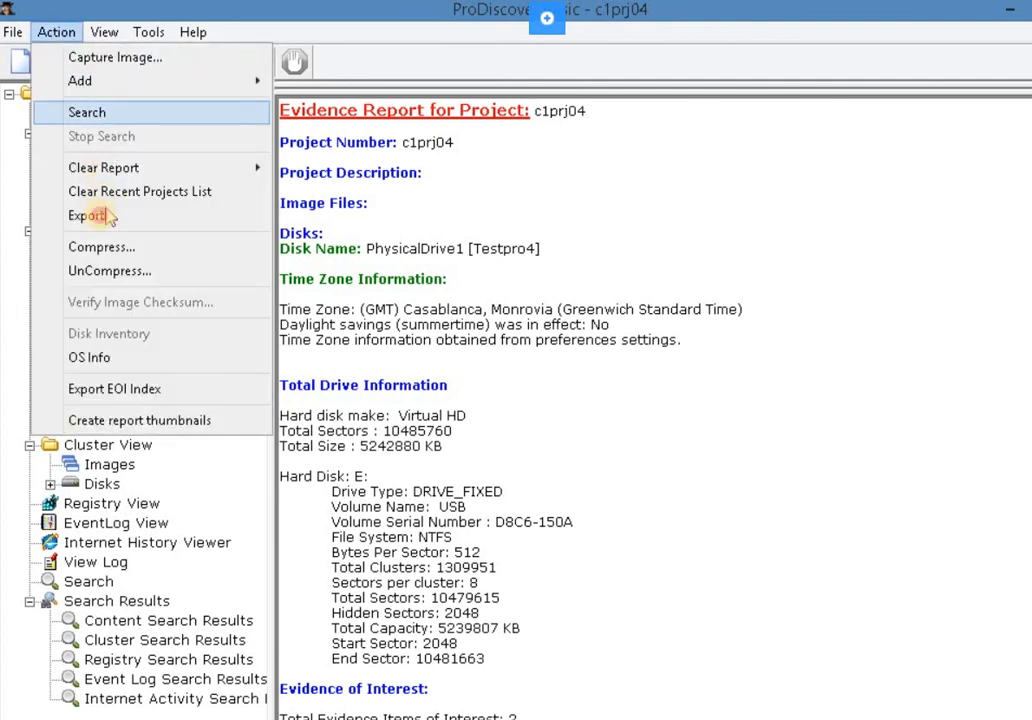
pyautogui.click(99, 218)
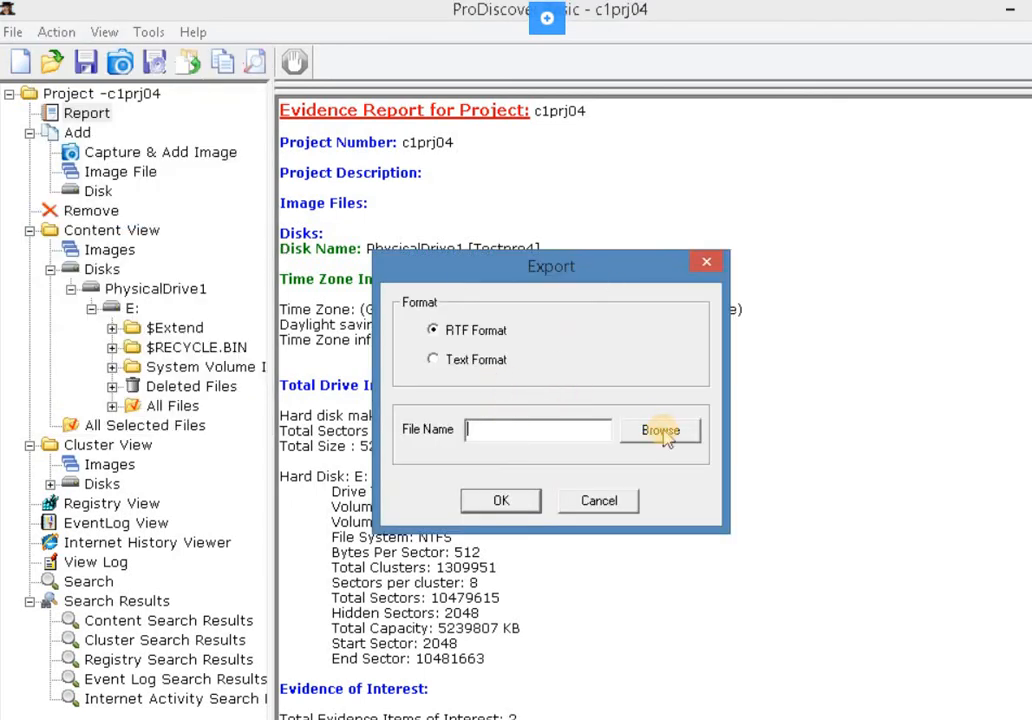
pyautogui.click(663, 432)
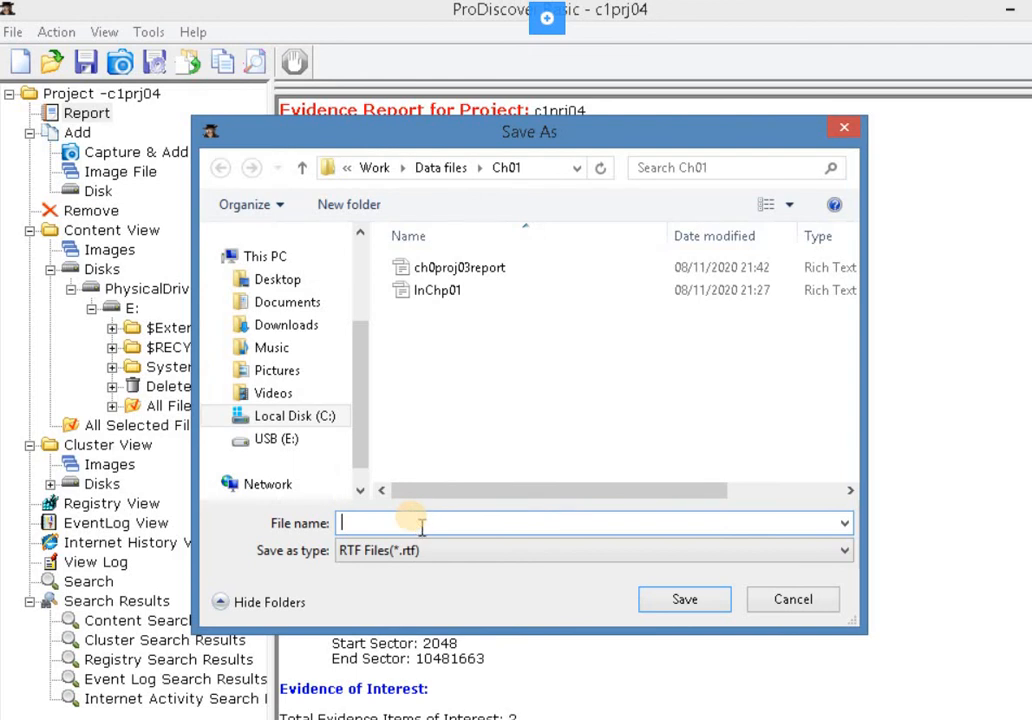
pyautogui.write('c')
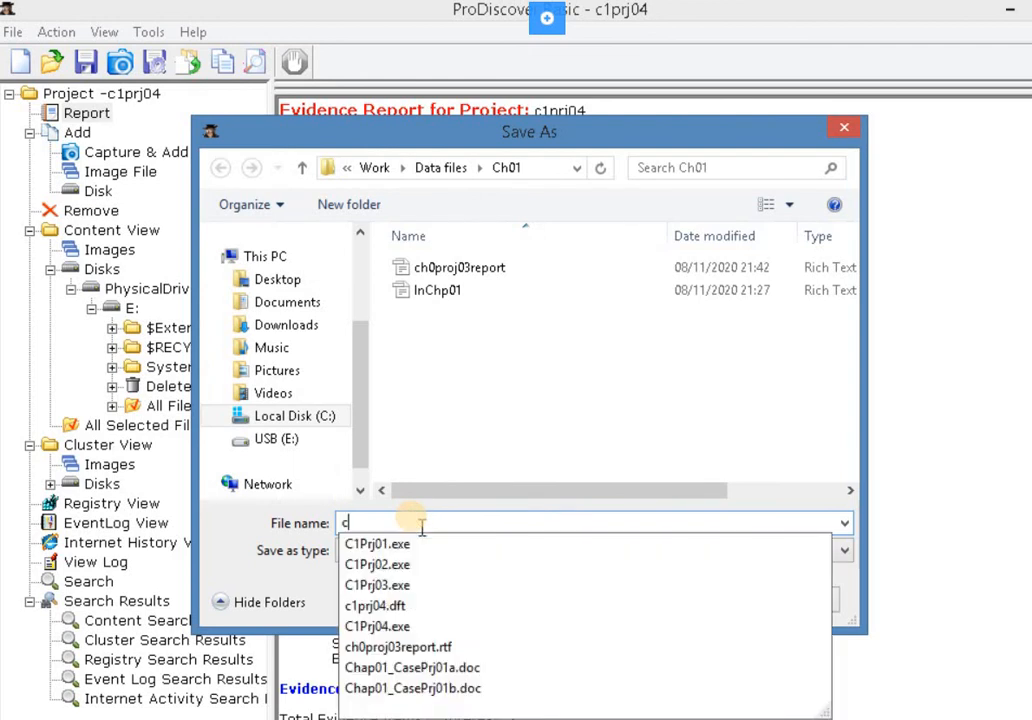
pyautogui.write('1pr')
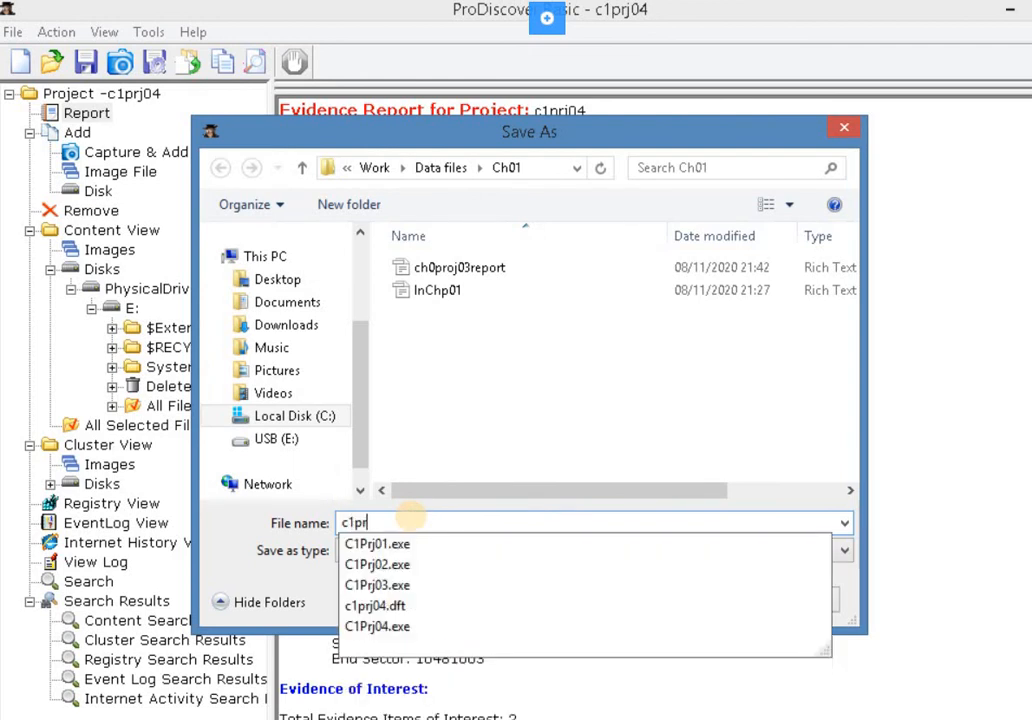
pyautogui.write('j05report')
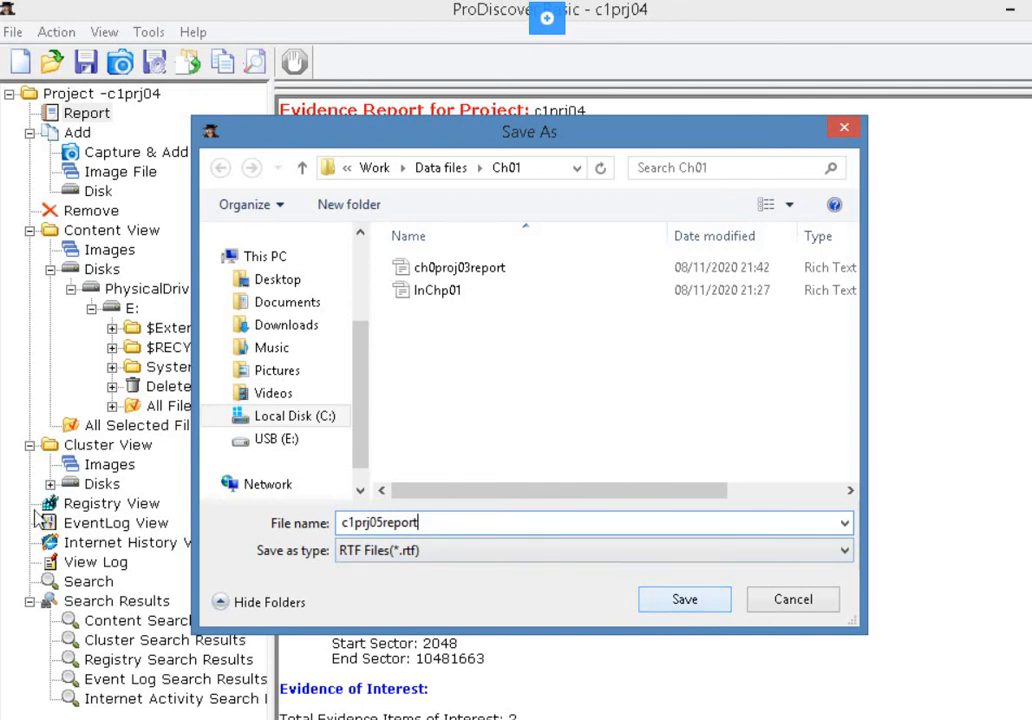
pyautogui.click(680, 602)
pyautogui.click(522, 500)
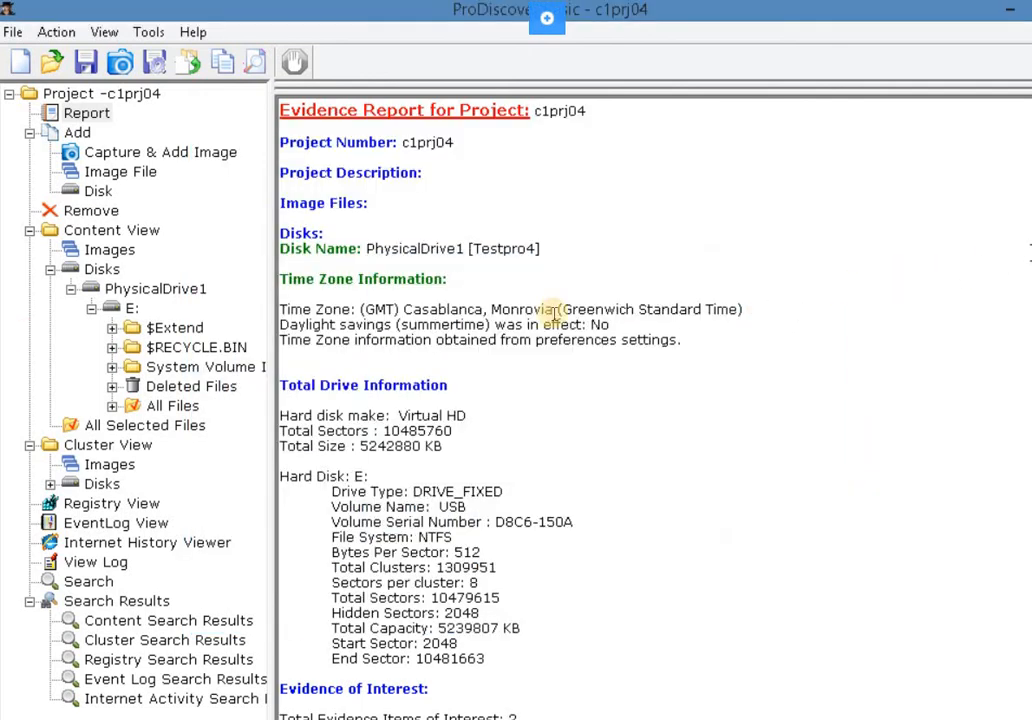
pyautogui.hotkey('alt', 'Tab')
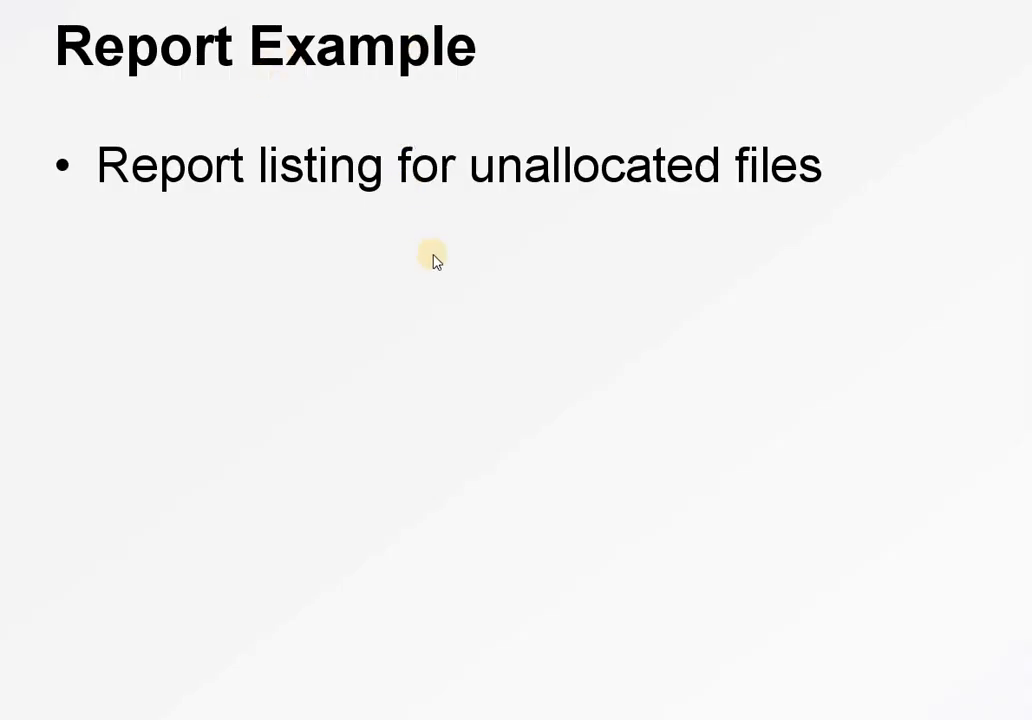
pyautogui.click(500, 262)
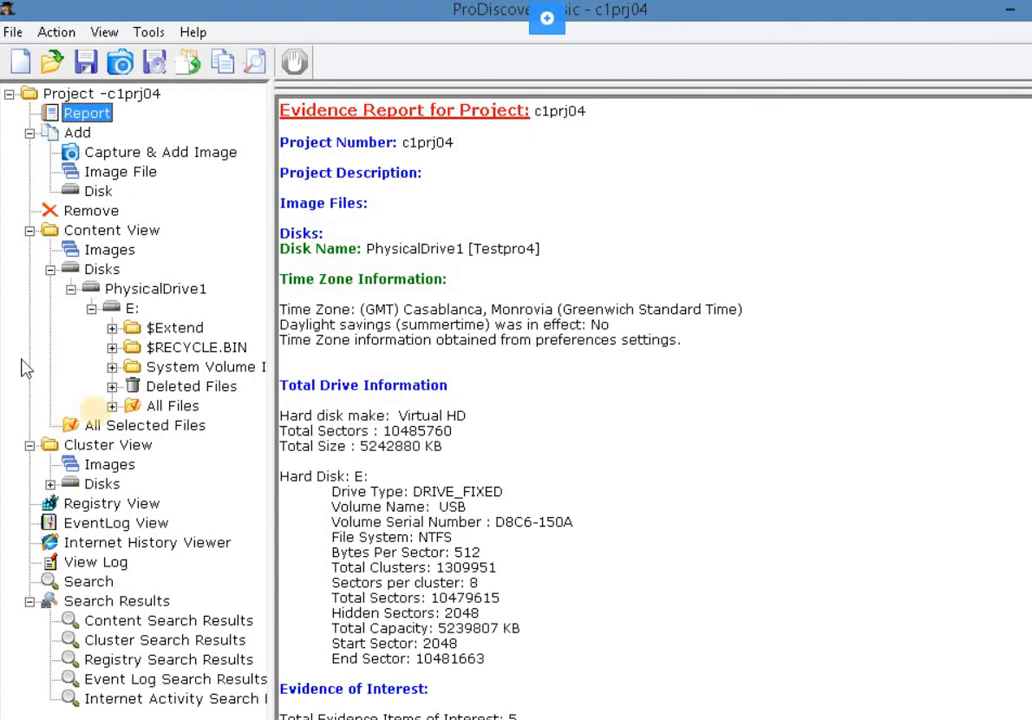
pyautogui.click(98, 271)
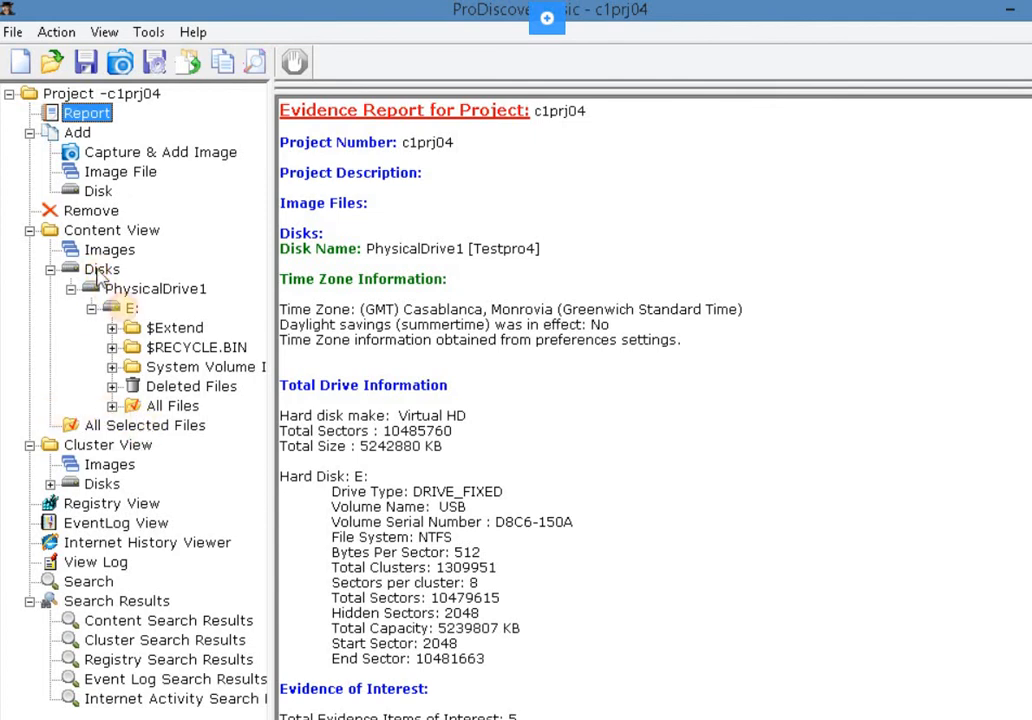
pyautogui.click(132, 308)
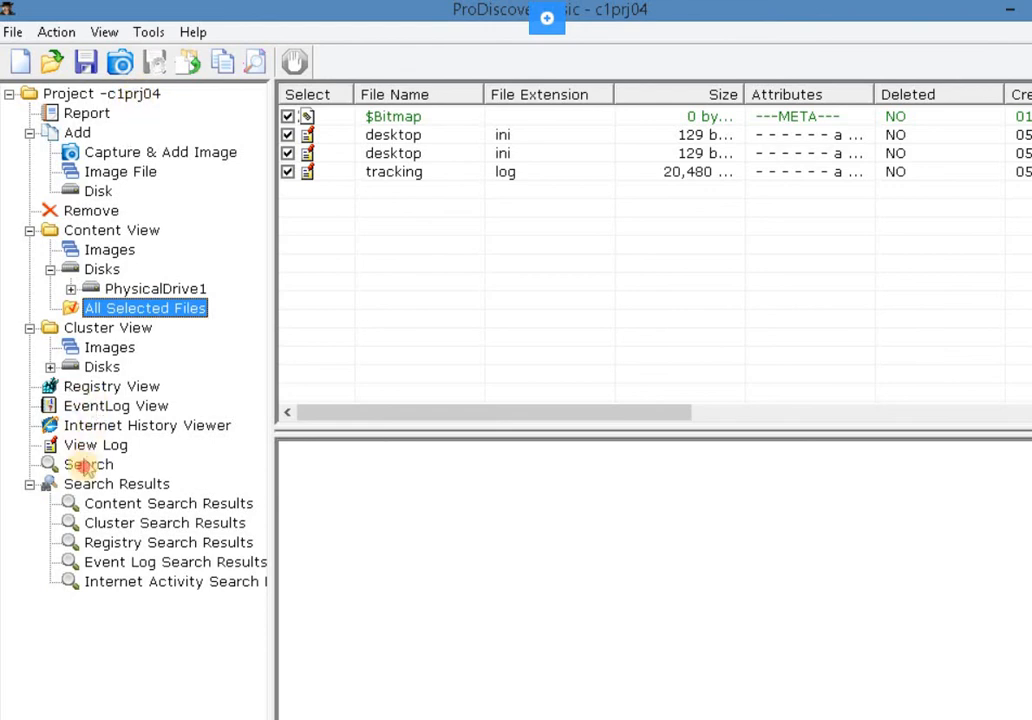
# Run an ASCII content search on PhysicalDrive1\E: for the patterns plabwin810 and shell, selecting all matches.
pyautogui.click(84, 466)
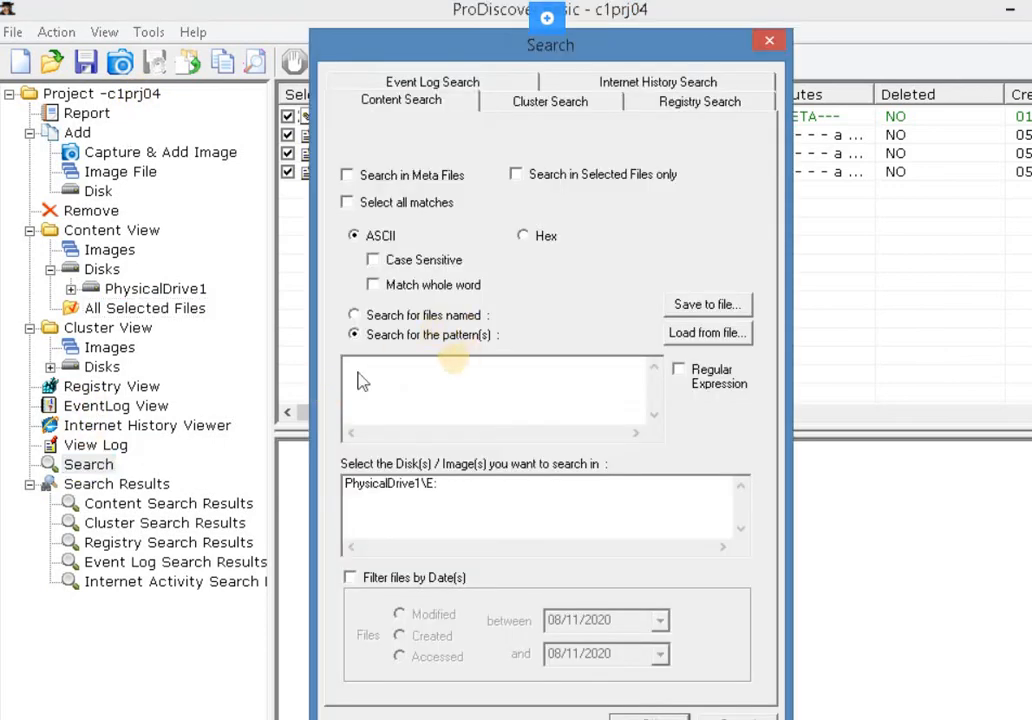
pyautogui.click(410, 204)
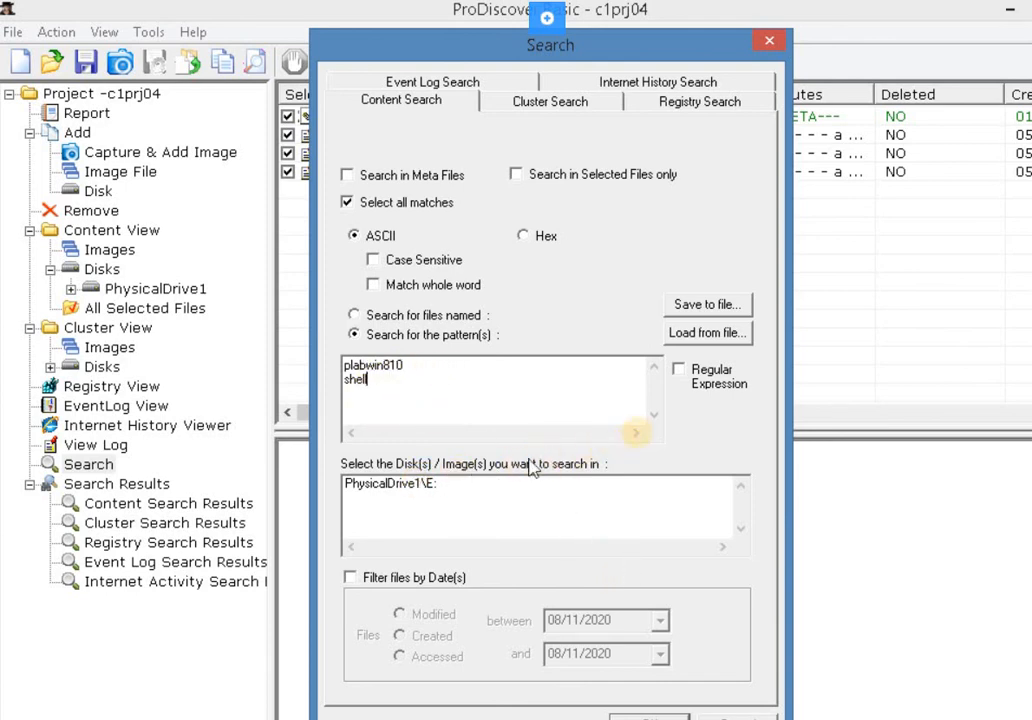
pyautogui.click(590, 484)
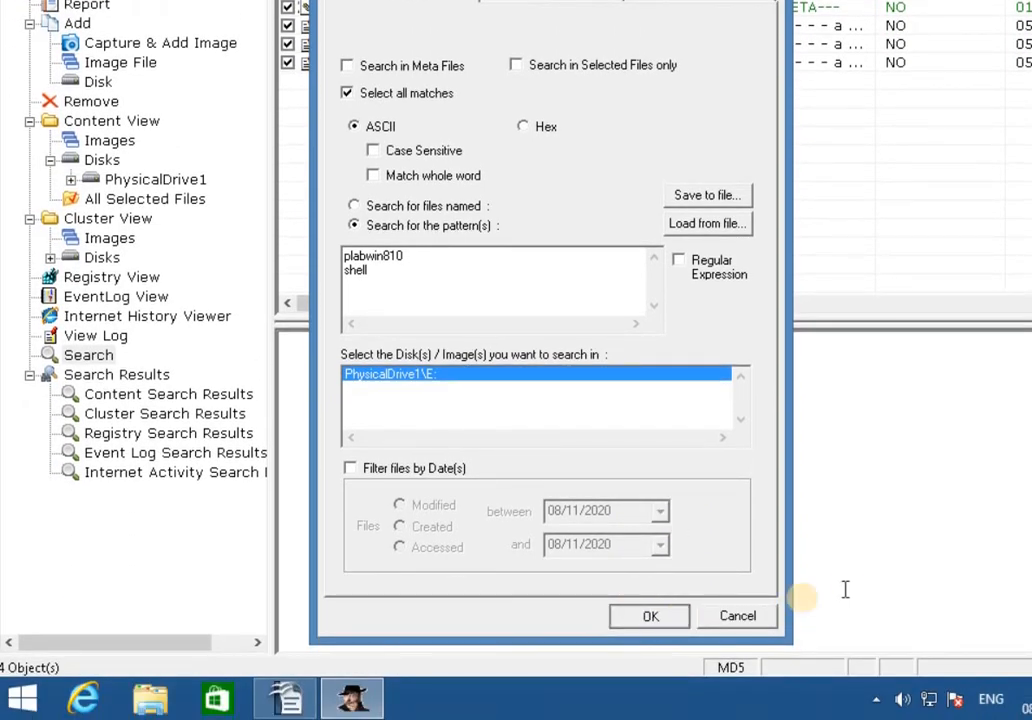
pyautogui.click(650, 616)
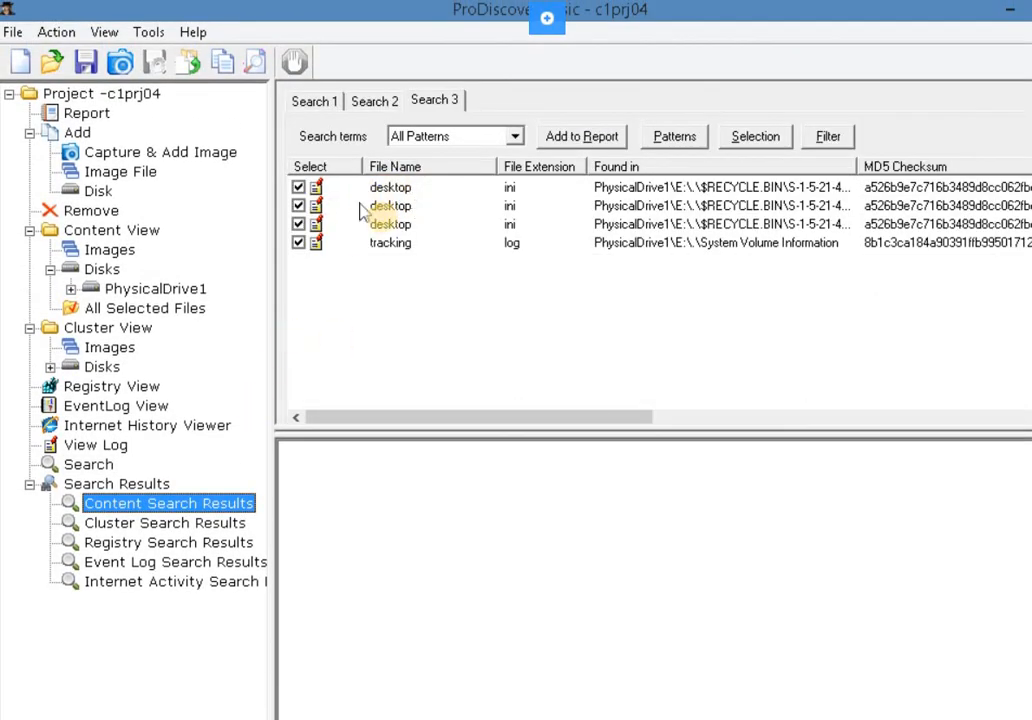
# Examine the highlighted pattern matches in the found desktop.ini files and in tracking.log.
pyautogui.click(383, 190)
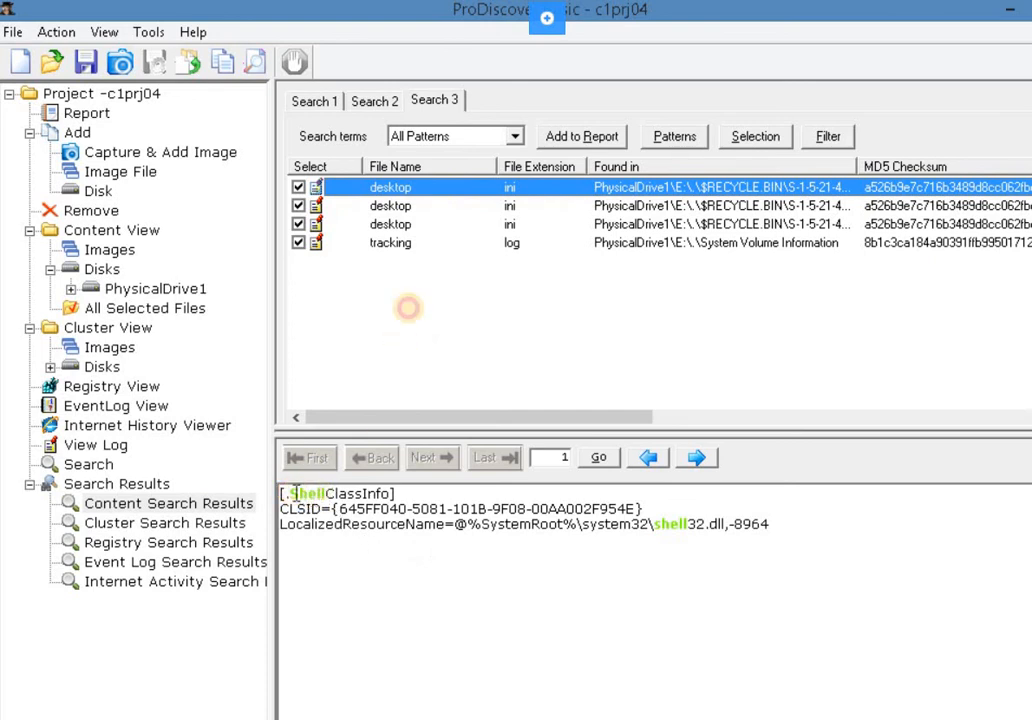
pyautogui.click(392, 205)
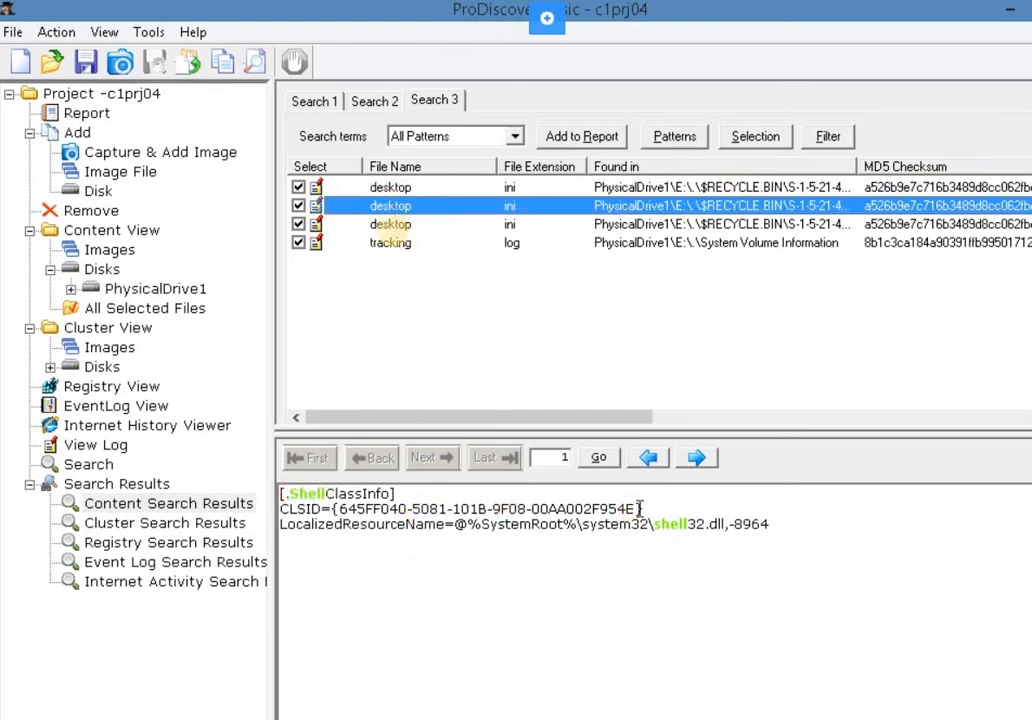
pyautogui.click(392, 224)
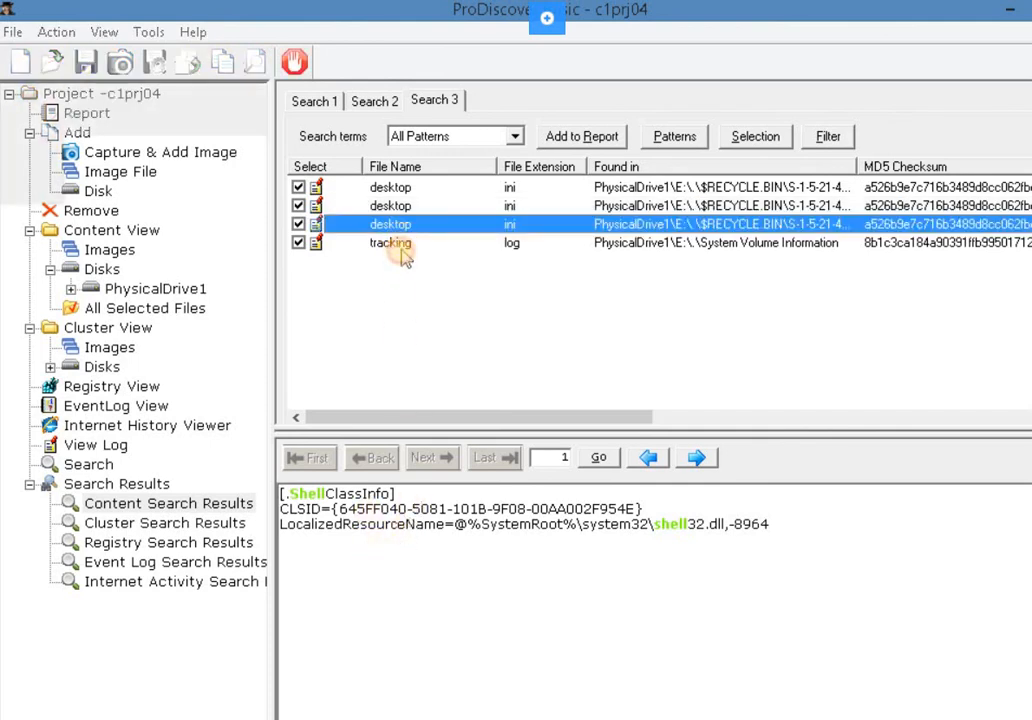
pyautogui.click(405, 256)
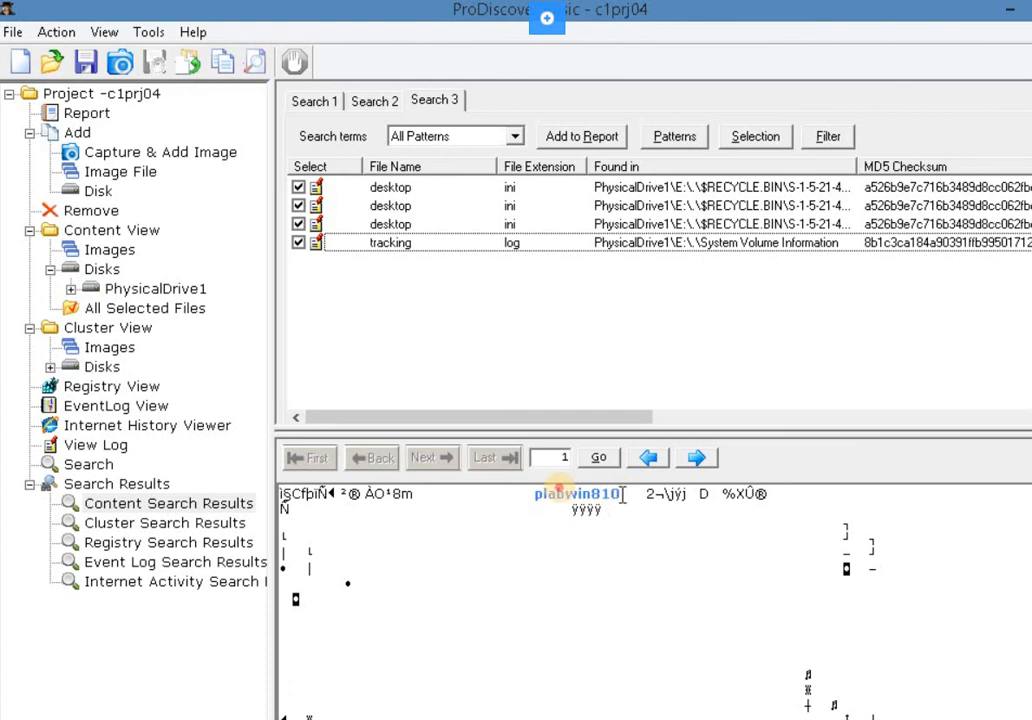
pyautogui.moveTo(621, 494); pyautogui.dragTo(551, 490)
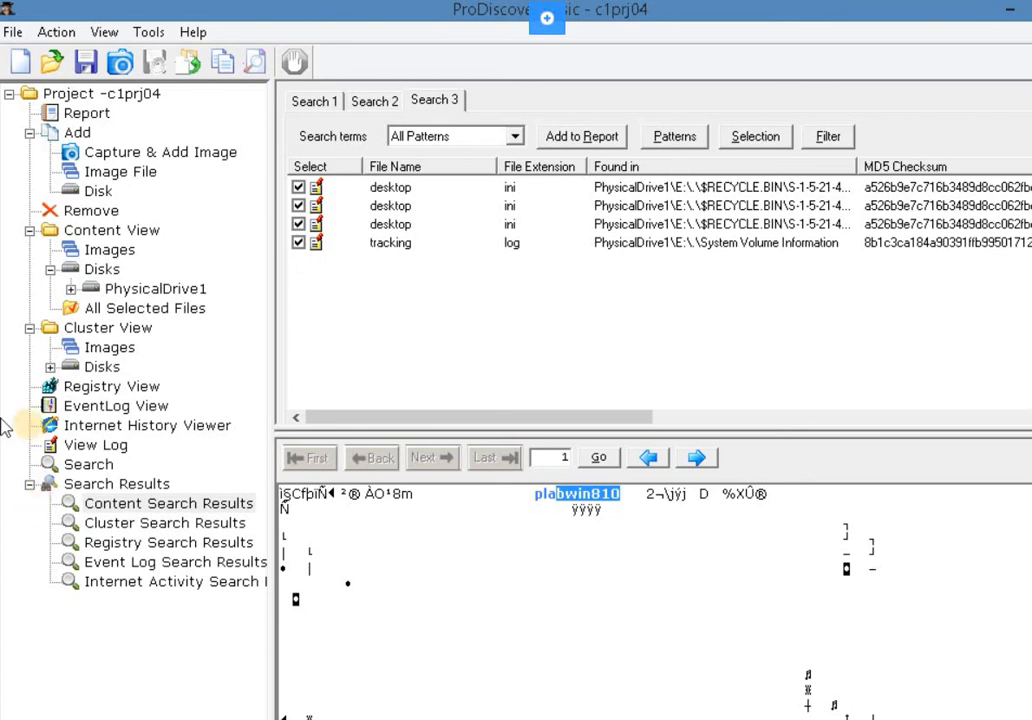
pyautogui.doubleClick(88, 464)
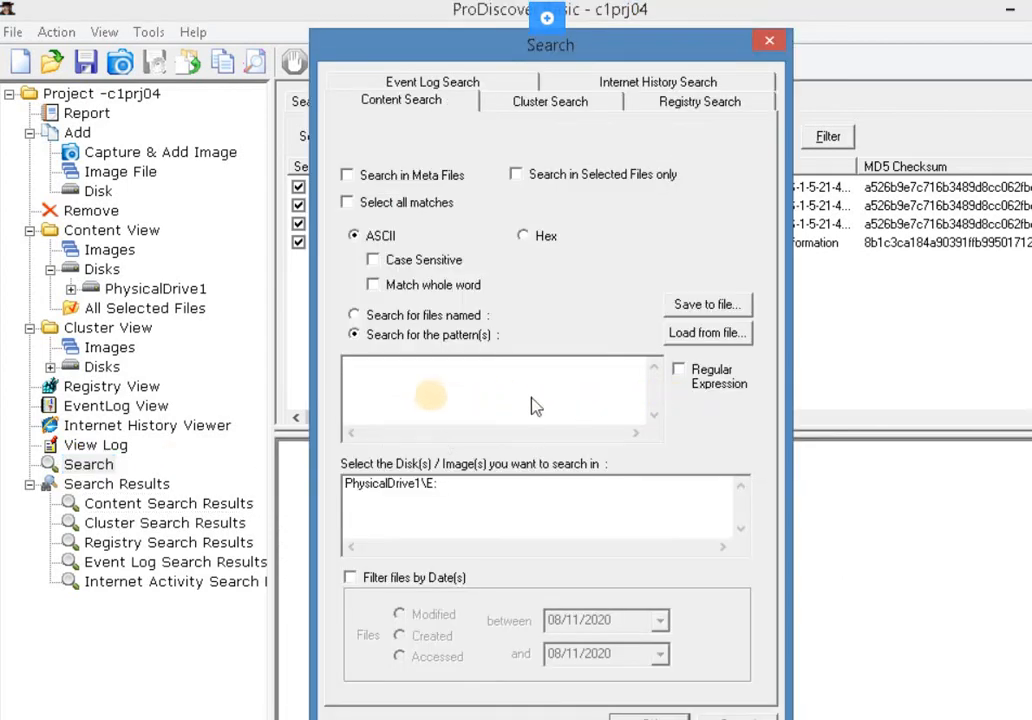
pyautogui.click(395, 385)
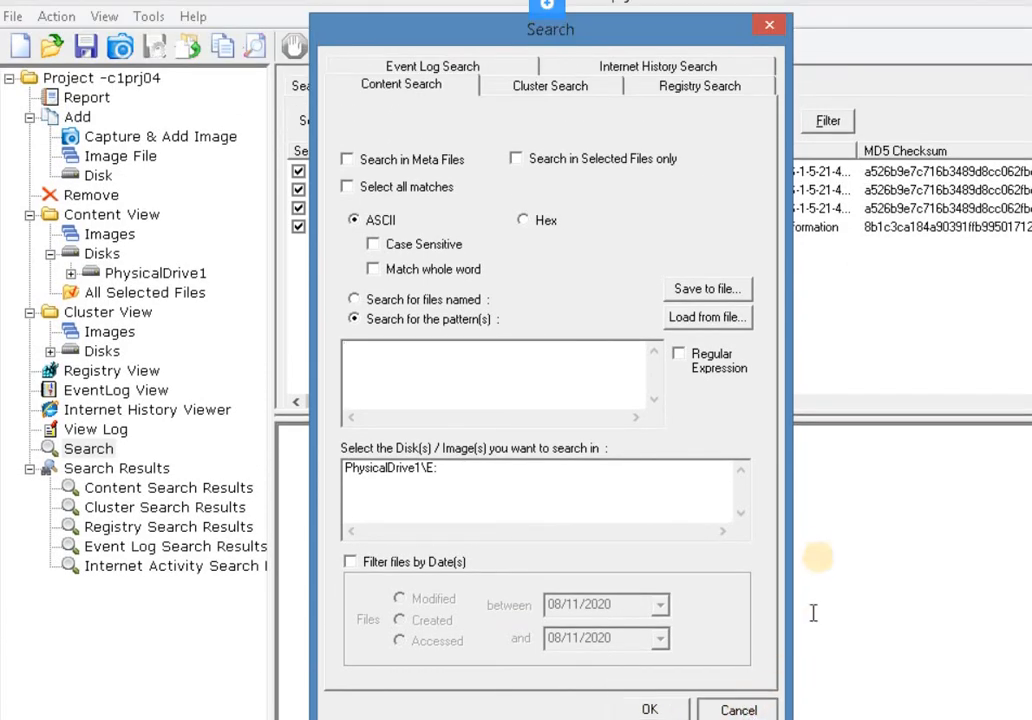
pyautogui.press('Escape')
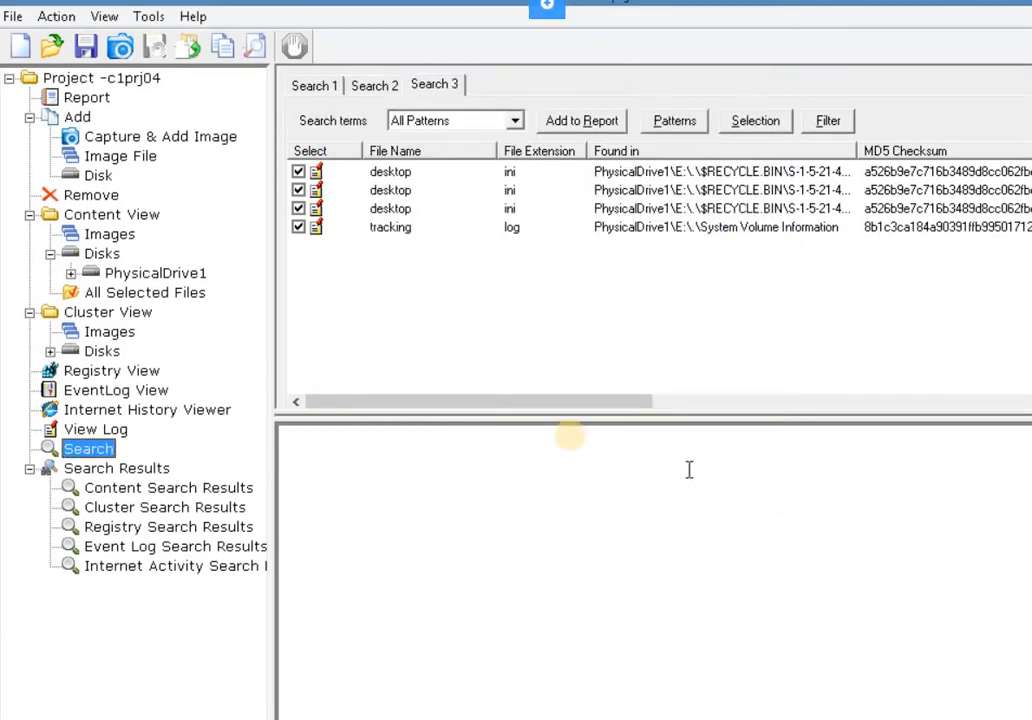